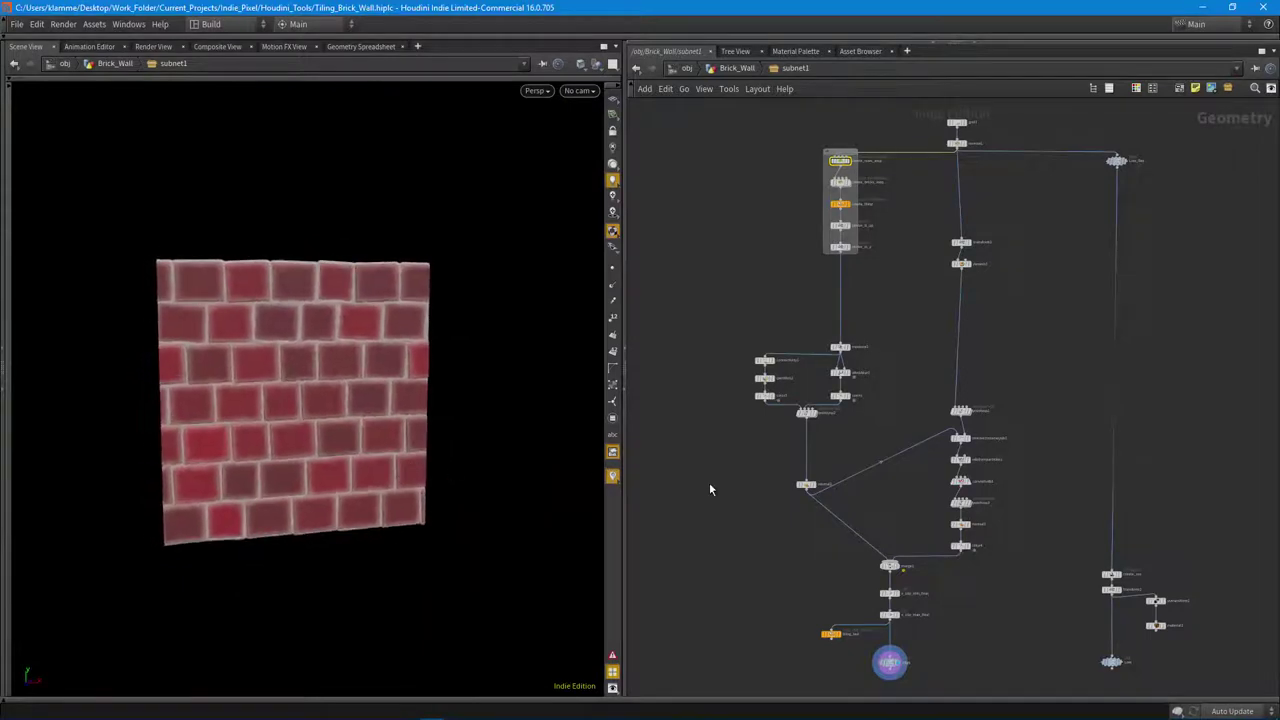
Display the output of the material1 node in the branch beside the Low output.
right_drag(350, 399, 391, 400)
drag(391, 401, 335, 432)
middle_drag(335, 432, 337, 435)
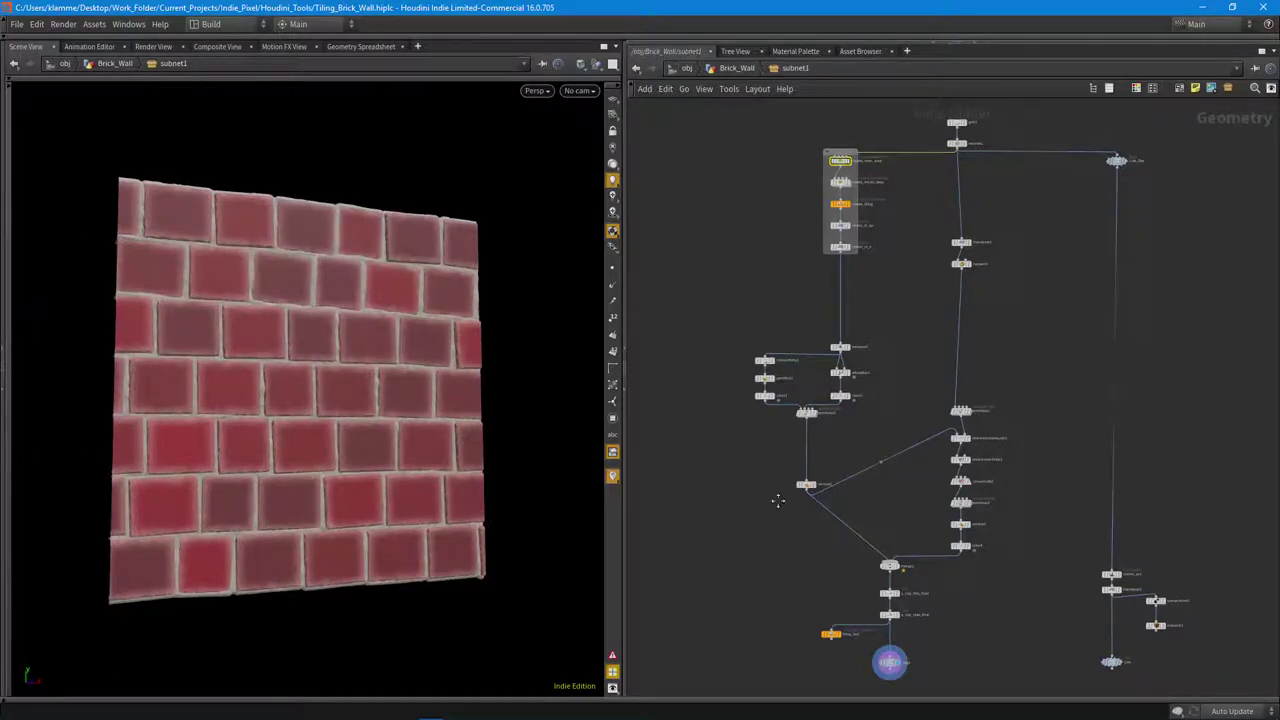
middle_drag(777, 500, 764, 419)
drag(1032, 466, 1165, 613)
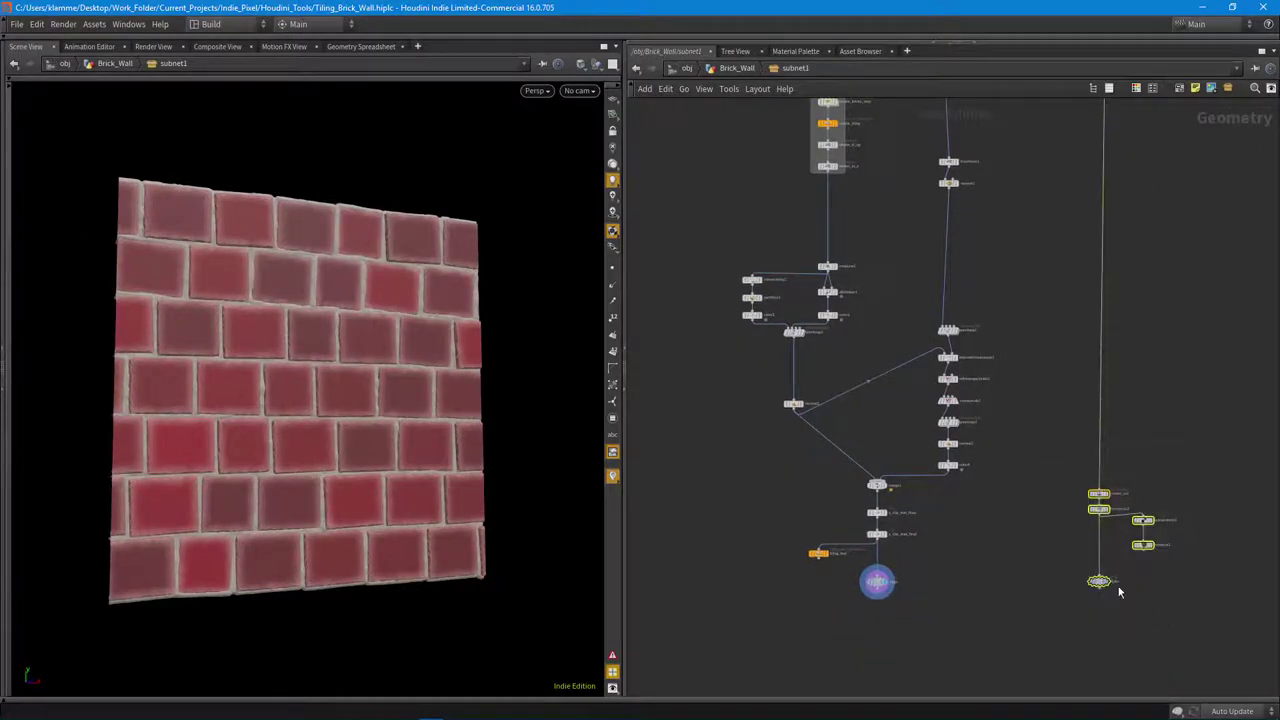
scroll(1113, 594, up, 3)
click(1193, 541)
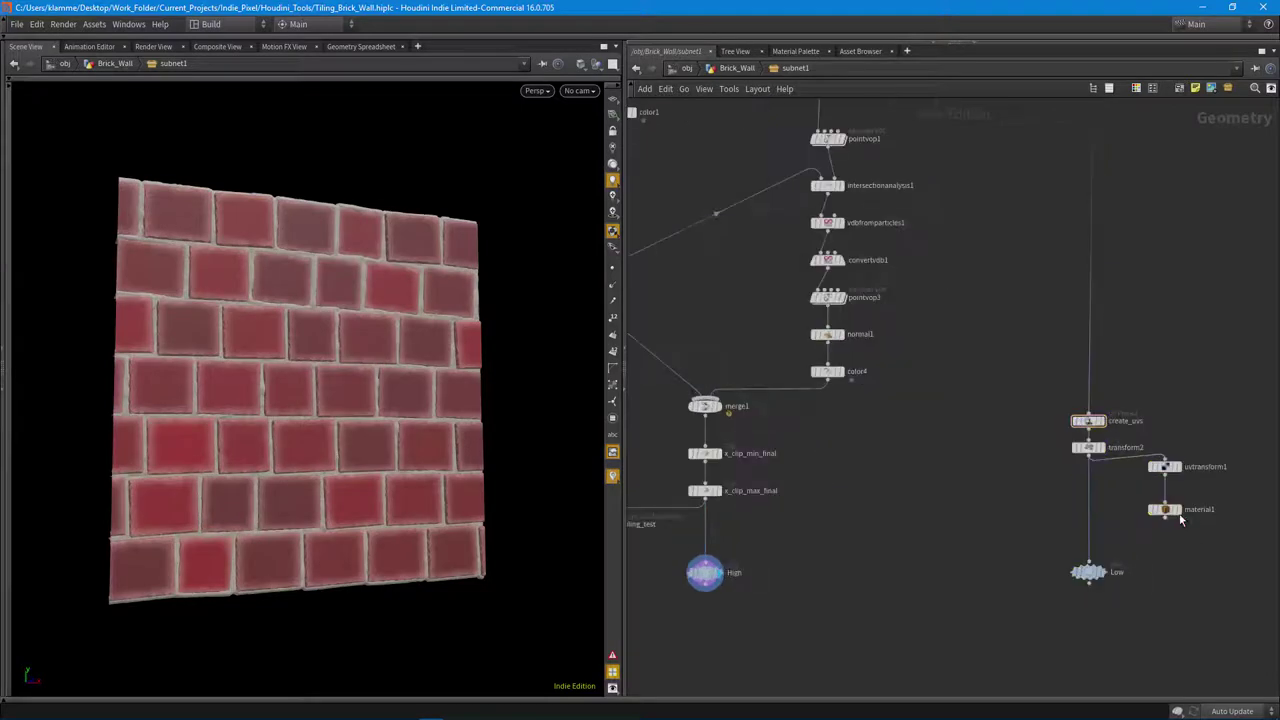
click(1178, 510)
drag(427, 440, 434, 500)
Display the tiling_test node's output and examine the repeated brick wall for visible seams.
middle_drag(934, 608, 1102, 579)
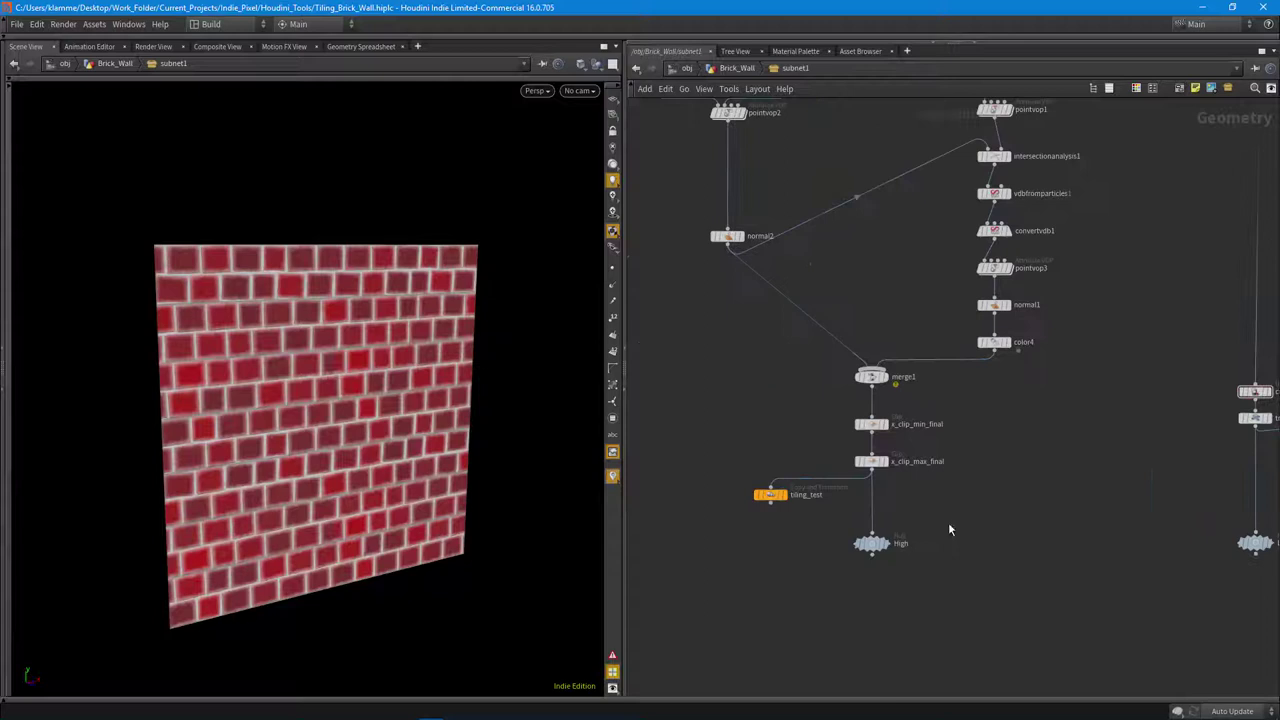
scroll(916, 476, up, 2)
click(758, 503)
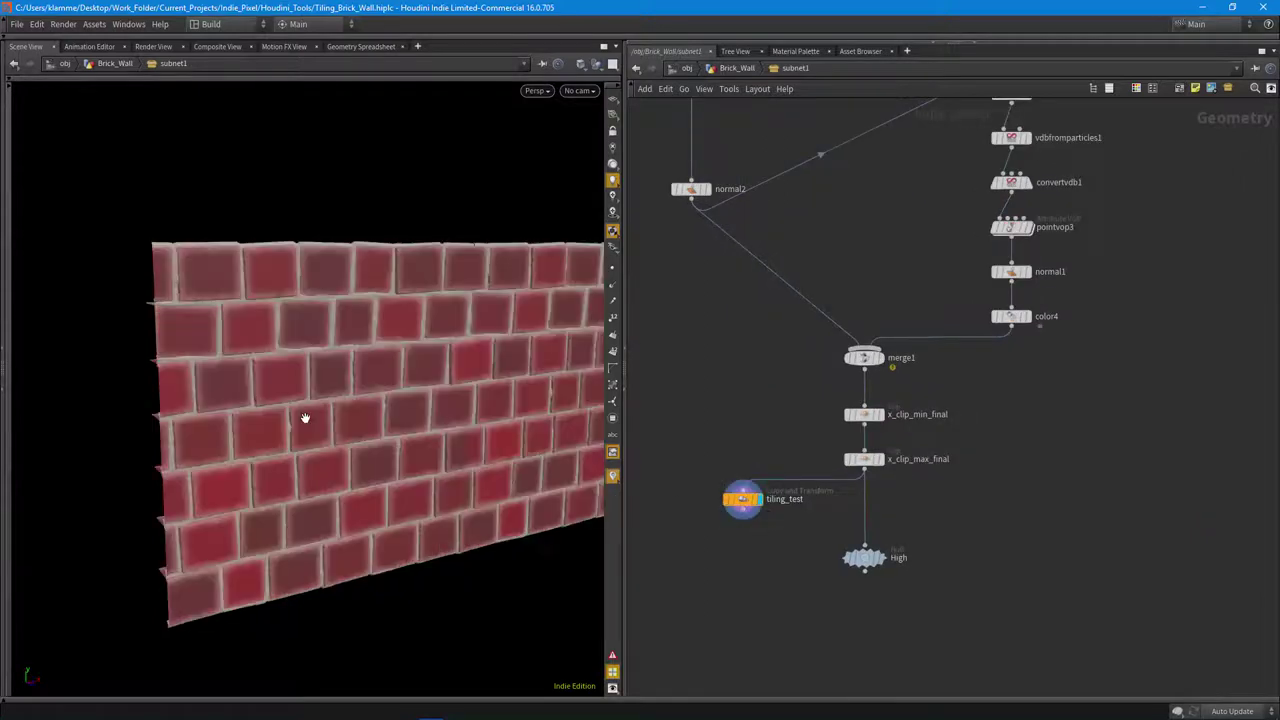
mouse_move(297, 420)
mouse_down()
mouse_move(194, 388)
mouse_move(337, 417)
mouse_move(263, 420)
mouse_move(317, 423)
mouse_move(337, 460)
mouse_move(266, 386)
mouse_move(300, 412)
mouse_up()
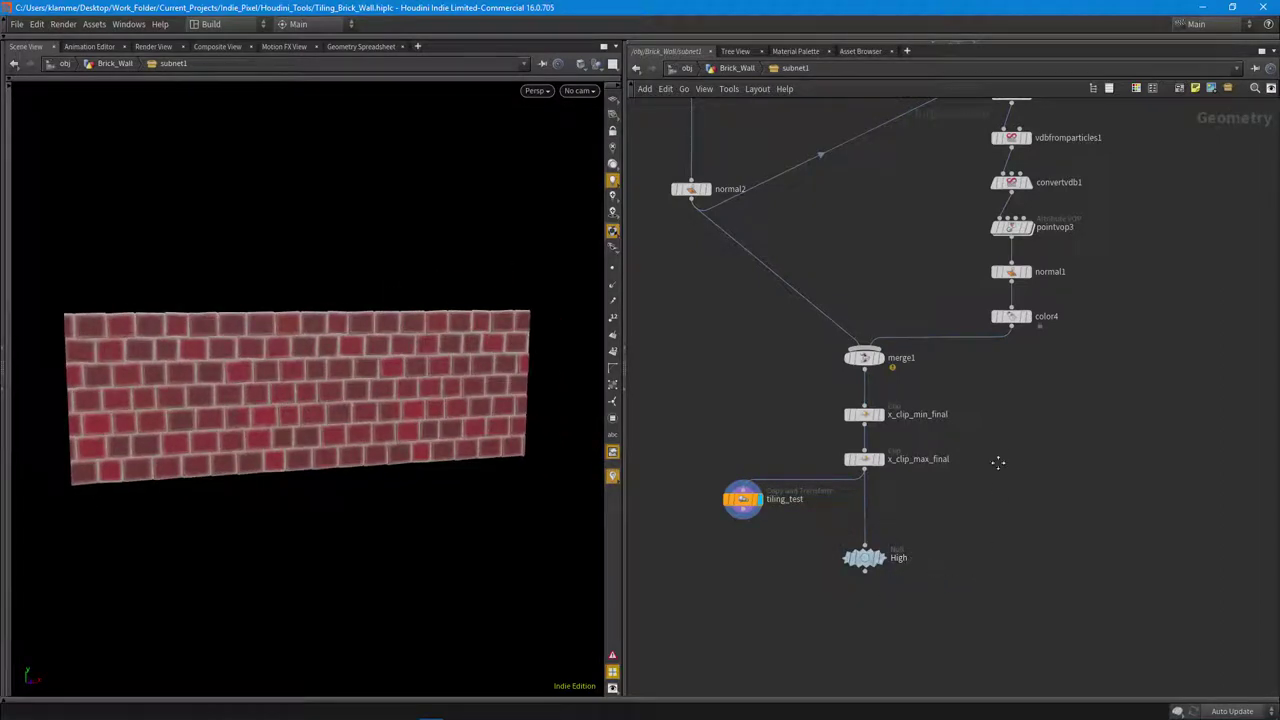
middle_drag(1000, 452, 1005, 537)
mouse_move(251, 428)
mouse_down()
mouse_move(231, 423)
mouse_move(248, 427)
mouse_up()
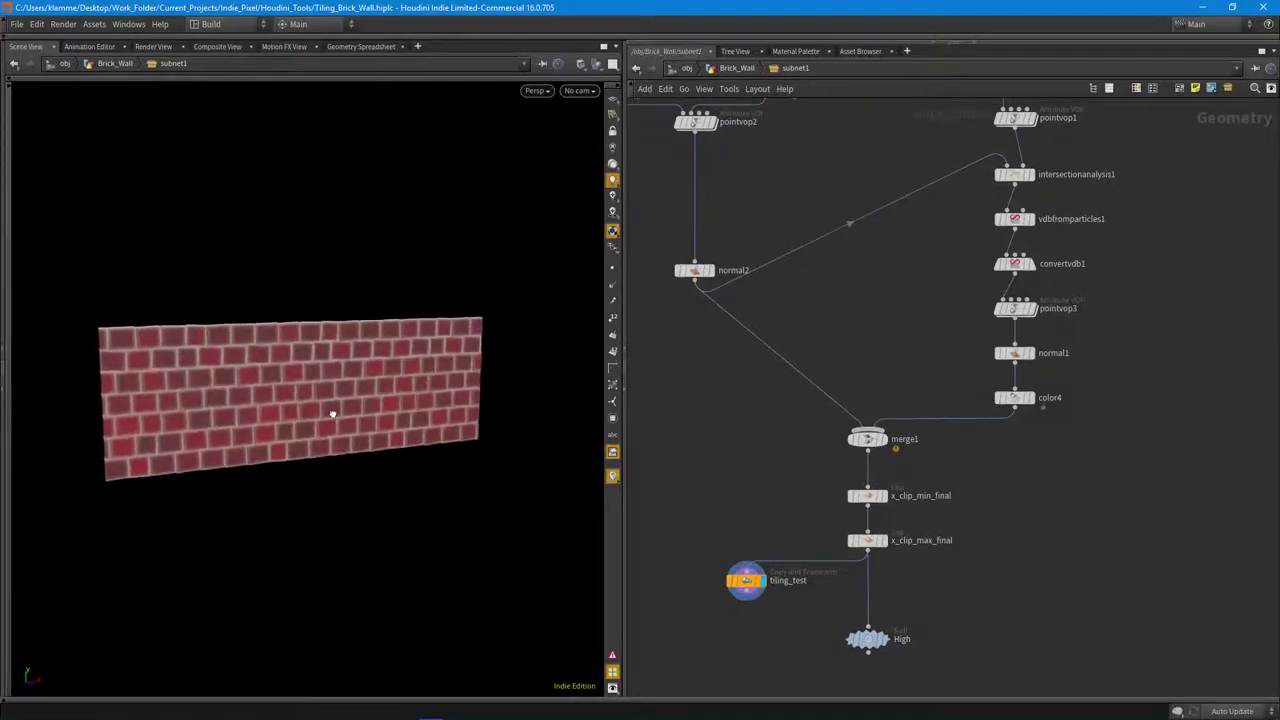
drag(335, 416, 326, 410)
Select the grid1 node at the start of the network and reveal its full parameters above the network view.
middle_drag(880, 269, 872, 502)
scroll(873, 504, down, 4)
middle_drag(880, 374, 882, 499)
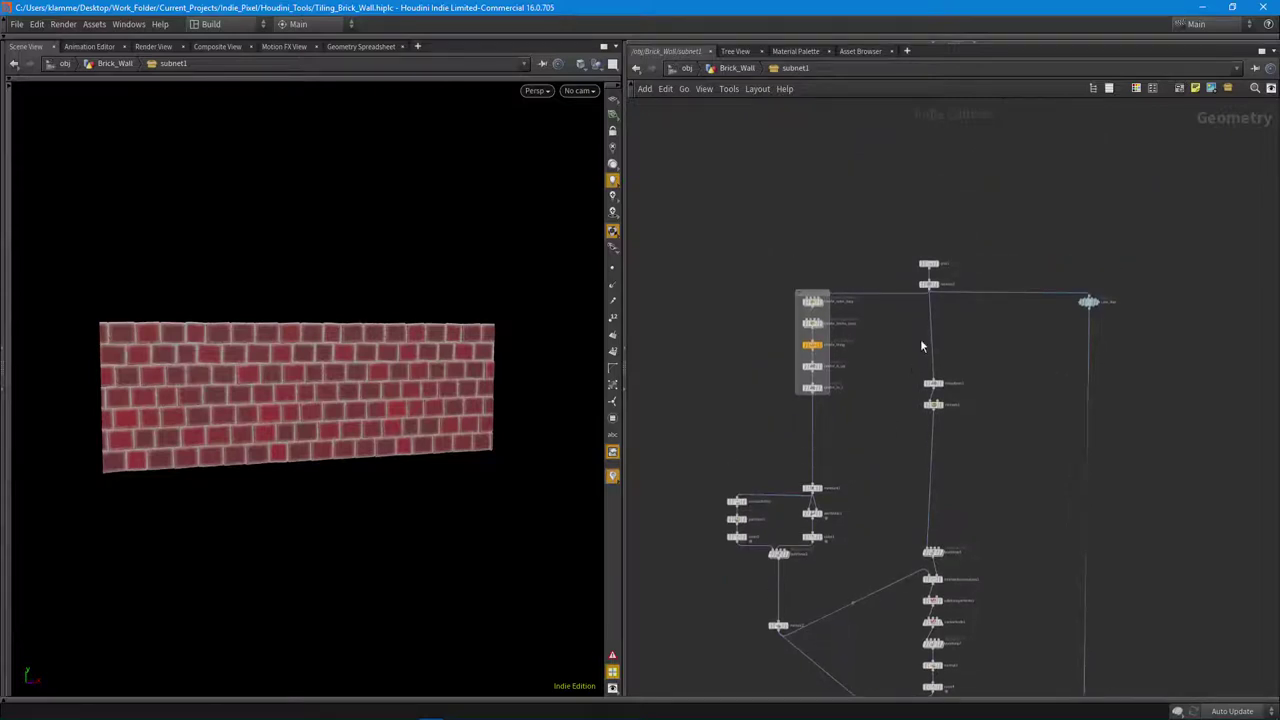
scroll(908, 328, up, 6)
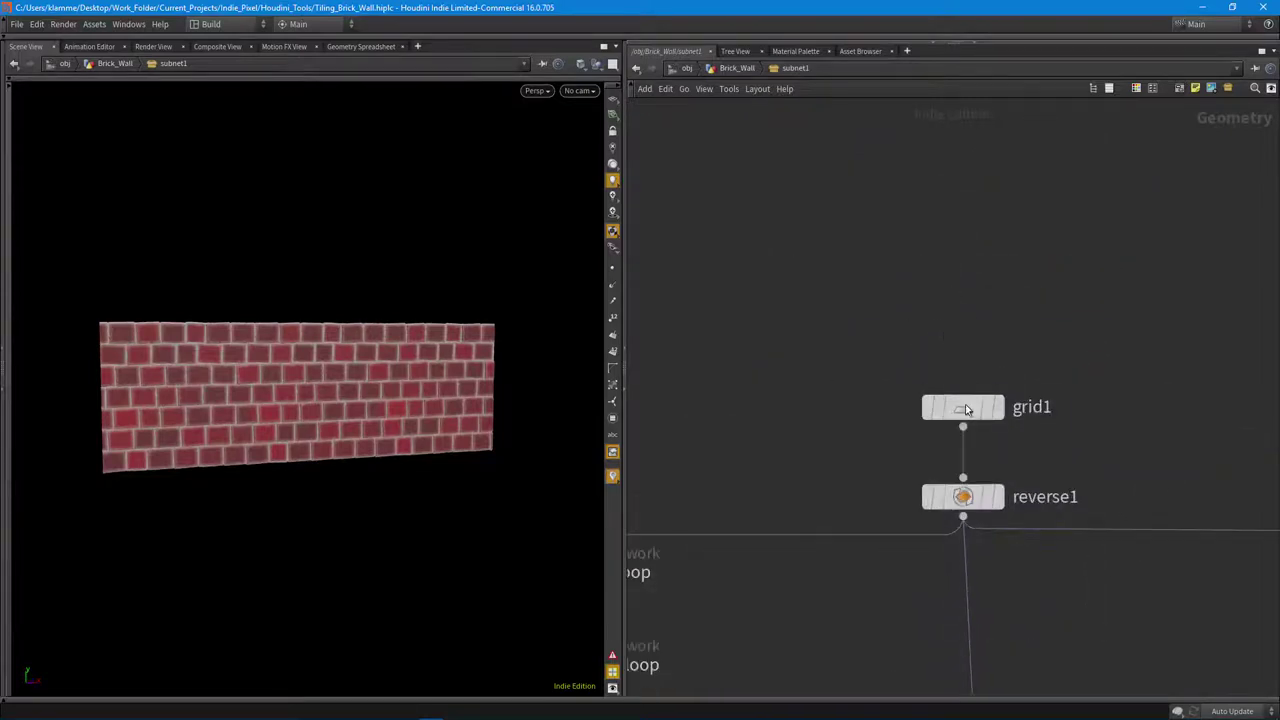
mouse_move(986, 408)
click(989, 41)
click(988, 40)
click(977, 37)
click(977, 43)
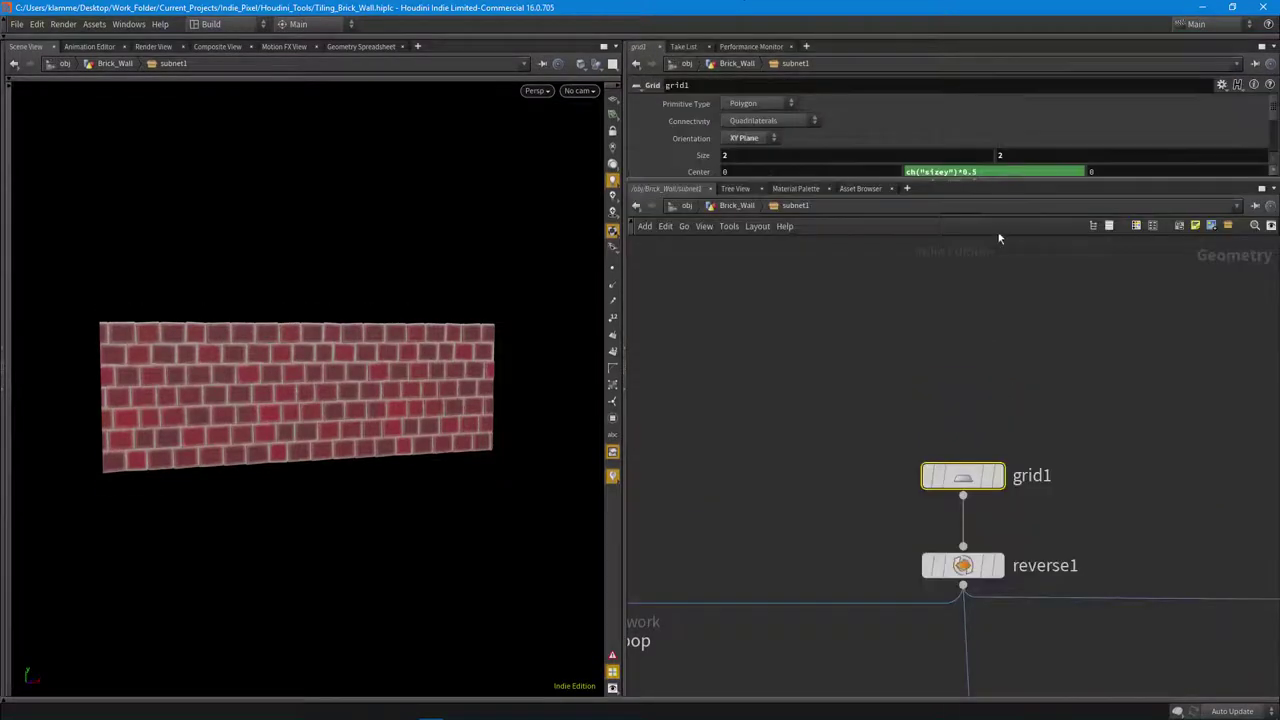
drag(1033, 179, 1050, 380)
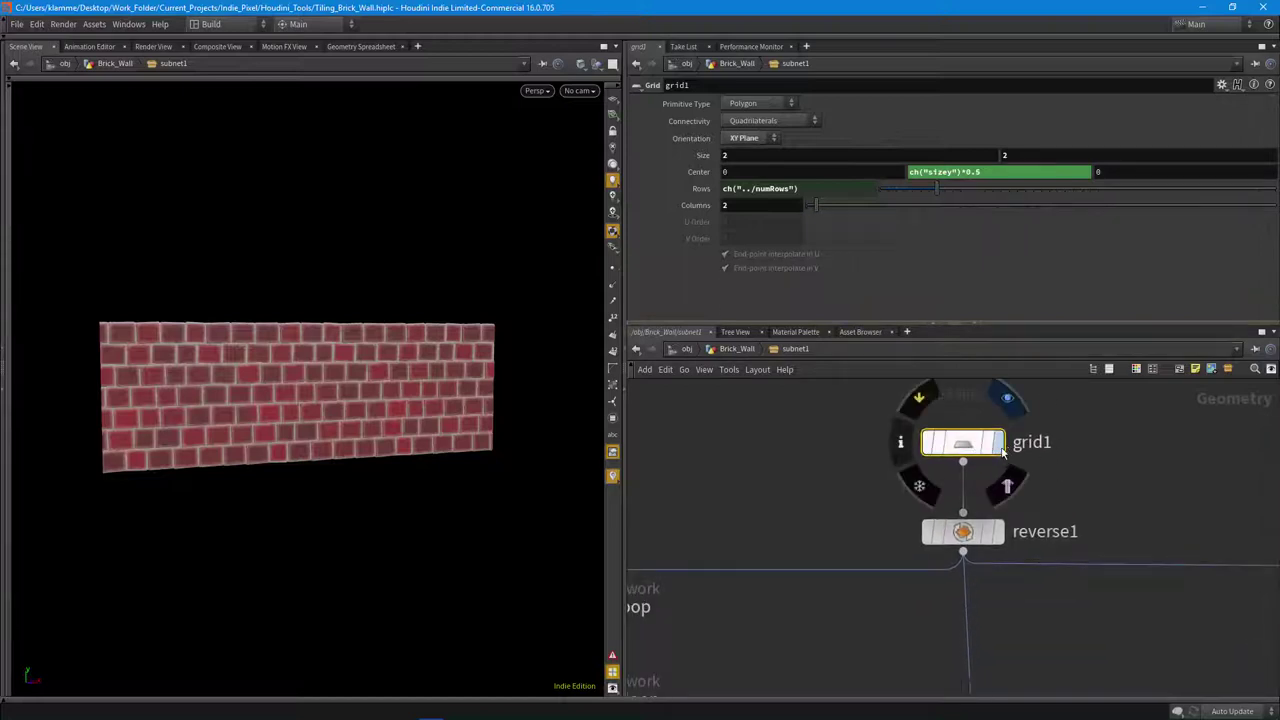
Display the grid1 node's output and examine how the plane is divided into rows.
click(1005, 398)
drag(189, 438, 586, 443)
middle_drag(306, 410, 171, 429)
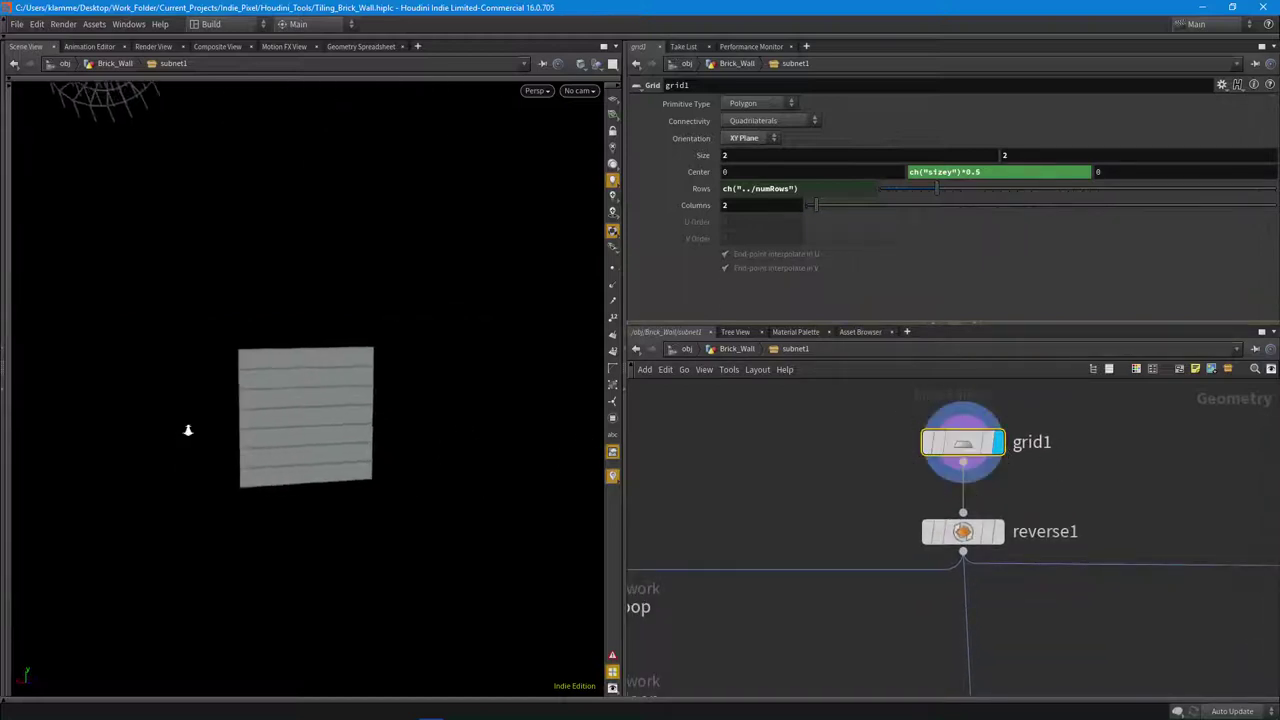
right_drag(171, 429, 382, 419)
drag(381, 418, 368, 384)
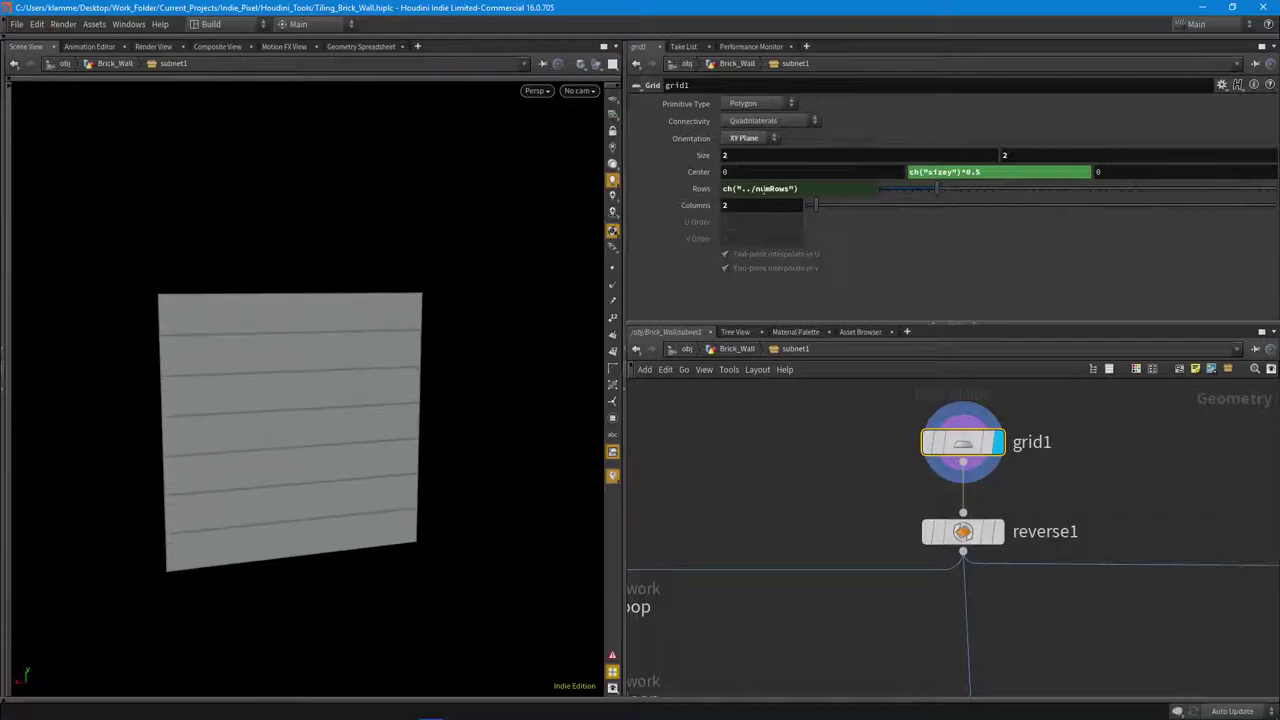
drag(329, 520, 328, 555)
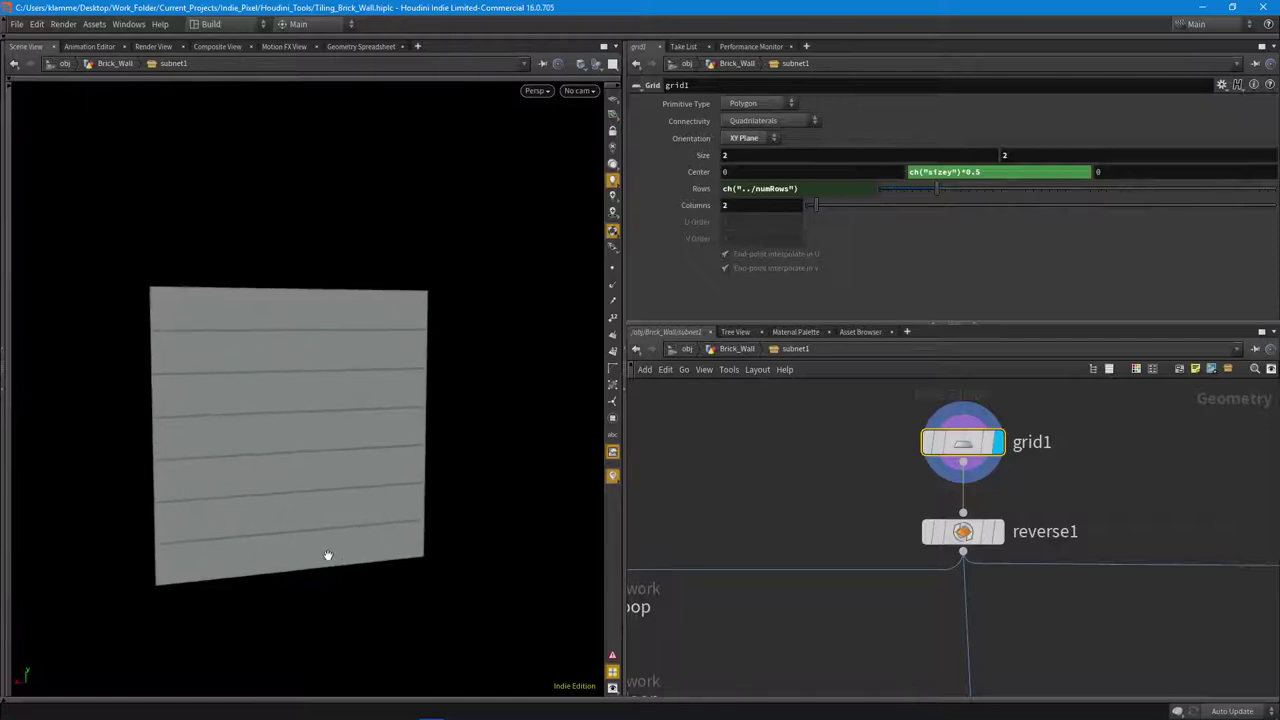
Turn on primitive numbers in the viewport and examine the numbering of the grid's rows.
click(613, 350)
drag(436, 477, 306, 517)
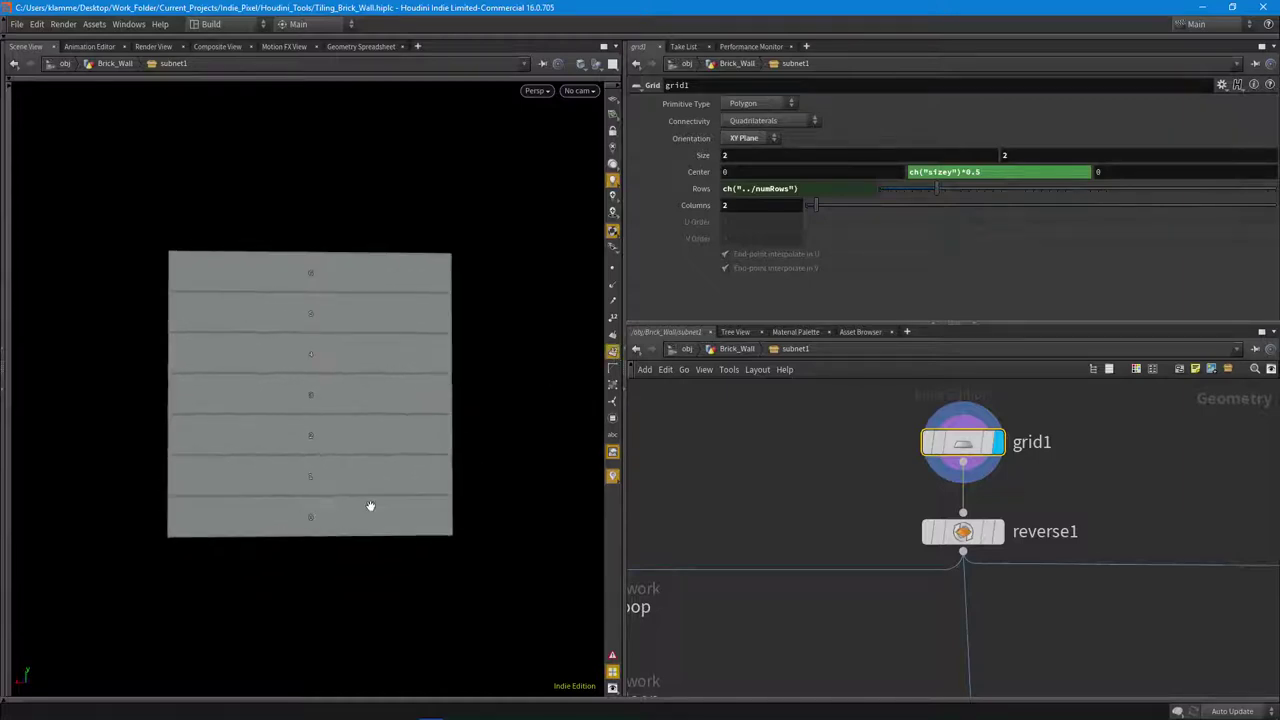
drag(234, 377, 309, 477)
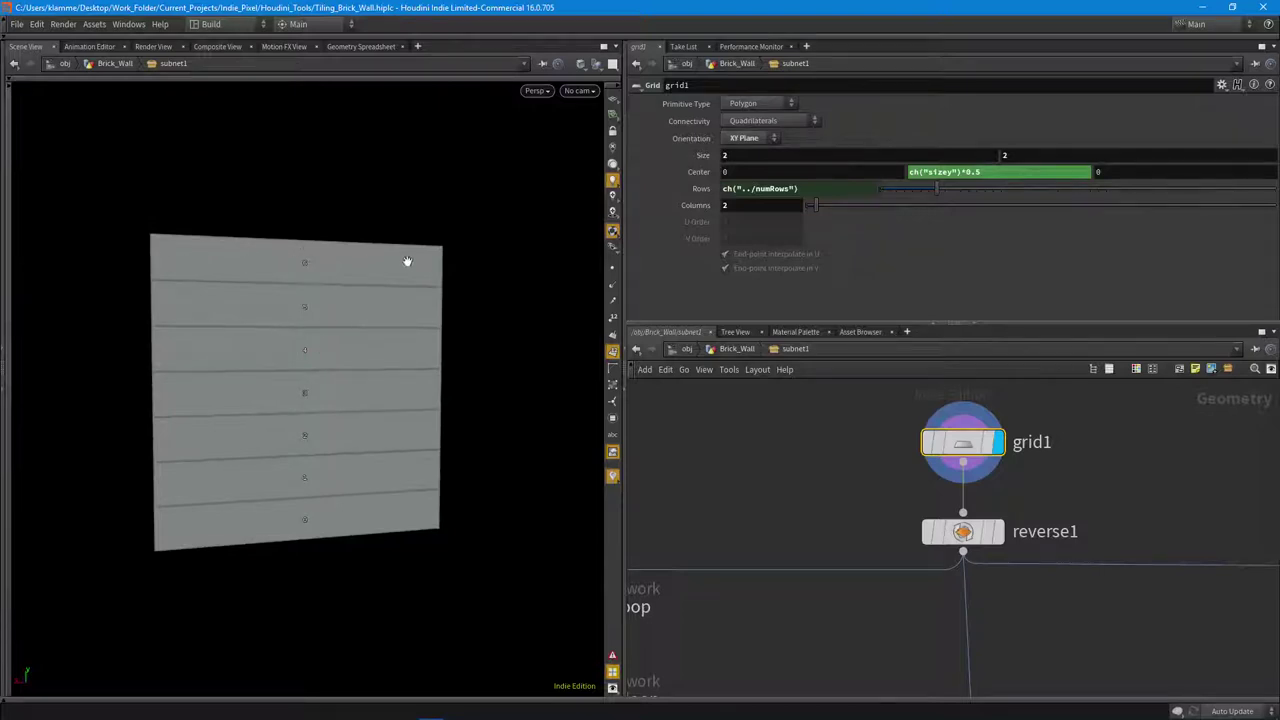
drag(380, 429, 468, 420)
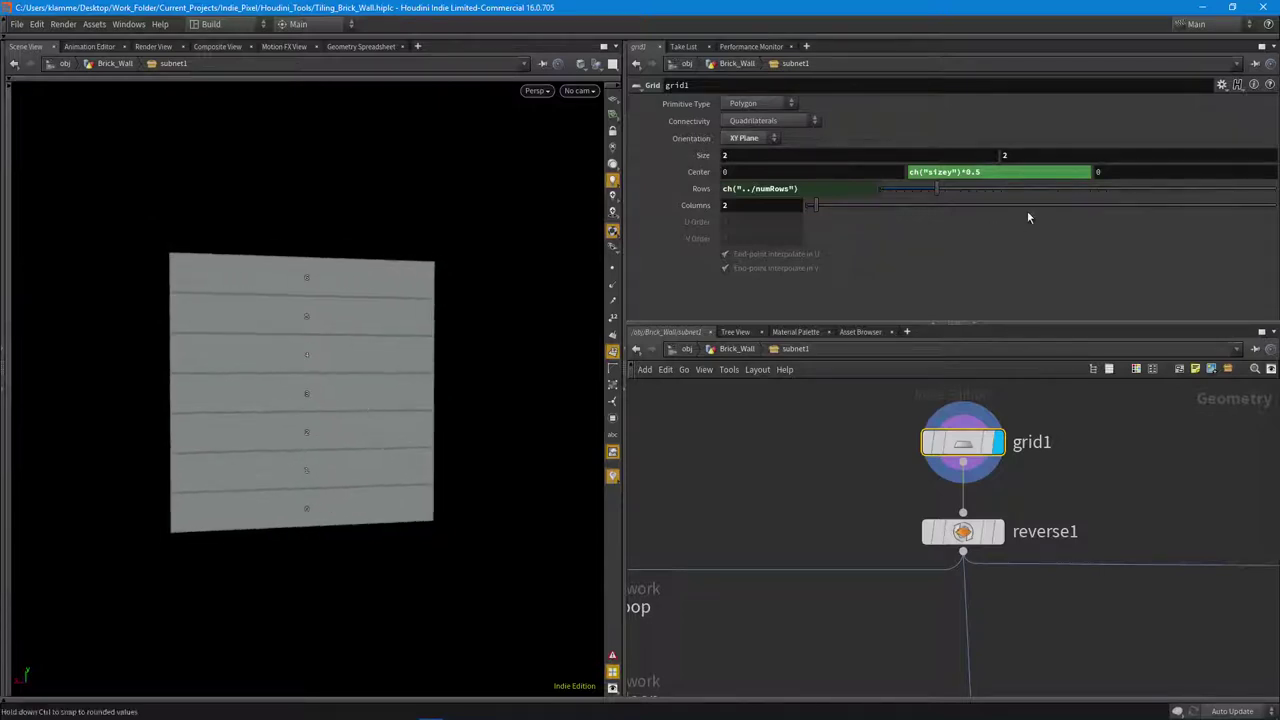
Show the reference plane in the viewport and check how the grid sits on it.
click(612, 101)
drag(374, 424, 305, 457)
scroll(391, 494, up, 5)
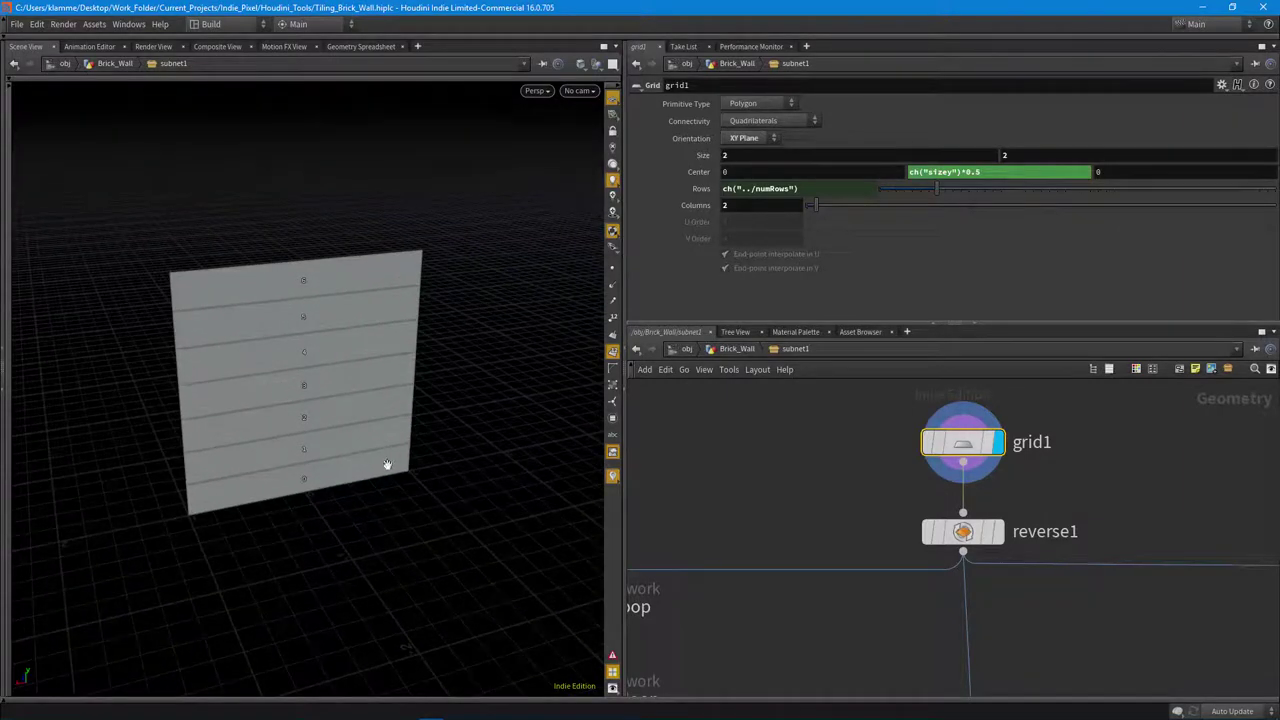
mouse_move(337, 519)
mouse_down()
mouse_move(166, 523)
mouse_move(340, 531)
mouse_move(328, 530)
mouse_move(337, 497)
mouse_move(352, 505)
mouse_up()
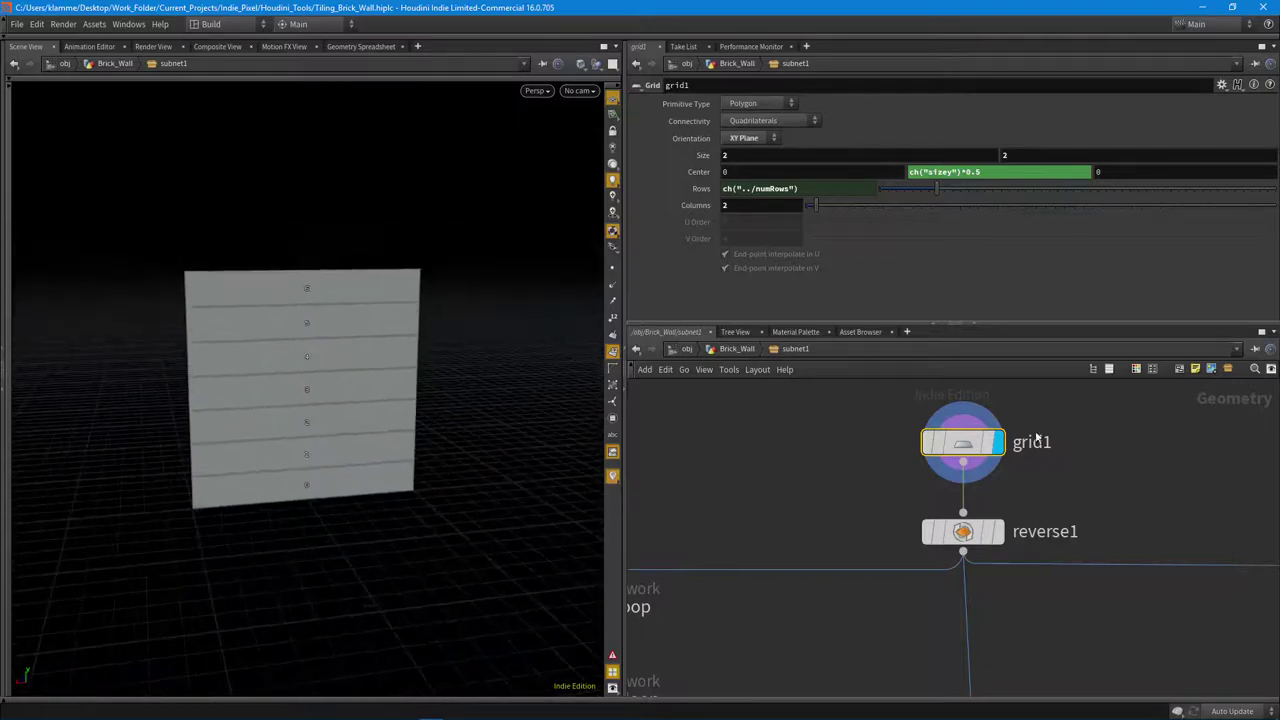
Display the reverse1 node's output and examine the flipped grid faces.
drag(1043, 331, 1043, 271)
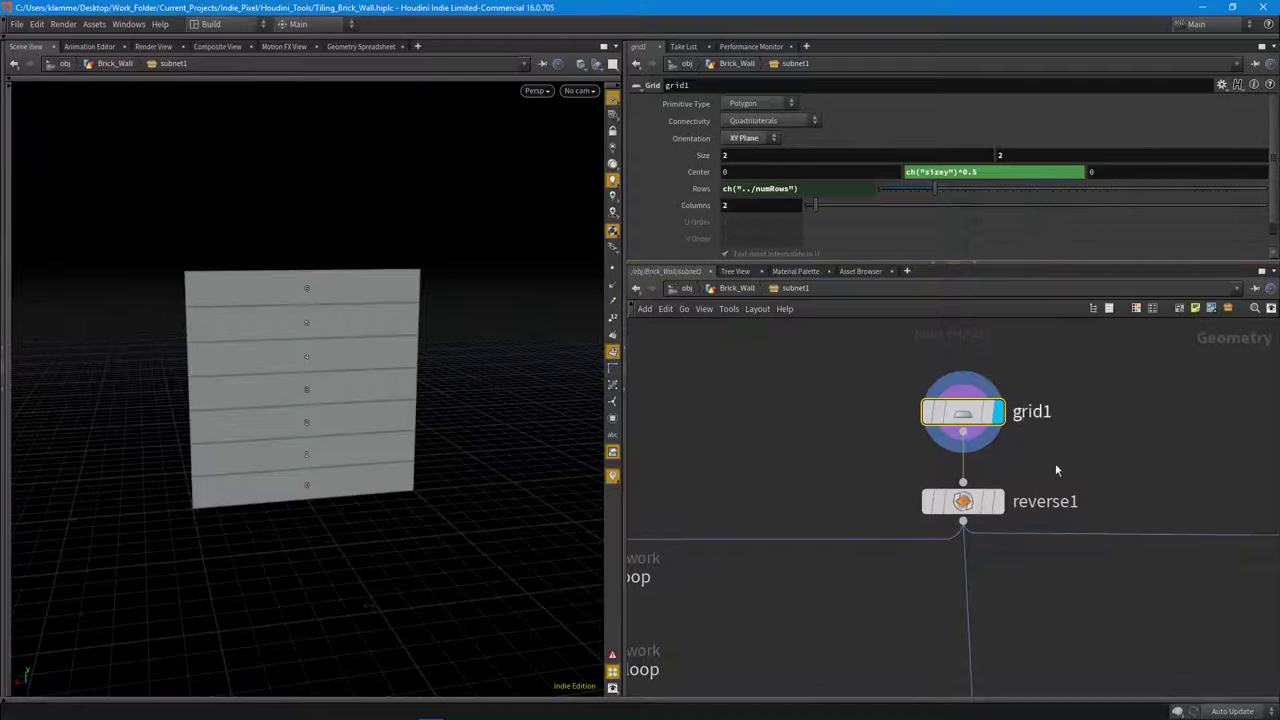
click(999, 501)
mouse_move(331, 500)
mouse_down()
mouse_move(478, 512)
mouse_move(506, 531)
mouse_move(449, 557)
mouse_move(369, 537)
mouse_move(403, 530)
mouse_move(338, 498)
mouse_up()
middle_drag(862, 582, 990, 477)
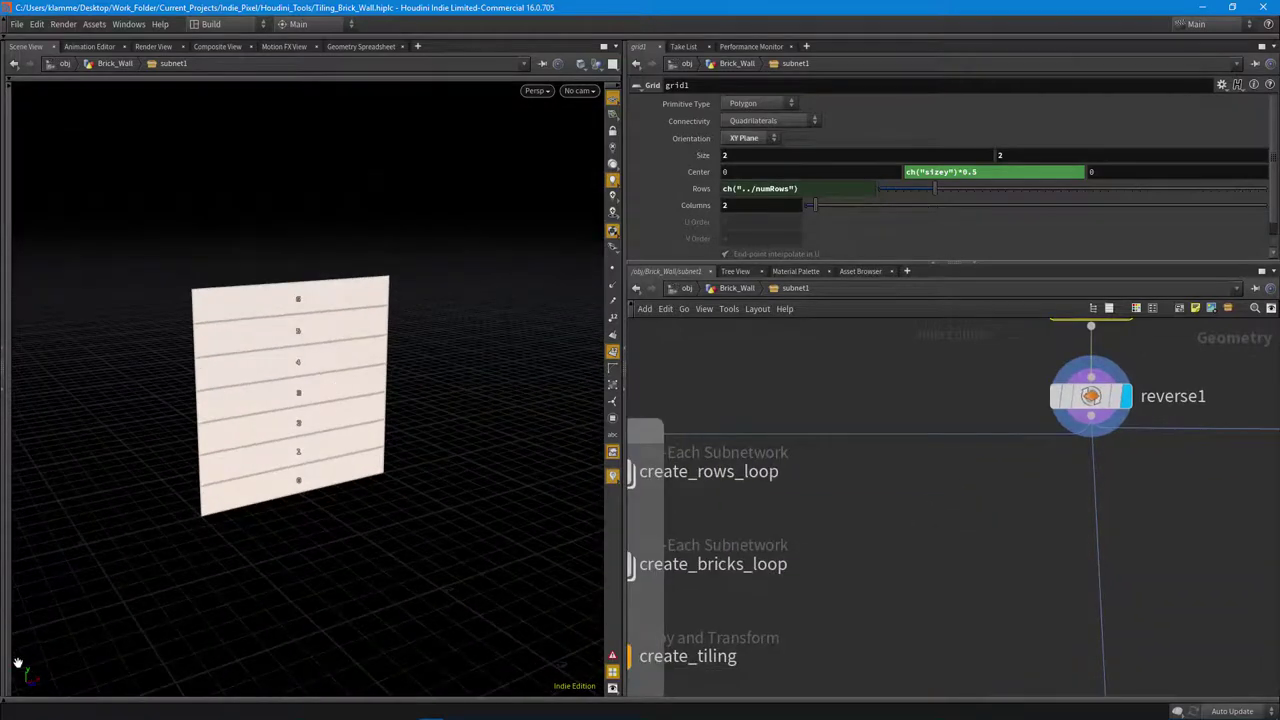
drag(321, 489, 165, 570)
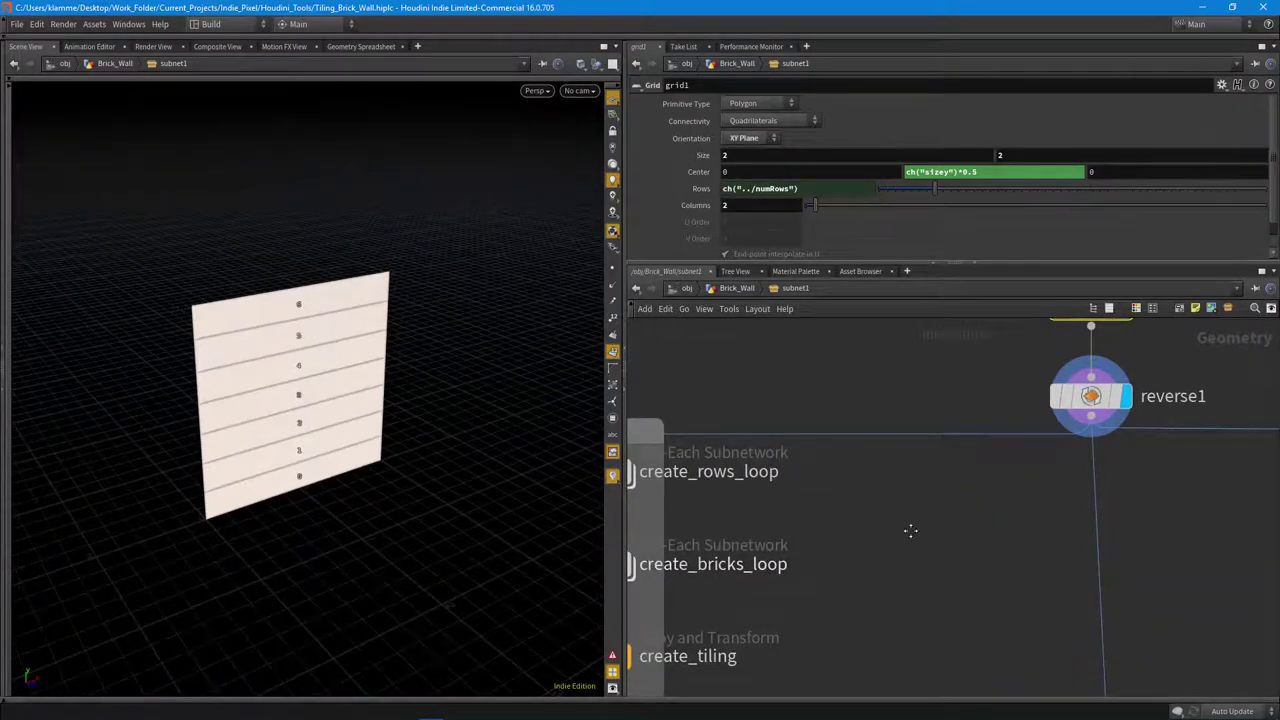
Select the create_rows_loop node and examine its For-Each settings and stamp names.
scroll(910, 530, down, 6)
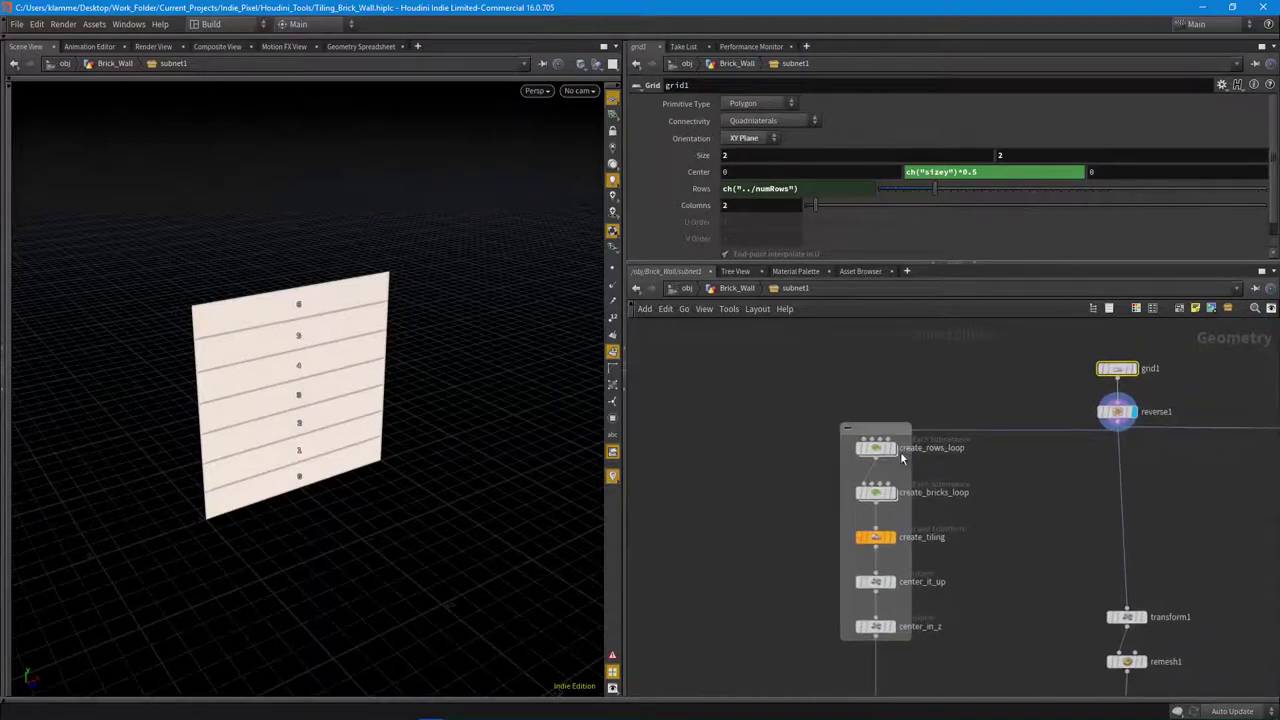
scroll(900, 451, up, 3)
click(849, 443)
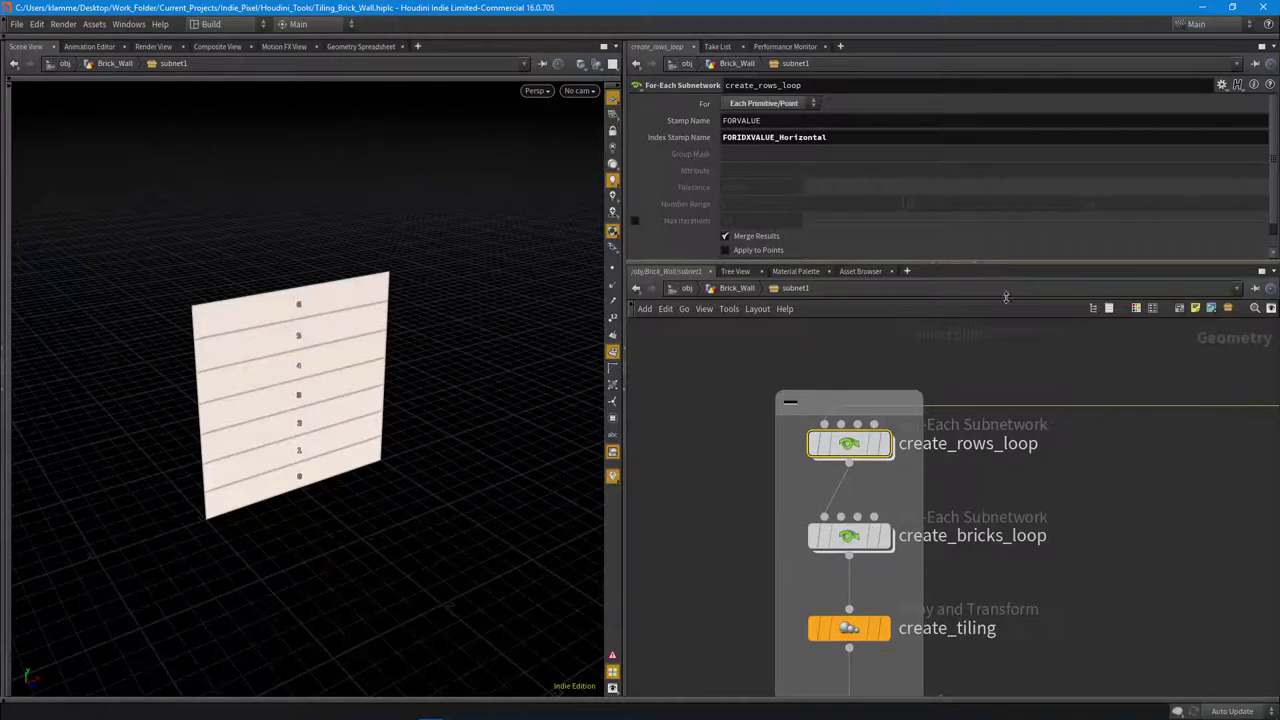
drag(1005, 264, 1005, 309)
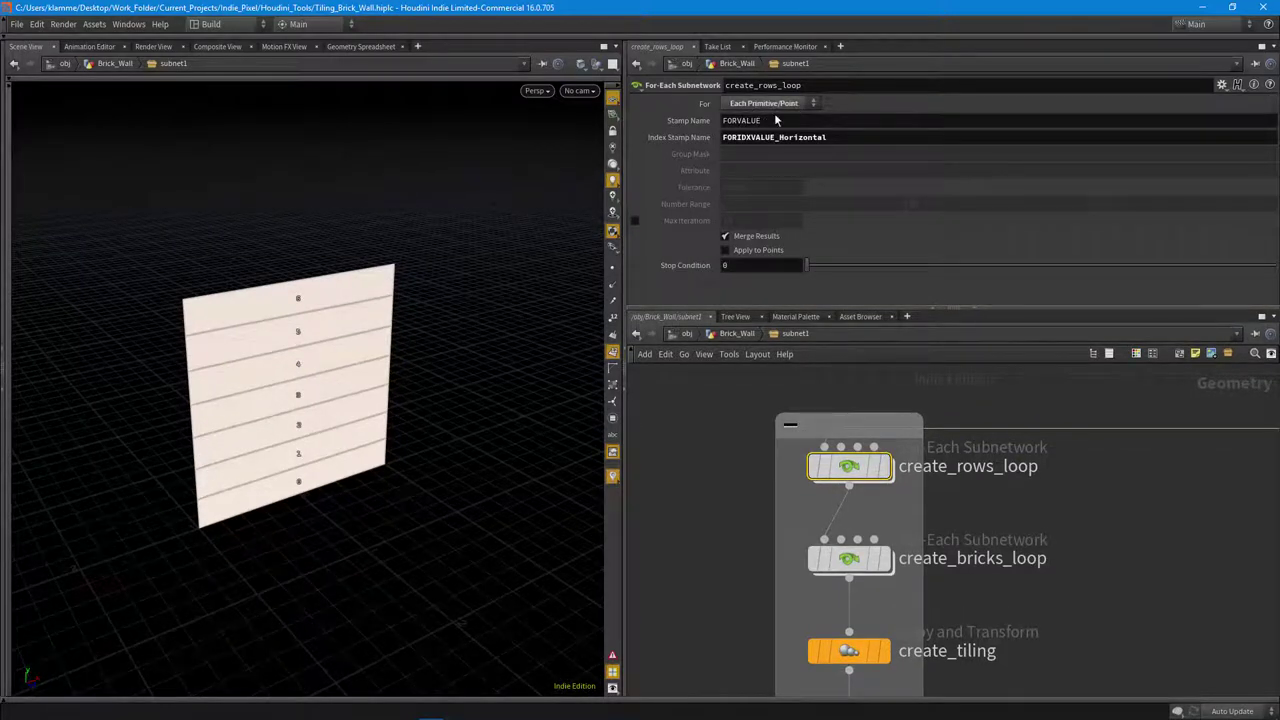
drag(1005, 309, 1005, 237)
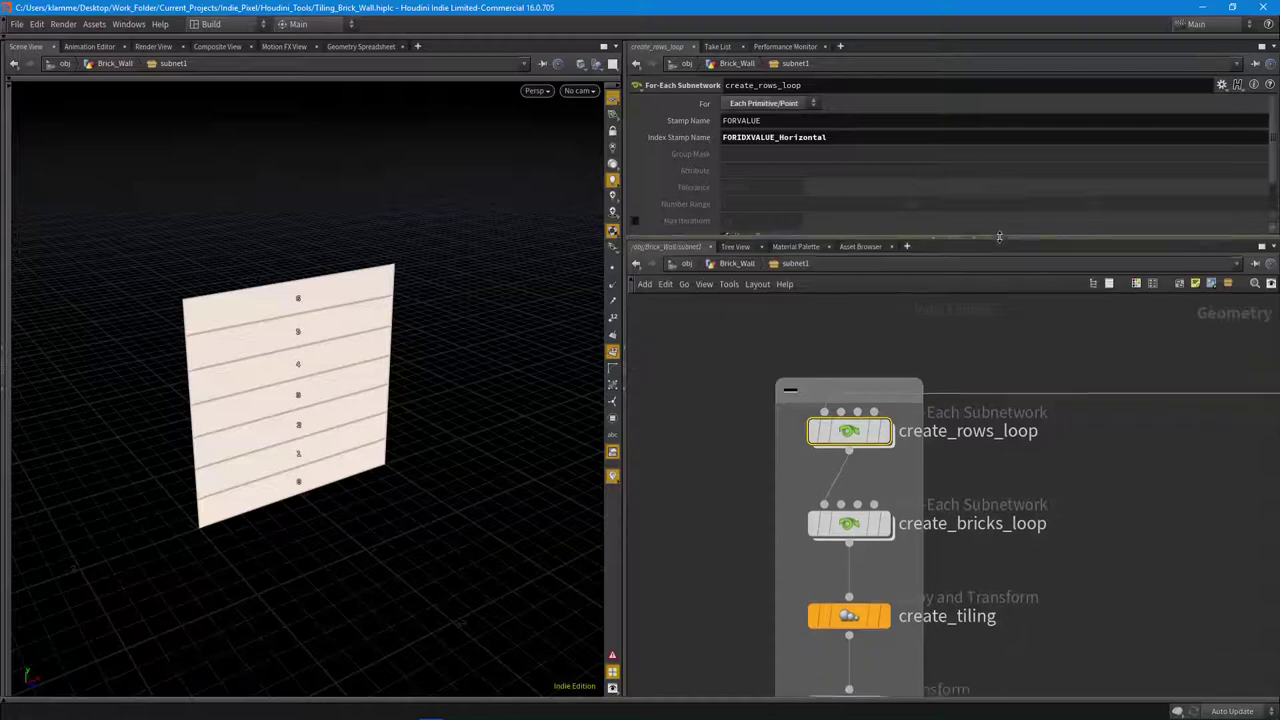
Display the create_rows_loop node's output and examine how the rows are cut into bricks and offset.
click(886, 429)
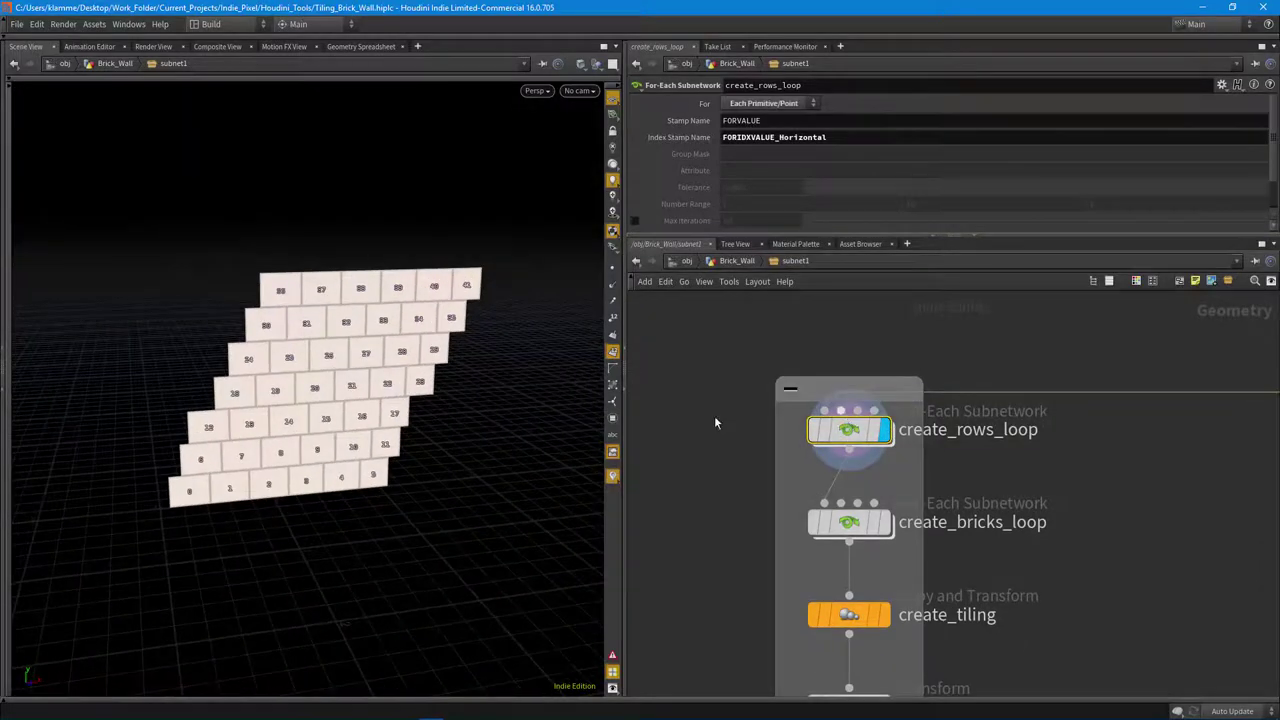
drag(212, 424, 143, 423)
right_drag(143, 423, 277, 446)
drag(277, 446, 239, 480)
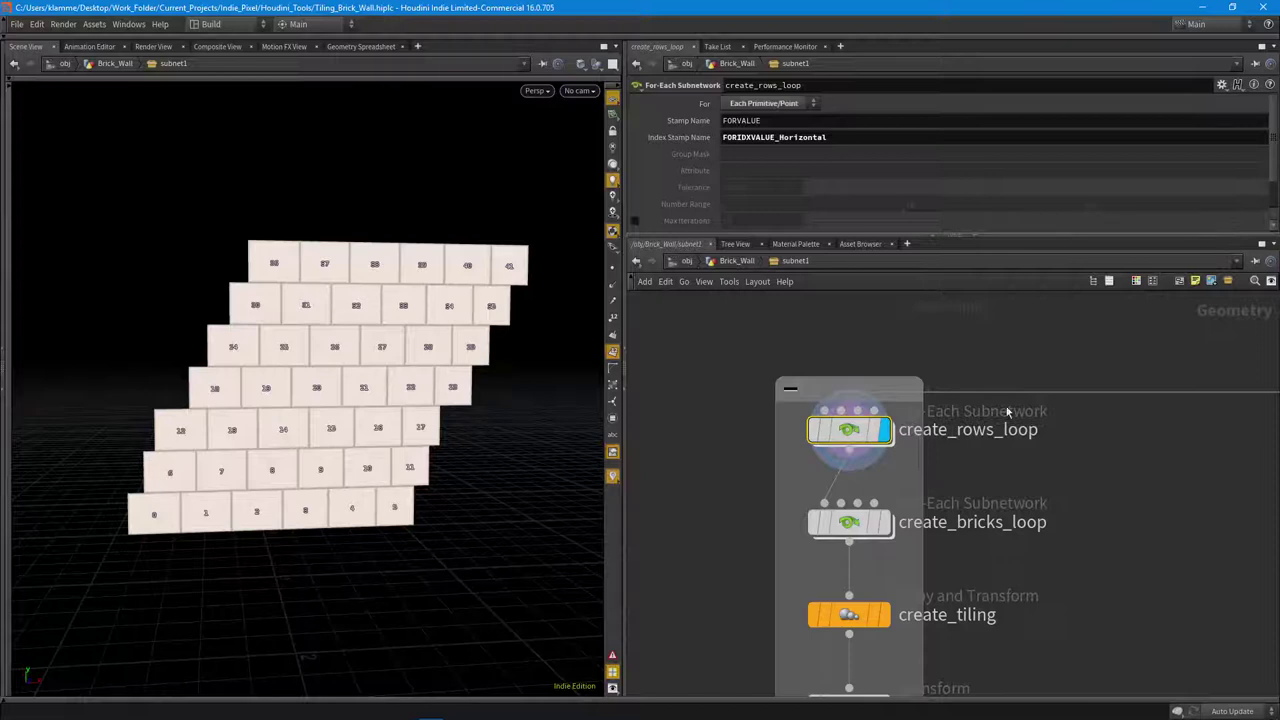
Enter the create_rows_loop subnetwork and locate its horizontal_size node.
double_click(852, 420)
drag(1005, 236, 1005, 254)
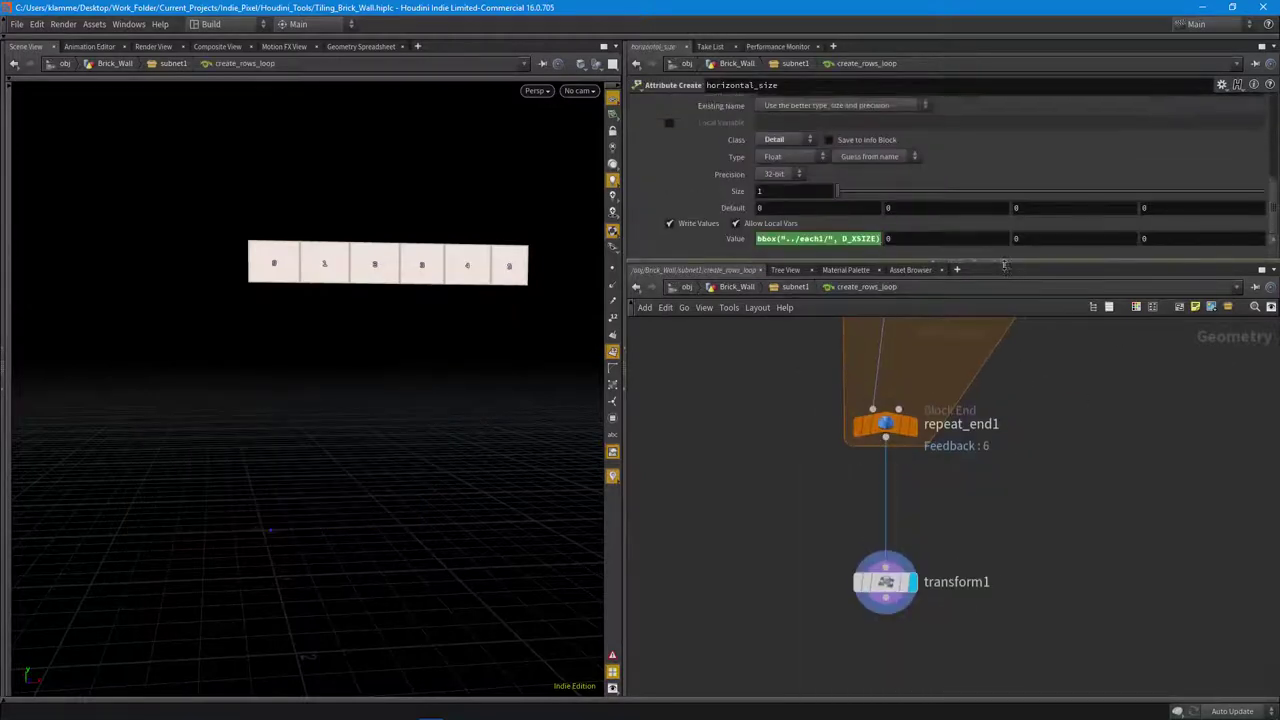
scroll(1042, 450, down, 5)
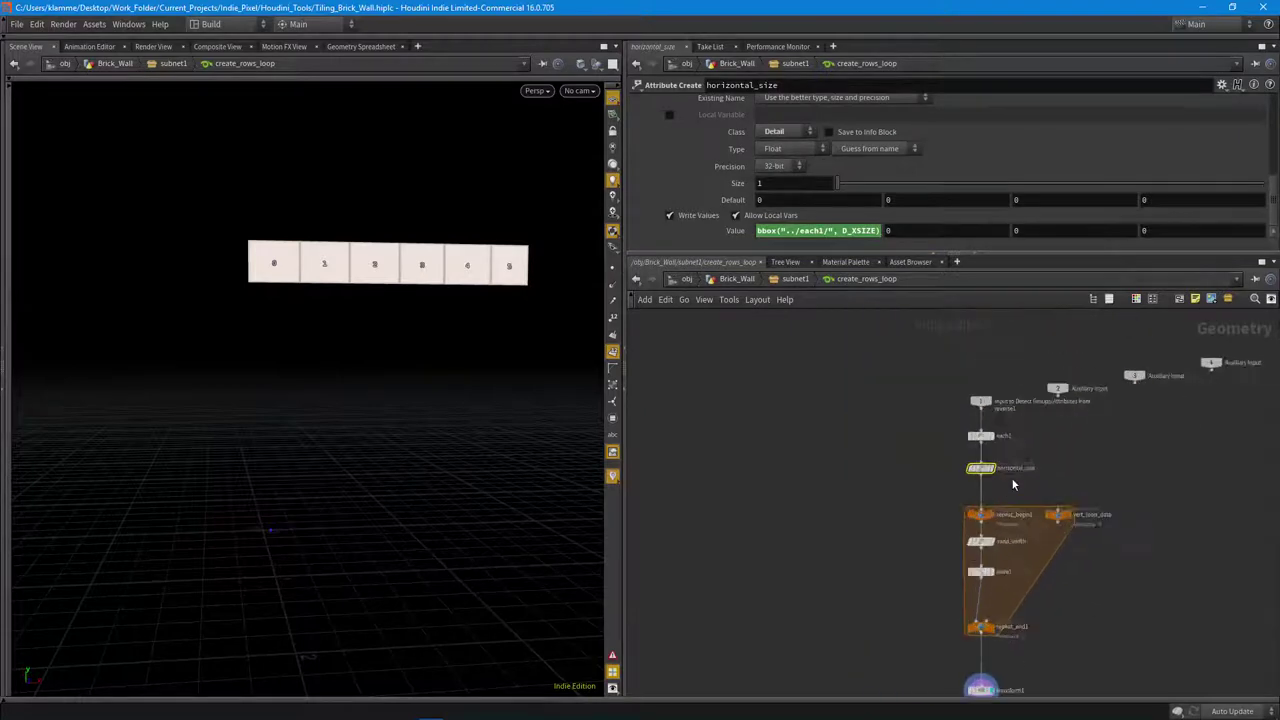
scroll(1050, 490, up, 5)
middle_drag(1034, 475, 1024, 398)
Display the horizontal_size node's output and examine the single row strip.
mouse_move(940, 450)
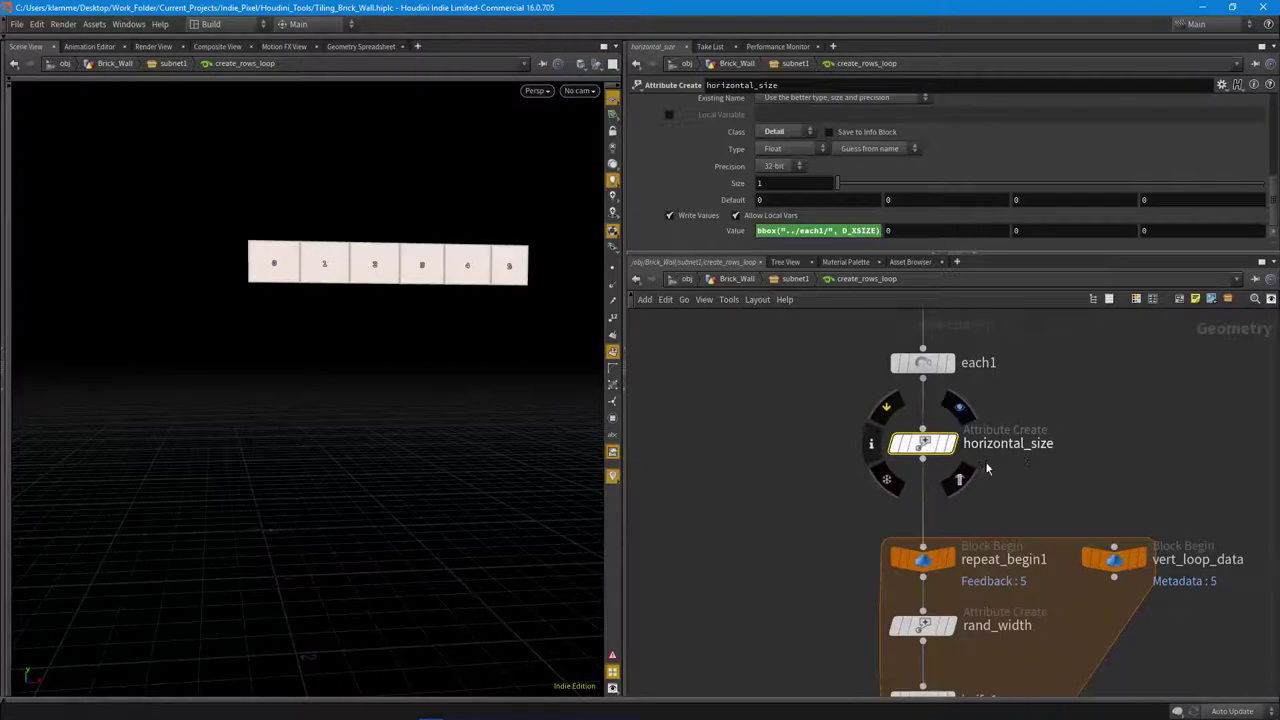
click(958, 411)
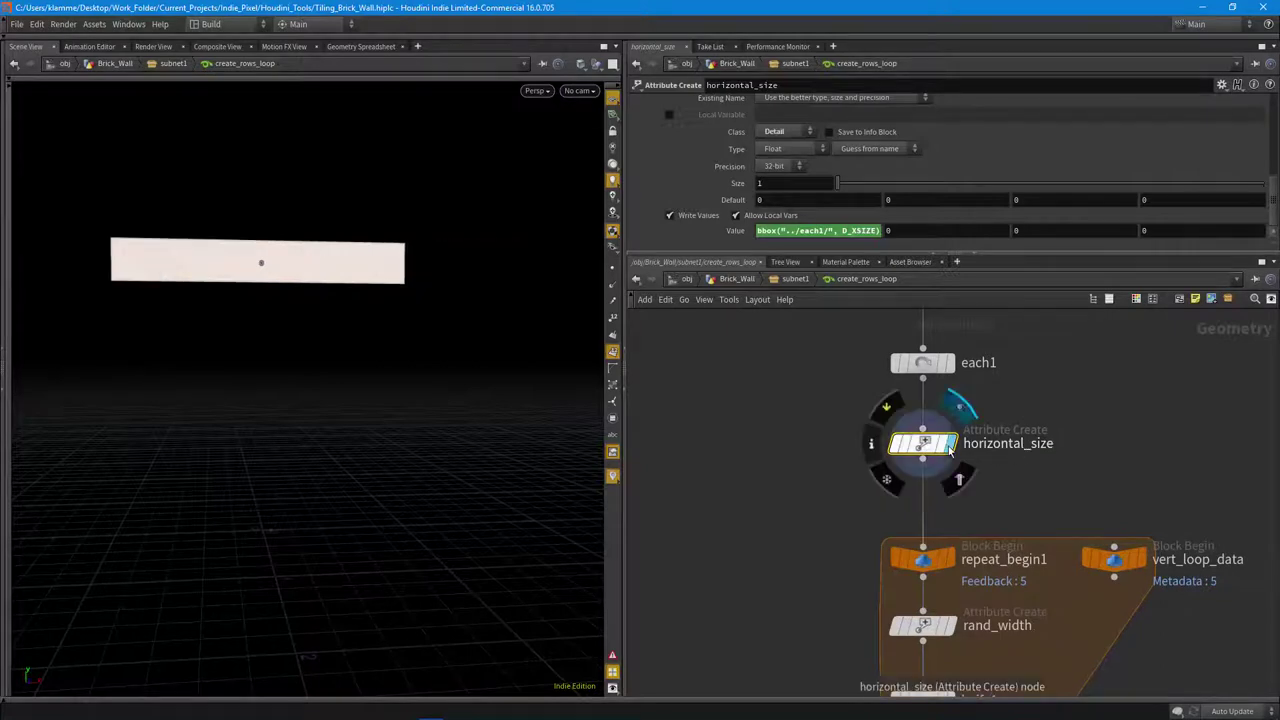
drag(255, 270, 237, 333)
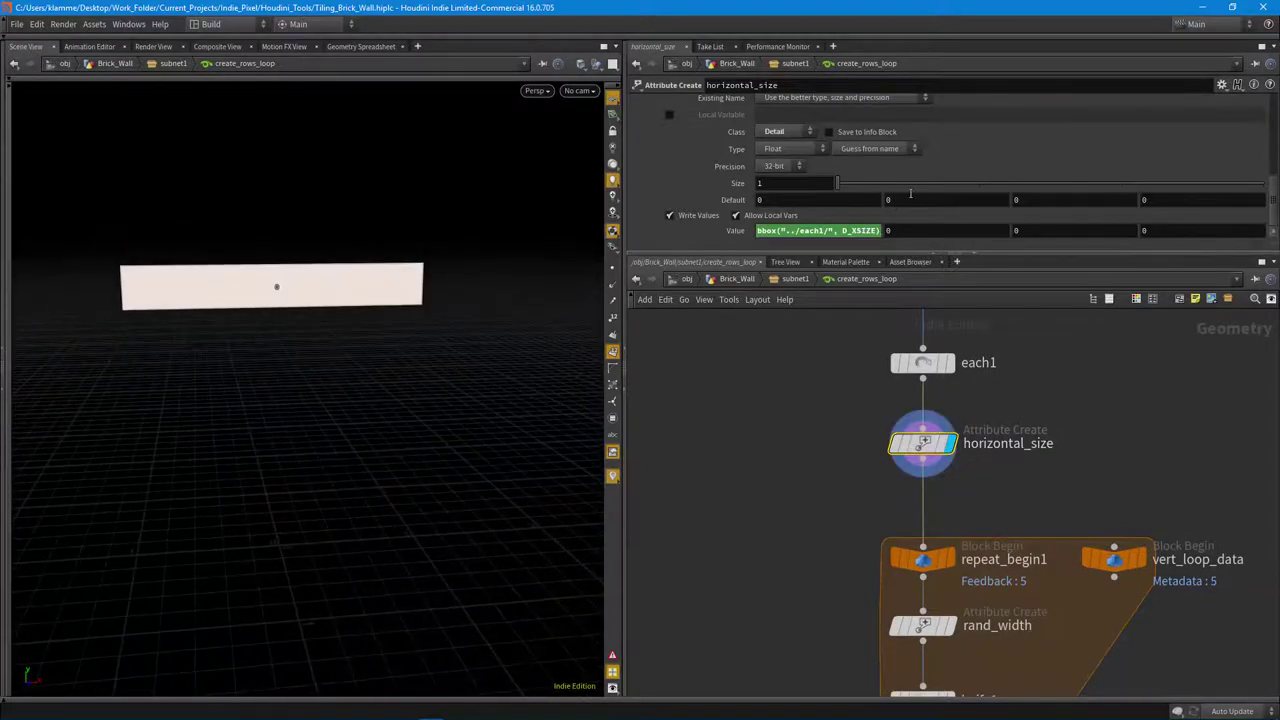
Enlarge the horizontal_size parameters and examine the baseLoopIter and xOffset attribute definitions.
scroll(912, 199, down, 3)
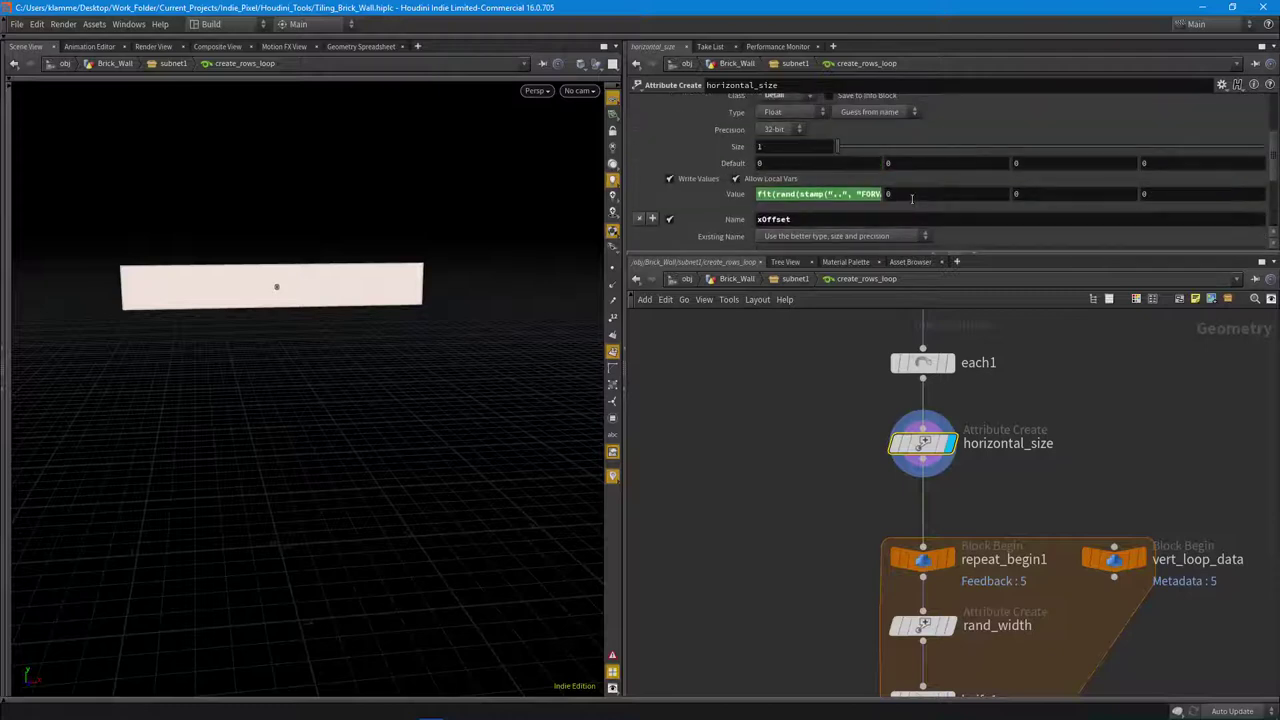
drag(1020, 254, 1020, 400)
scroll(955, 285, up, 2)
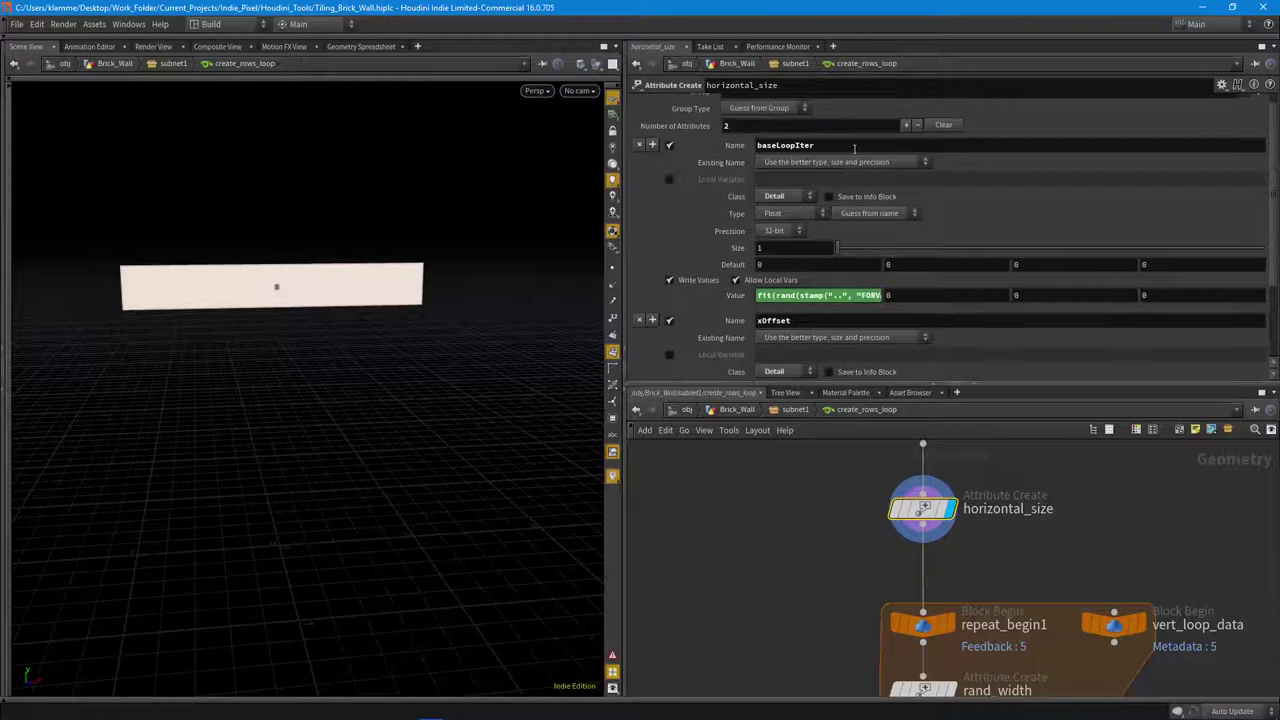
Compare the baseLoopIter attribute's value expression with the BrickBuilder node's brick offset settings, and return into the create_rows_loop subnetwork.
drag(848, 149, 757, 145)
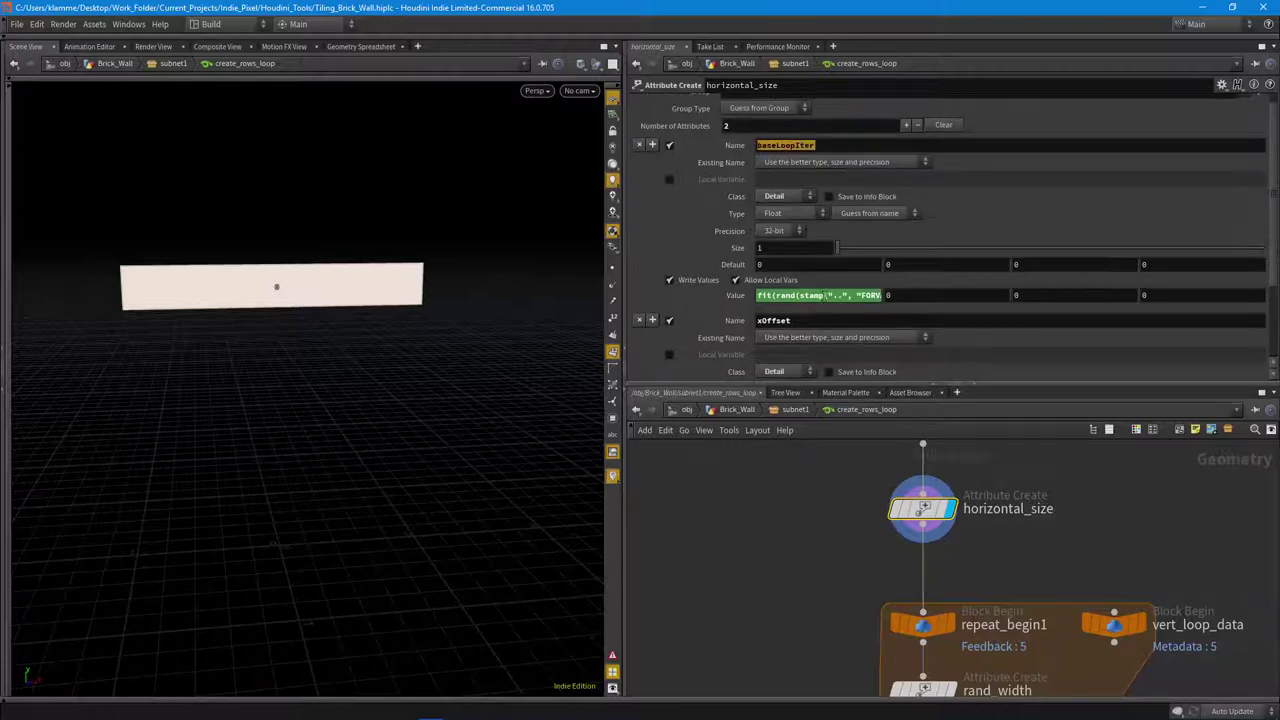
click(825, 296)
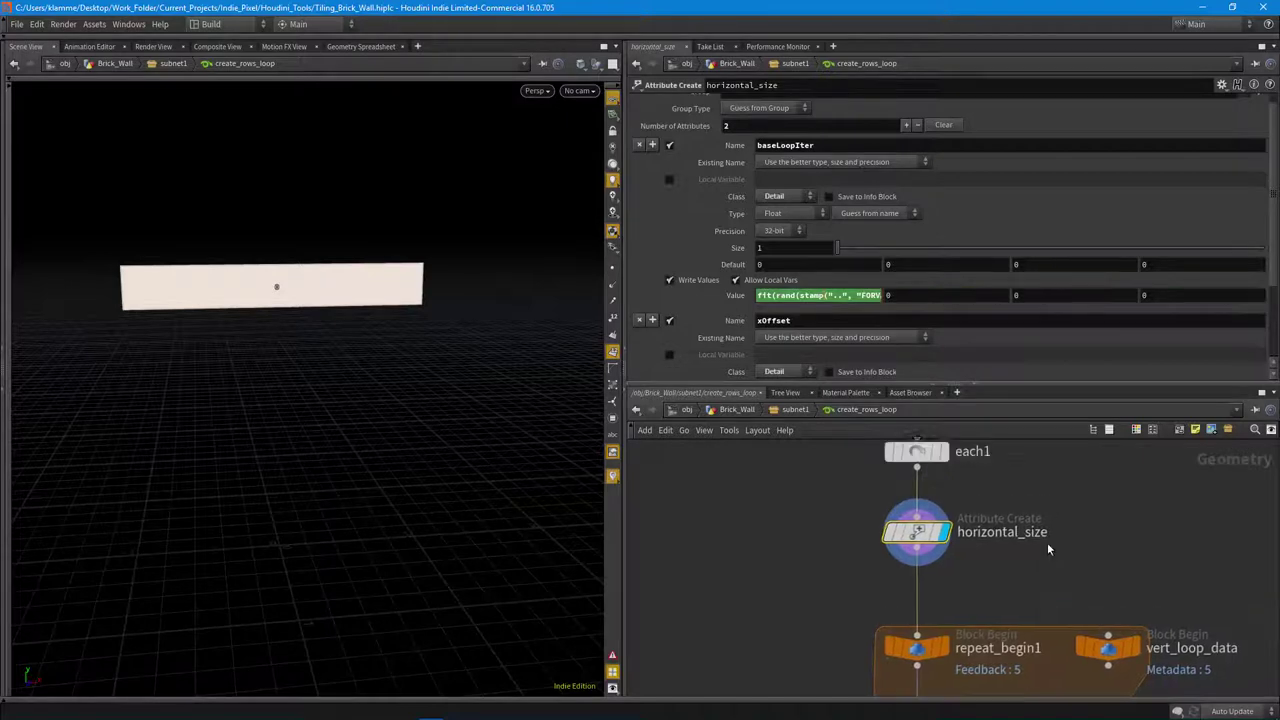
key(u)
key(u)
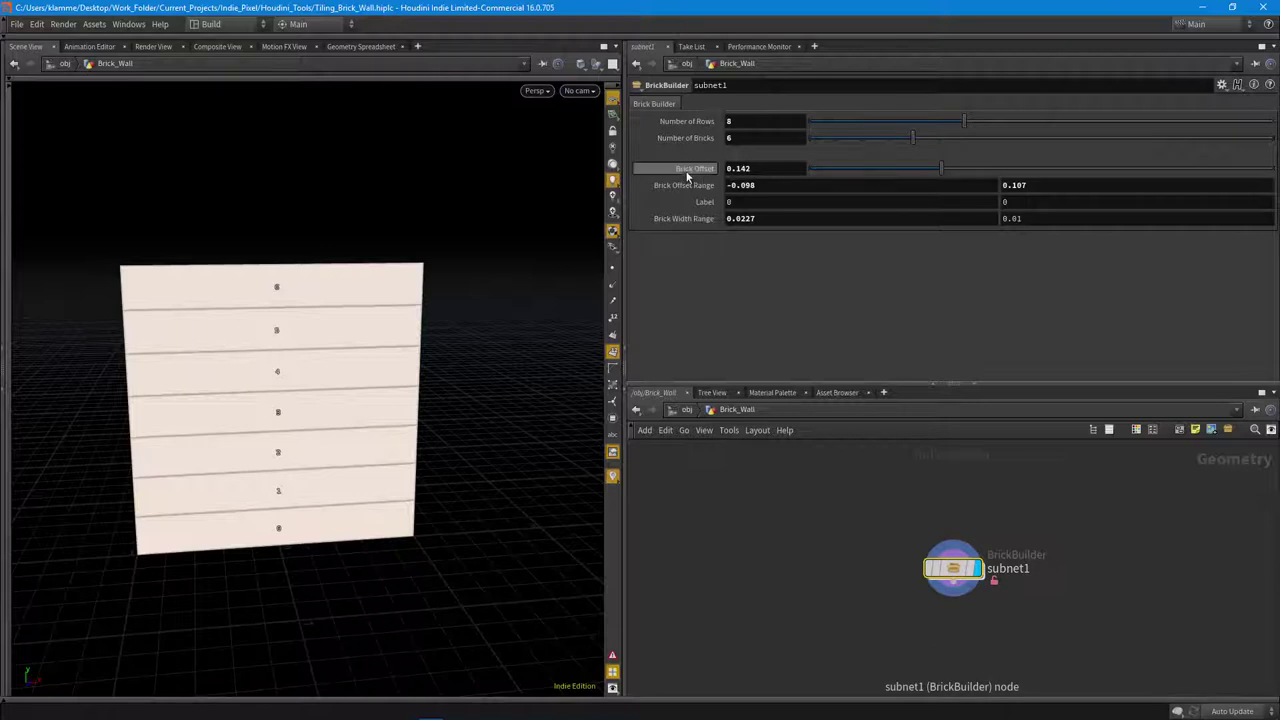
key(i)
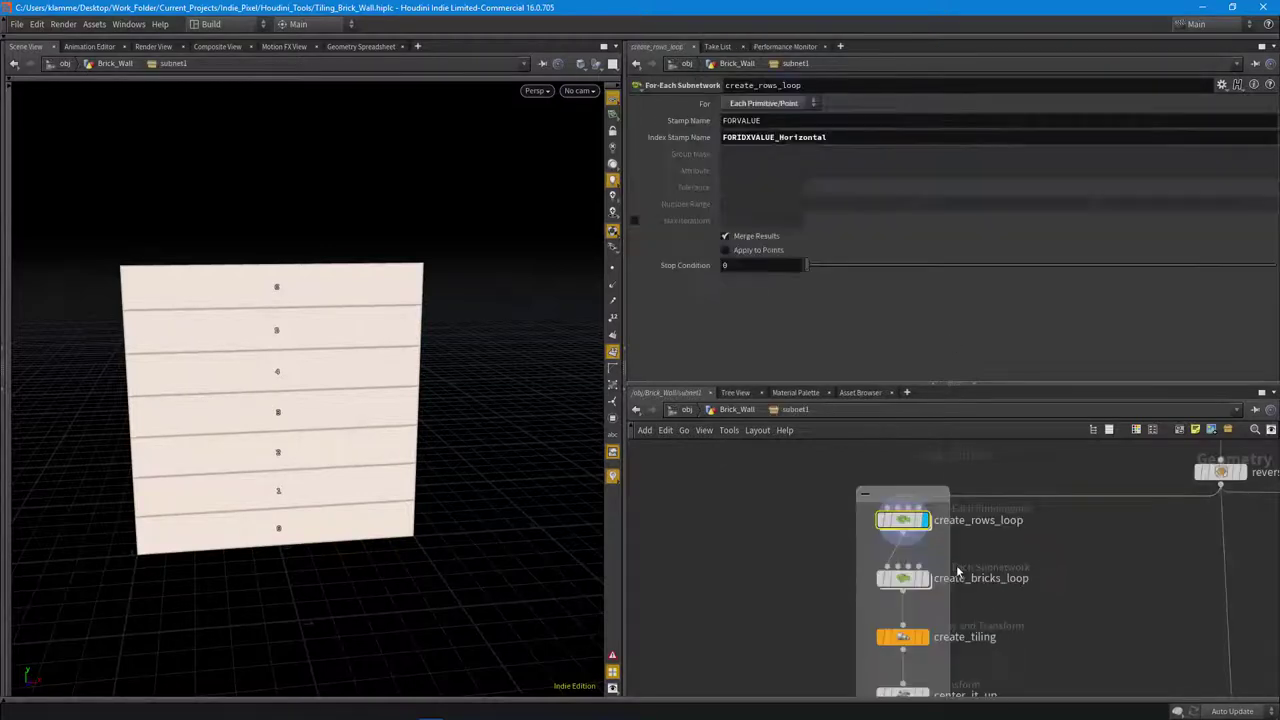
key(i)
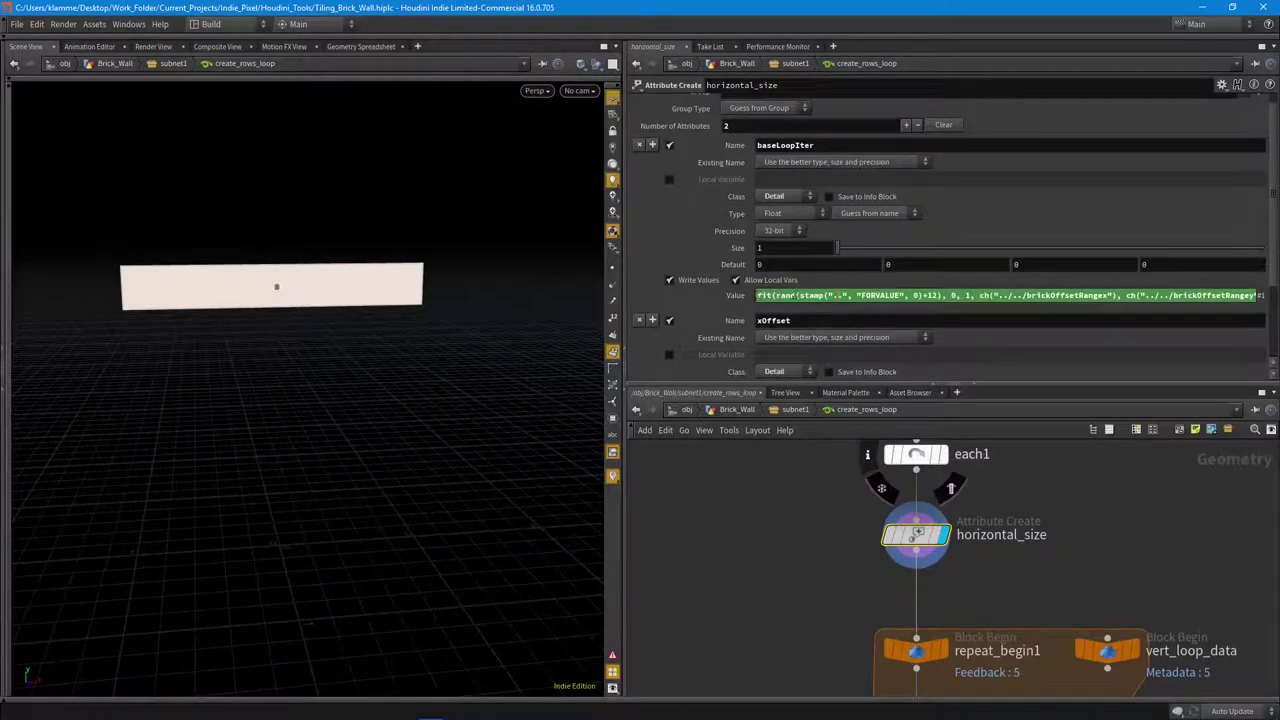
Examine the stamp, random and range terms of the baseLoopIter value expression in the horizontal_size node.
click(913, 295)
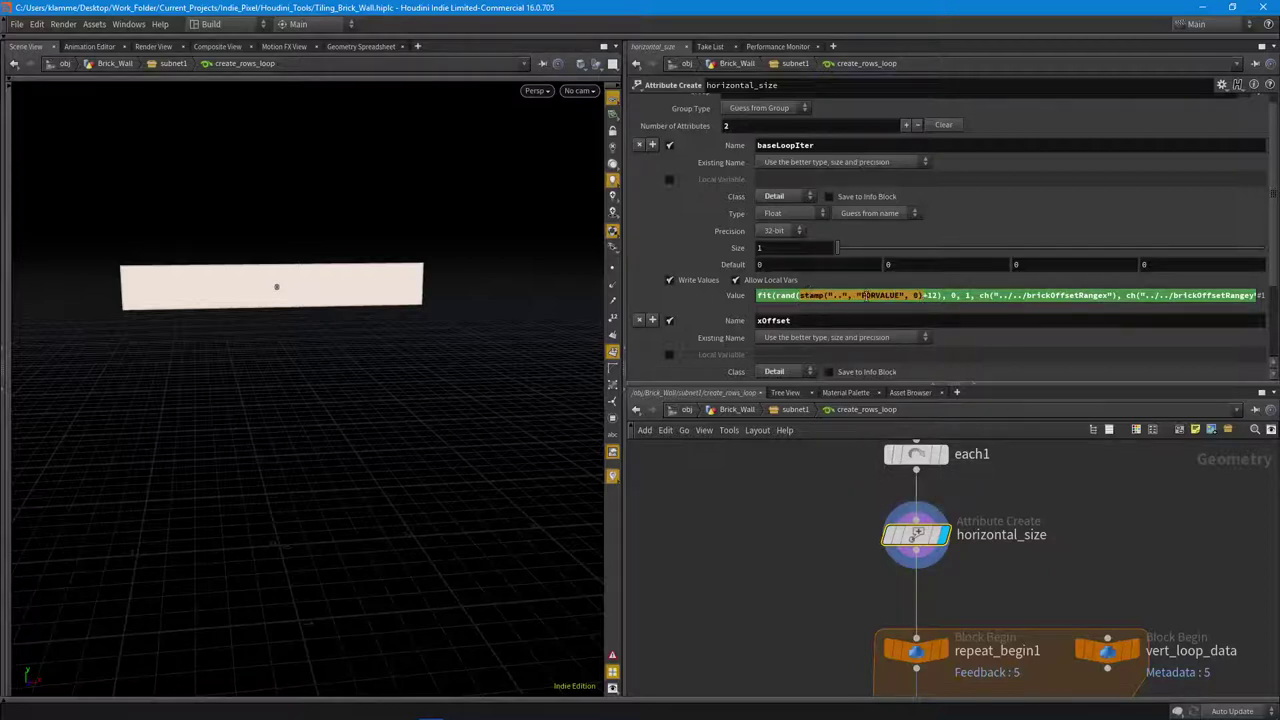
drag(1018, 384, 1010, 332)
middle_drag(1001, 447, 997, 526)
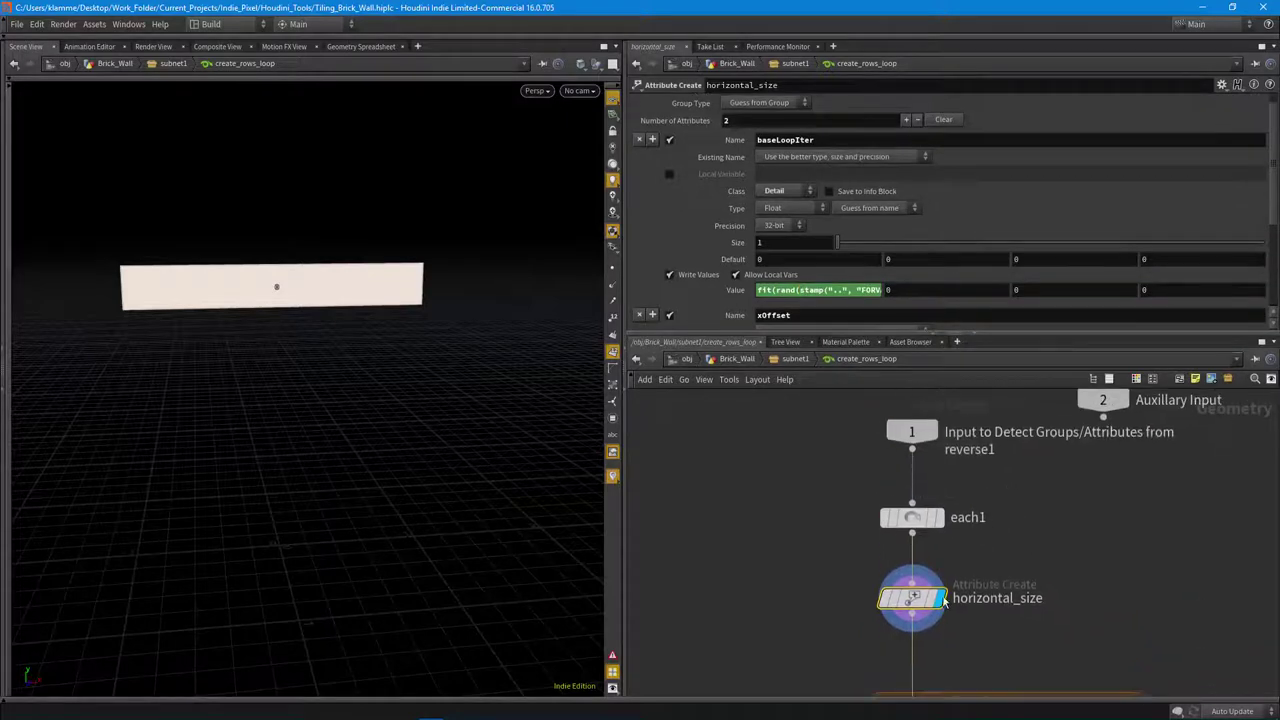
click(846, 289)
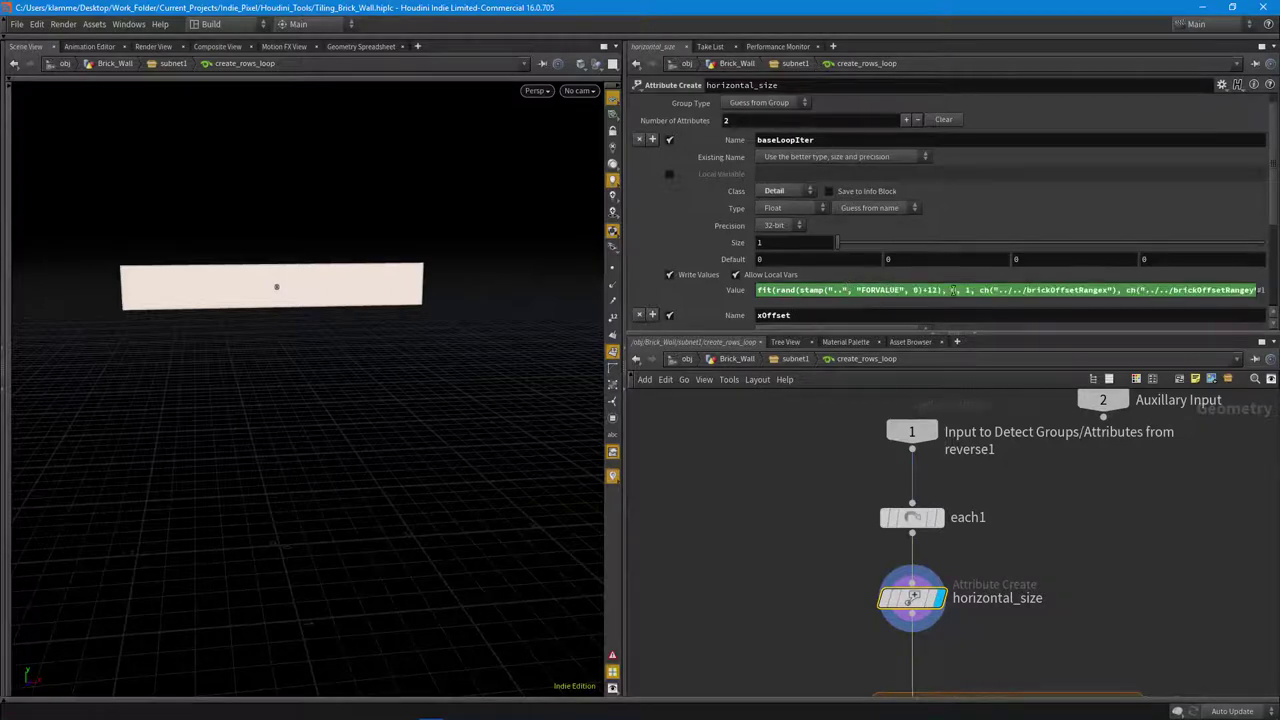
drag(1036, 334, 1022, 359)
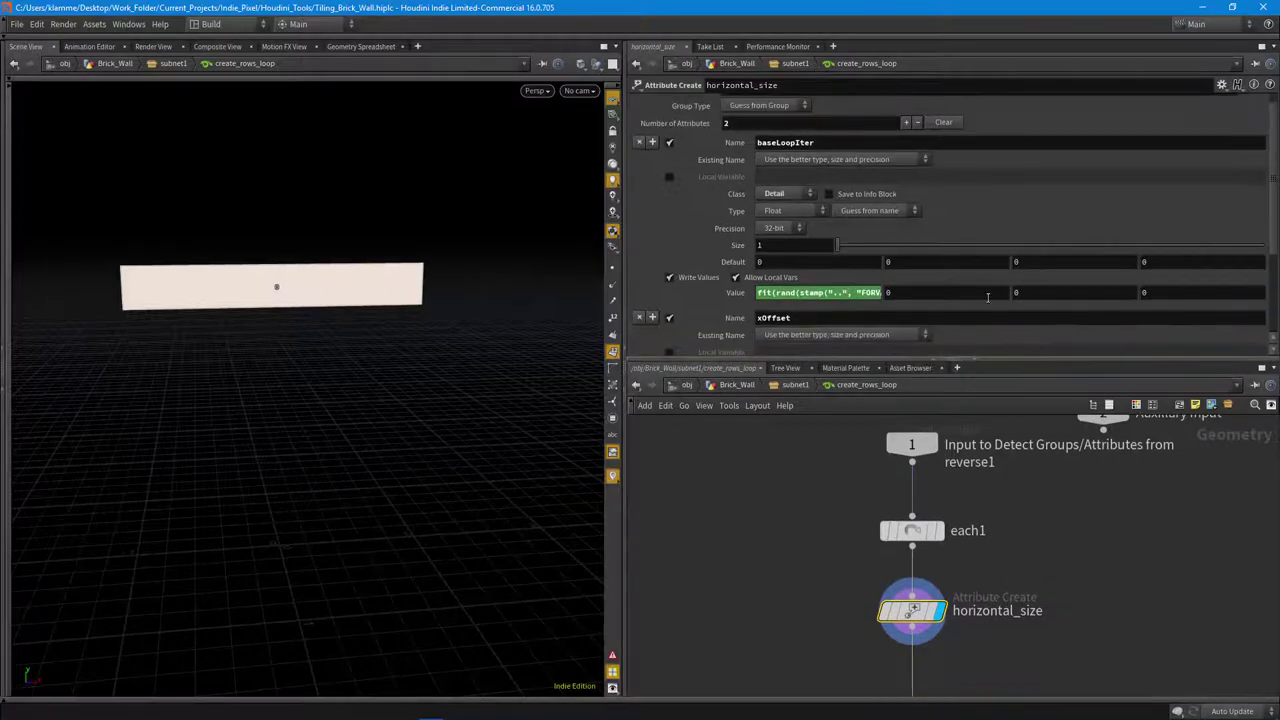
click(845, 292)
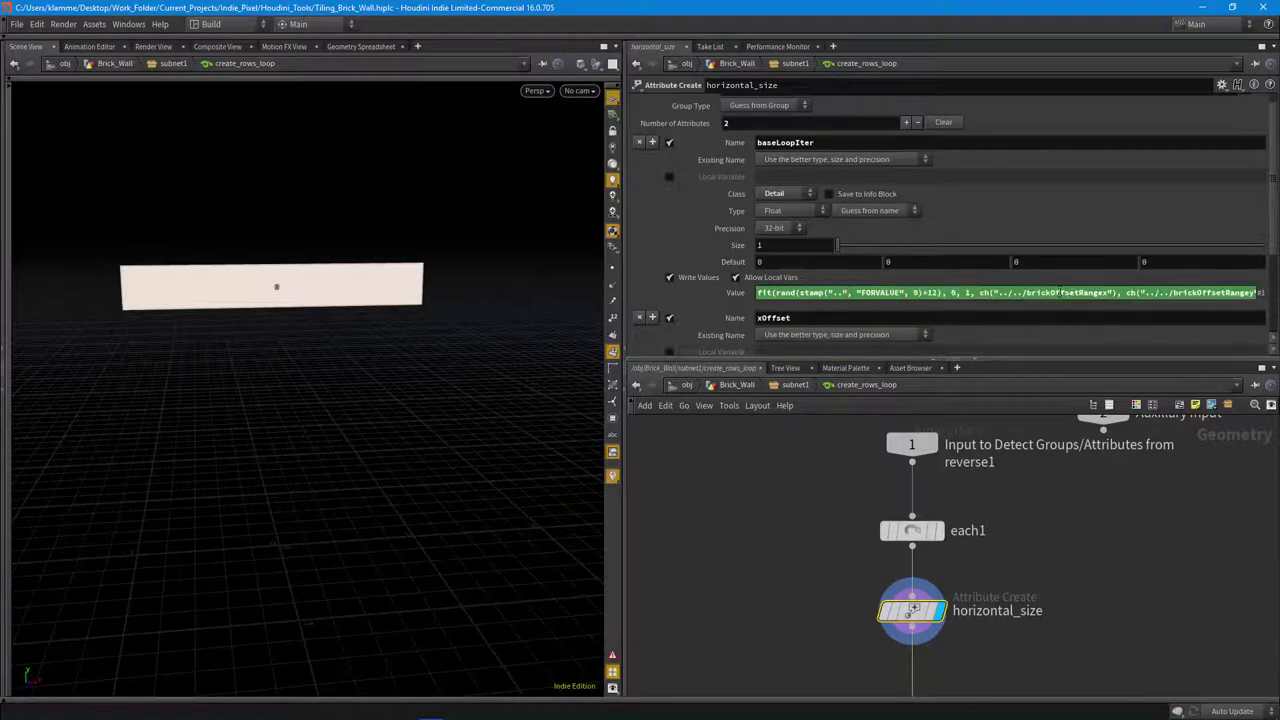
Open the baseLoopIter value expression in an enlarged expression editor, read its brickOffsetRange references, and close the editor.
right_click(1059, 292)
click(1040, 292)
key(alt+e)
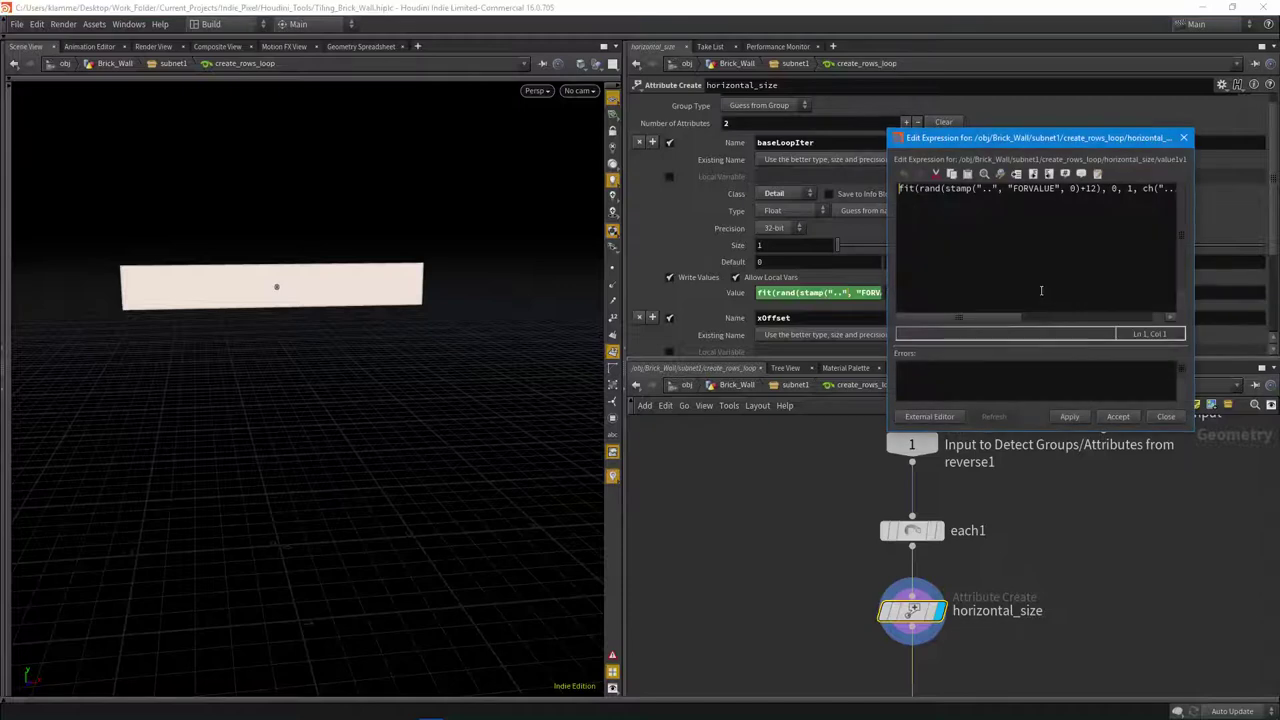
drag(884, 433, 454, 532)
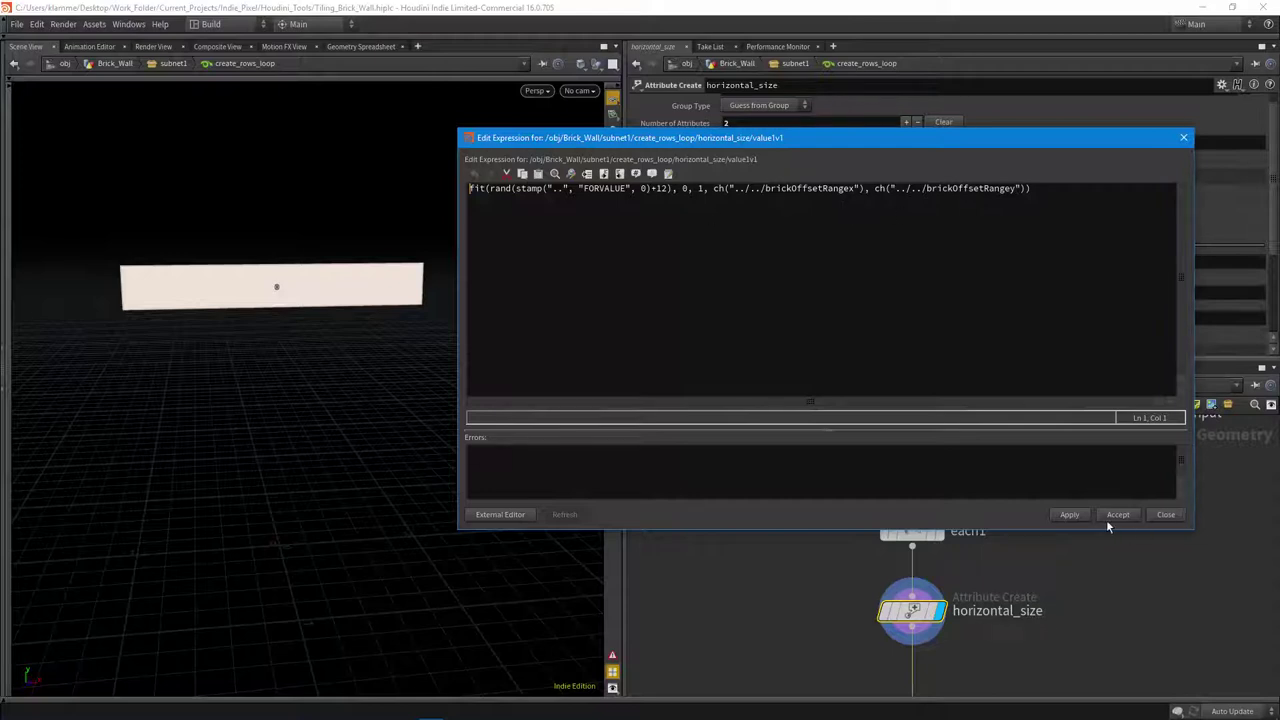
click(1166, 514)
Examine the xOffset attribute's value expression in horizontal_size, including its numBricks reference.
scroll(910, 265, down, 5)
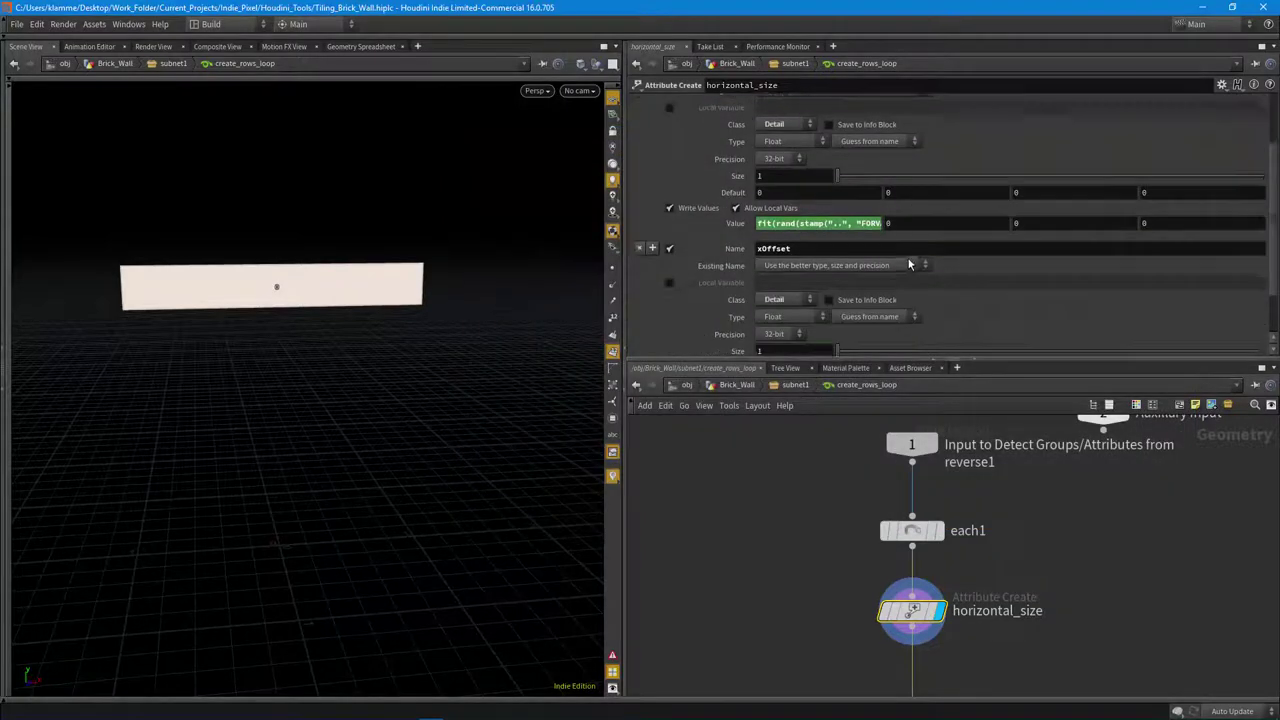
scroll(910, 265, down, 2)
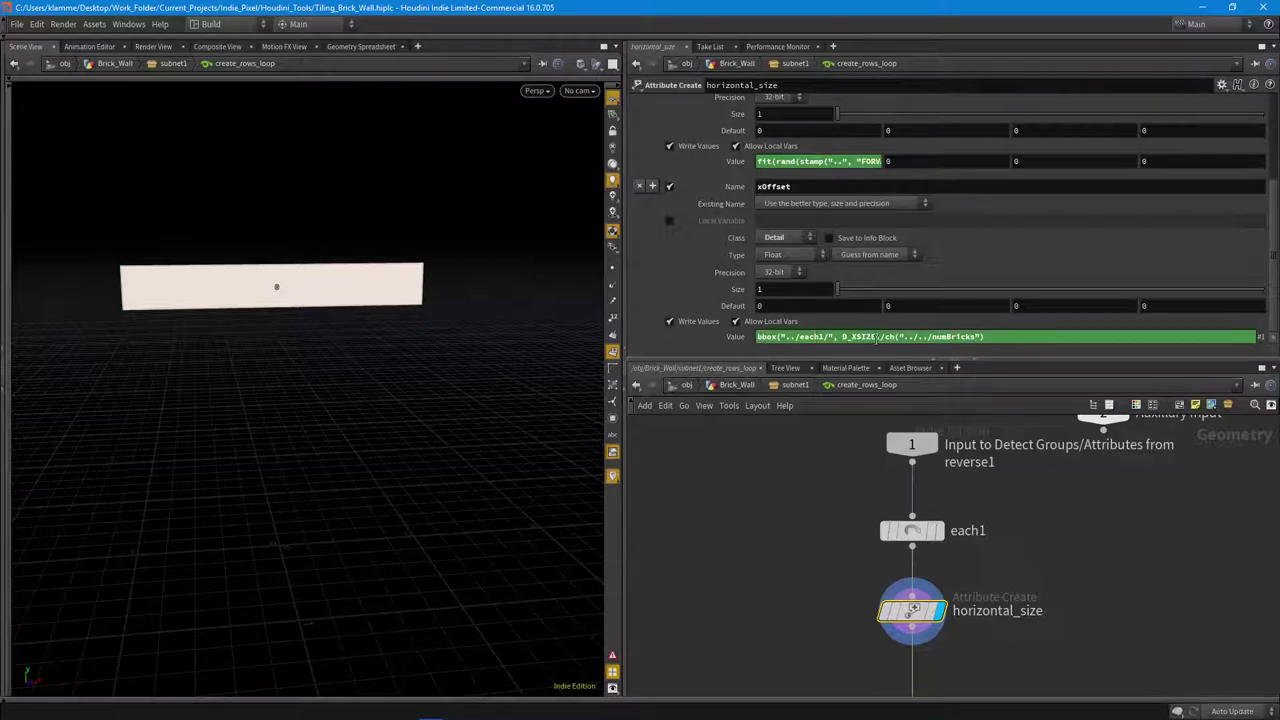
click(882, 336)
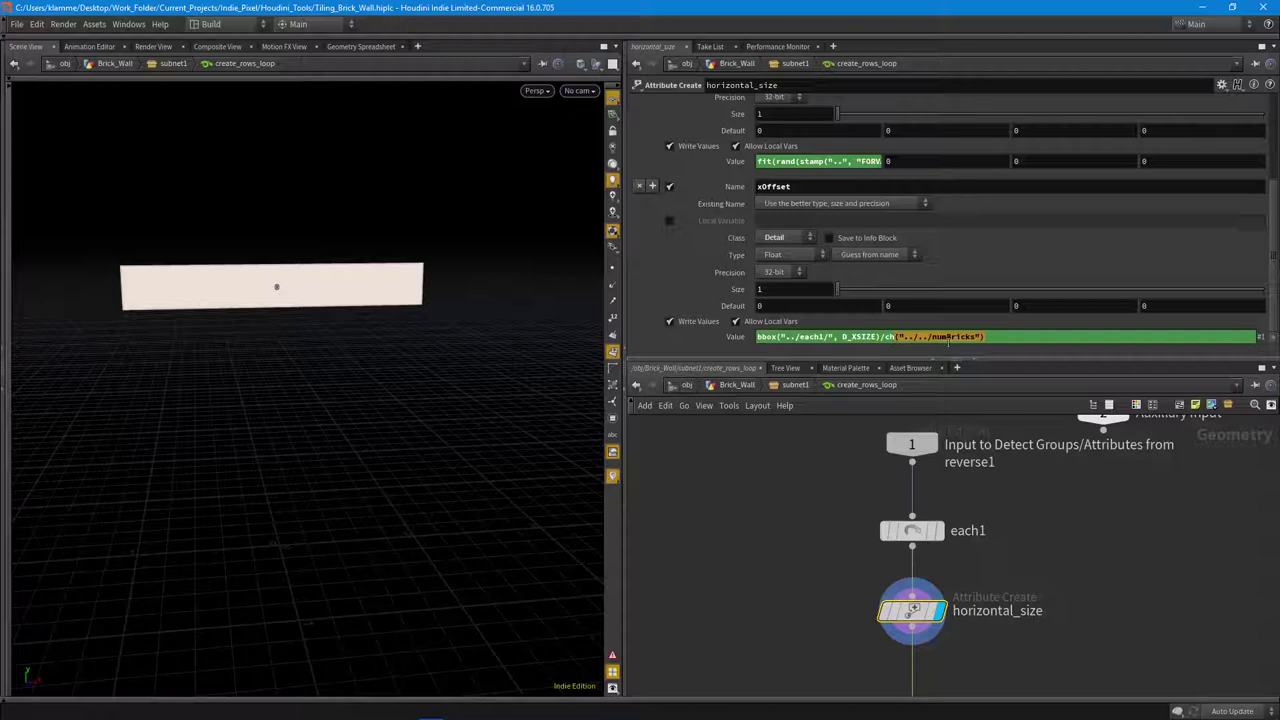
Select the rand_width node inside the repeat block and open its randXOffset value expression in the expression editor.
drag(994, 361, 994, 241)
middle_drag(1032, 457, 1025, 318)
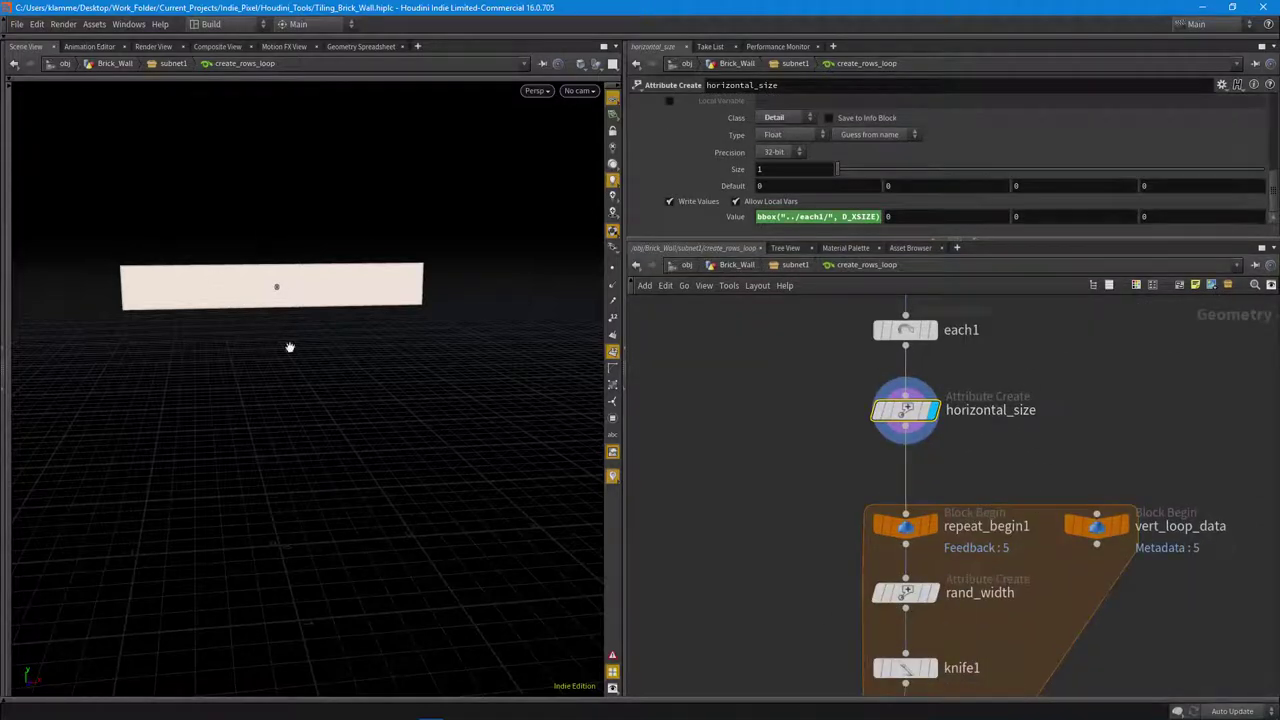
middle_drag(1010, 460, 995, 387)
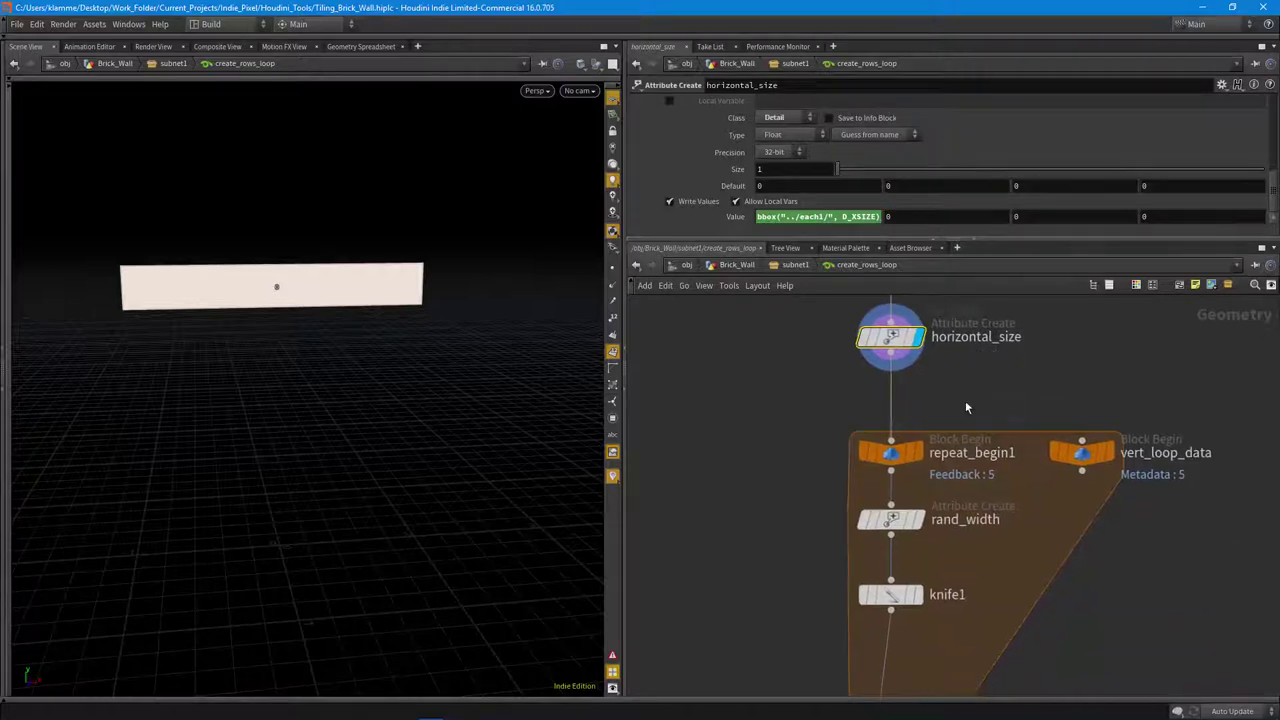
middle_drag(1027, 492, 1022, 390)
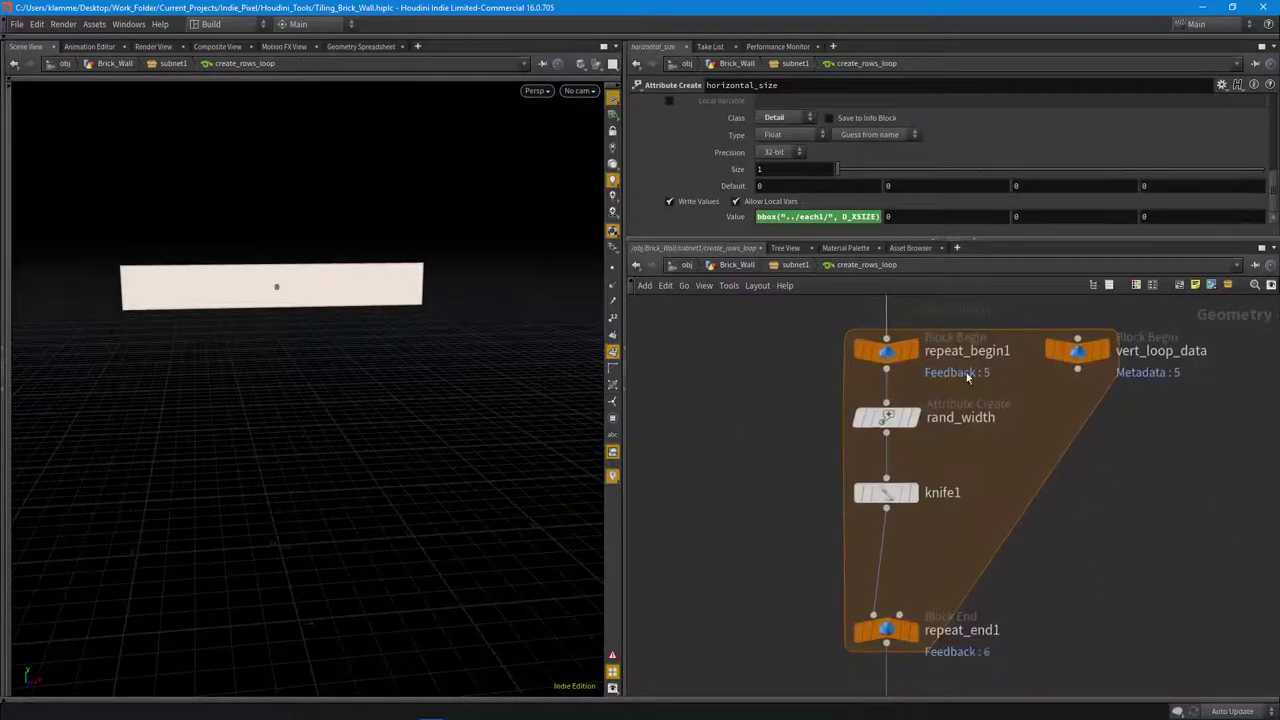
click(885, 417)
drag(1013, 240, 1013, 300)
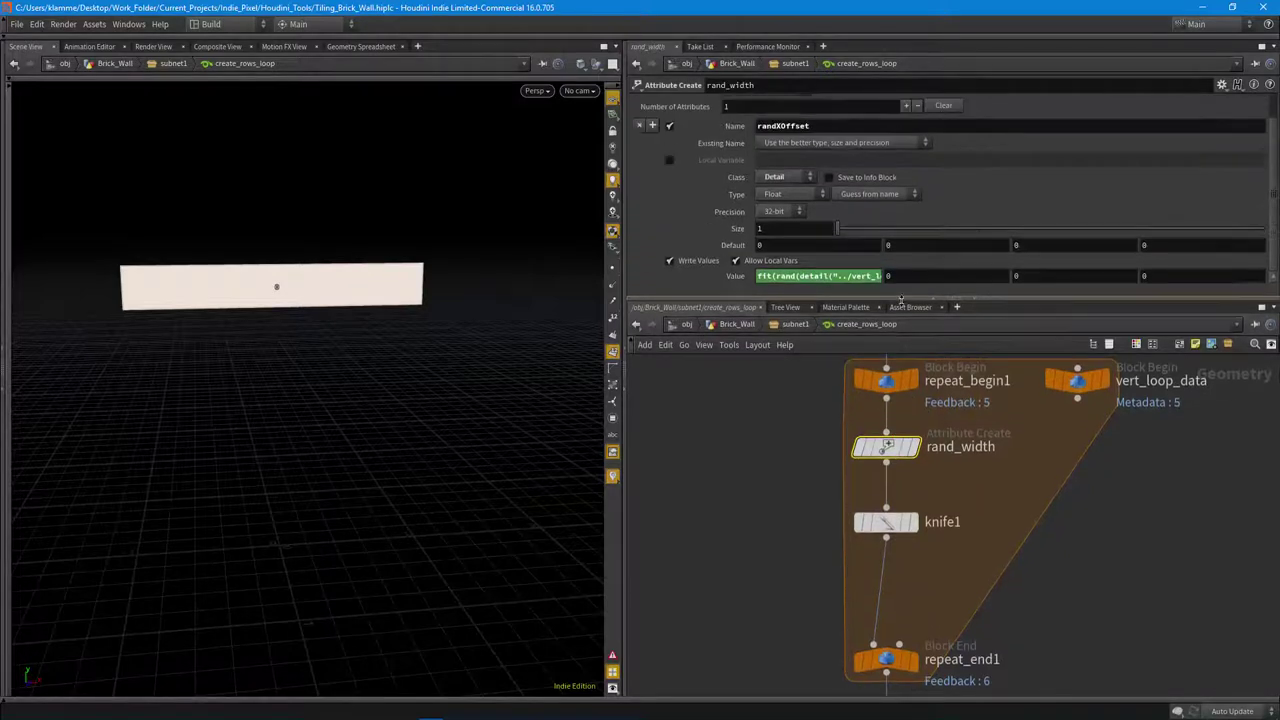
click(845, 276)
key(alt+e)
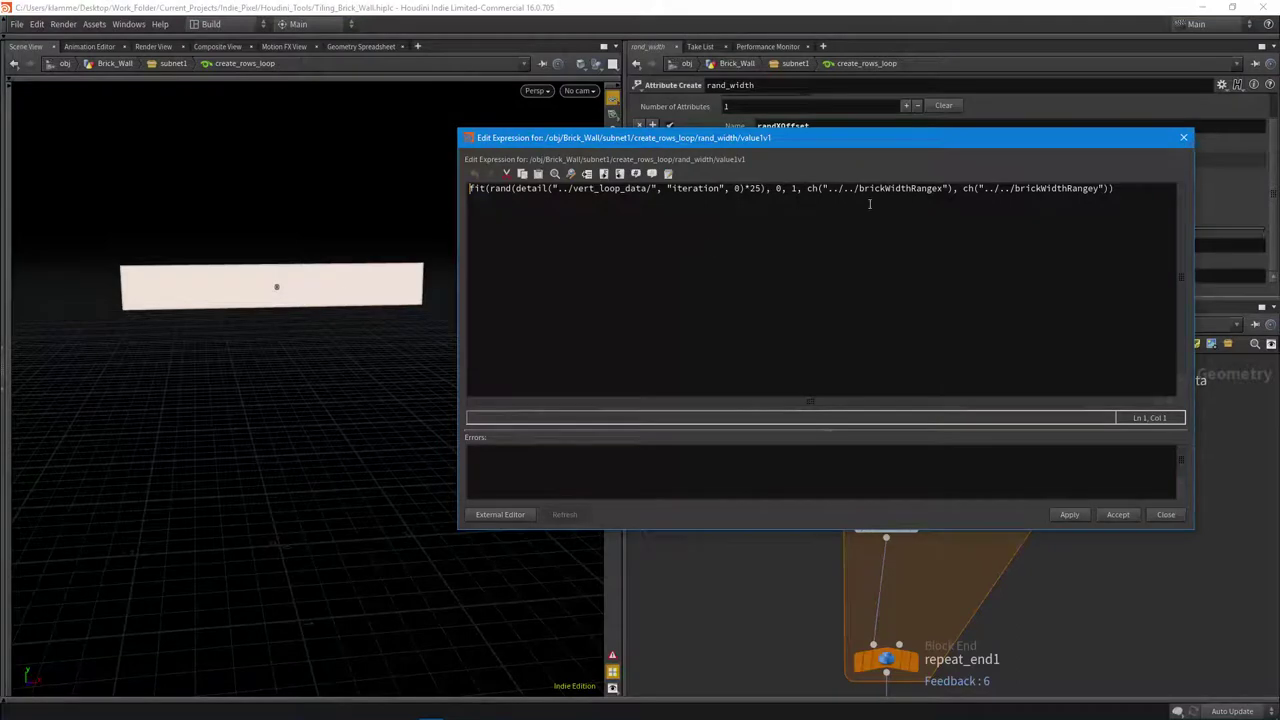
Examine the vert_loop_data iteration and brickWidthRange references in the randXOffset expression, and close the editor.
drag(795, 137, 430, 134)
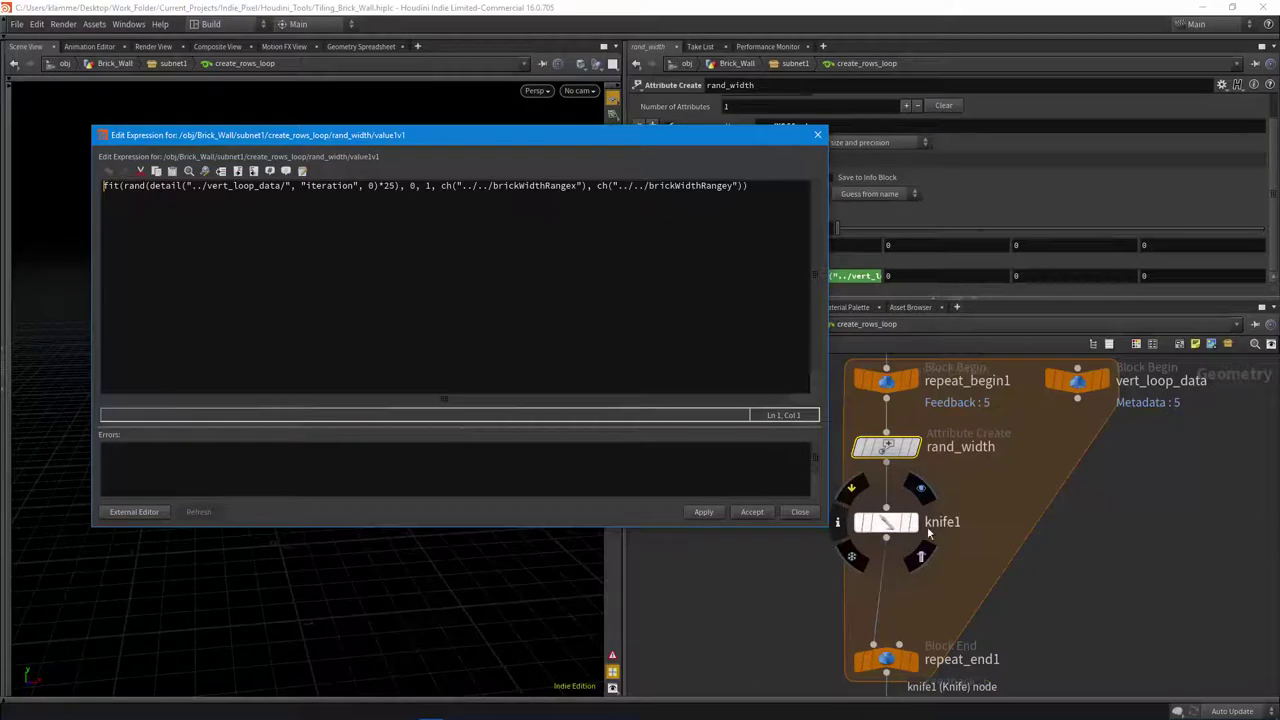
drag(294, 135, 378, 396)
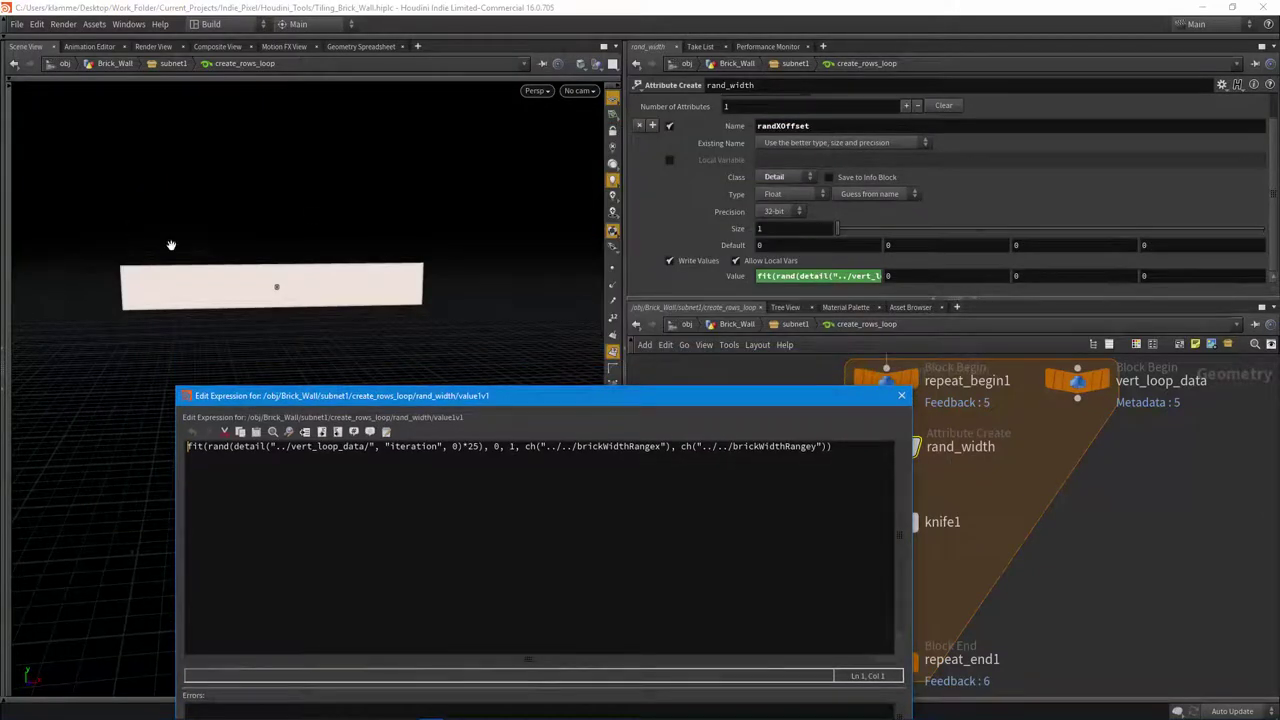
drag(494, 395, 394, 164)
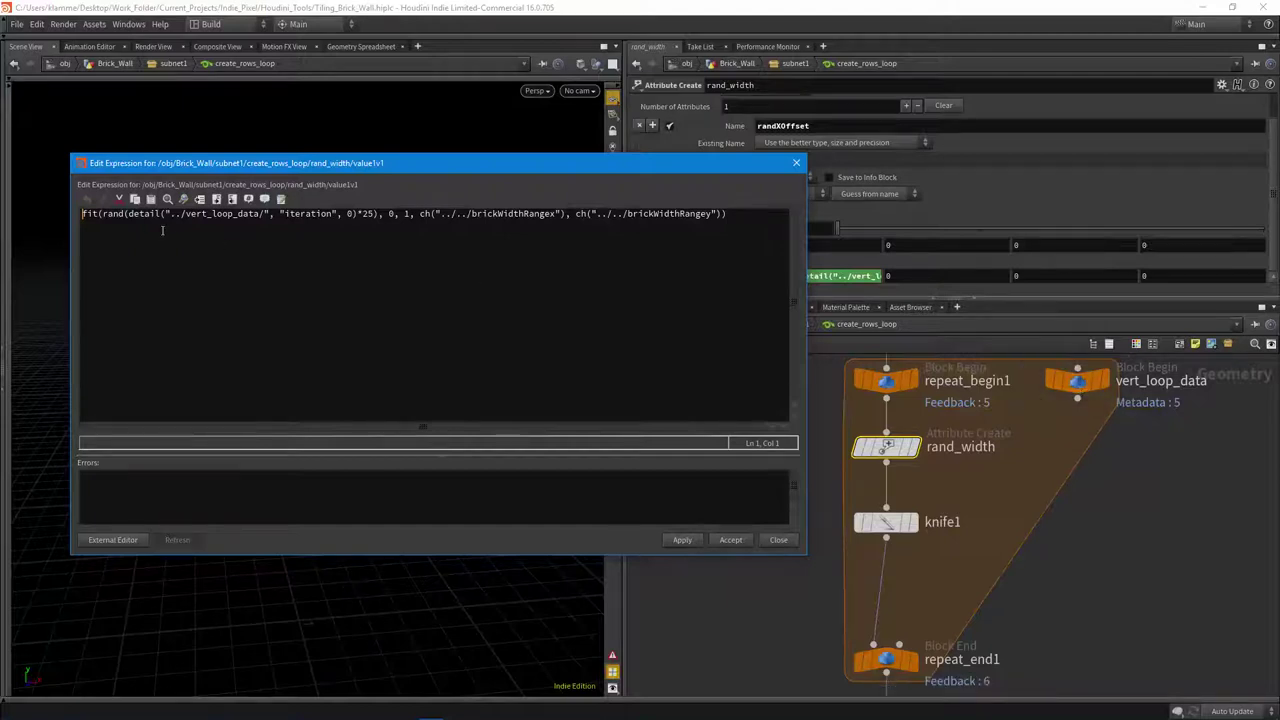
drag(150, 216, 269, 217)
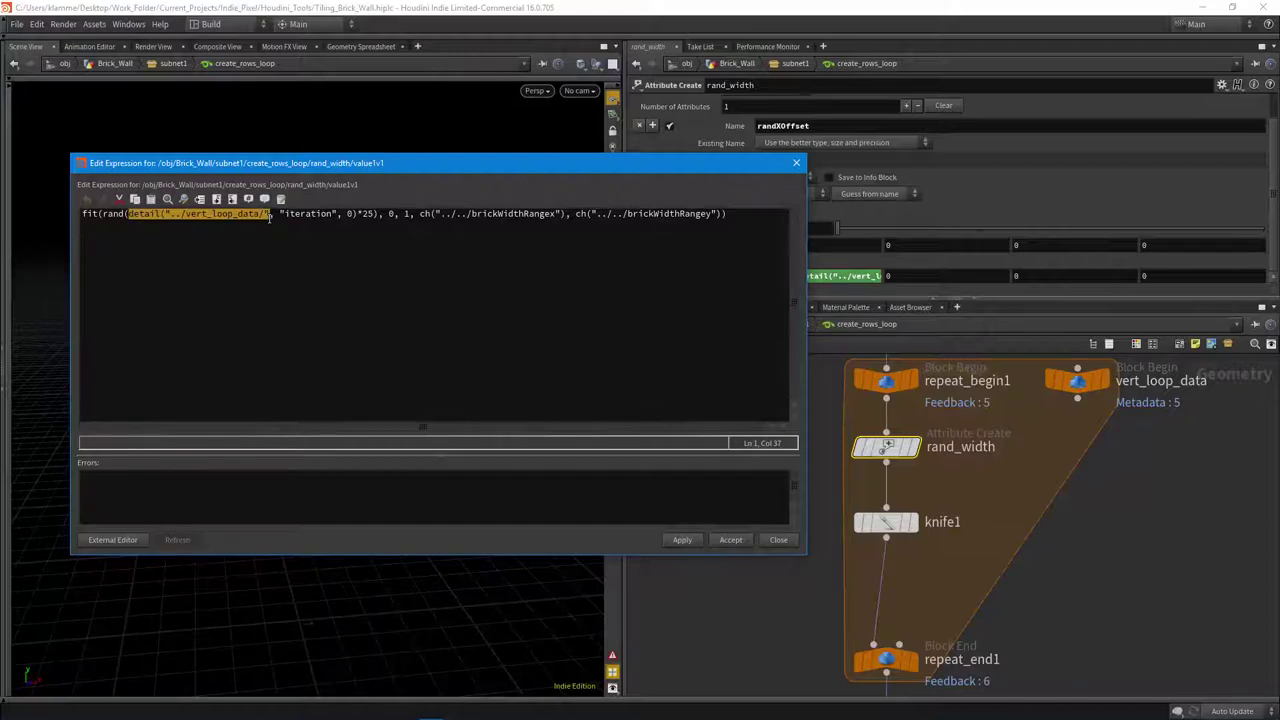
double_click(309, 213)
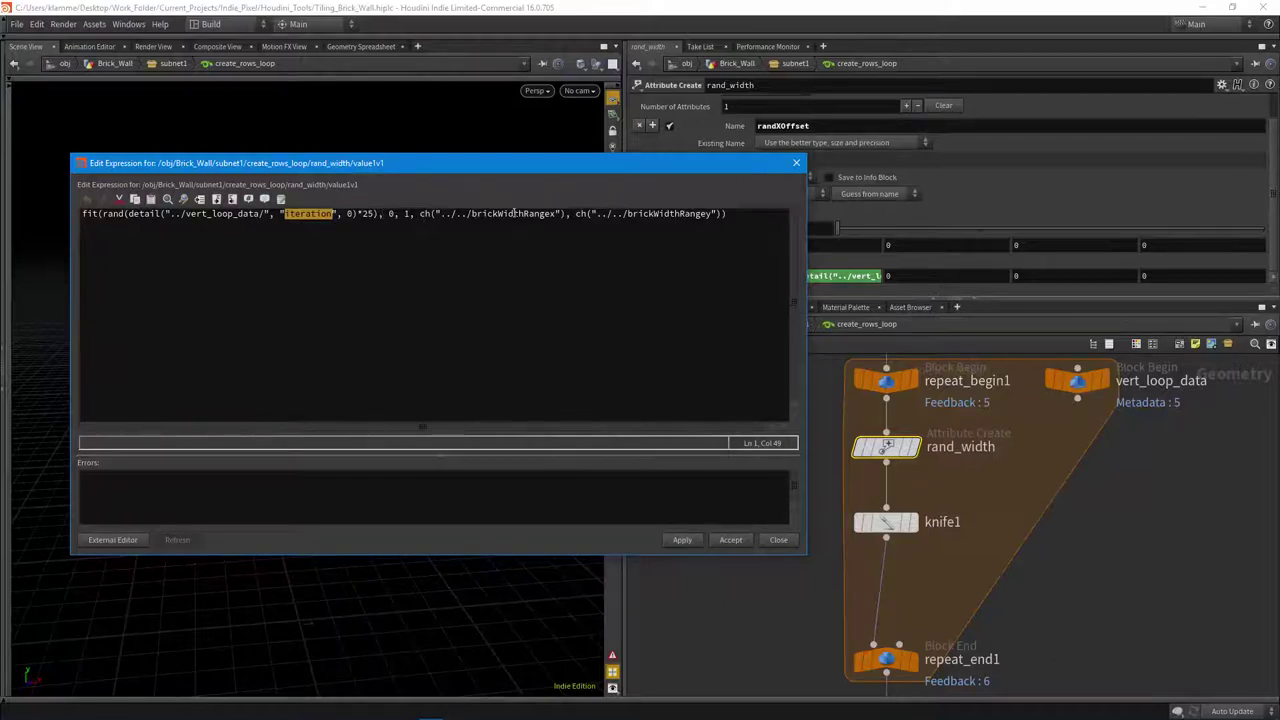
drag(546, 213, 424, 214)
click(613, 214)
drag(578, 213, 705, 215)
click(773, 541)
Select the knife1 node in the repeat block and open its Origin X expression in the expression editor.
middle_drag(949, 505, 967, 410)
click(909, 434)
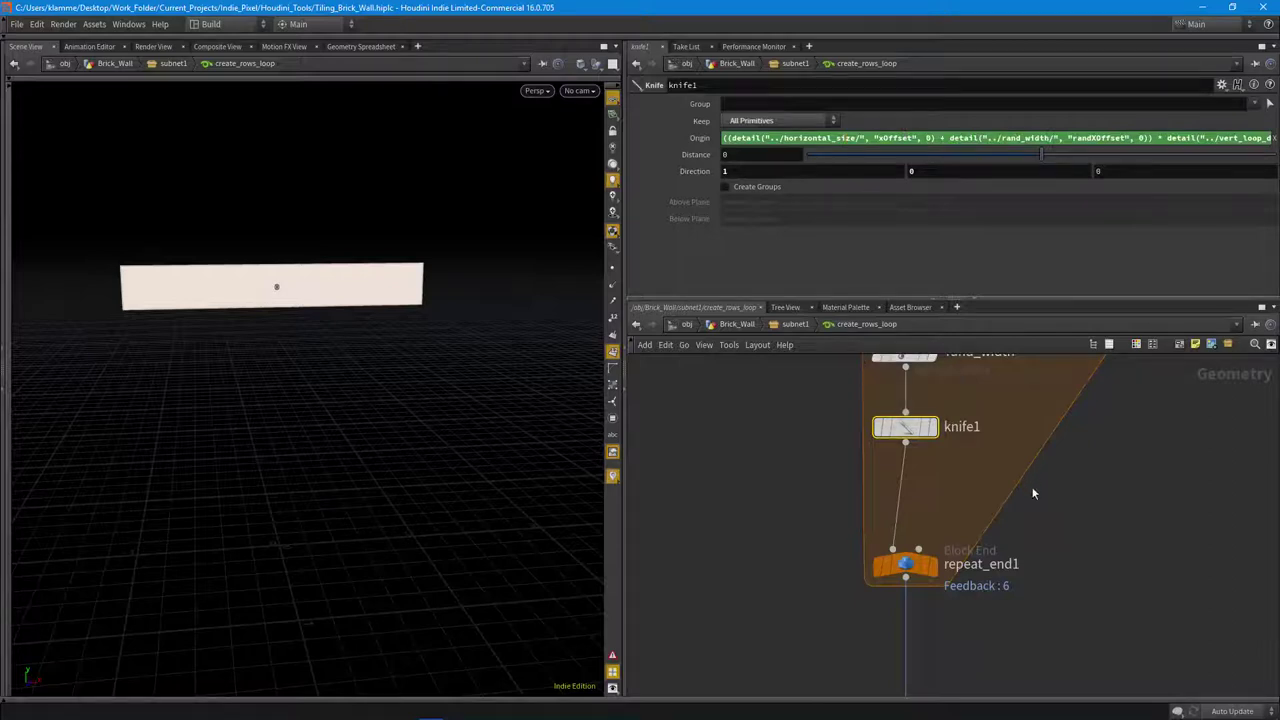
middle_drag(1050, 535, 1090, 458)
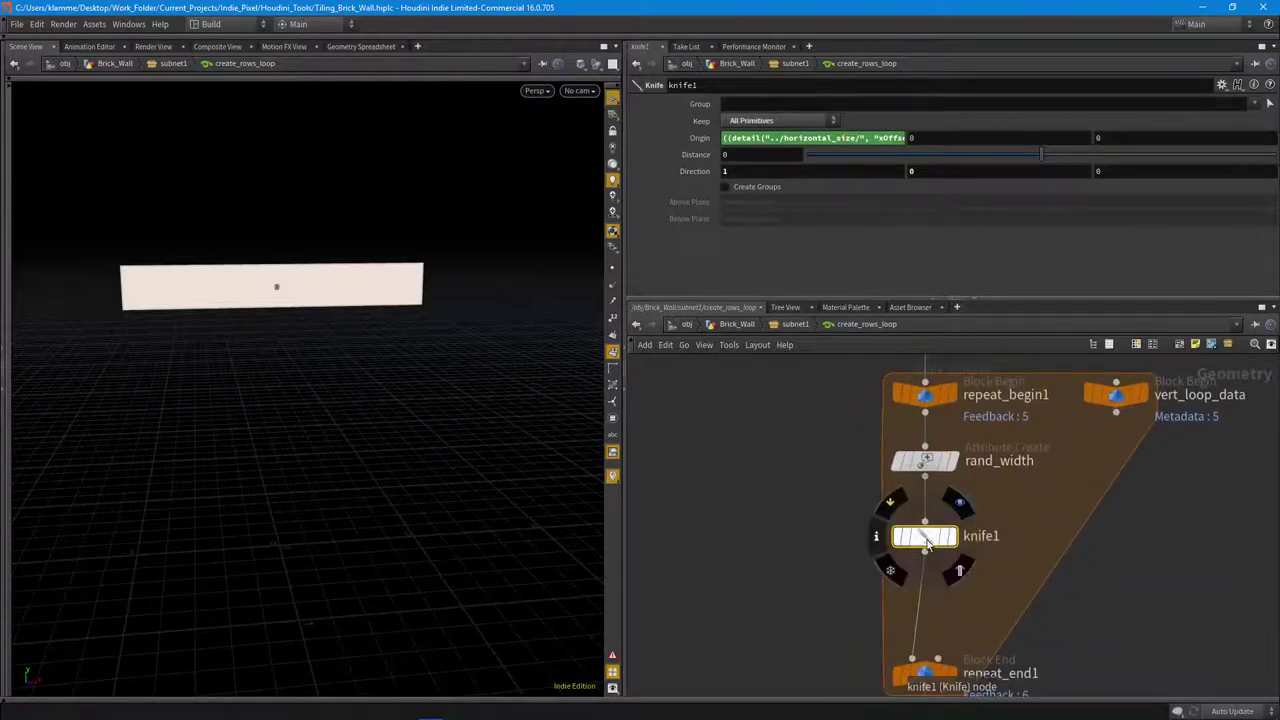
click(844, 140)
key(alt+e)
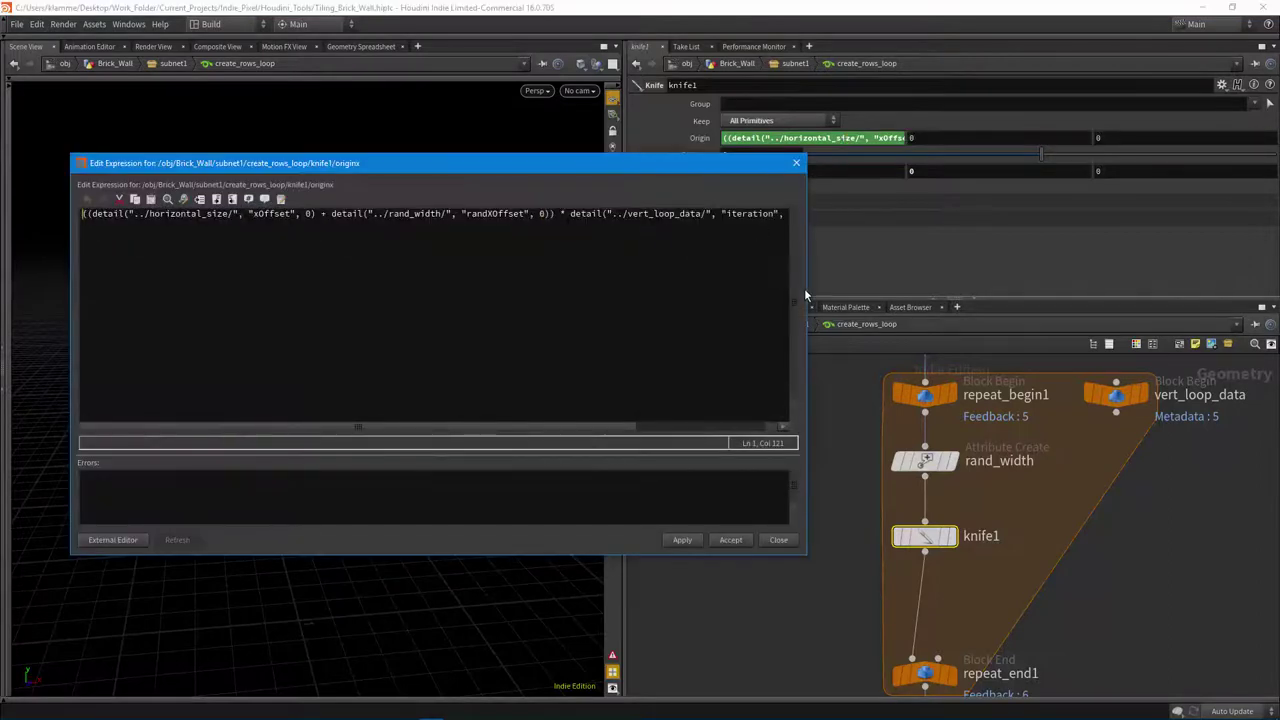
Widen the editor to read knife1's whole Origin X expression, close it, and display the knife1 node's output.
drag(806, 289, 1043, 278)
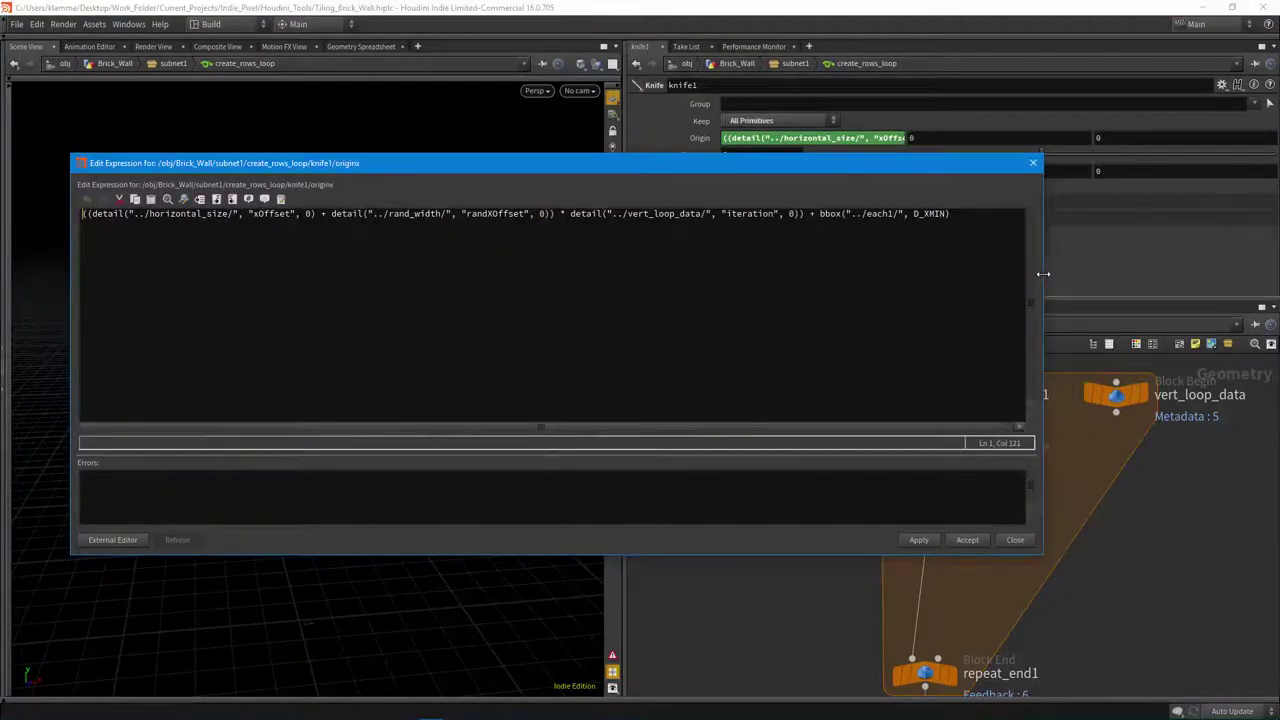
drag(350, 160, 358, 348)
key(Left)
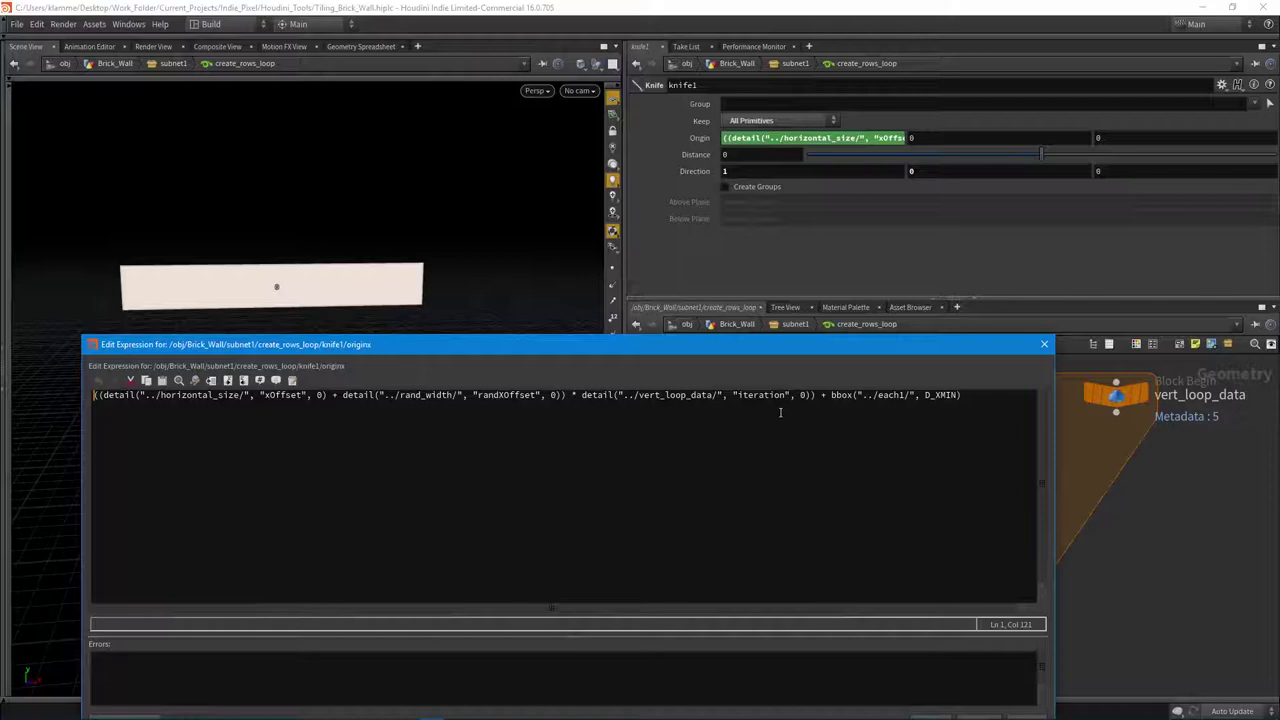
click(1044, 344)
middle_drag(1066, 583, 1066, 508)
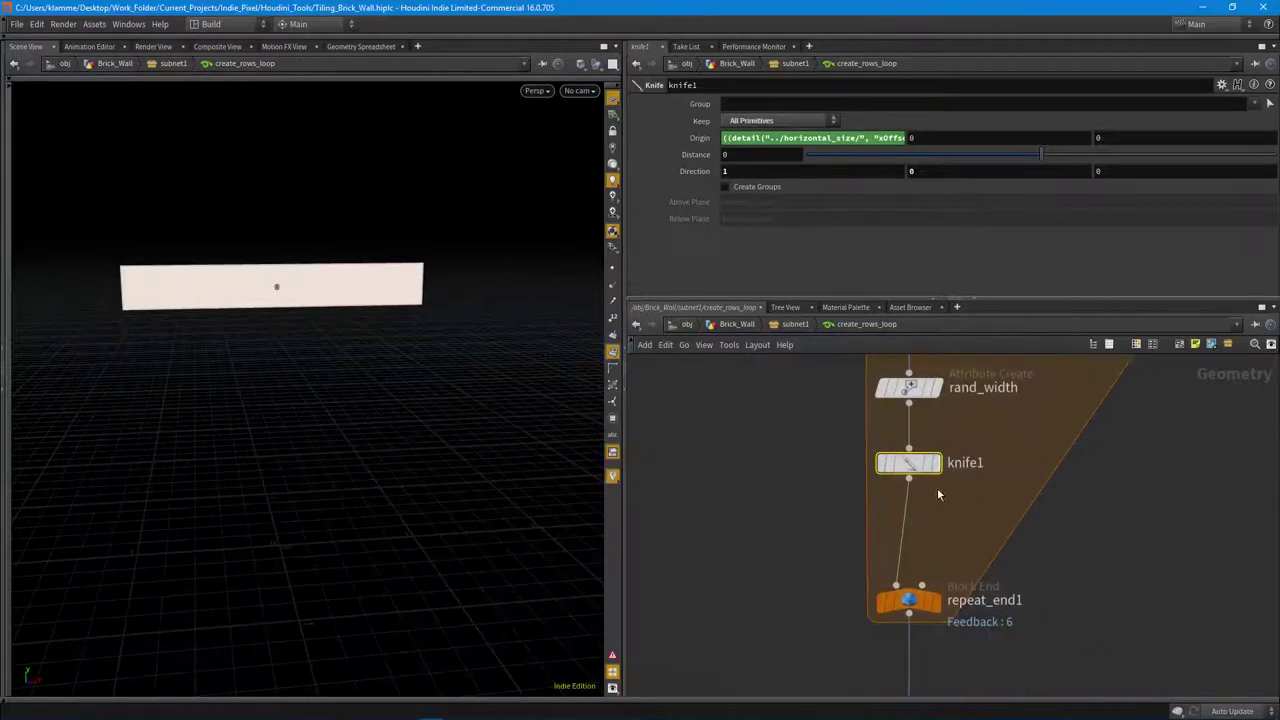
click(934, 466)
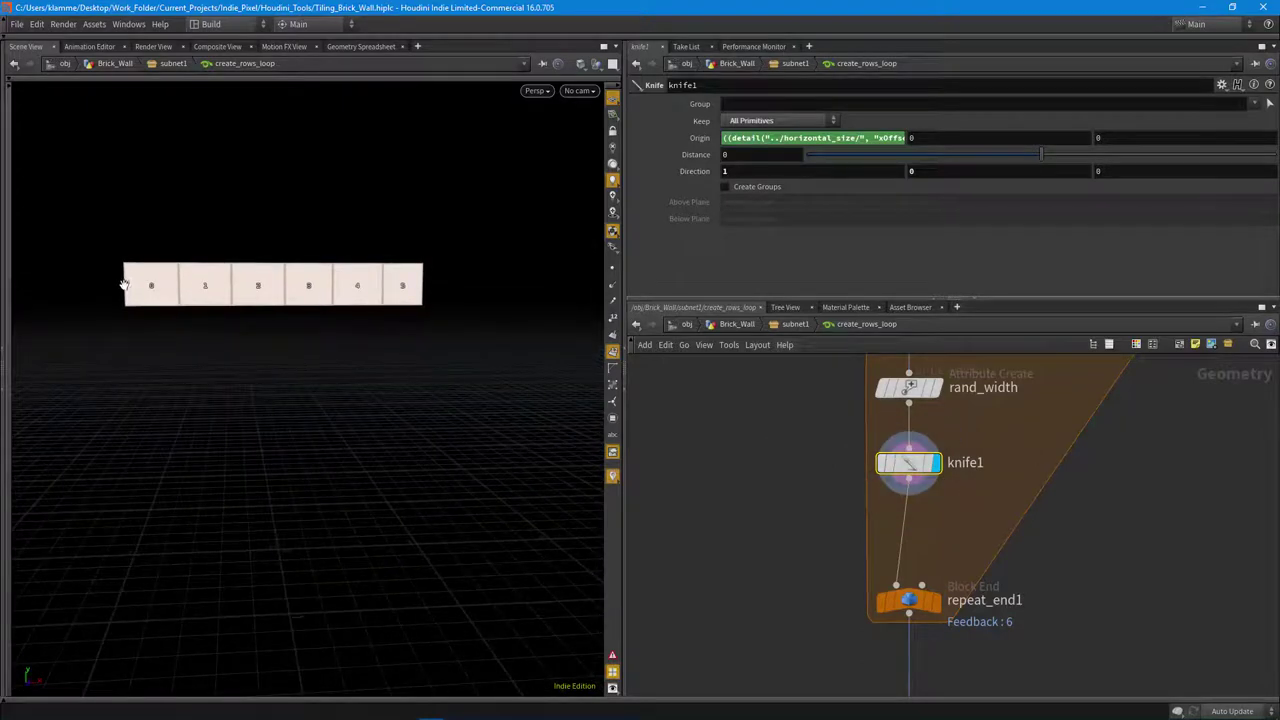
Display the transform1 node's output and examine its Translate X expression.
middle_drag(1097, 478, 1106, 371)
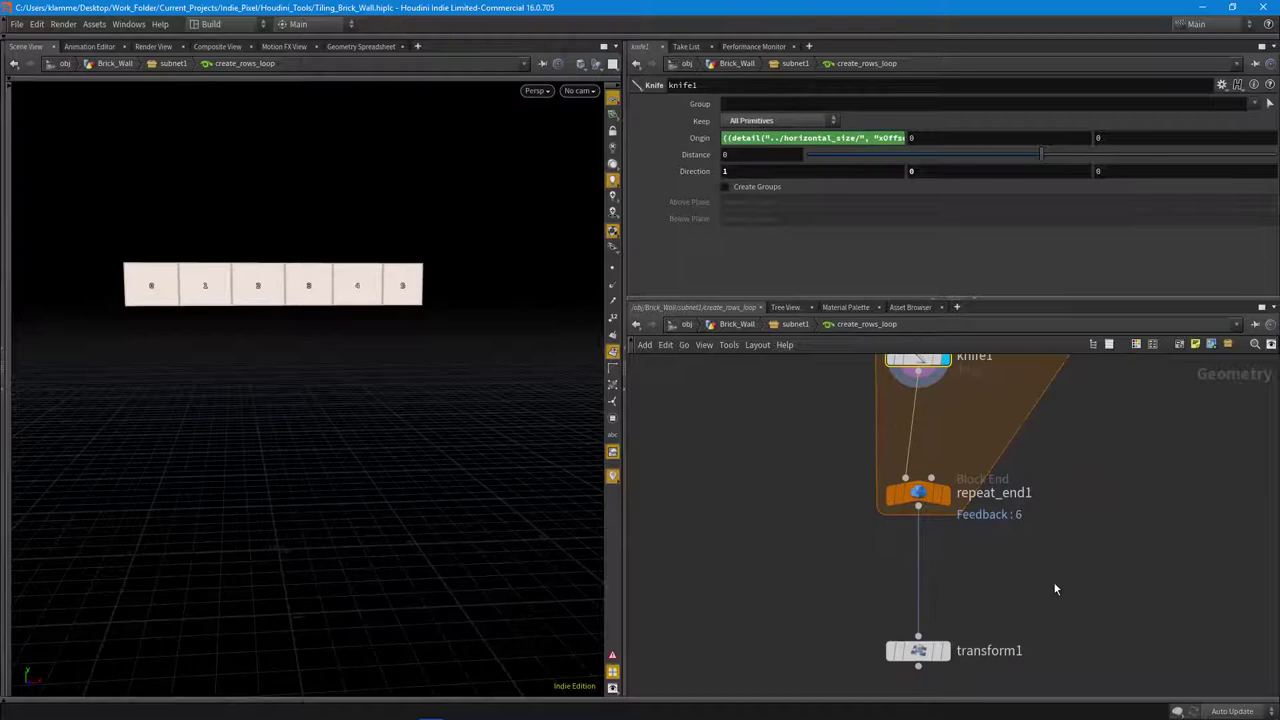
click(950, 652)
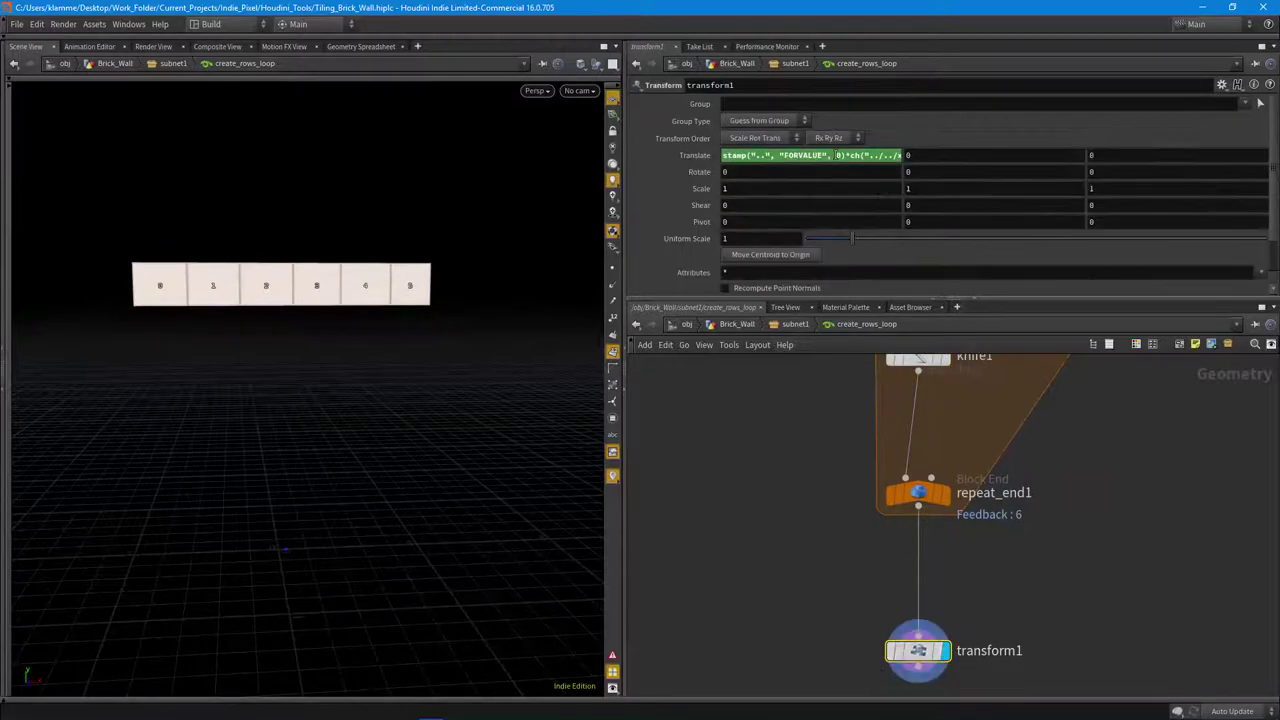
click(836, 155)
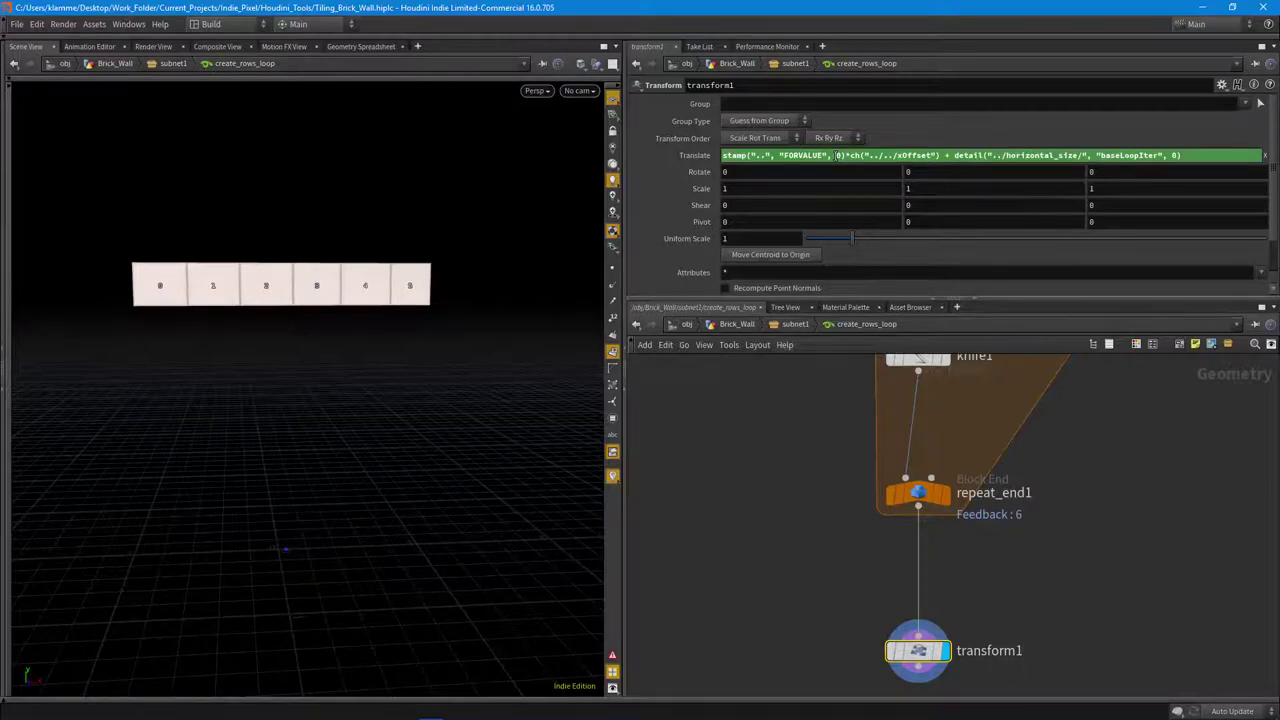
Return to the parent subnet1 network and select the create_bricks_loop node.
key(u)
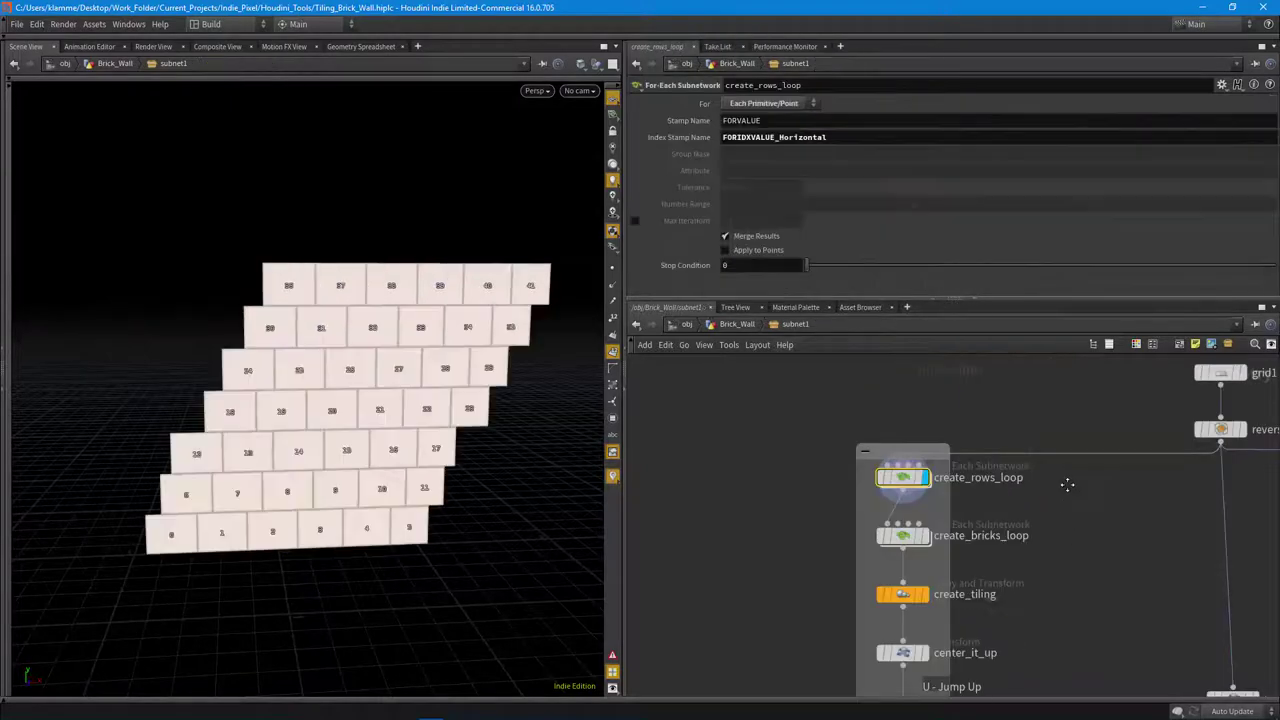
middle_drag(1085, 541, 1106, 462)
click(924, 457)
alt+drag(363, 371, 226, 520)
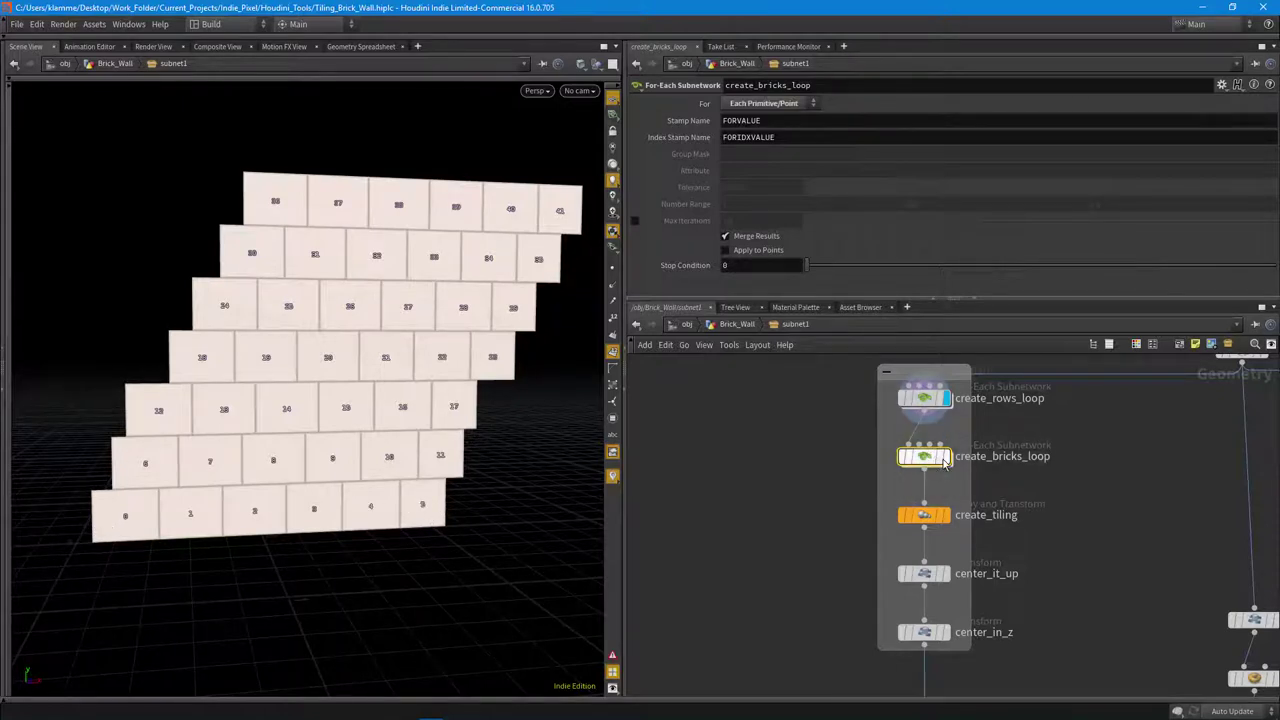
Display the create_bricks_loop node's output and turn off the primitive numbers in the viewport.
mouse_move(938, 462)
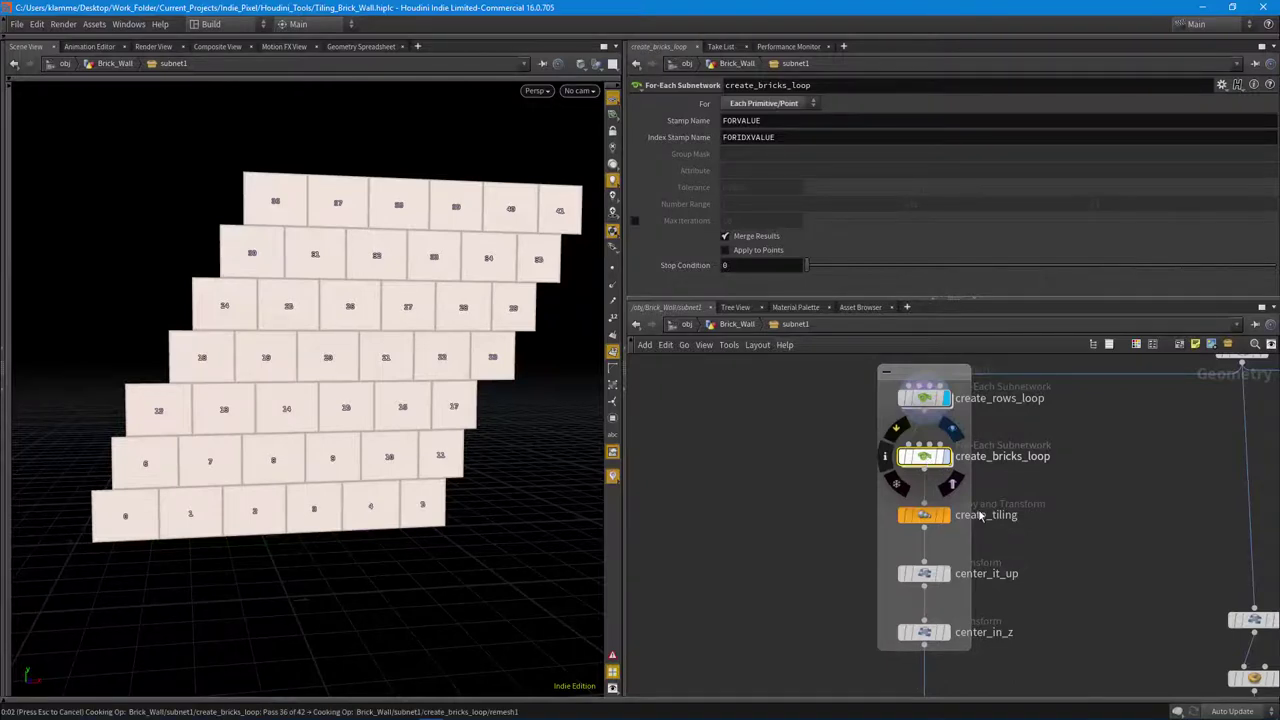
click(946, 456)
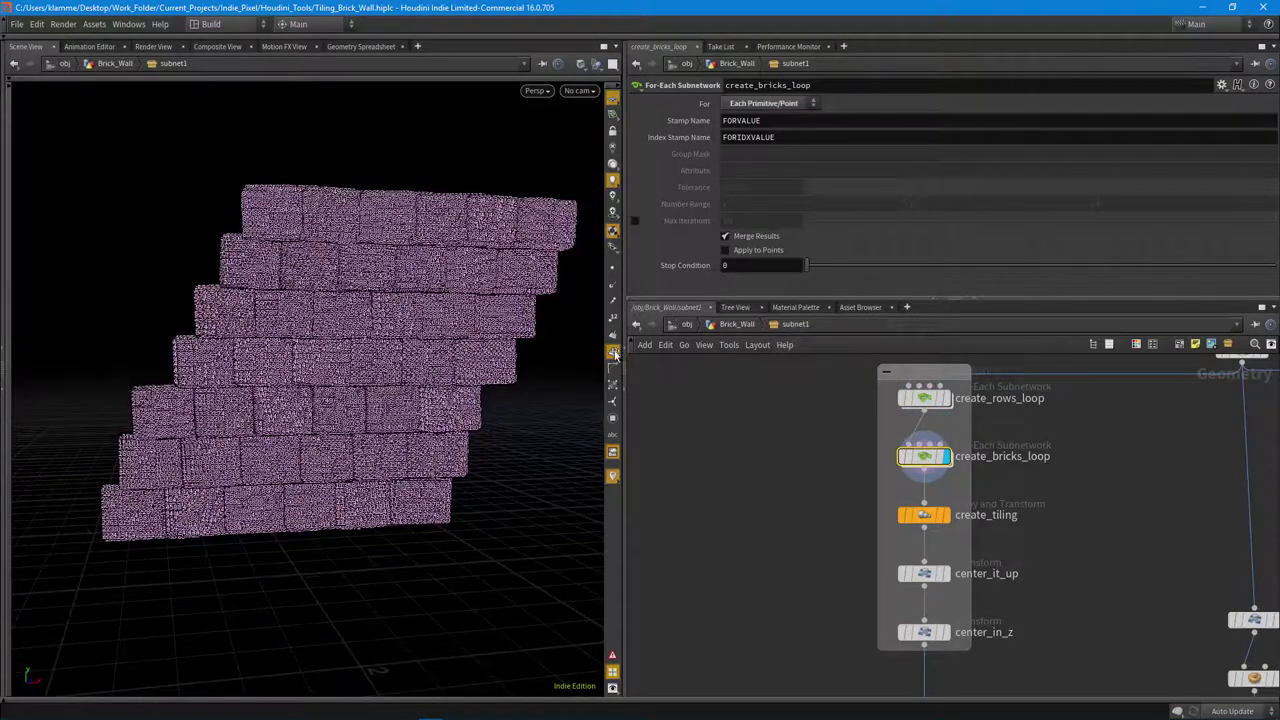
click(613, 352)
drag(381, 401, 381, 314)
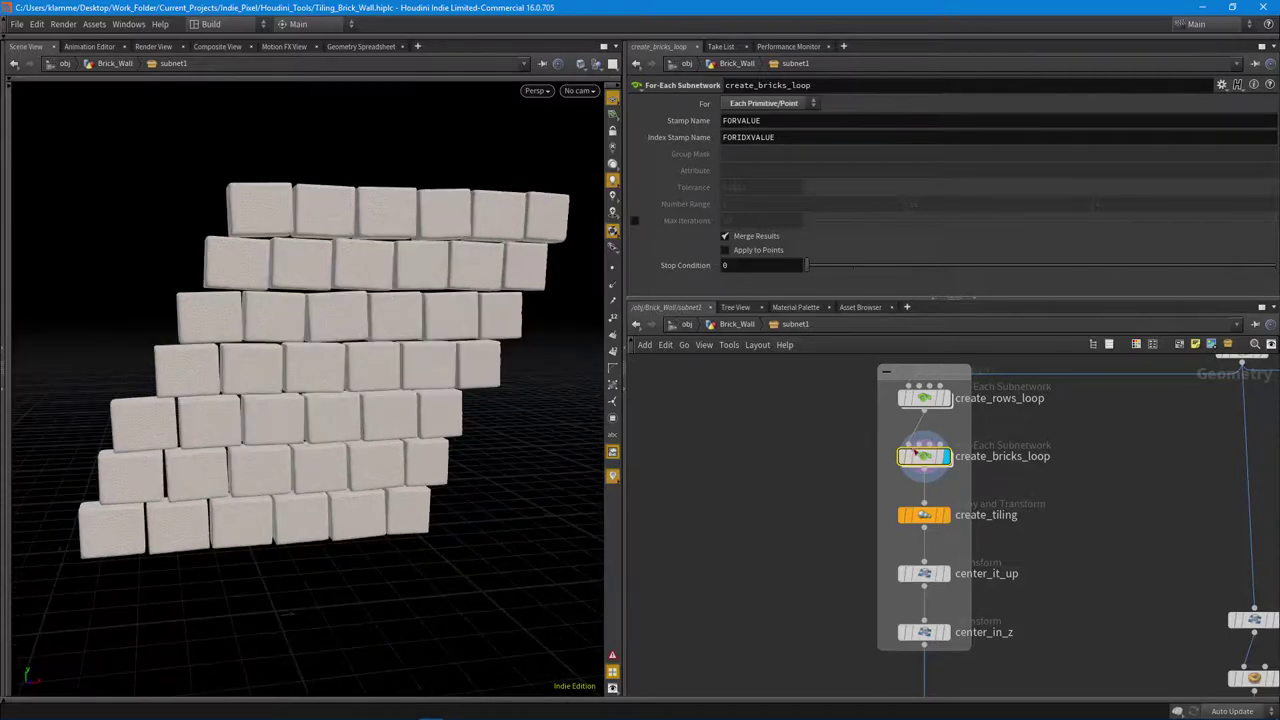
Enter the create_bricks_loop subnetwork, display the iter_num node's output, and frame the single brick face in the viewport.
double_click(923, 457)
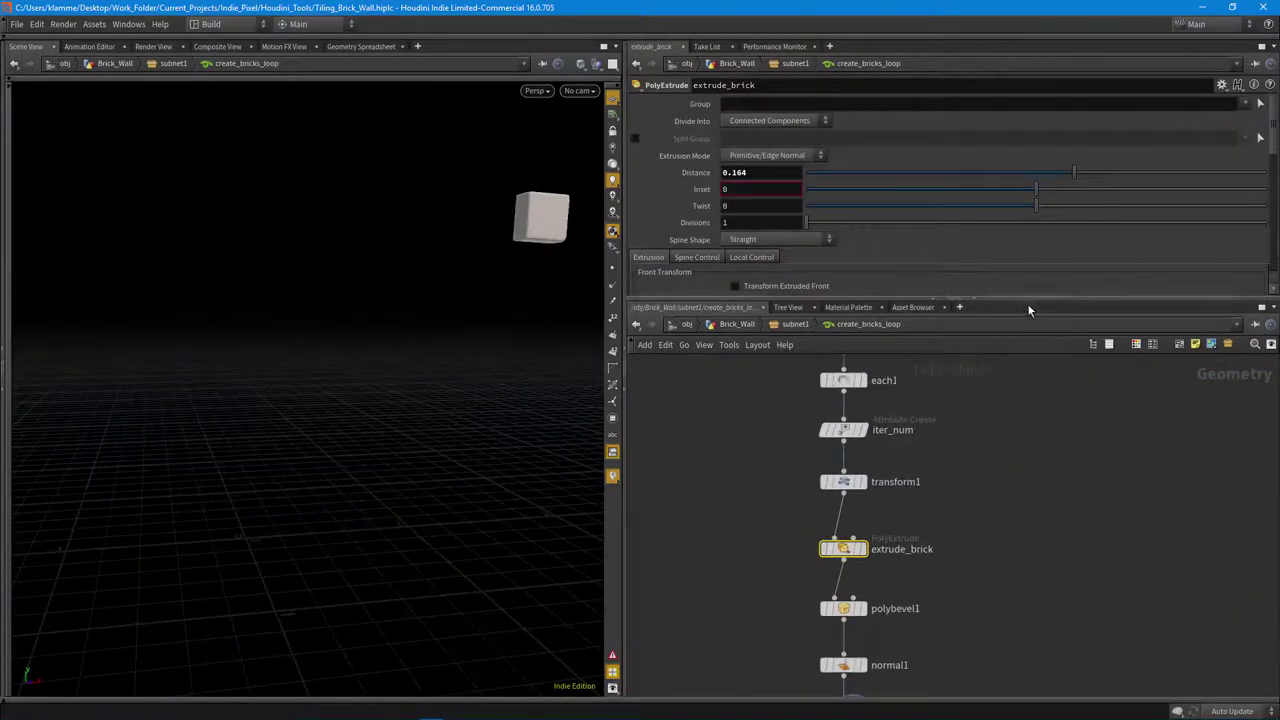
drag(1027, 298, 1027, 221)
middle_drag(868, 403, 938, 463)
scroll(937, 463, up, 4)
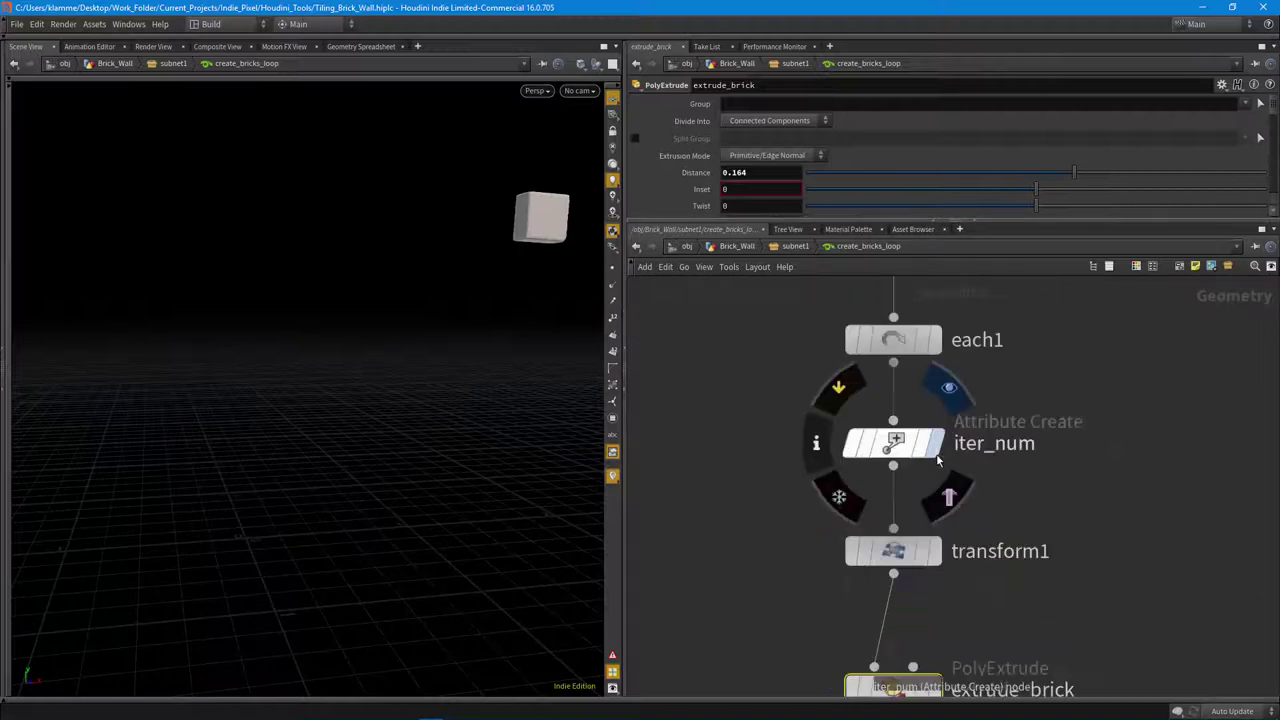
click(935, 451)
key(space+g)
right_drag(457, 442, 240, 451)
drag(240, 451, 351, 397)
middle_drag(1037, 475, 1067, 319)
Display the output of transform1 in create_bricks_loop and examine its Translate Z, Rotate Z and Pivot expressions.
click(965, 392)
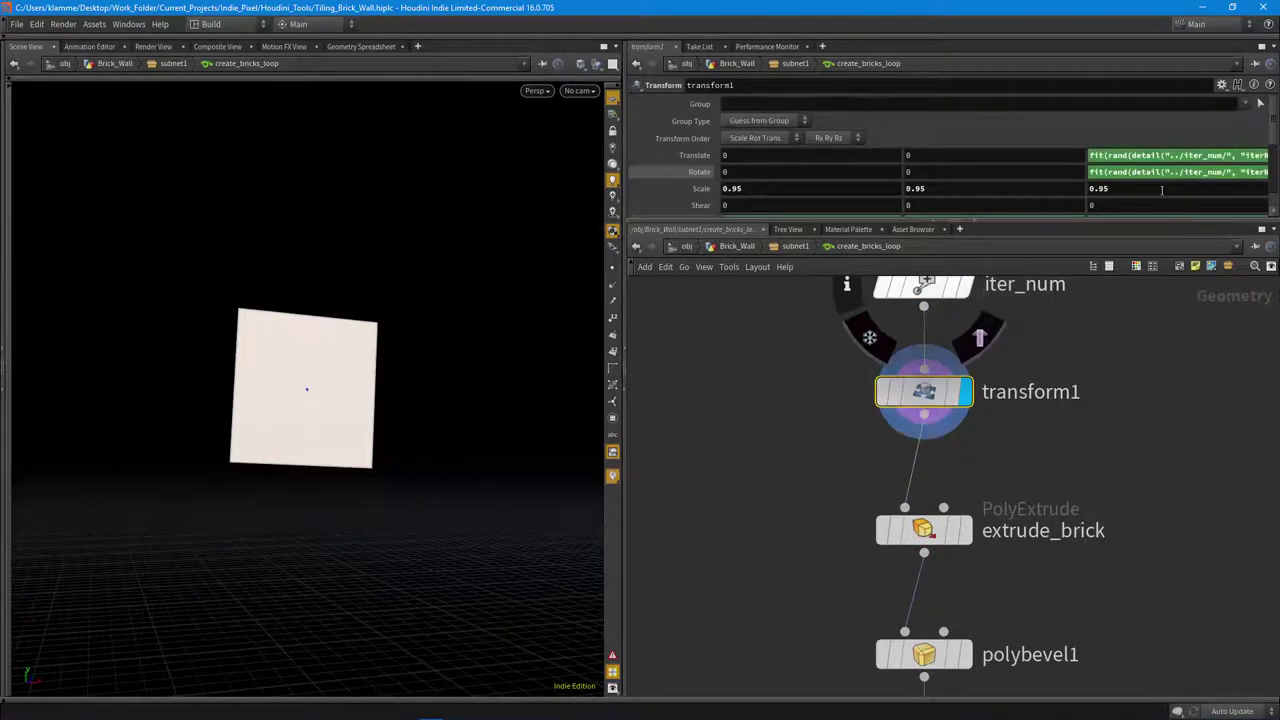
click(1158, 157)
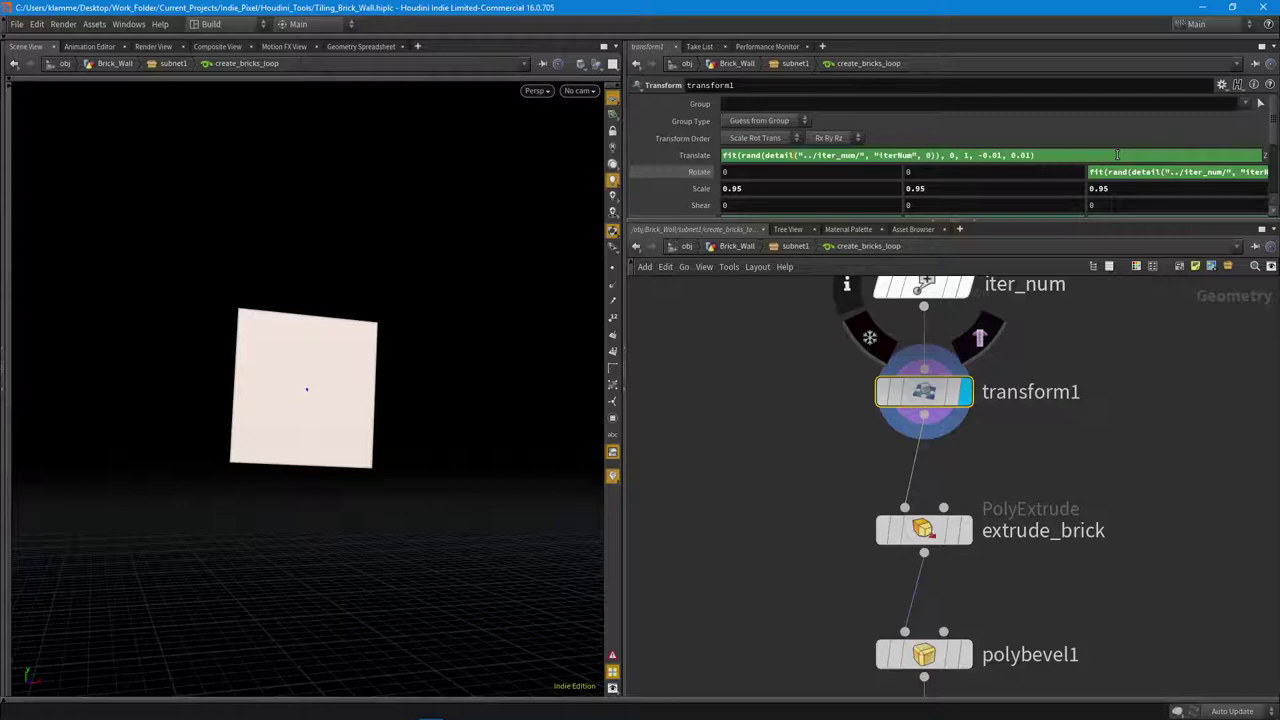
click(1130, 172)
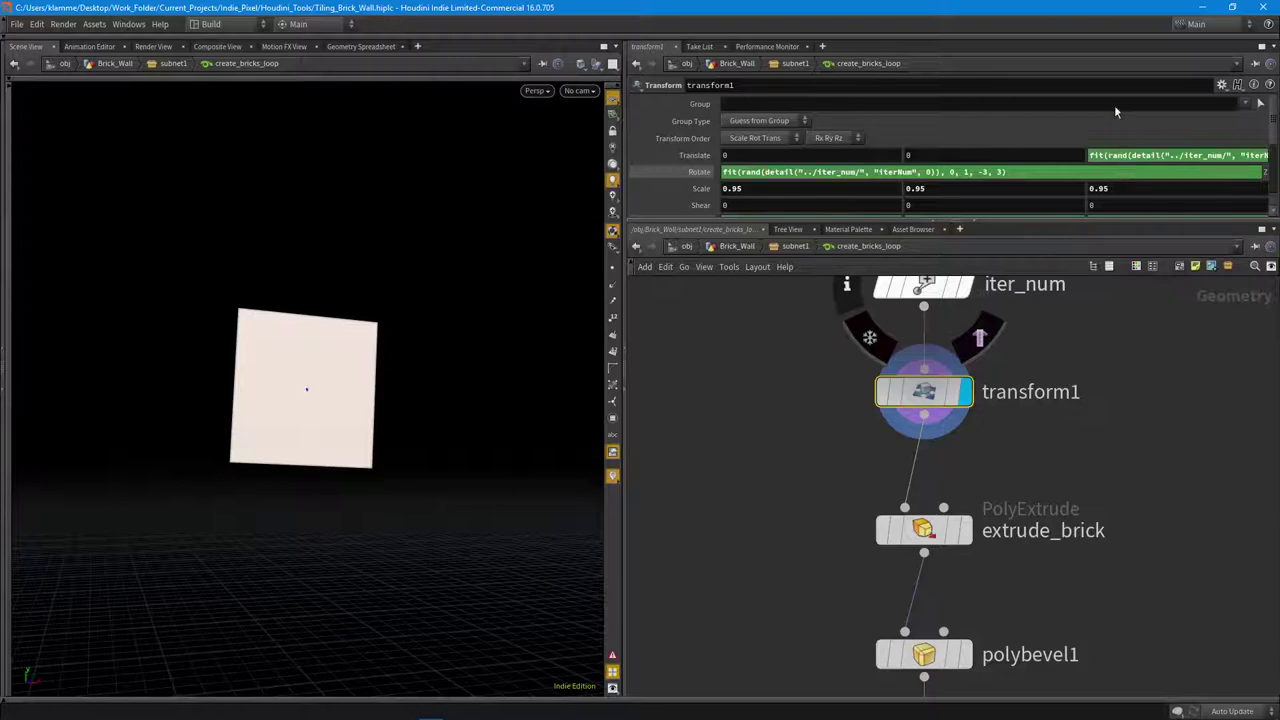
scroll(1116, 112, down, 2)
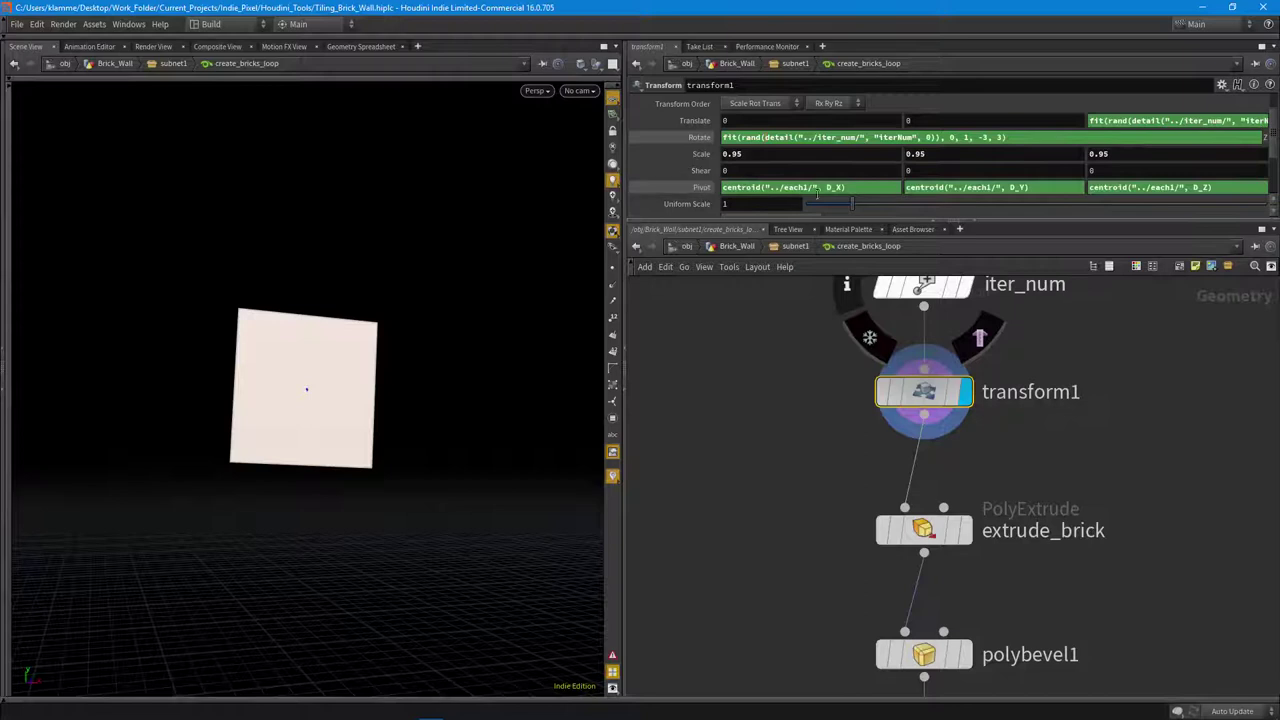
Display the extrude_brick output, followed by the polybevel1 output, and inspect the brick shape from different angles.
middle_drag(998, 565, 1022, 440)
click(990, 403)
scroll(350, 453, down, 1)
drag(350, 453, 531, 450)
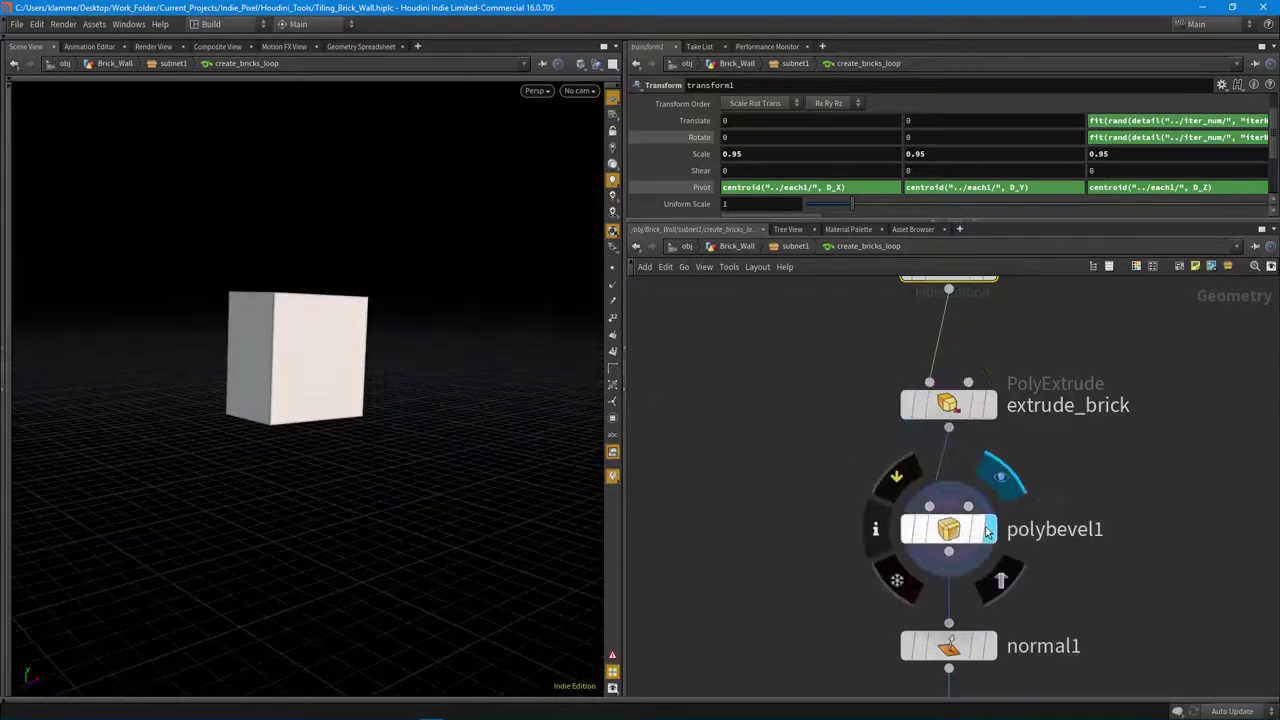
click(988, 529)
drag(377, 460, 354, 458)
middle_drag(1128, 600, 1134, 427)
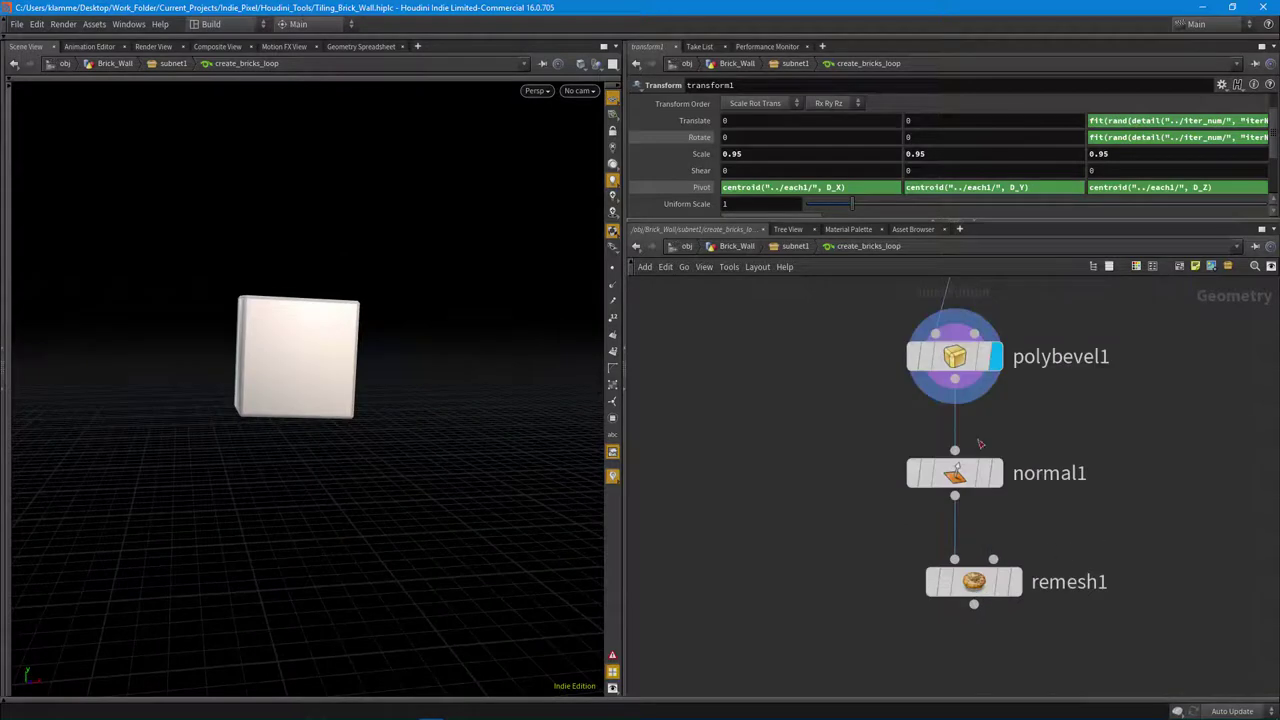
Display the normal1 output, followed by the remesh1 output, and inspect the remeshed brick from several sides.
click(996, 478)
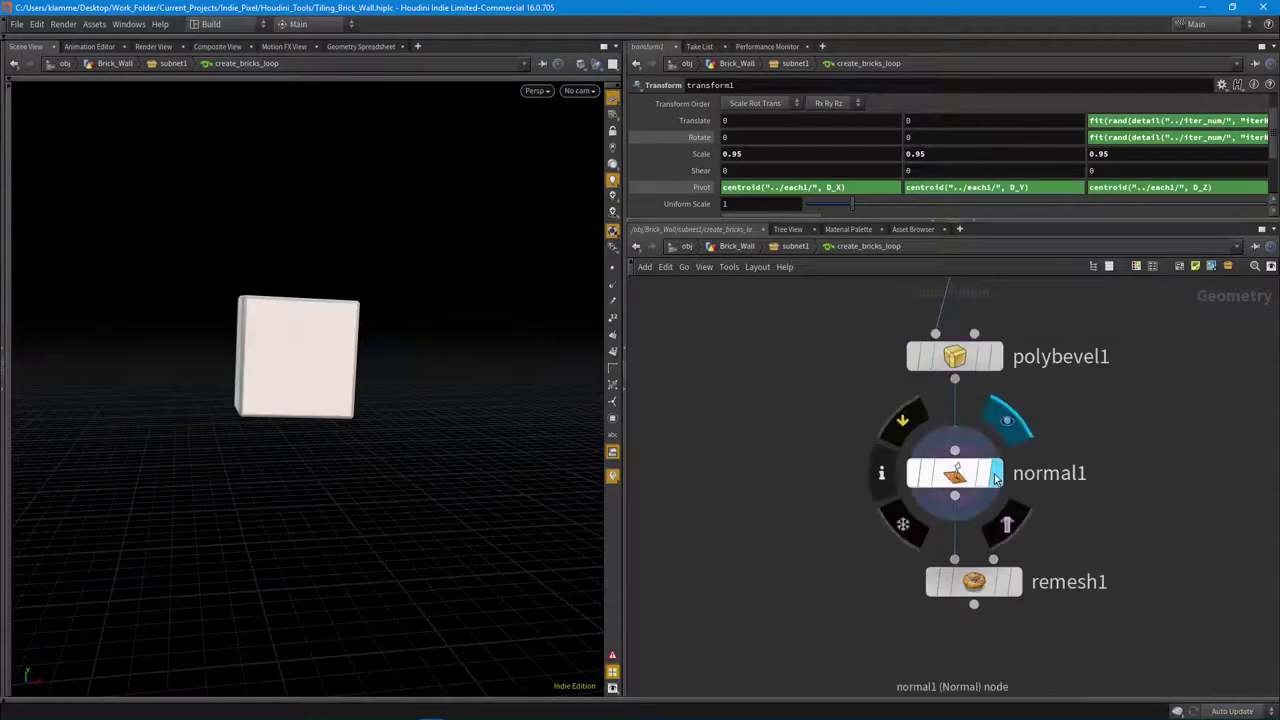
click(1014, 582)
drag(314, 451, 389, 526)
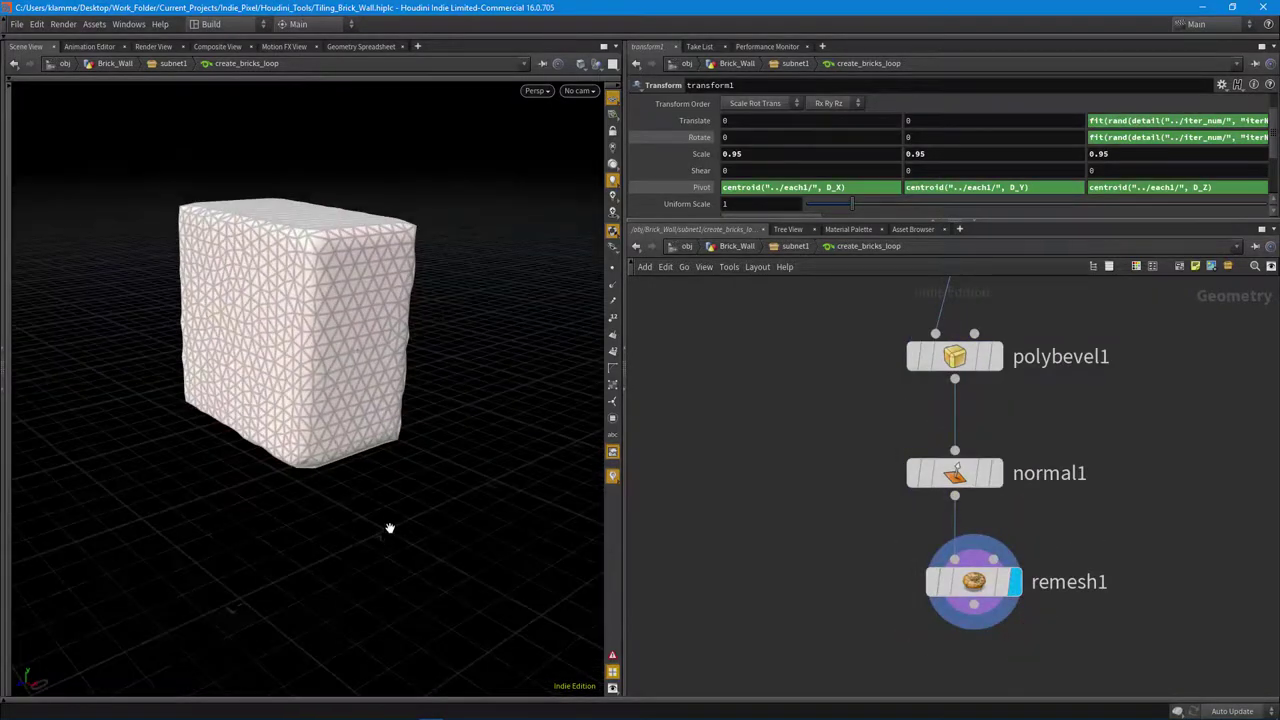
drag(288, 288, 416, 323)
Return to subnet1 and view all the bricks generated by create_bricks_loop.
key(u)
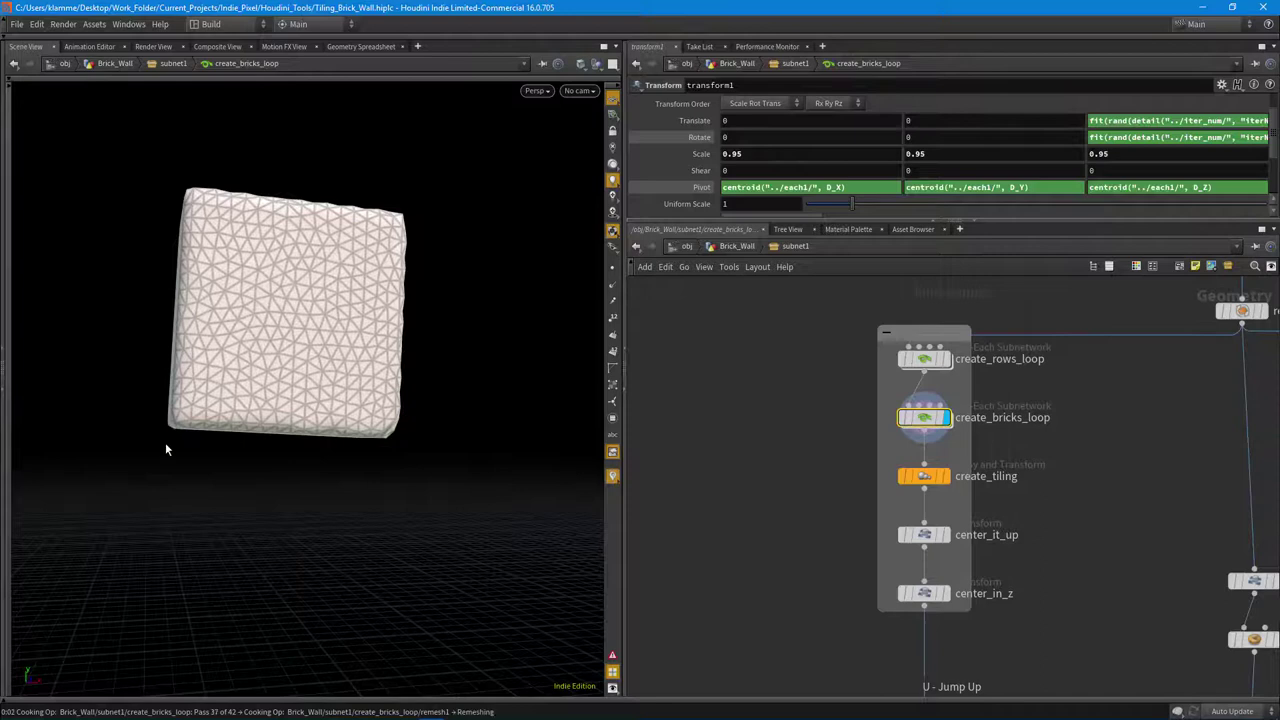
right_drag(508, 426, 189, 462)
drag(188, 462, 368, 519)
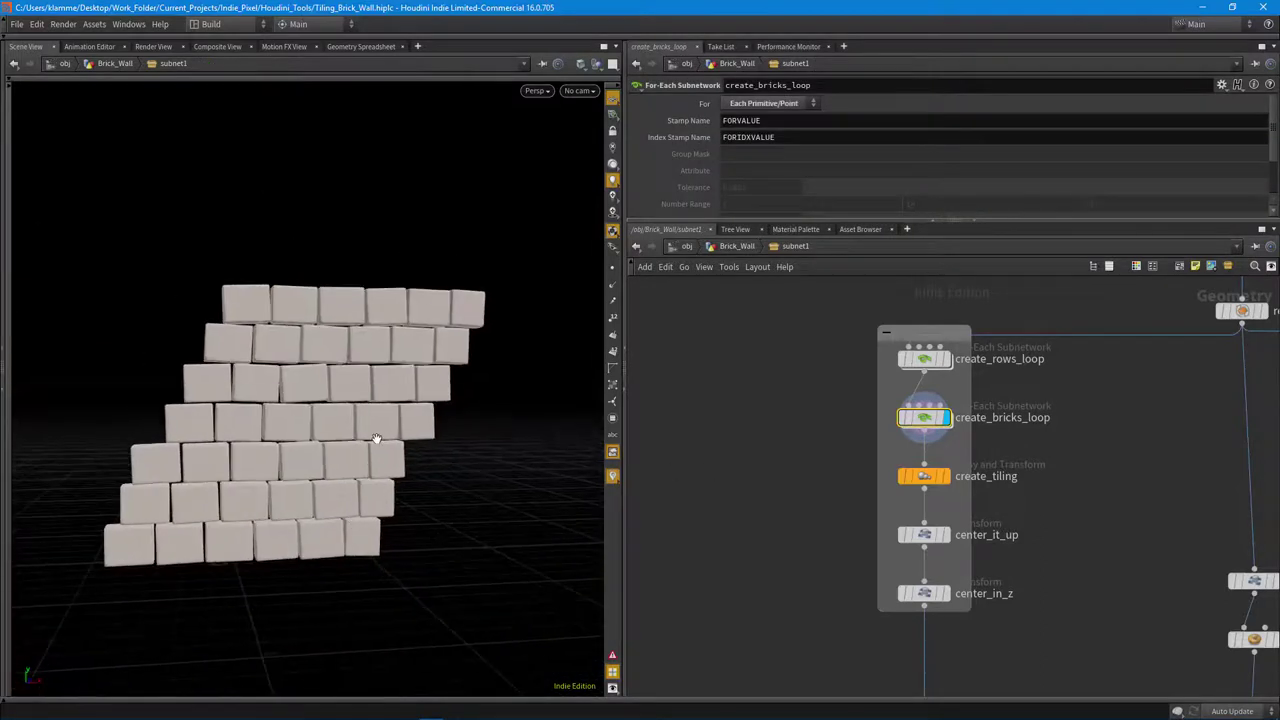
Display the create_tiling node's output and examine its Total Number and Translate settings.
click(946, 476)
drag(406, 486, 418, 438)
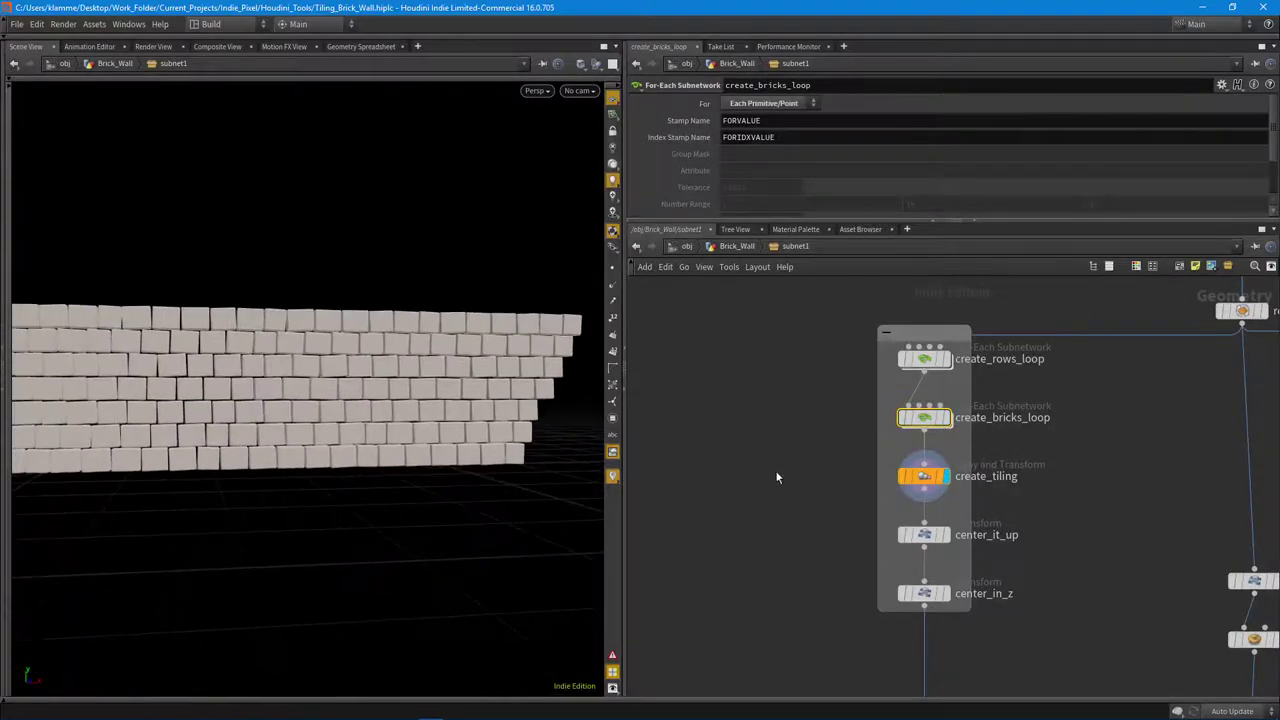
click(922, 477)
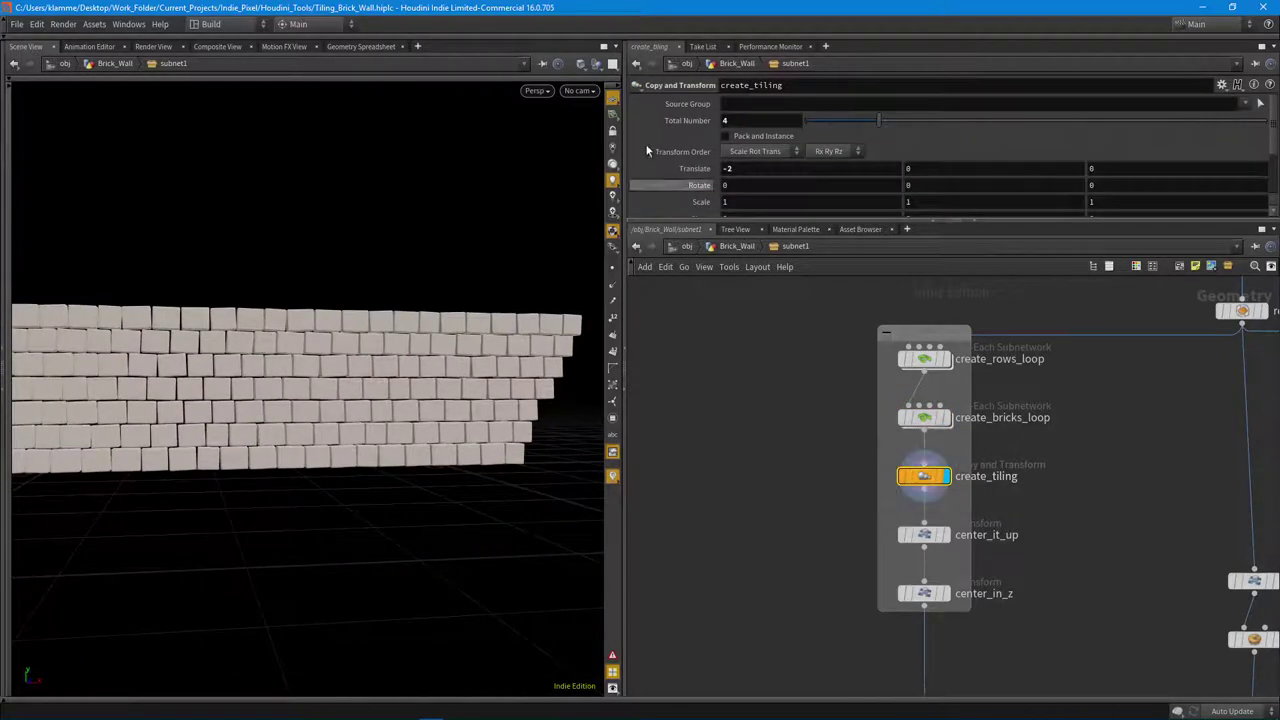
drag(380, 440, 343, 463)
right_drag(343, 463, 366, 470)
middle_drag(970, 547, 974, 451)
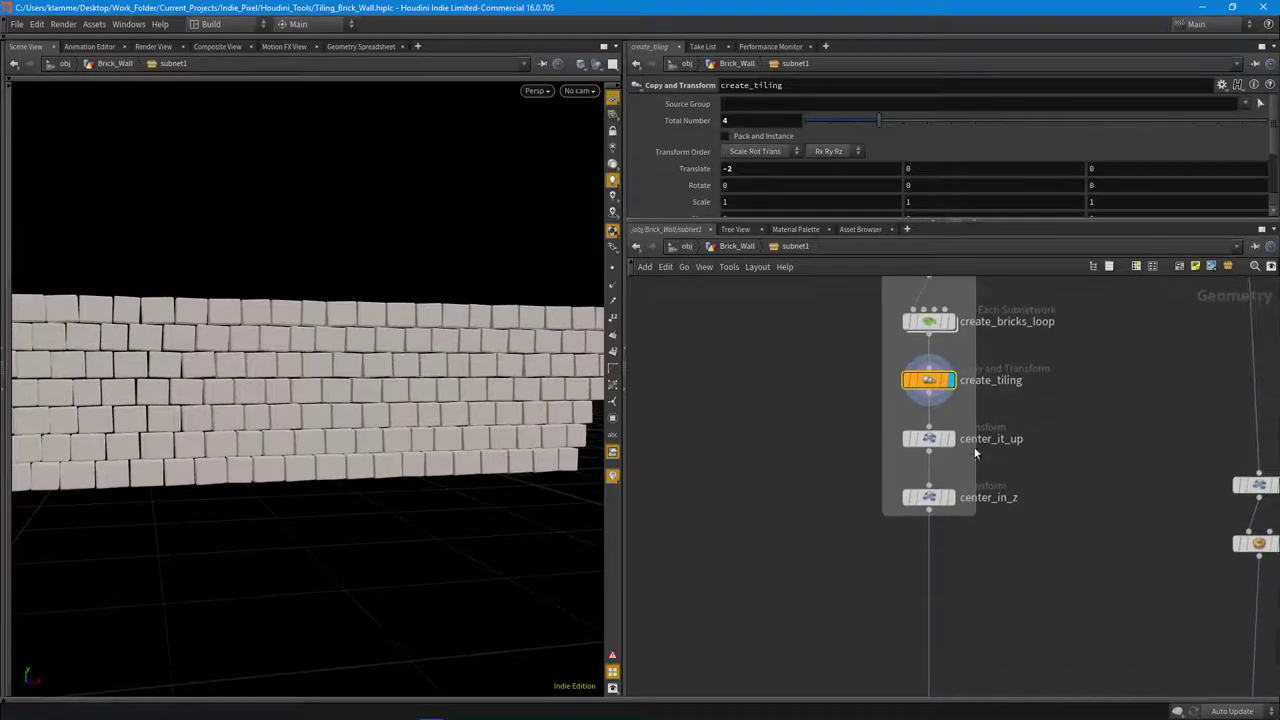
Display the center_it_up node's output and inspect the repositioned wall.
scroll(971, 449, up, 3)
click(941, 448)
drag(443, 443, 356, 474)
Template the Low_Rez null so its geometry overlays the brick wall in the viewport.
scroll(935, 494, down, 4)
middle_drag(1087, 449, 882, 441)
scroll(1050, 405, up, 3)
mouse_move(1050, 405)
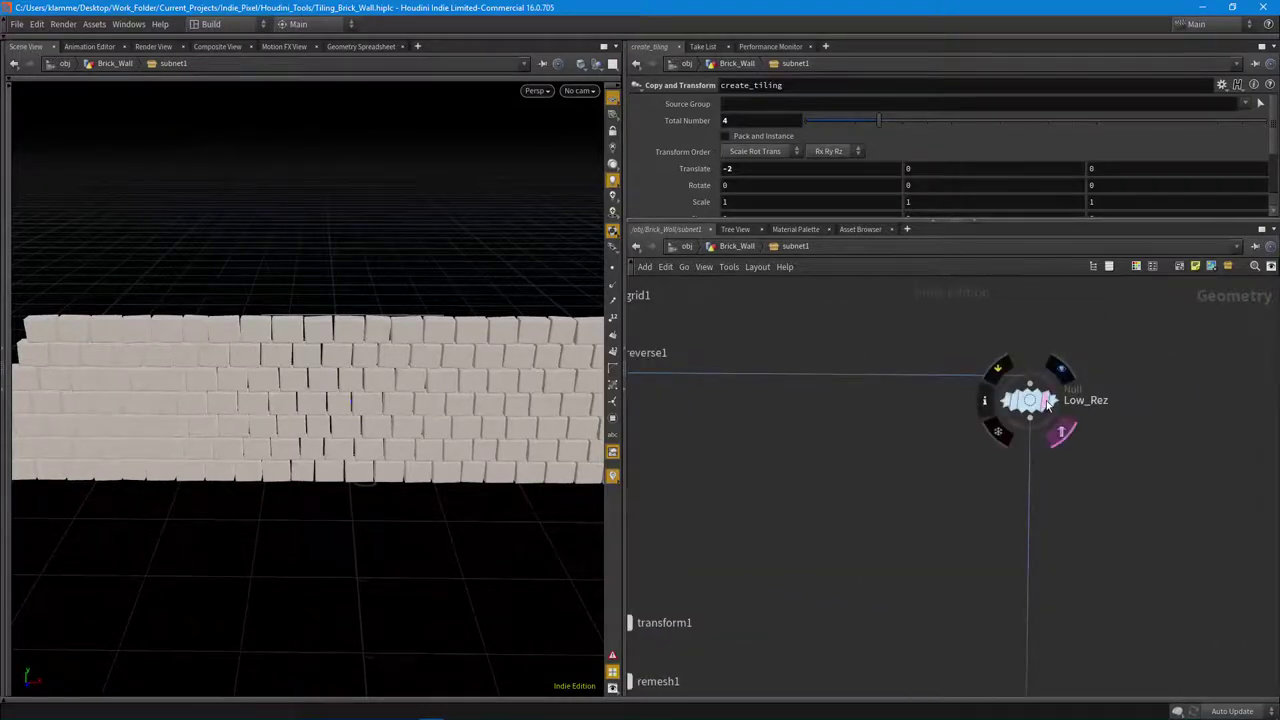
click(1061, 432)
drag(391, 380, 698, 374)
middle_drag(1007, 529, 1279, 484)
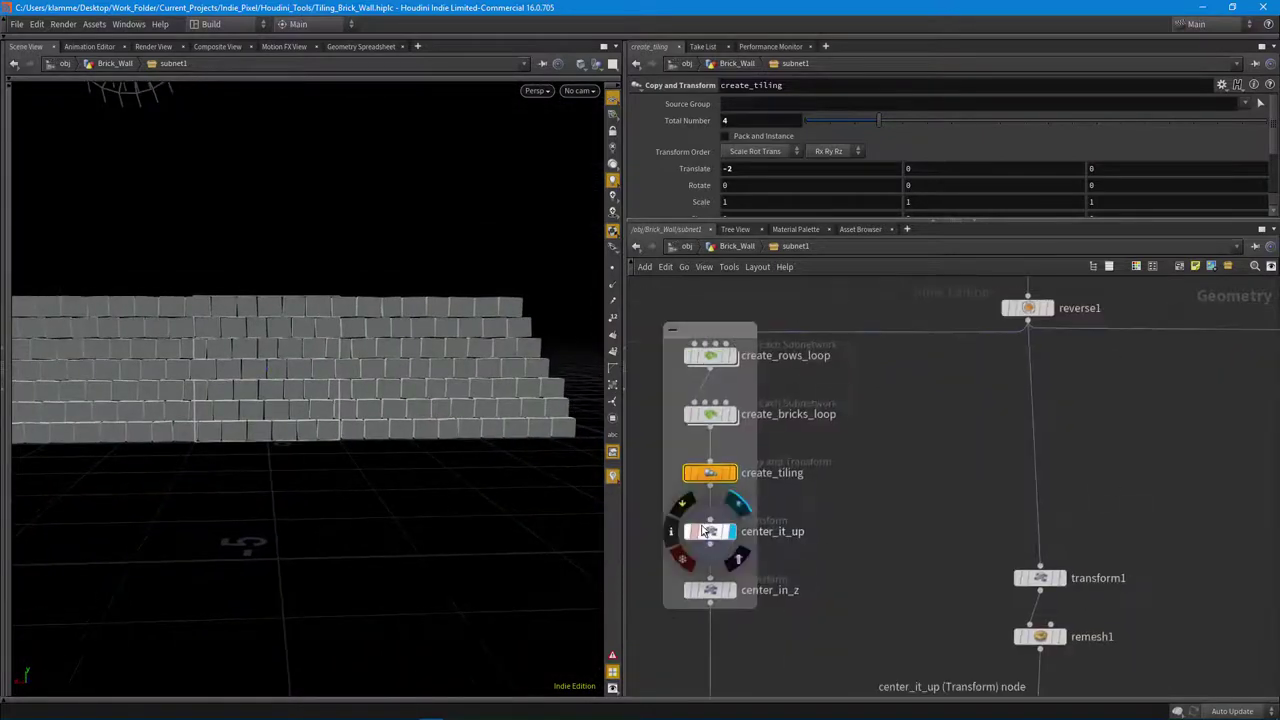
Compare the create_tiling and create_bricks_loop outputs against the templated Low_Rez geometry, ending with create_tiling displayed.
click(733, 477)
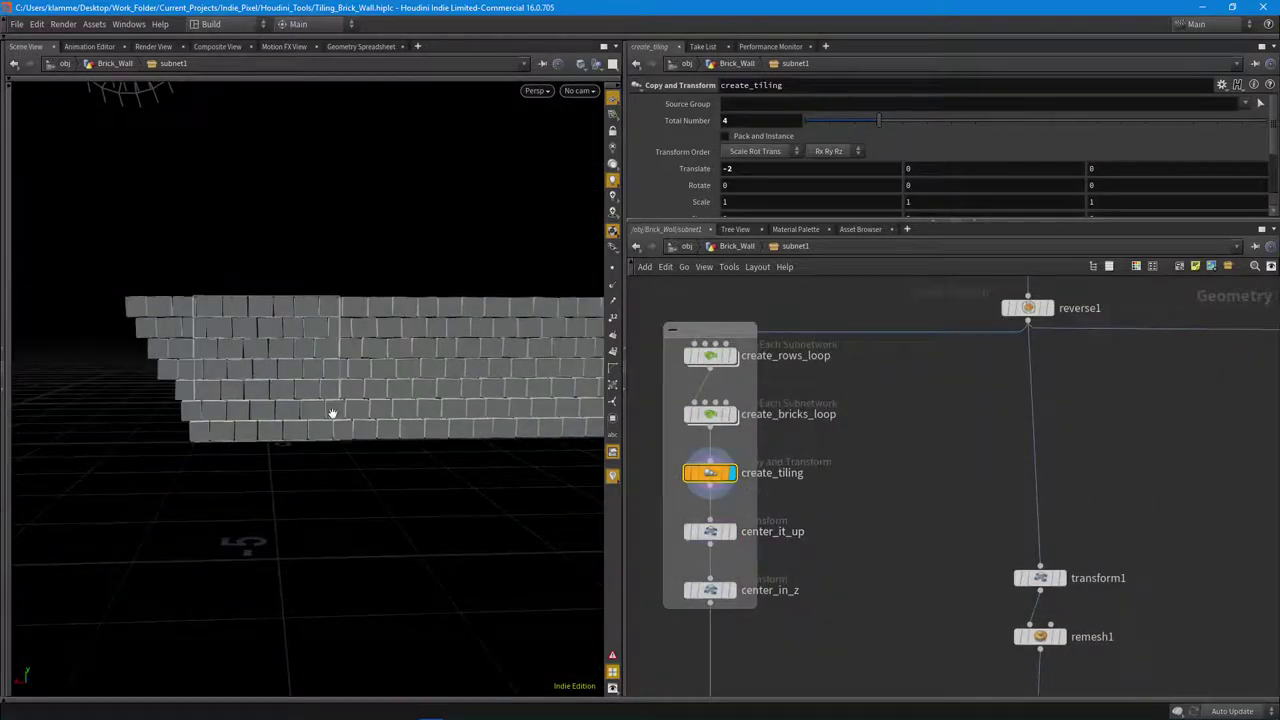
drag(216, 463, 483, 500)
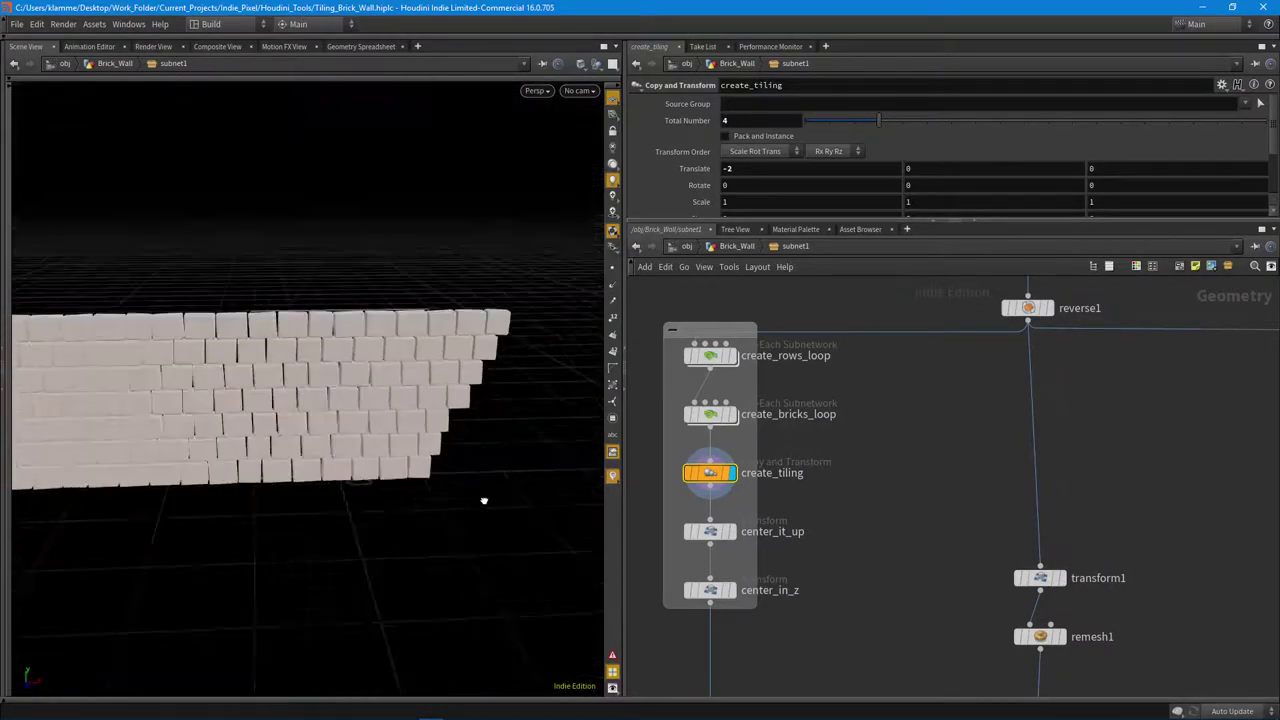
click(733, 414)
drag(171, 463, 304, 476)
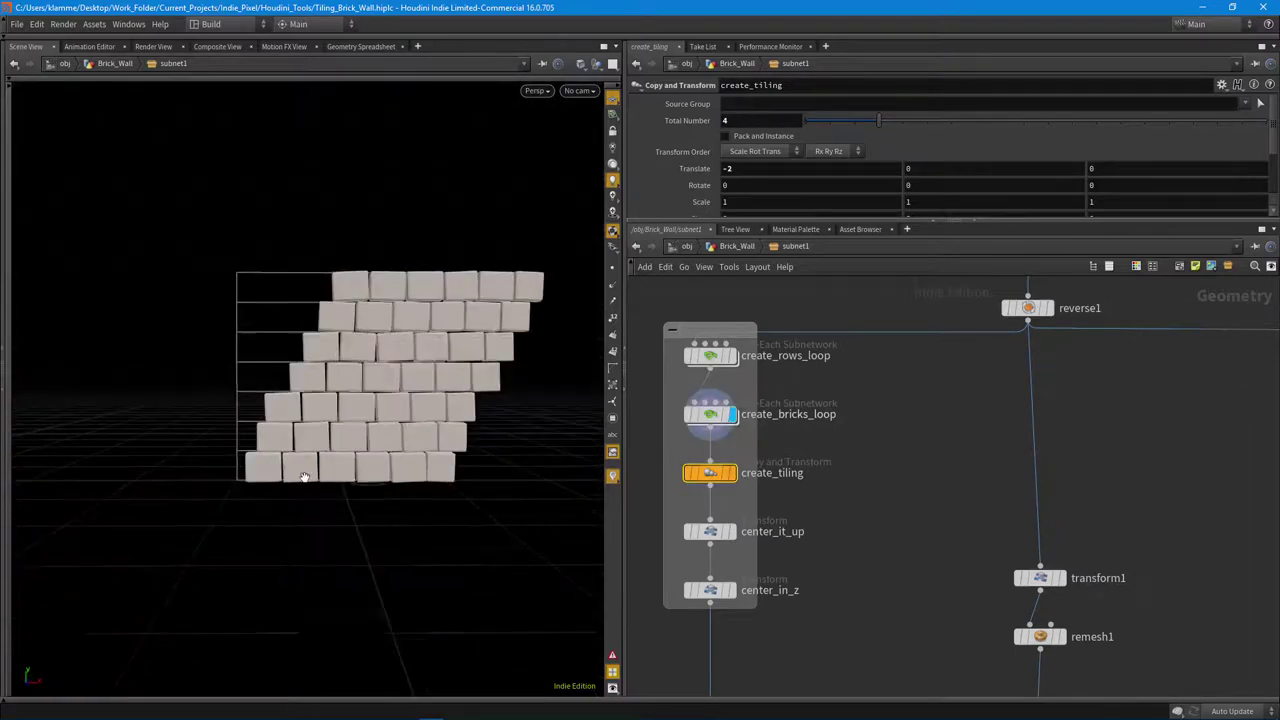
click(732, 473)
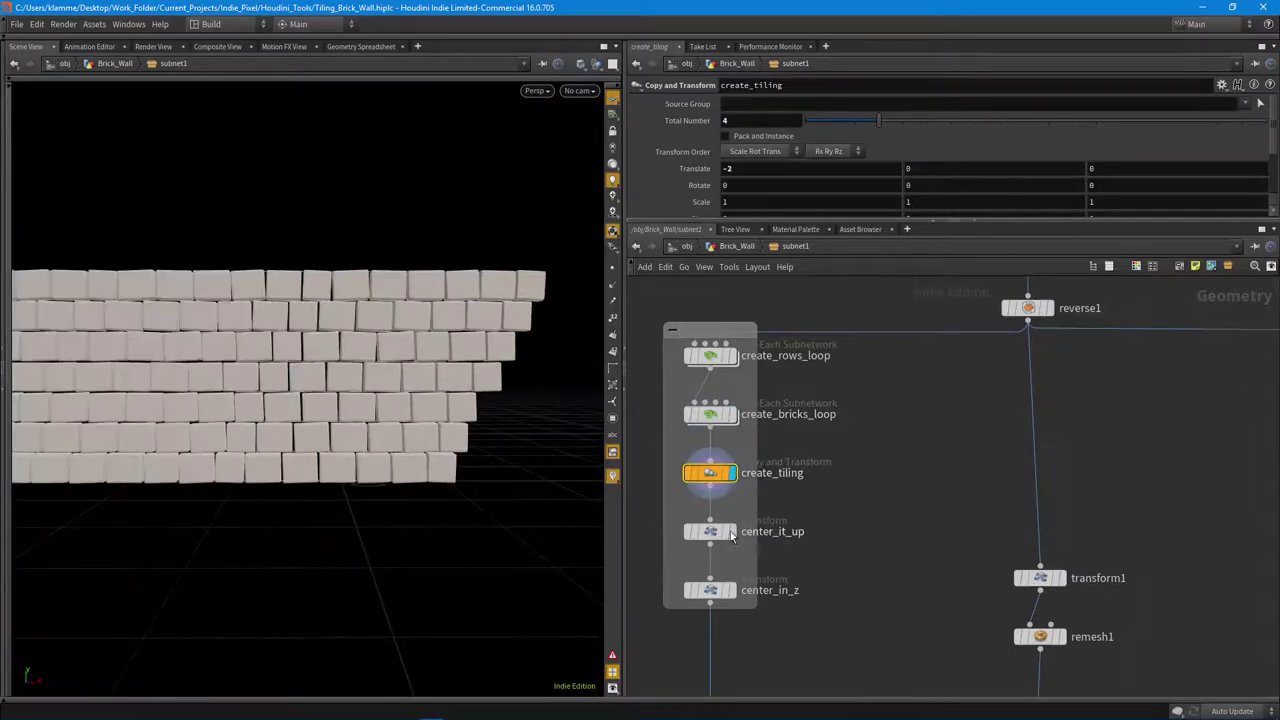
Display the center_it_up output, followed by the center_in_z output, and inspect how the wall is centered.
click(731, 531)
drag(529, 523, 588, 497)
middle_drag(775, 591, 847, 459)
click(807, 459)
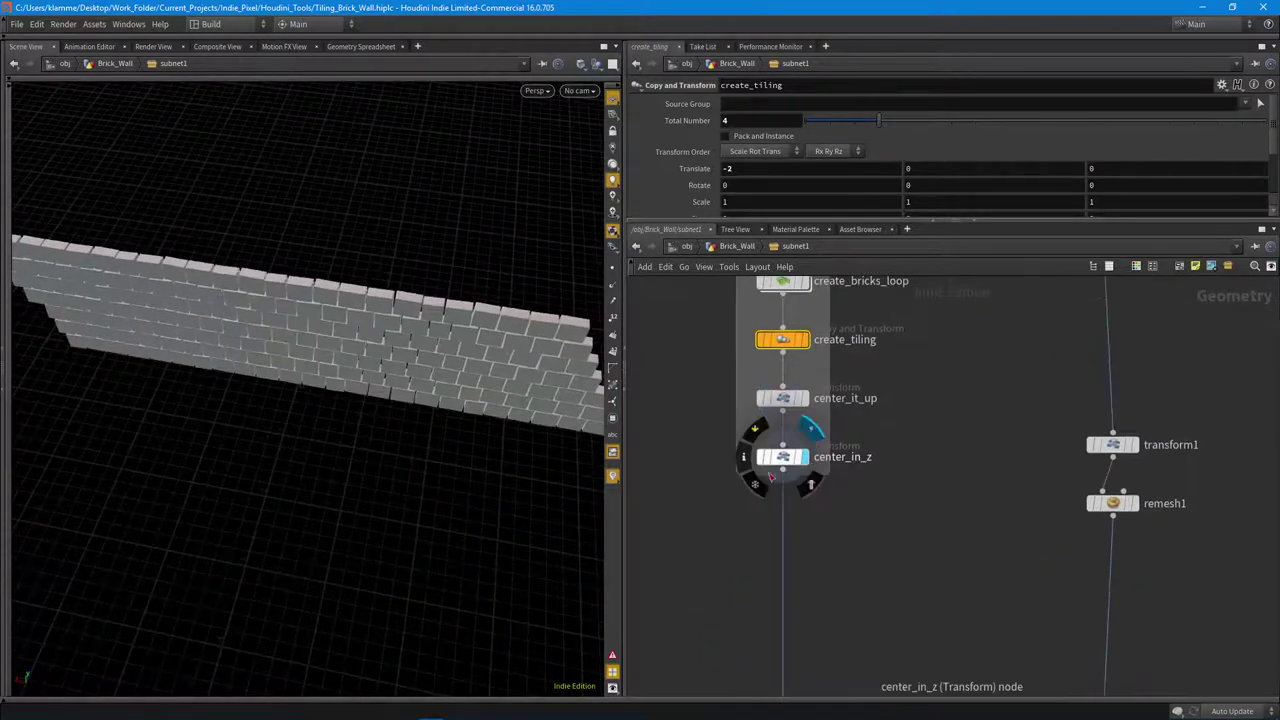
drag(391, 423, 184, 421)
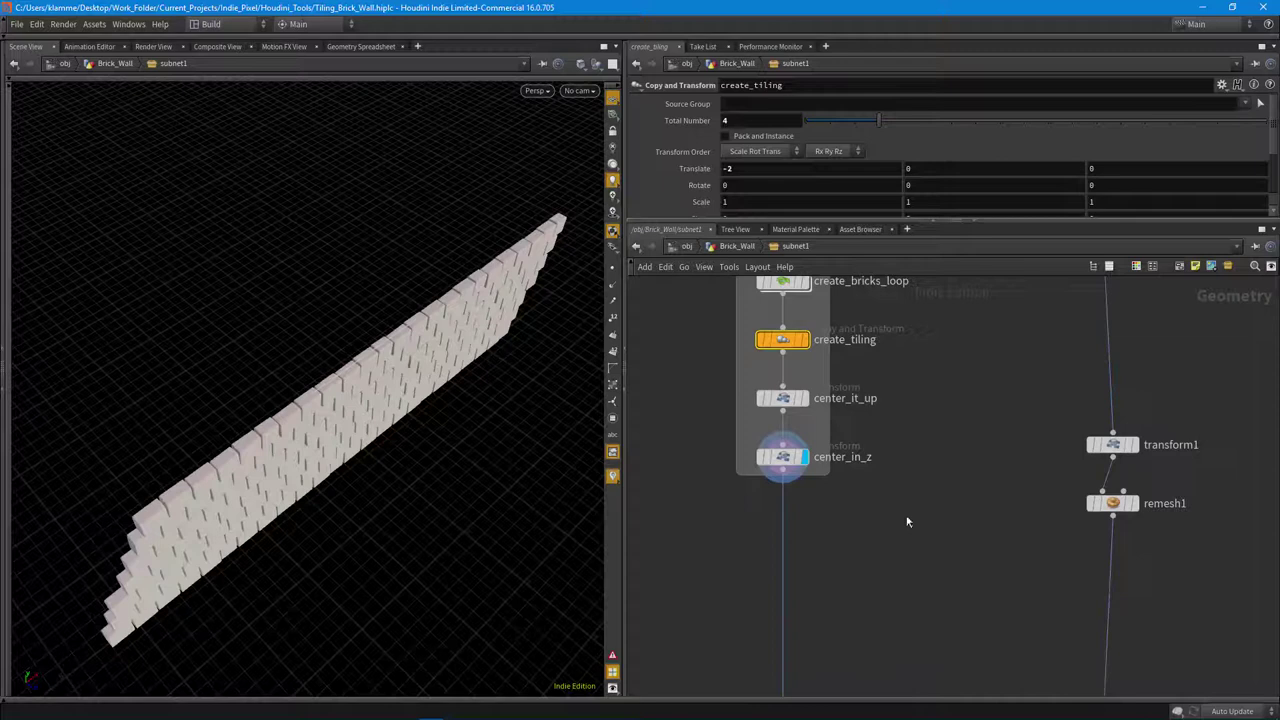
scroll(862, 524, down, 4)
scroll(860, 478, up, 3)
scroll(772, 524, up, 3)
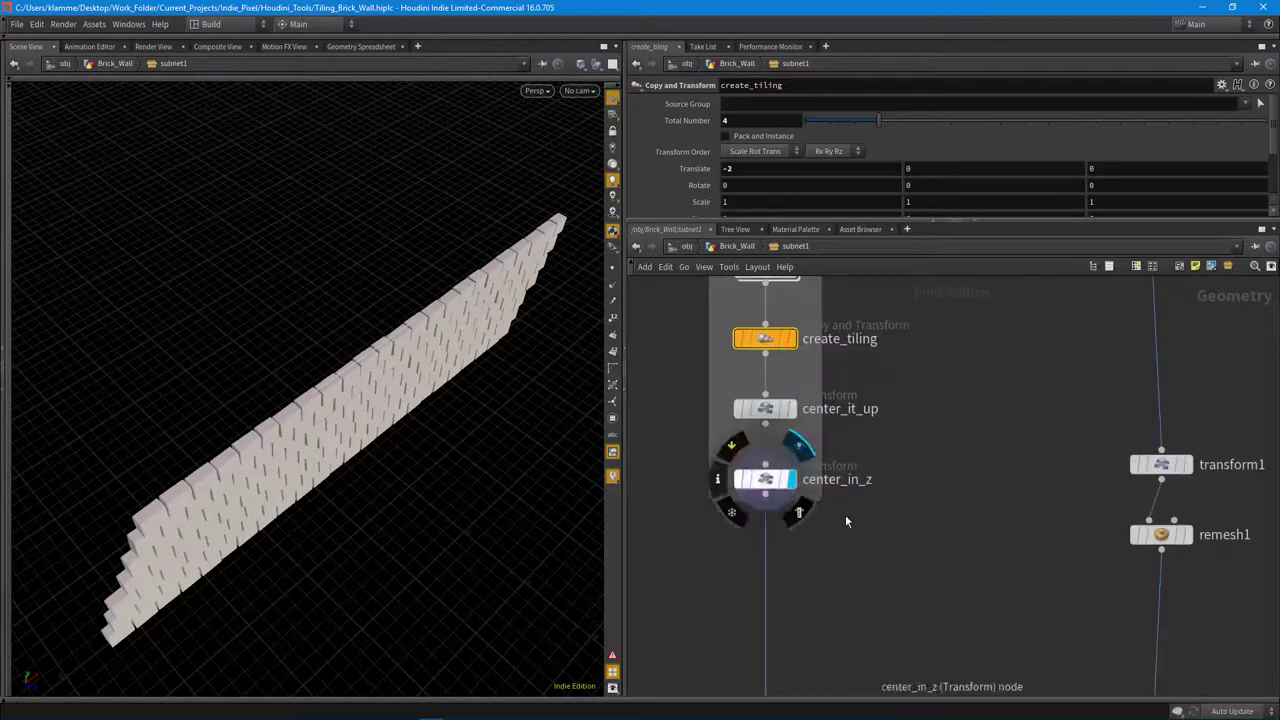
drag(254, 441, 408, 480)
Select and display the measure1 node and enlarge the parameter area to examine its Curvature settings.
middle_drag(904, 537, 919, 436)
scroll(919, 436, down, 3)
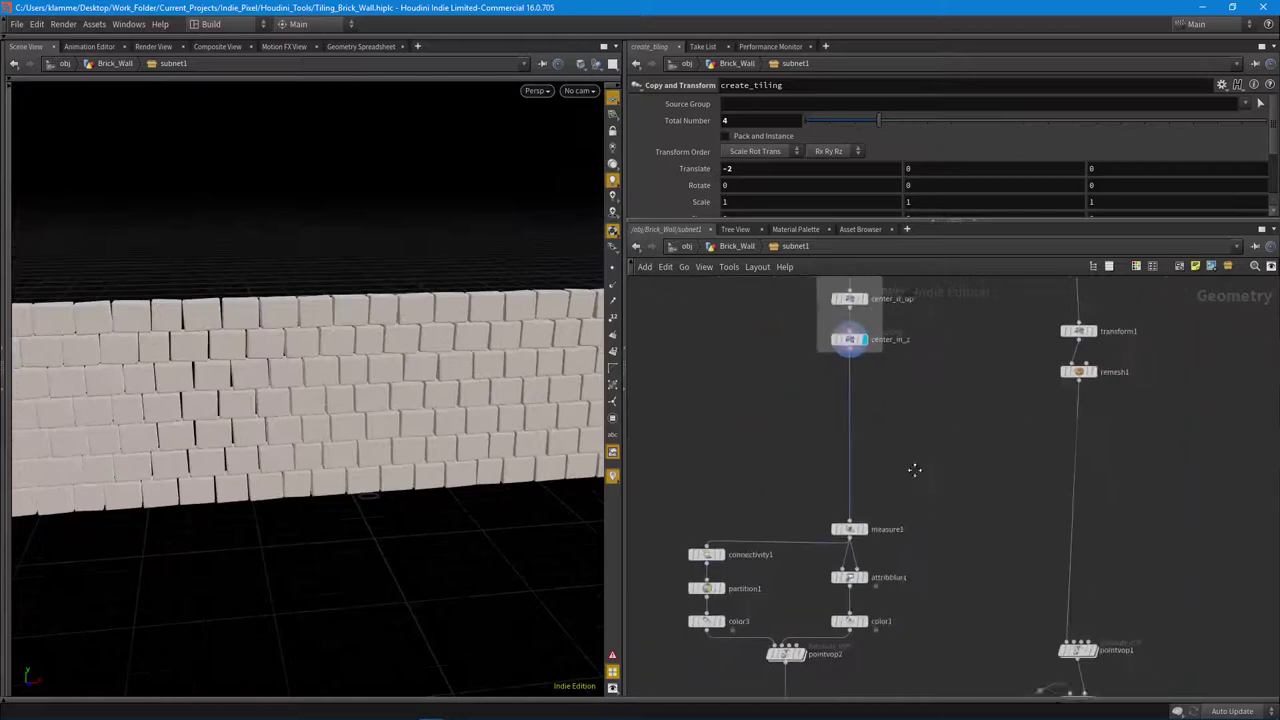
middle_drag(883, 530, 888, 440)
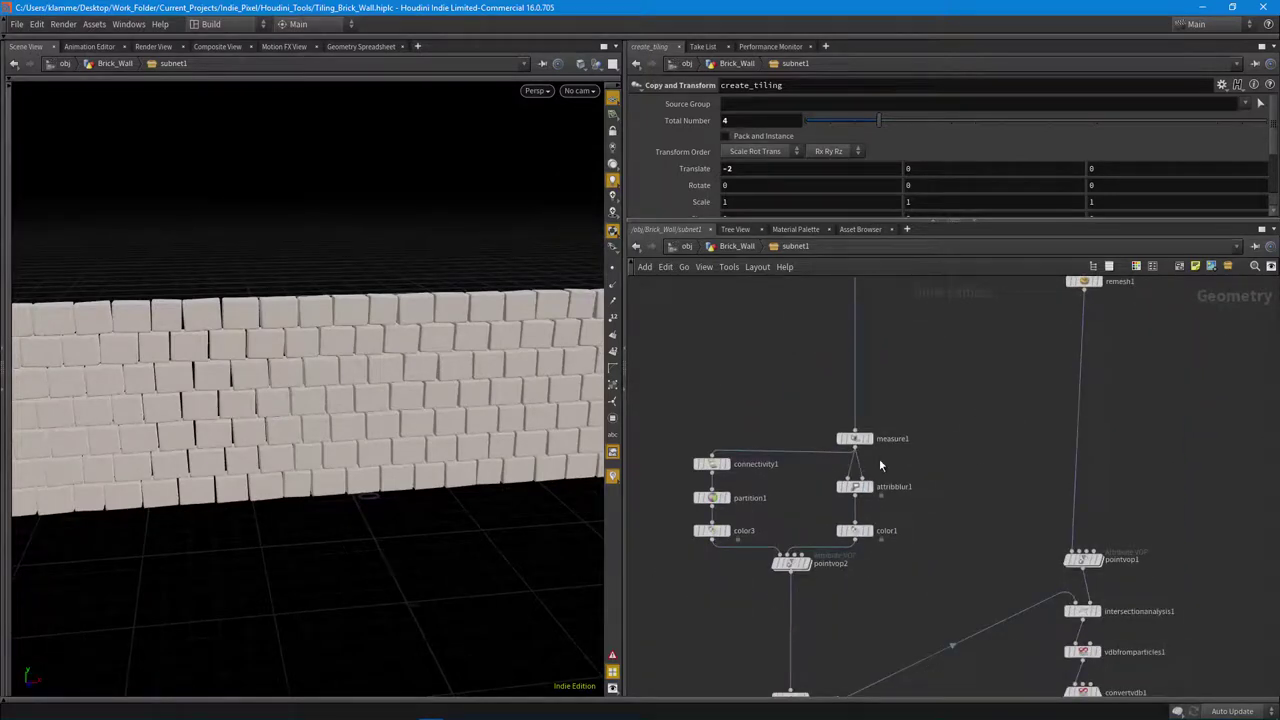
scroll(878, 455, up, 4)
middle_drag(909, 457, 1060, 360)
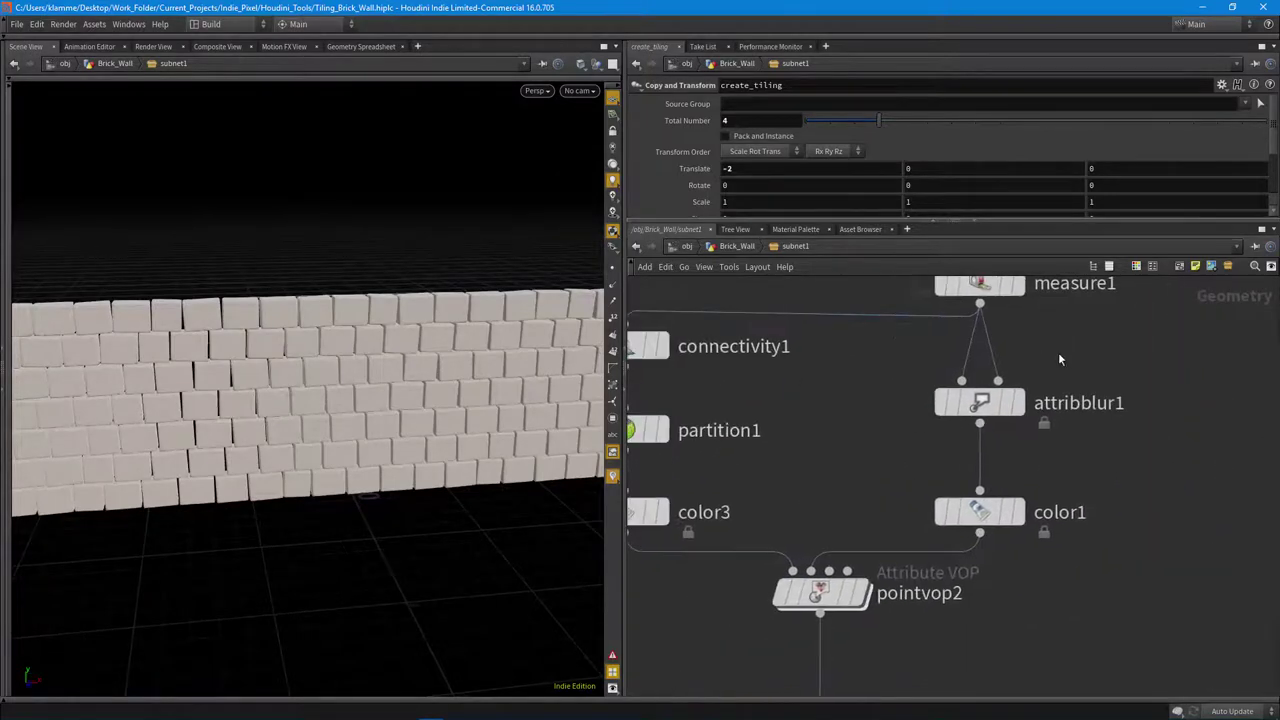
scroll(1090, 467, down, 2)
drag(494, 451, 354, 433)
click(1012, 357)
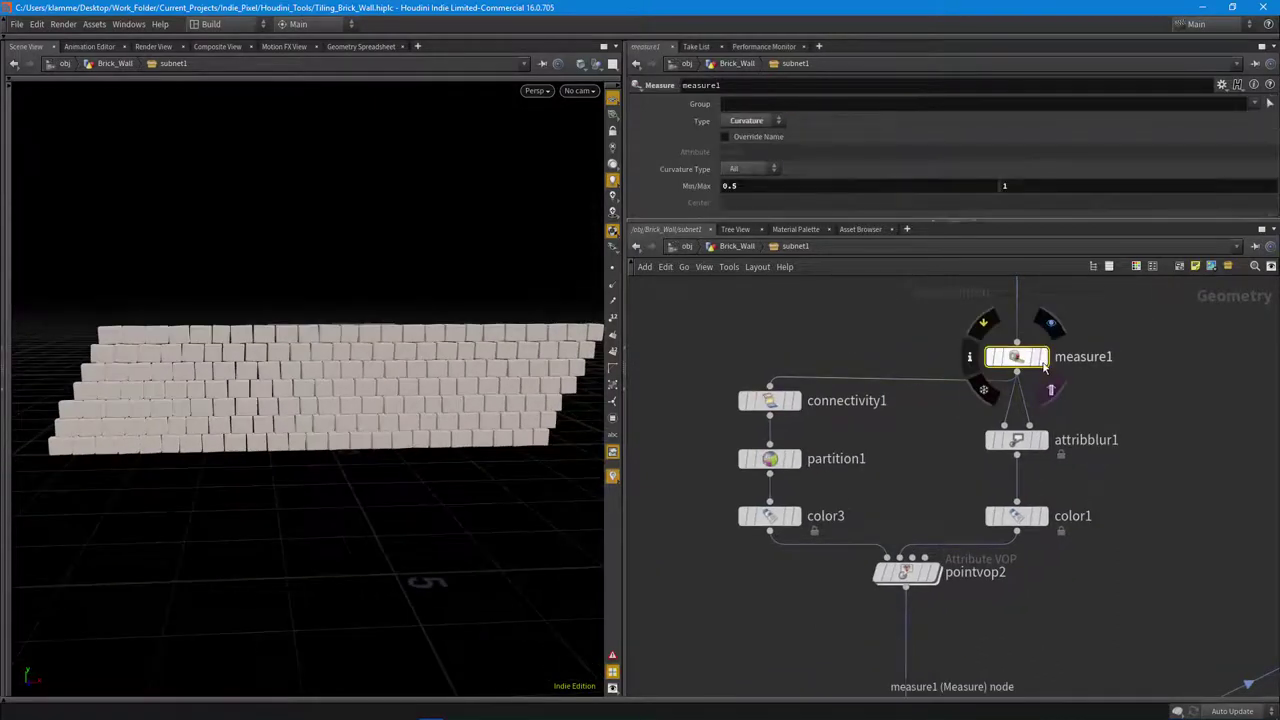
drag(1044, 224, 1044, 258)
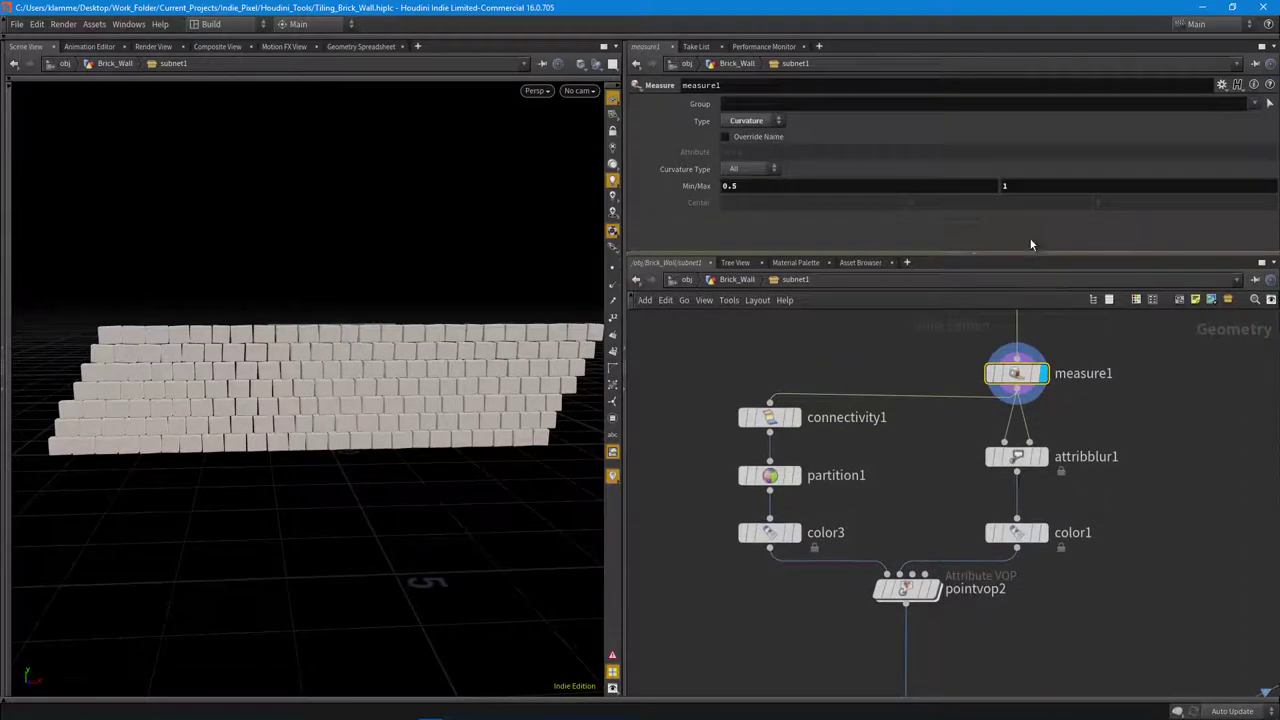
Add a GameDev Calculate Curvature node beside measure1, connect it to measure1's output, and display it.
middle_drag(1112, 427, 961, 453)
key(Tab)
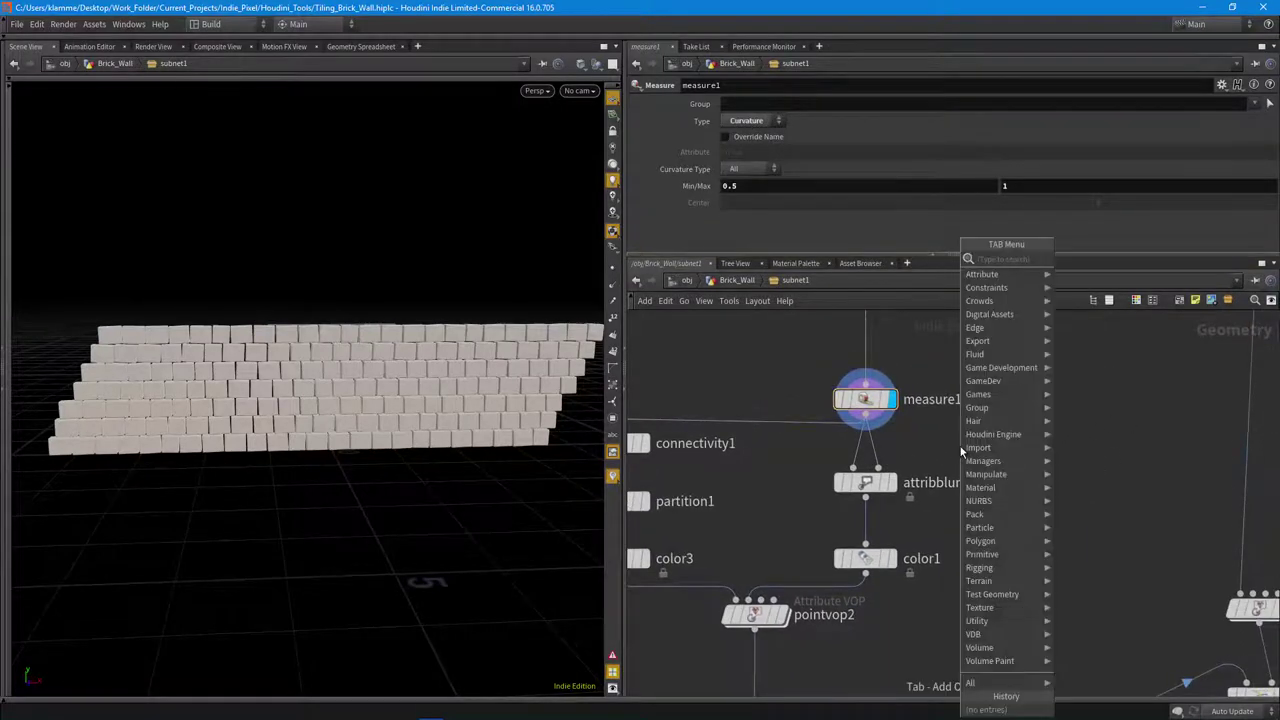
mouse_move(1046, 367)
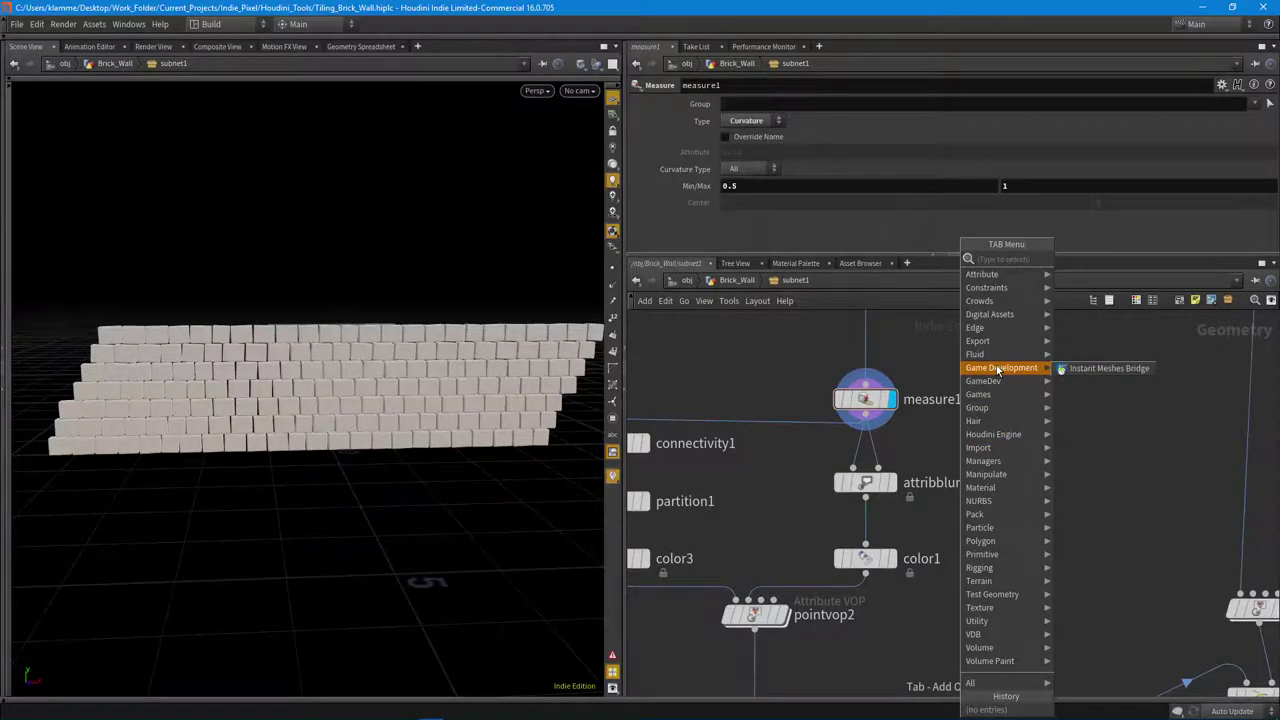
text(cur)
key(Down)
key(Down)
key(Down)
key(Down)
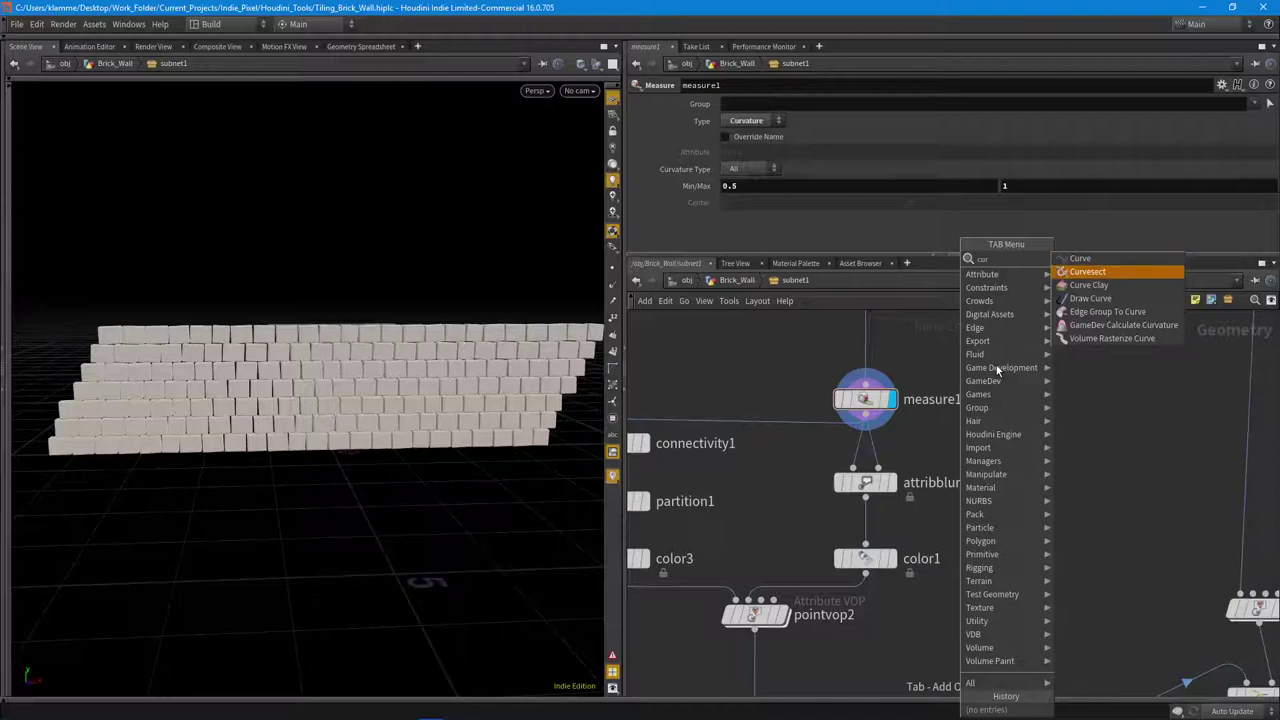
key(Down)
key(Return)
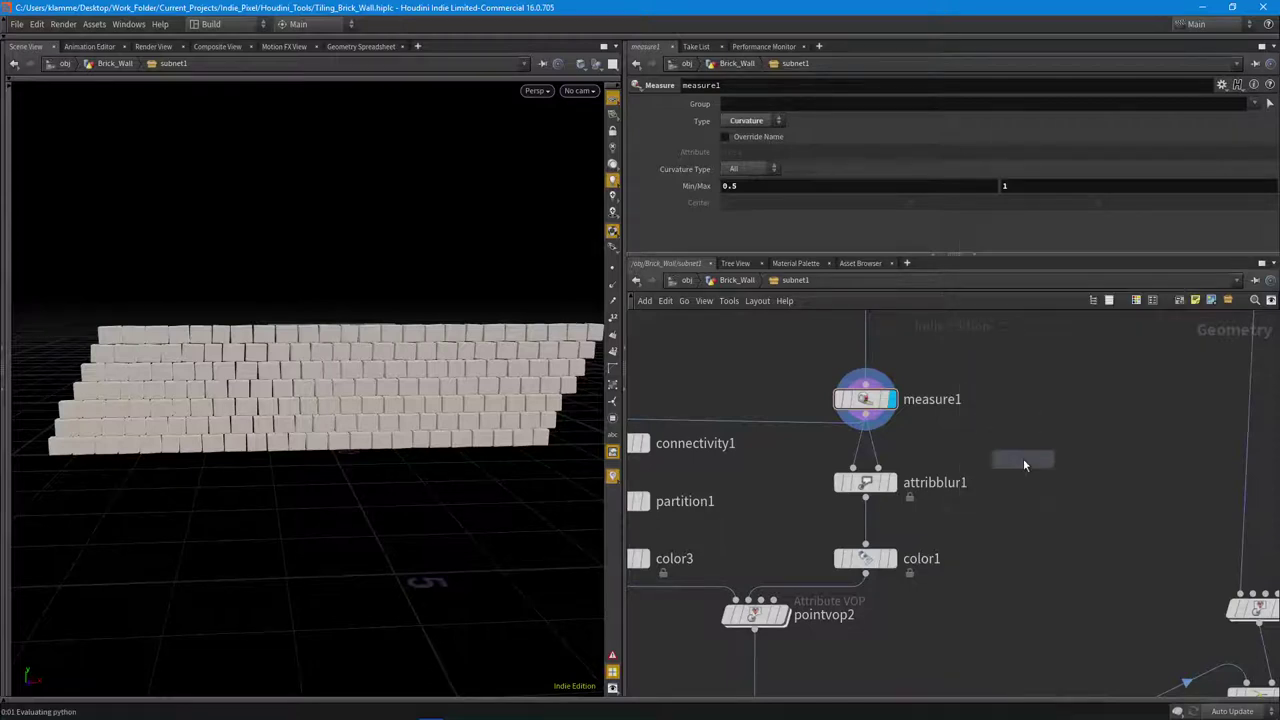
click(1023, 458)
click(879, 420)
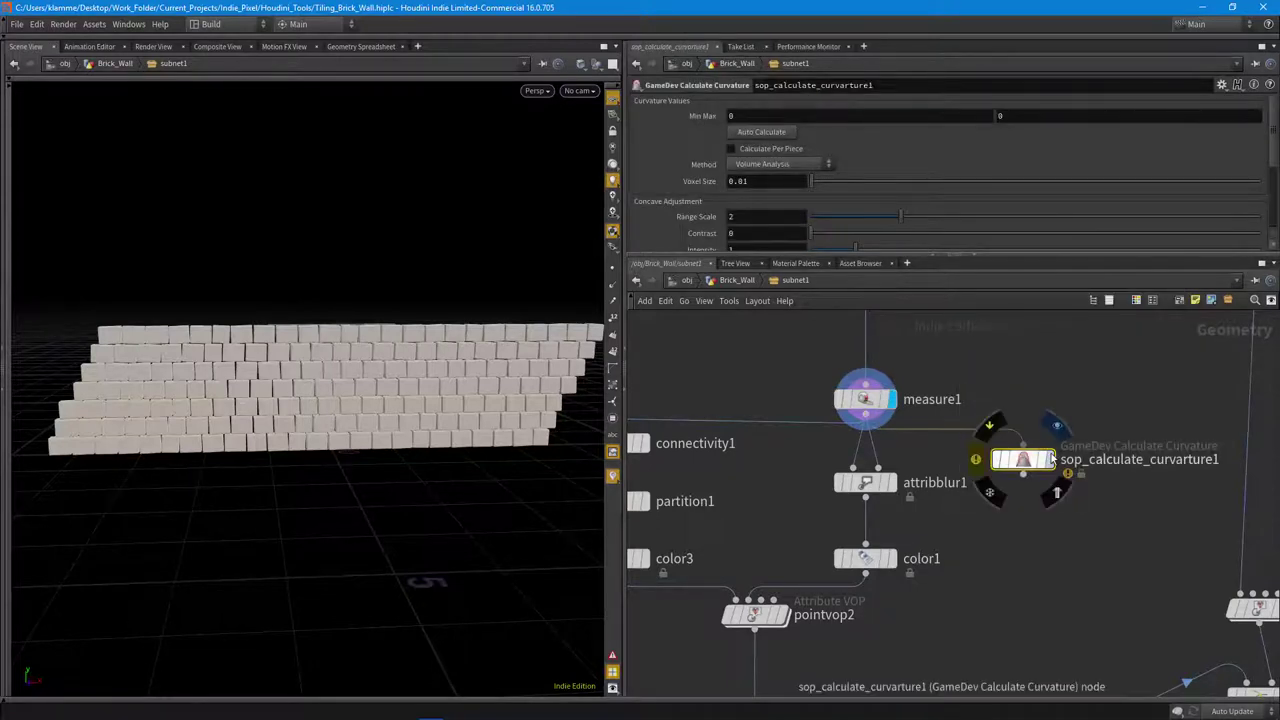
click(1028, 468)
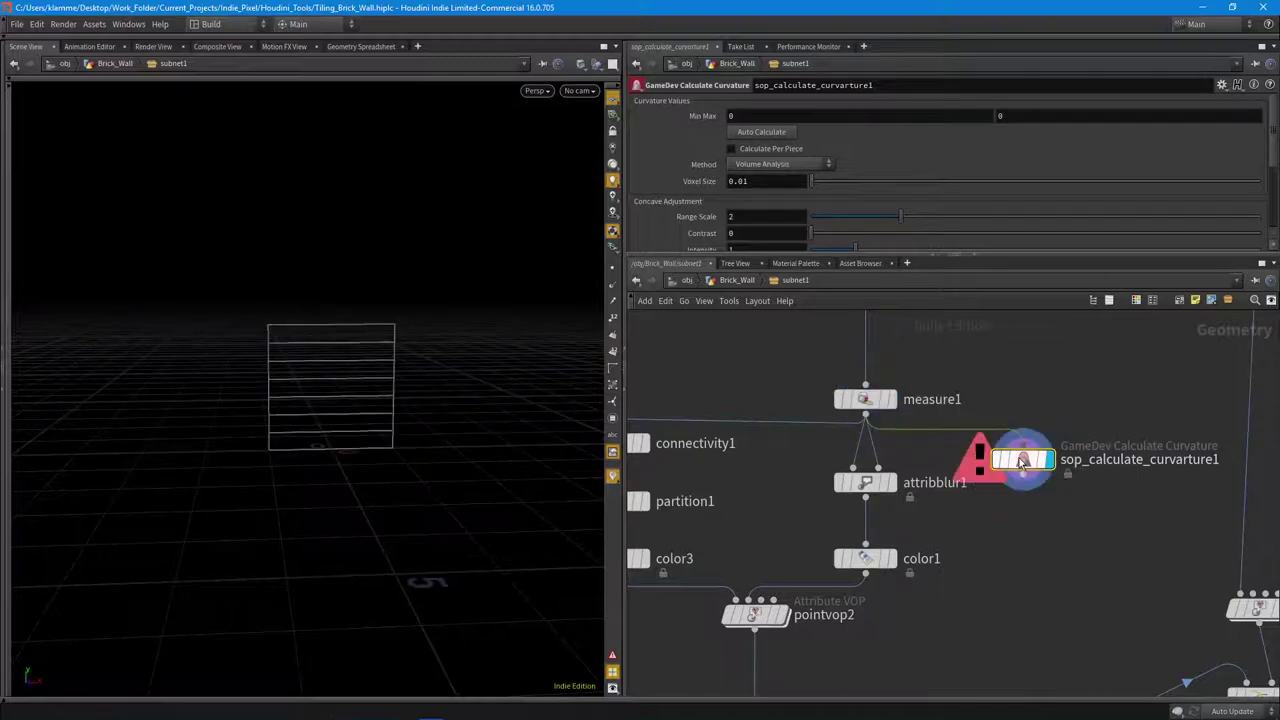
Allow editing of the Calculate Curvature node's contents and enter its network as far as the attribute blur nodes.
right_click(1020, 461)
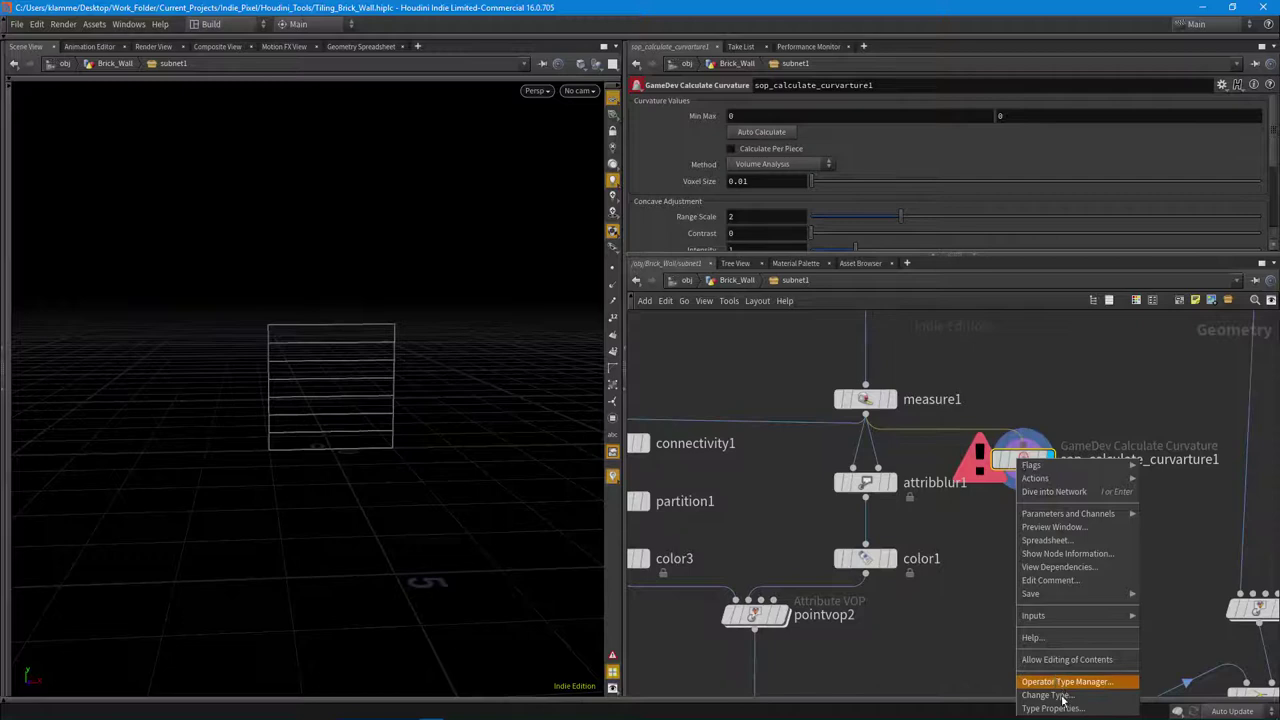
click(1058, 659)
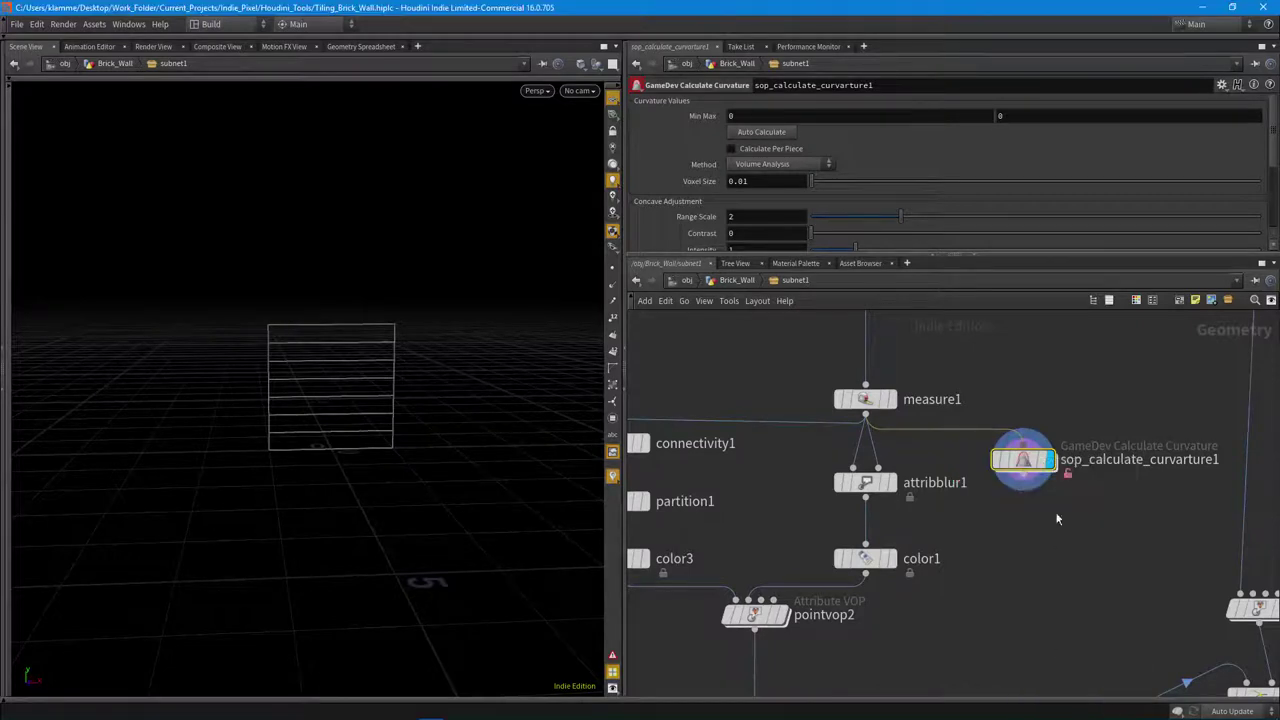
double_click(1018, 462)
middle_drag(1010, 421, 1112, 268)
scroll(858, 471, up, 8)
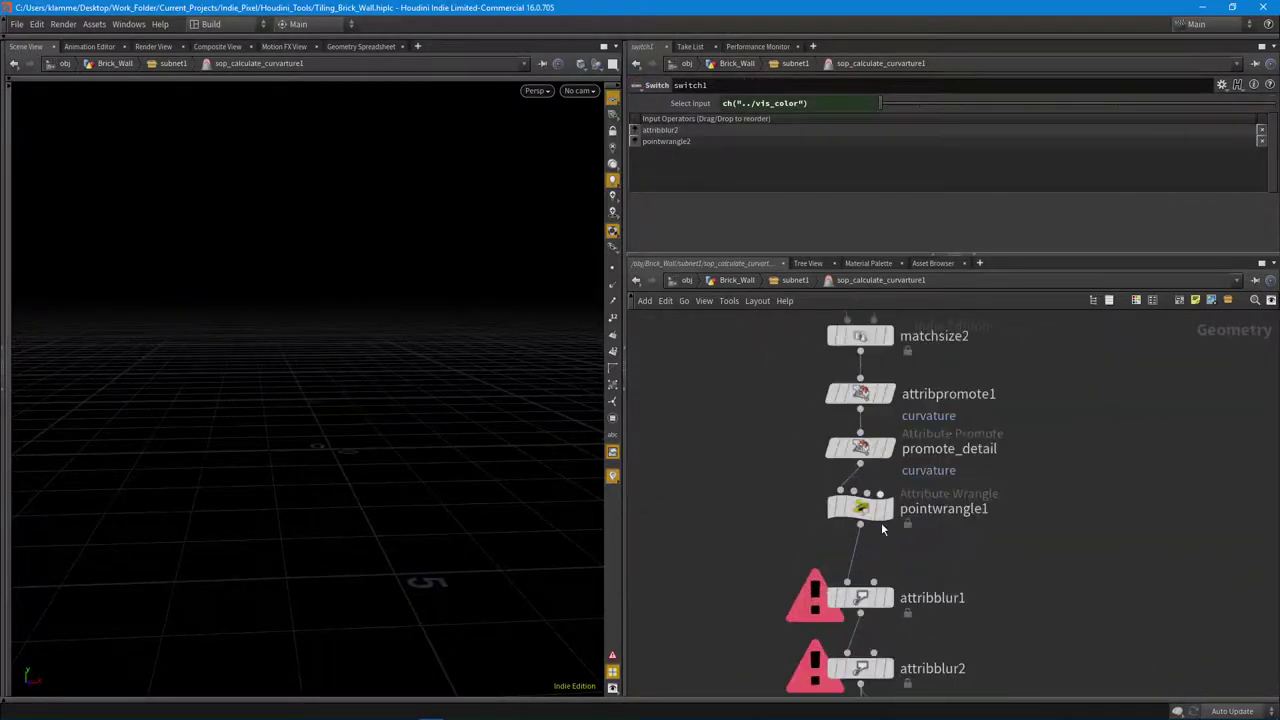
Connect pointwrangle1 to attribblur1's second input and attribblur1 to attribblur2's second input, and return to subnet1.
click(860, 524)
middle_drag(968, 573, 978, 440)
click(870, 480)
key(Escape)
middle_drag(1113, 546, 1073, 455)
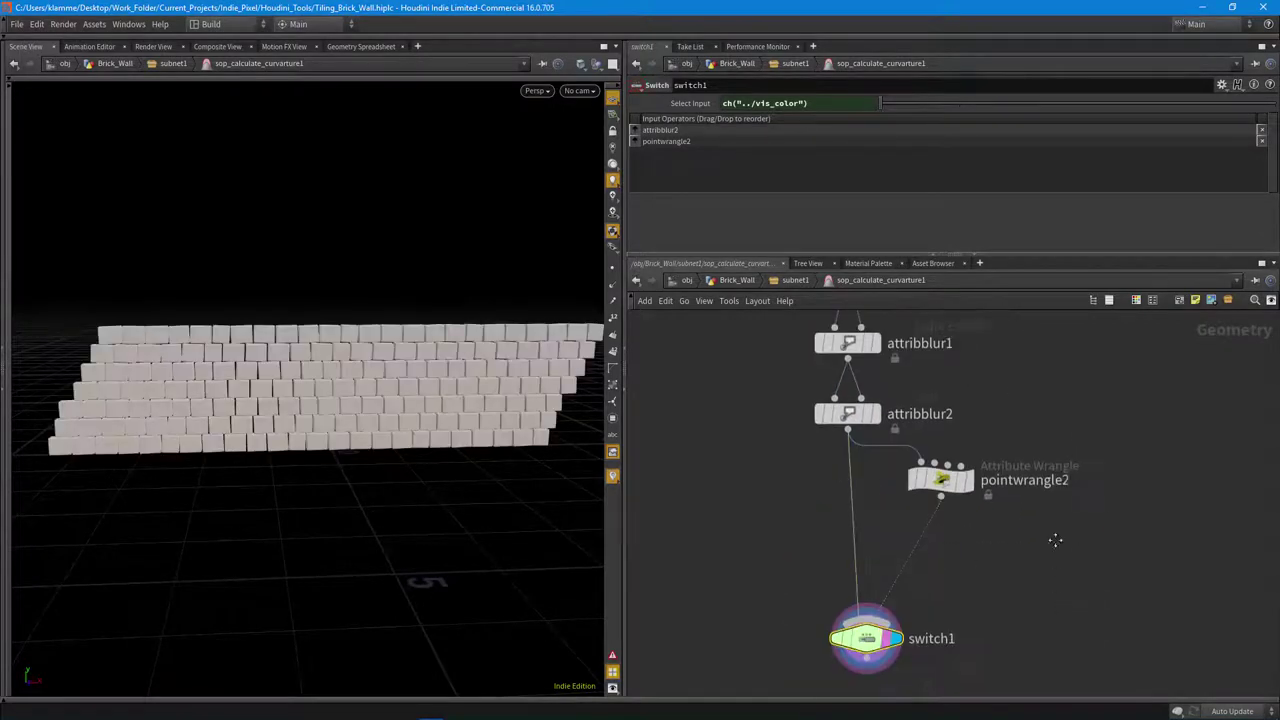
middle_drag(1055, 540, 1035, 485)
key(u)
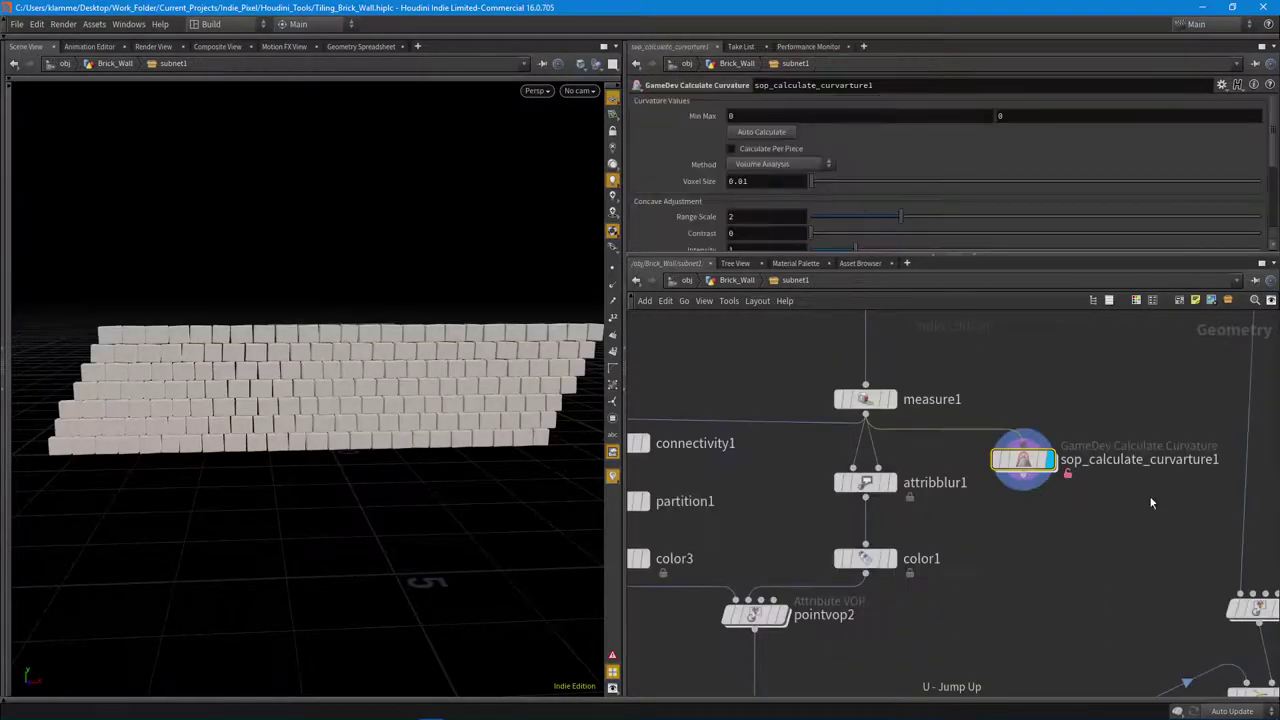
Auto-calculate the curvature range, enable Visualize As Color and Single Color Value, and inspect the shaded bricks up close.
click(758, 134)
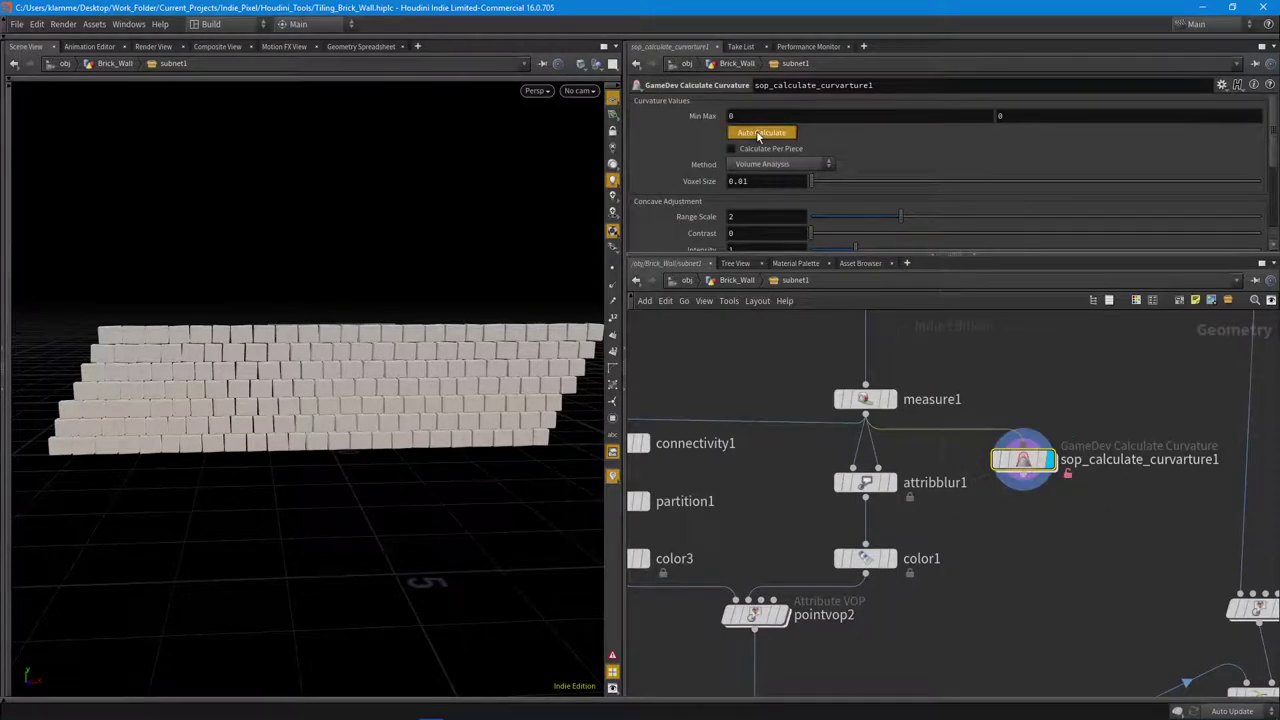
scroll(378, 386, up, 3)
scroll(842, 116, down, 3)
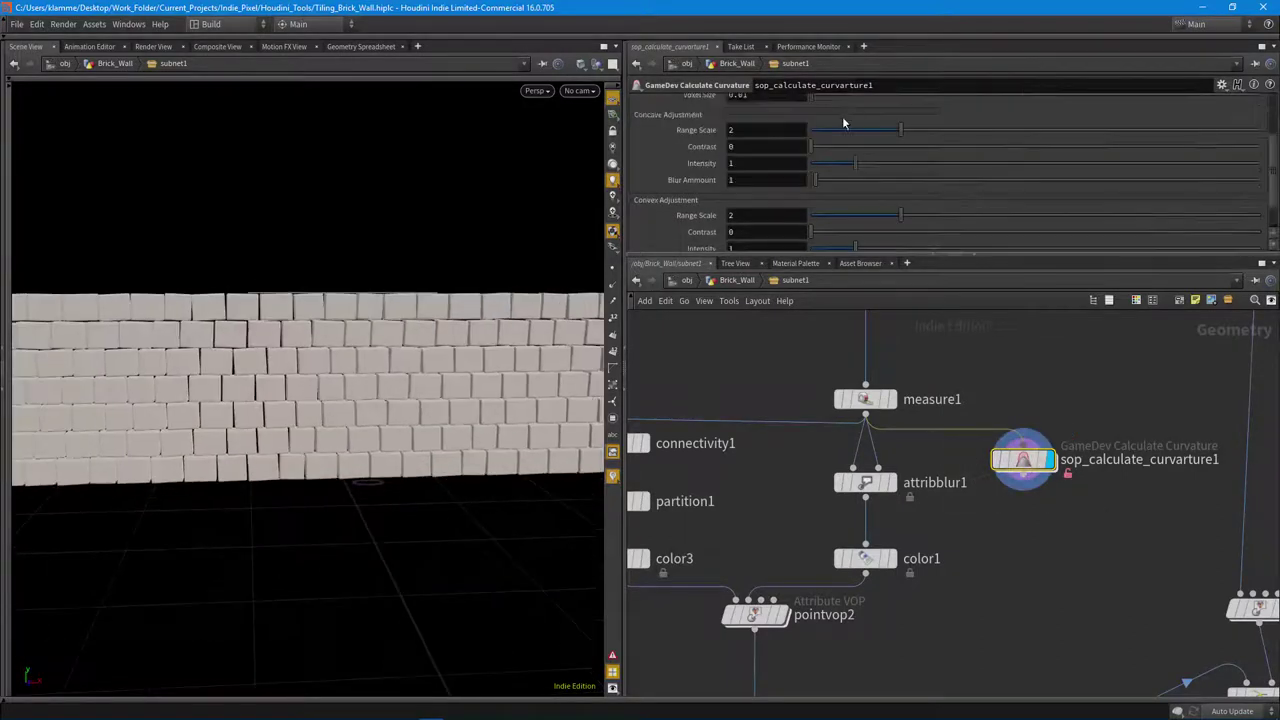
click(660, 244)
click(752, 245)
drag(480, 406, 393, 430)
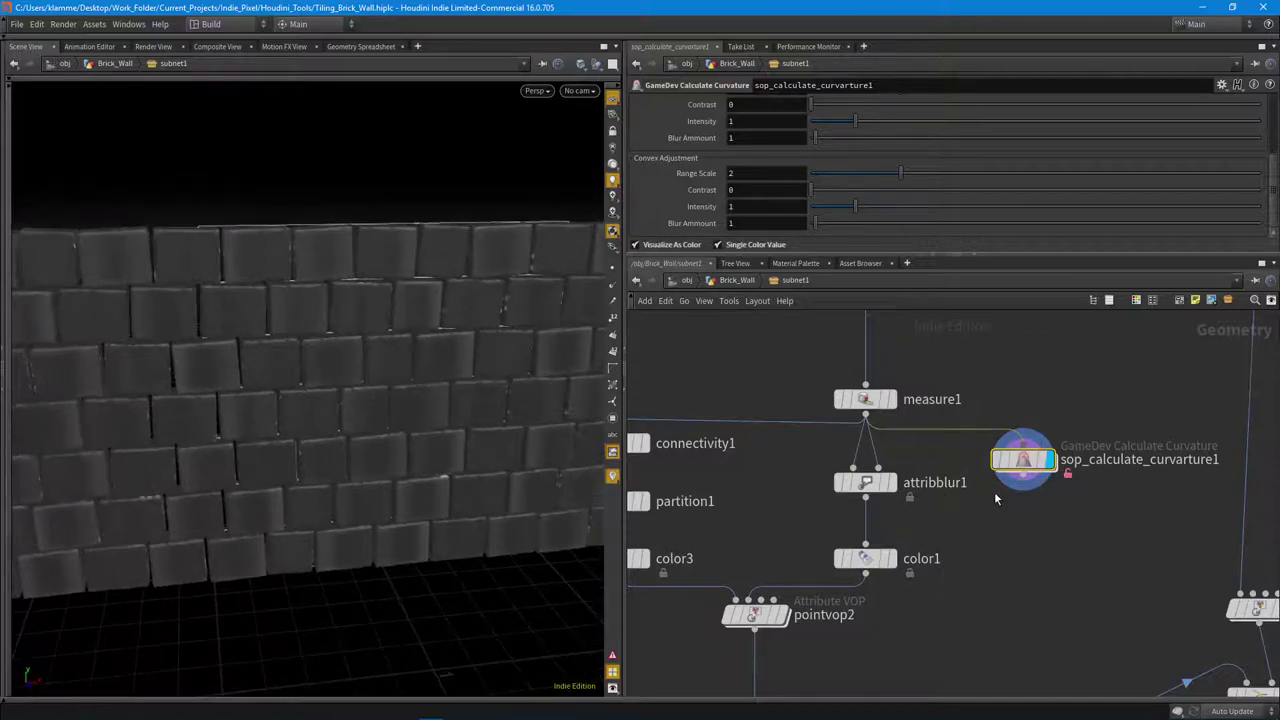
Delete the Calculate Curvature node and bring the whole wall back into view.
key(Delete)
drag(529, 449, 264, 352)
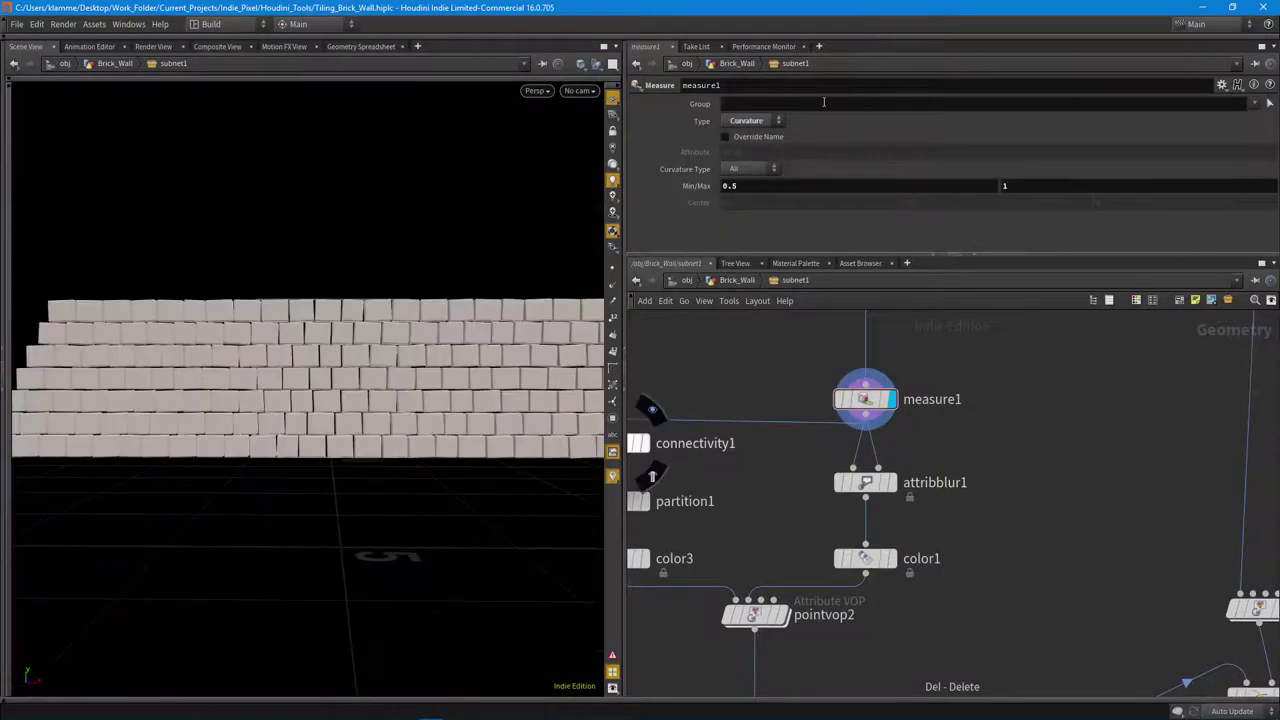
drag(366, 397, 415, 335)
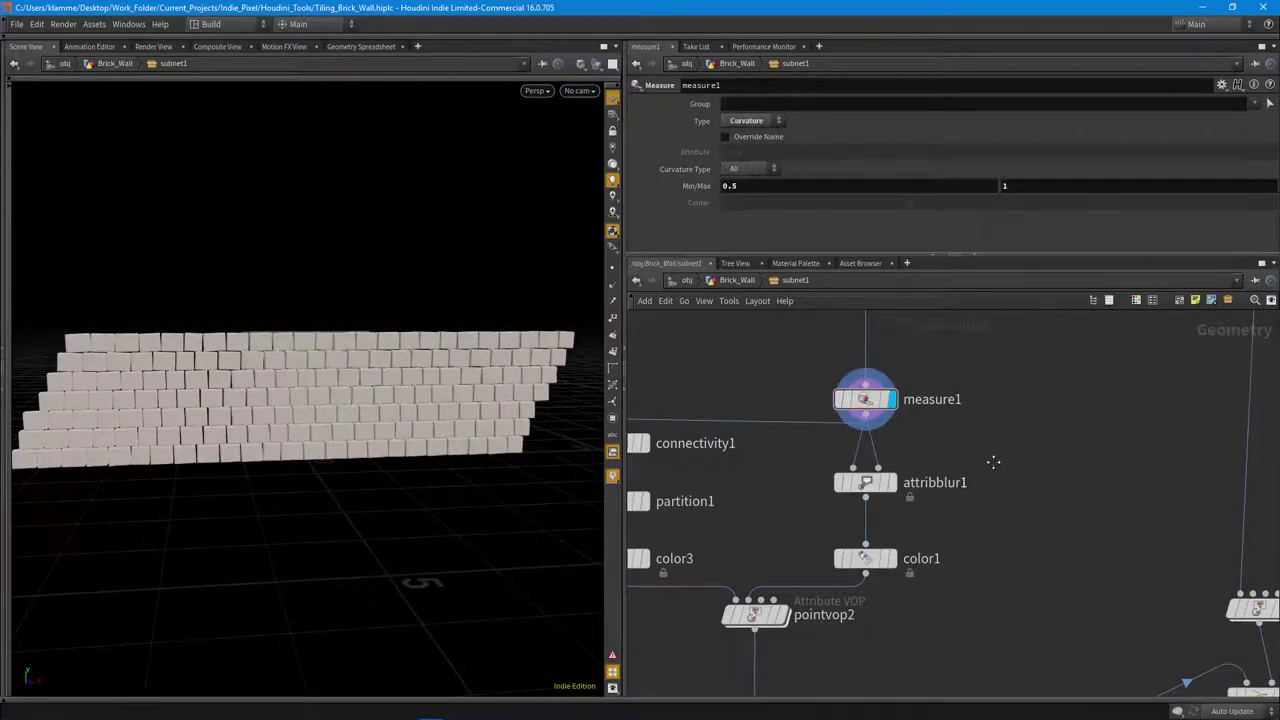
Display attribblur1 to examine its curvature blur settings, and redisplay measure1 to read its node information.
middle_drag(991, 460, 1034, 409)
scroll(973, 488, up, 1)
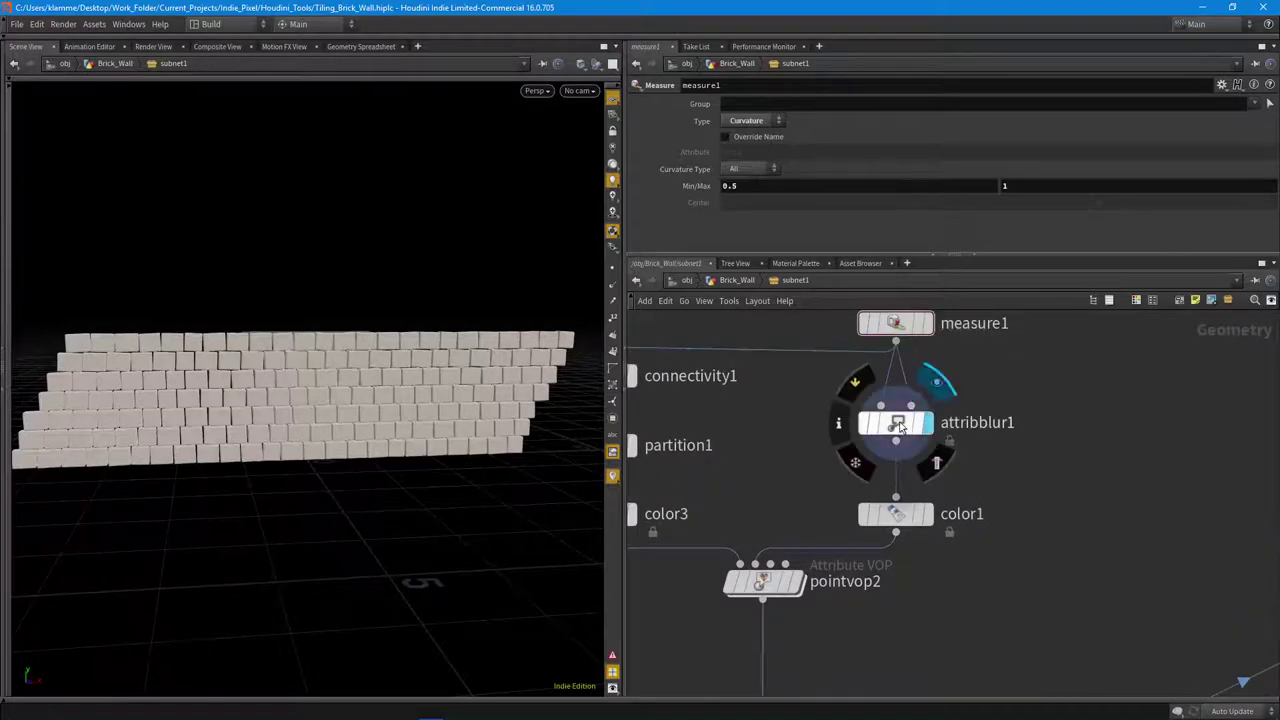
click(899, 426)
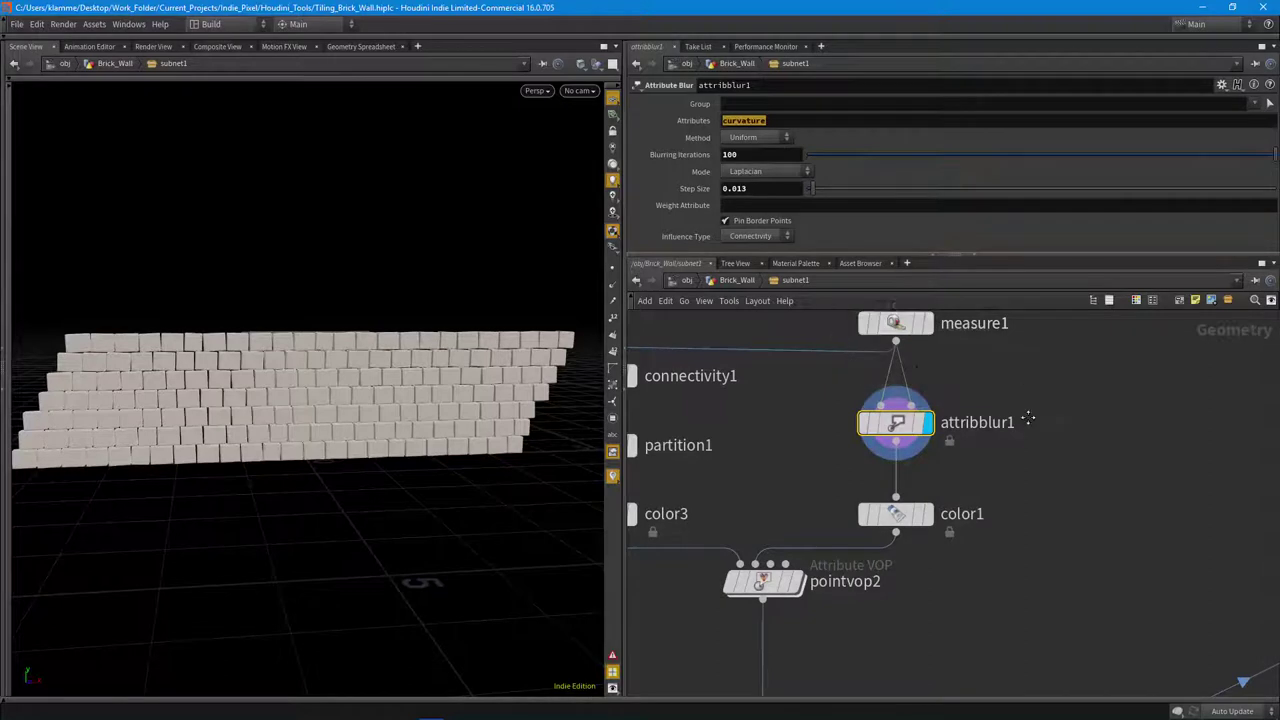
middle_drag(895, 325, 896, 416)
click(896, 416)
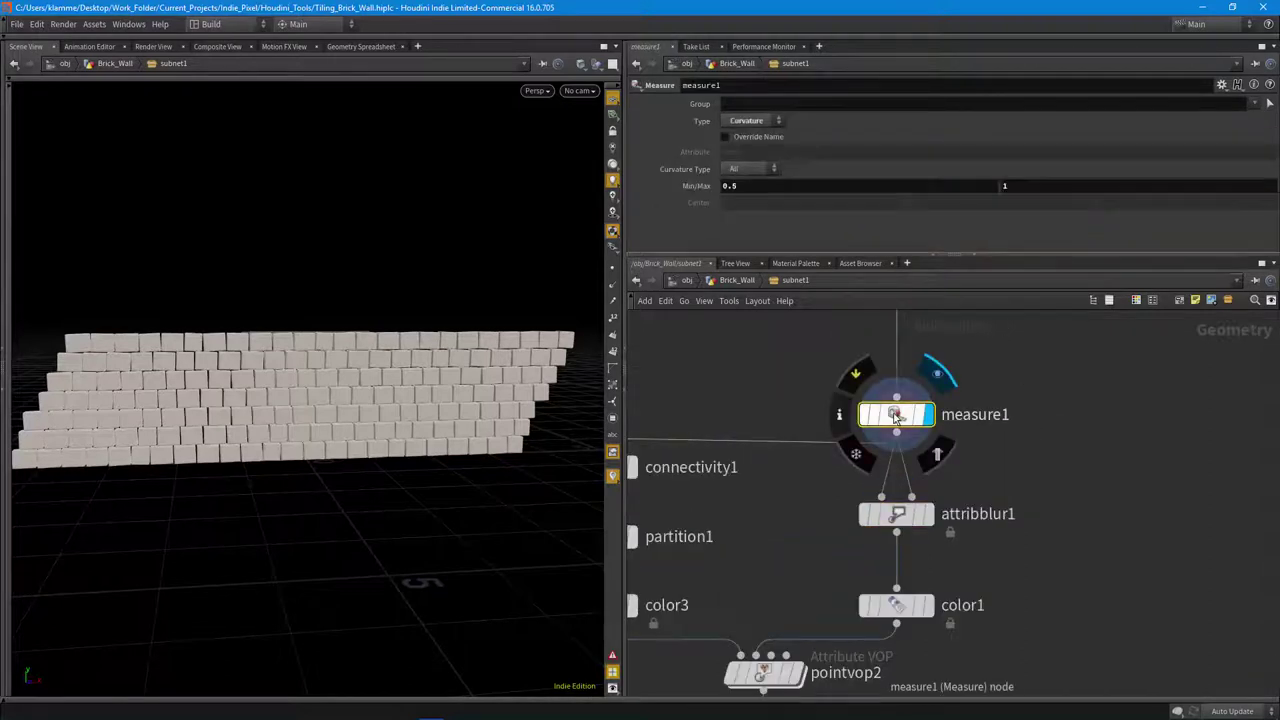
middle_click(895, 416)
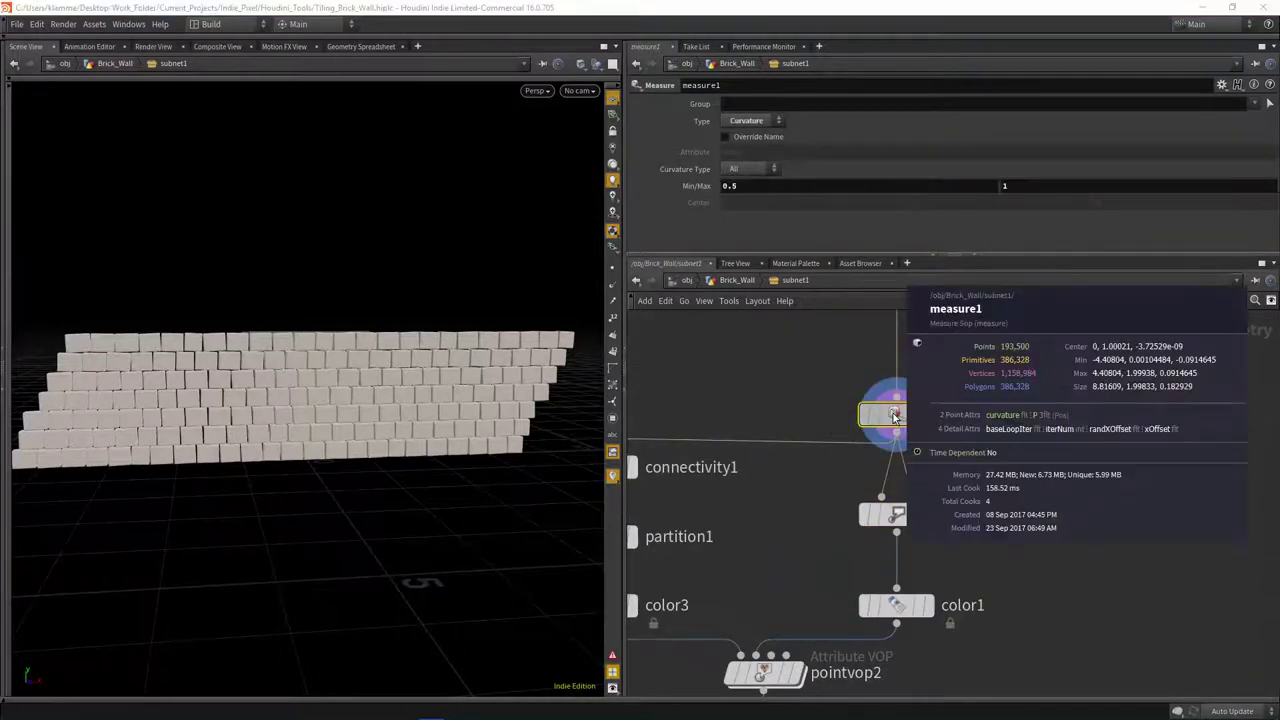
Split the viewport pane, show a Geometry Spreadsheet in the new half, and examine measure1's curvature values per point.
right_drag(374, 511, 354, 506)
key(alt+])
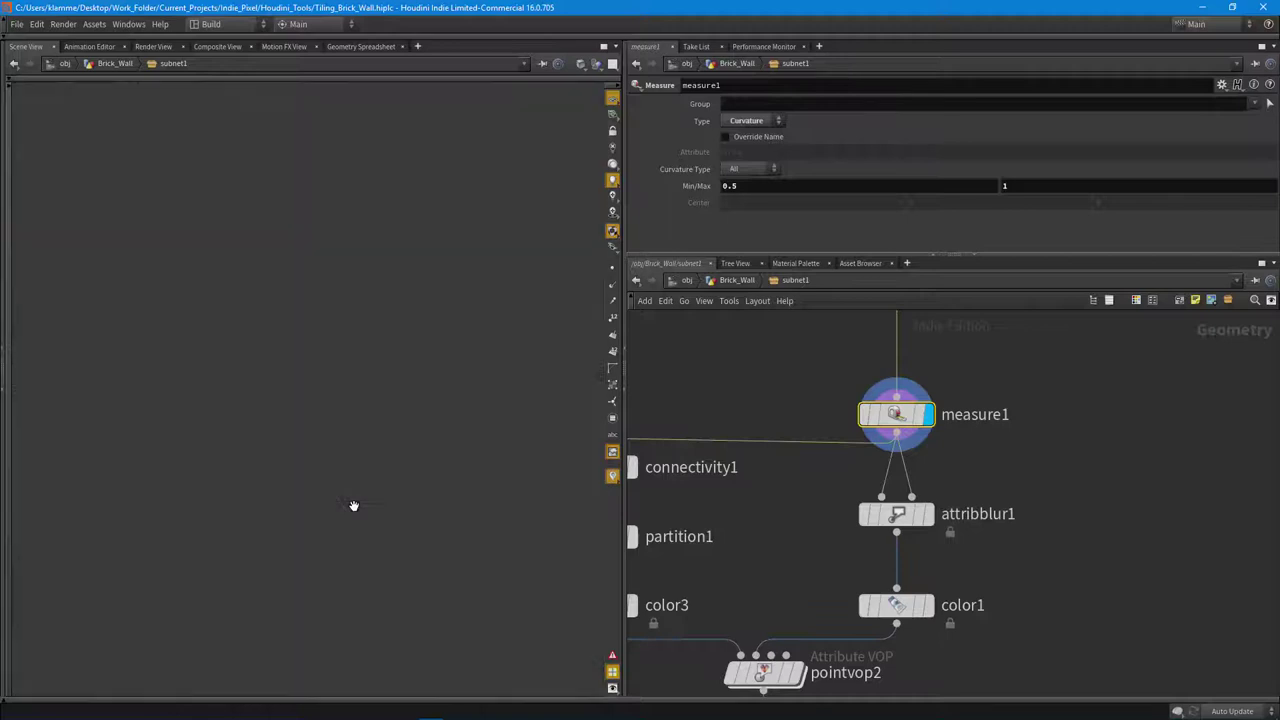
click(24, 379)
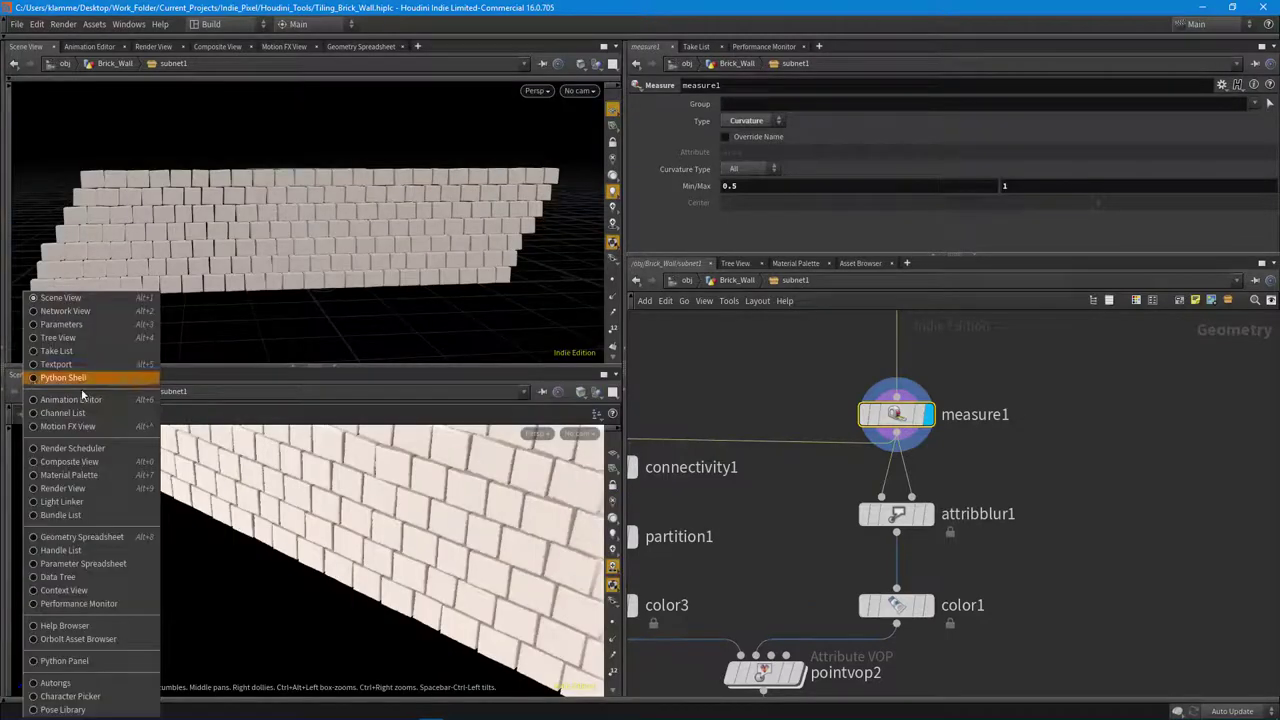
click(82, 534)
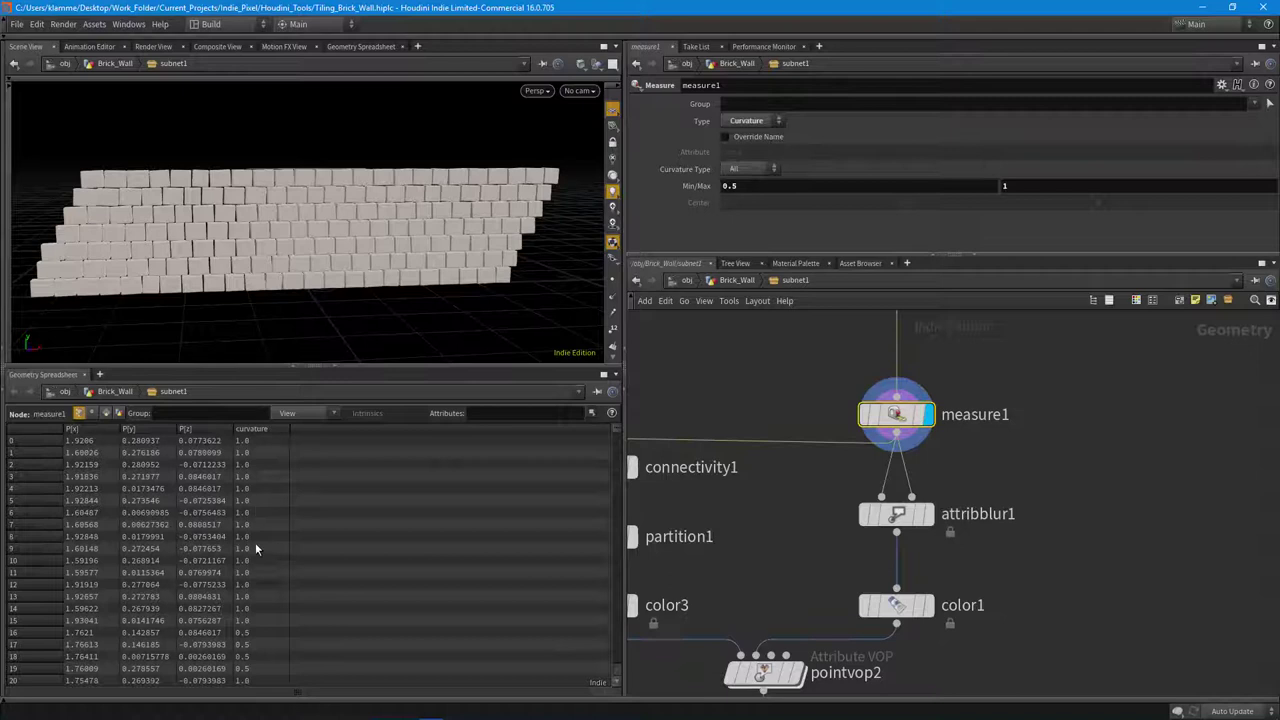
scroll(253, 573, down, 5)
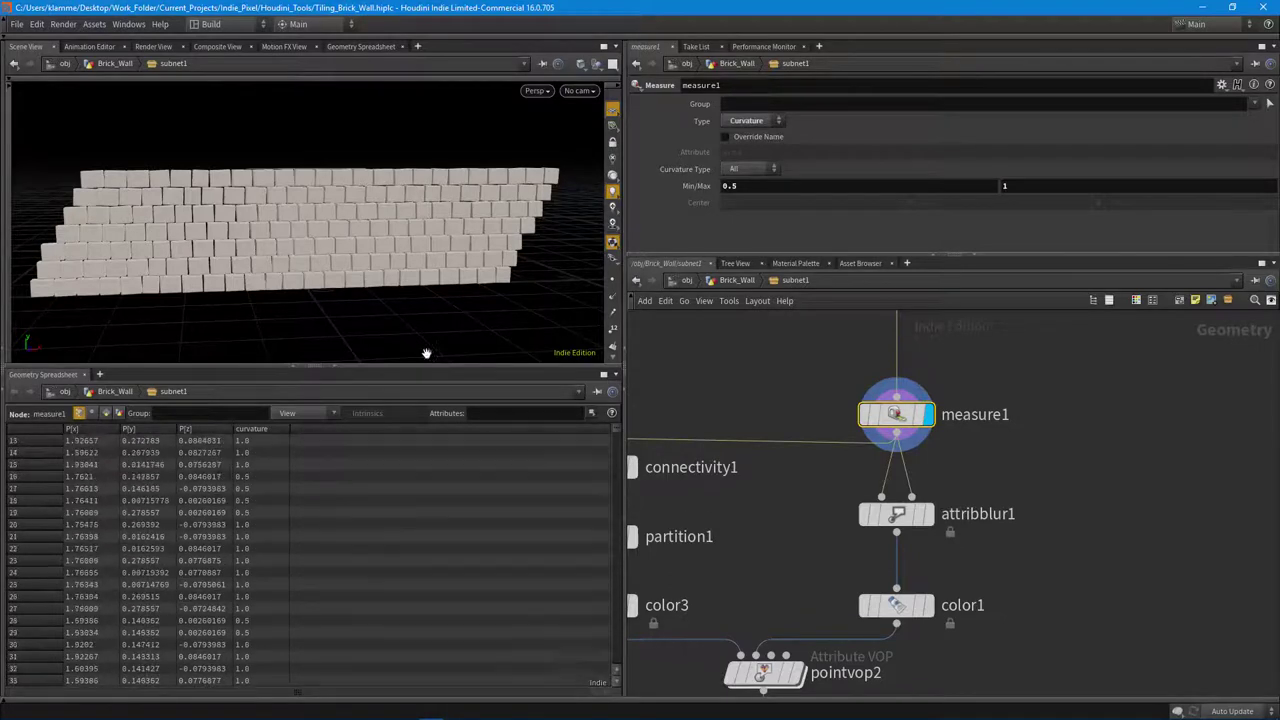
drag(408, 369, 408, 478)
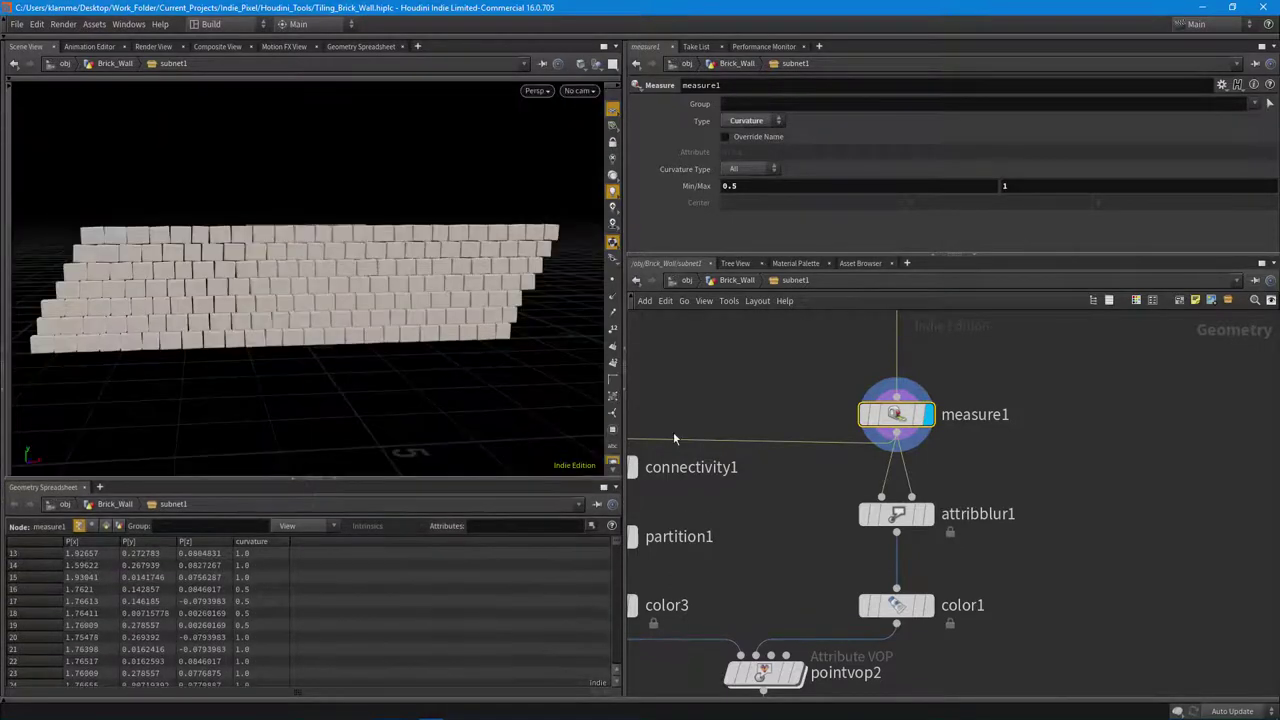
Display attribblur1 and examine the blurred curvature values in the spreadsheet.
scroll(1003, 442, down, 3)
click(914, 432)
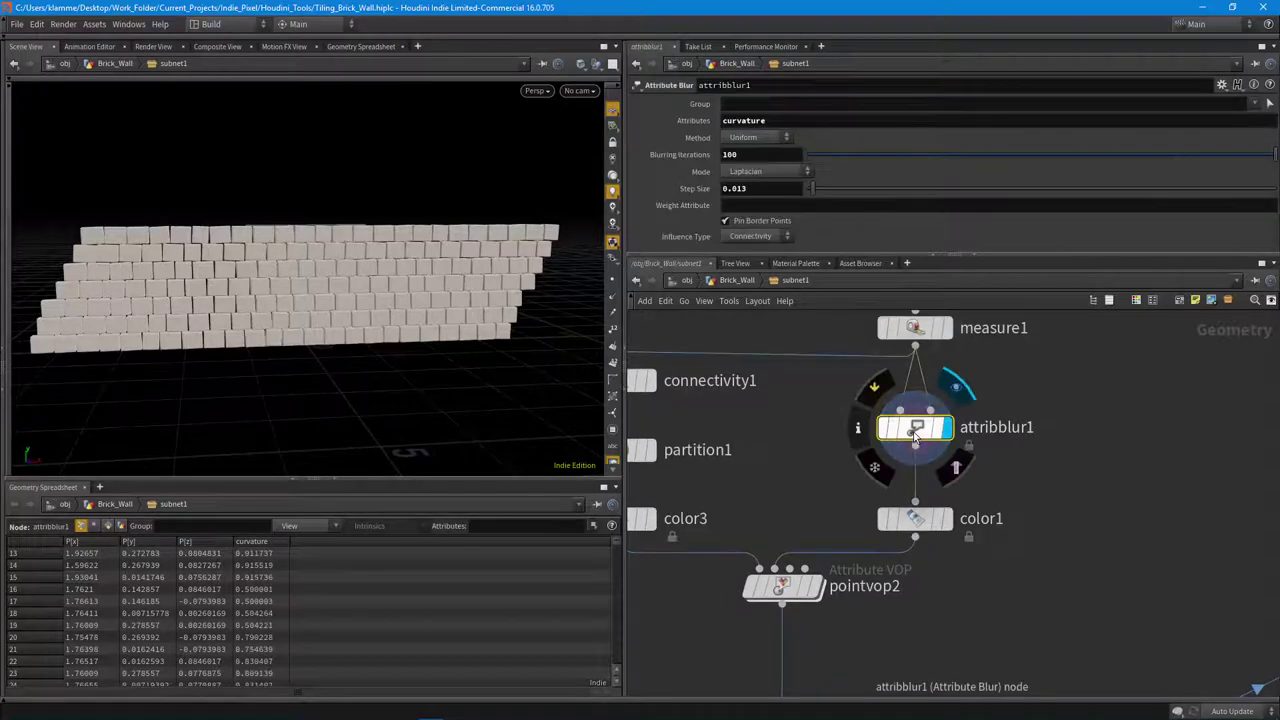
scroll(256, 625, down, 5)
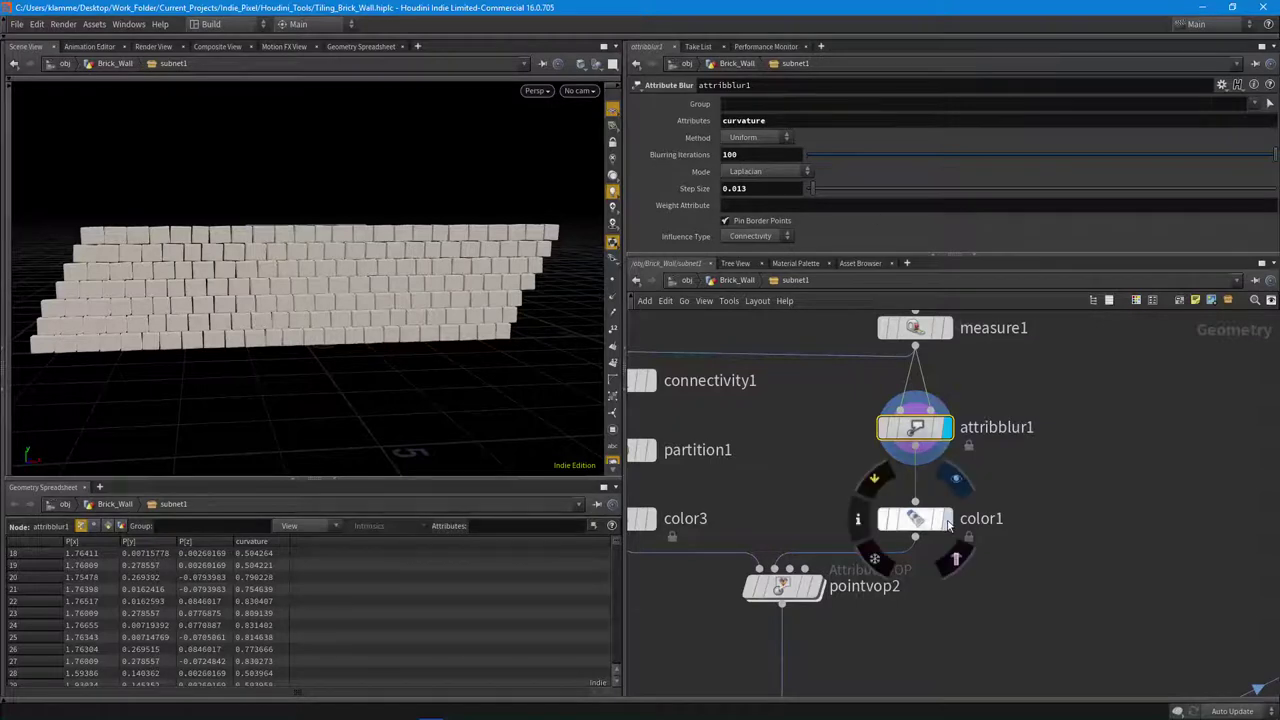
Display color1 and inspect how its curvature-based ramp colors the brick edges.
click(931, 518)
scroll(412, 327, up, 5)
drag(413, 327, 366, 338)
middle_drag(813, 449, 1058, 454)
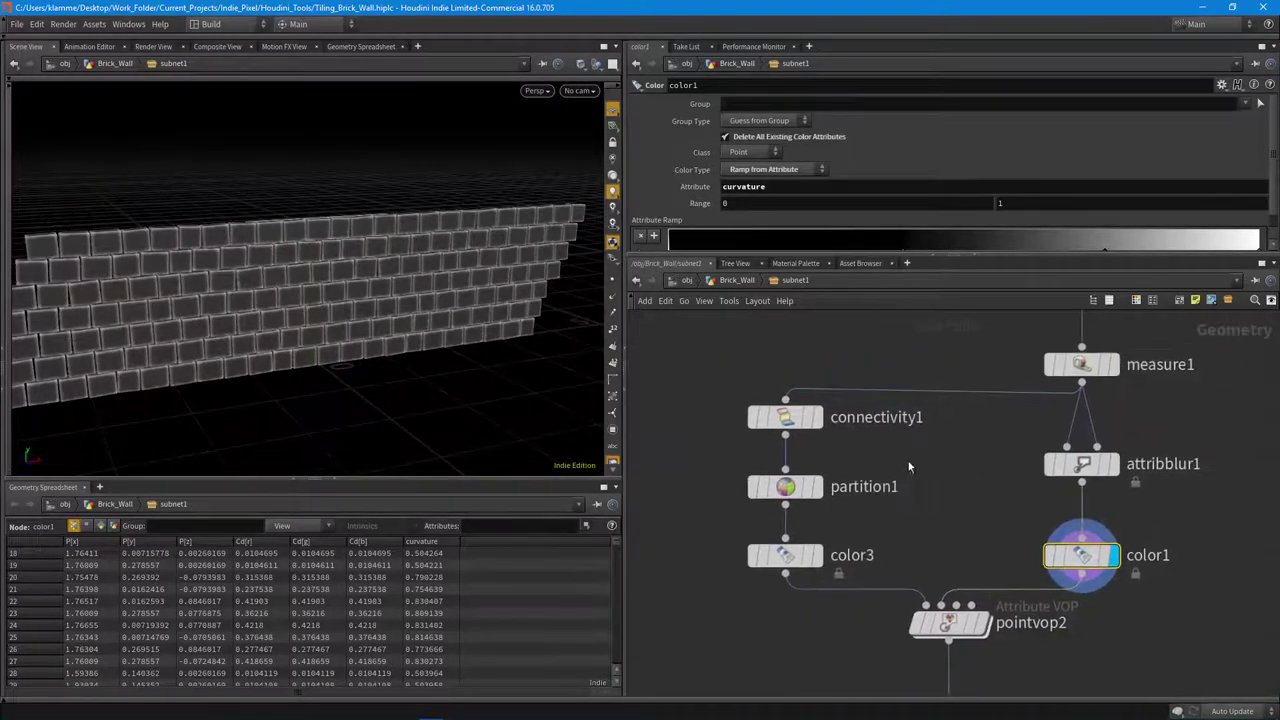
Examine the connectivity1, partition1 and color3 branch, focusing on connectivity1's brick attribute and the individual bricks in the wall.
drag(729, 403, 856, 602)
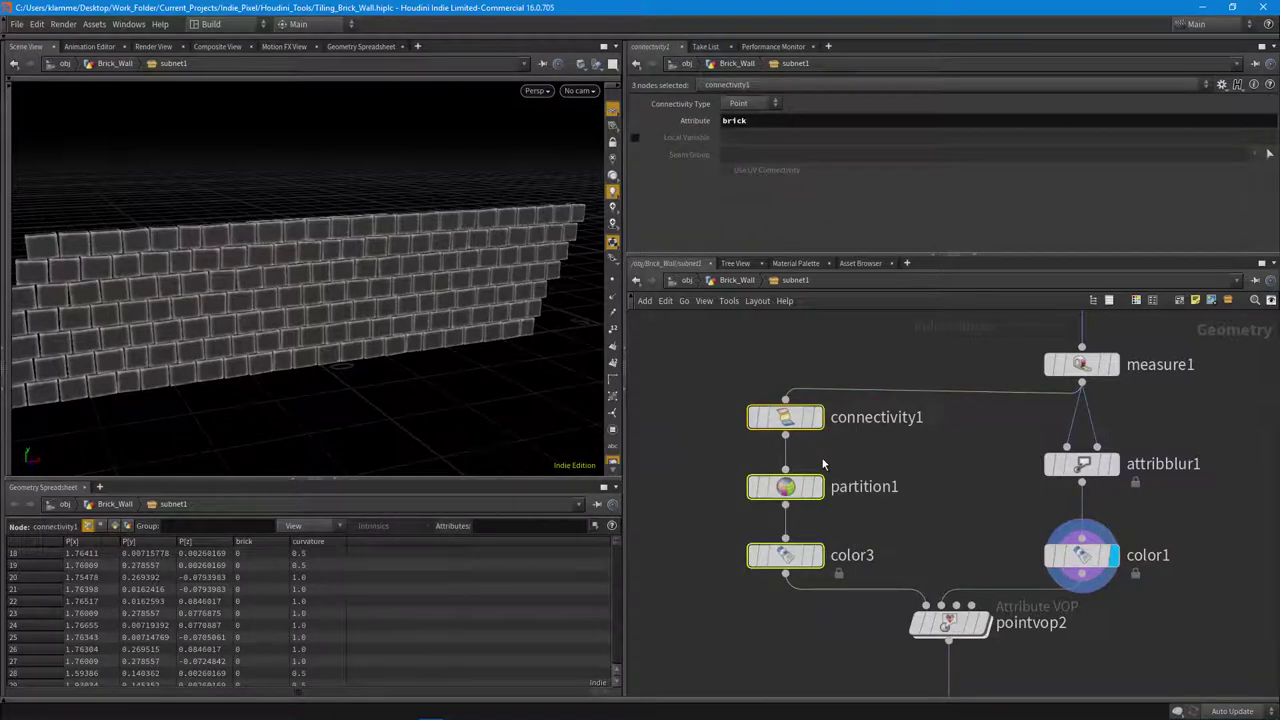
click(790, 417)
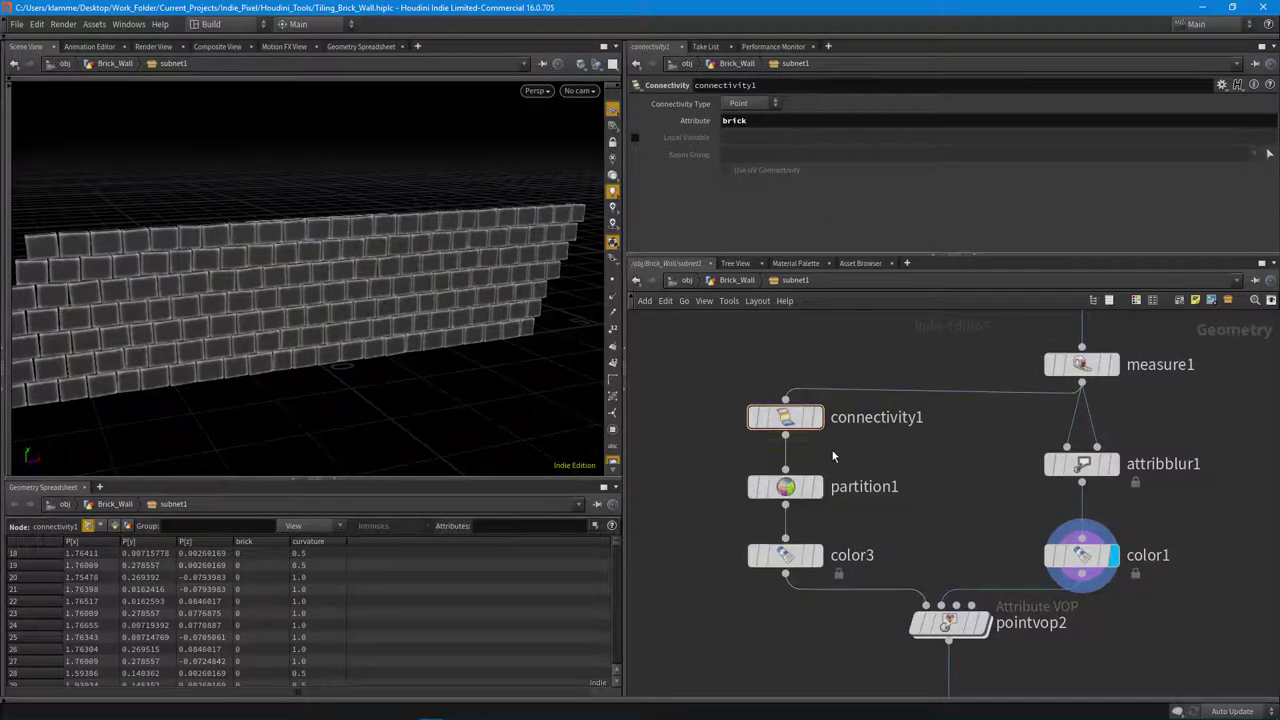
drag(406, 320, 311, 262)
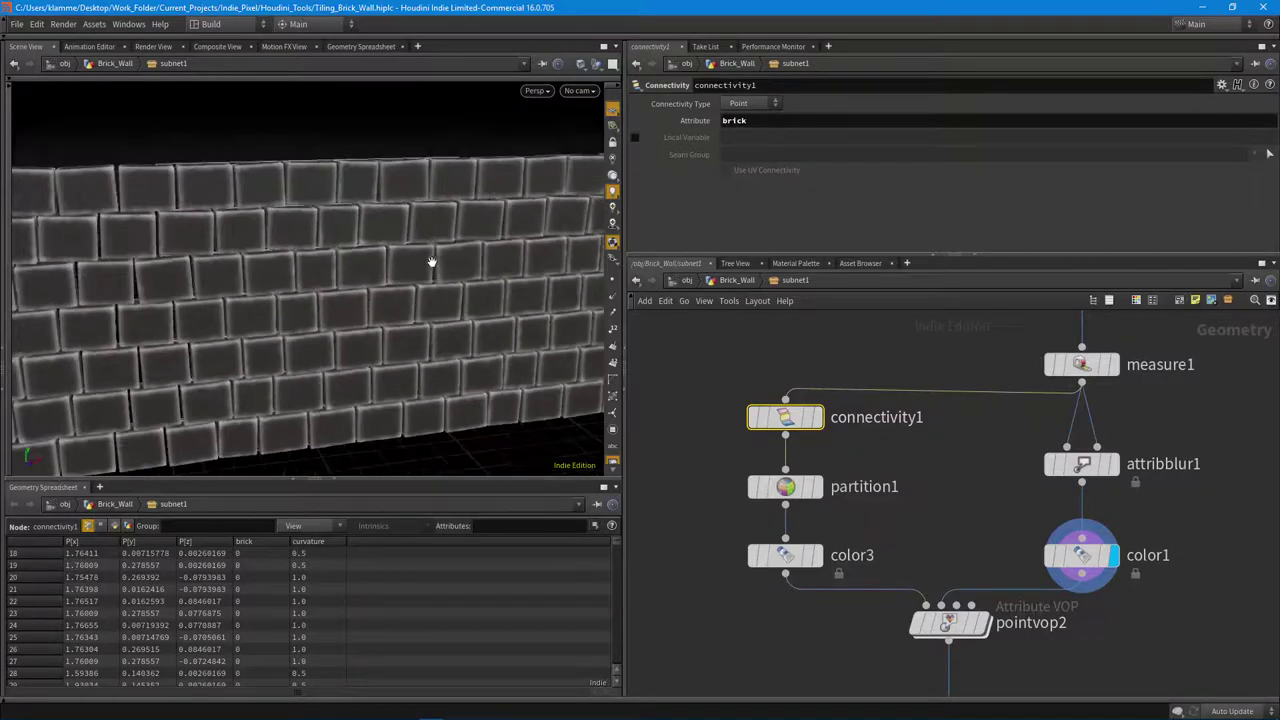
drag(431, 262, 294, 277)
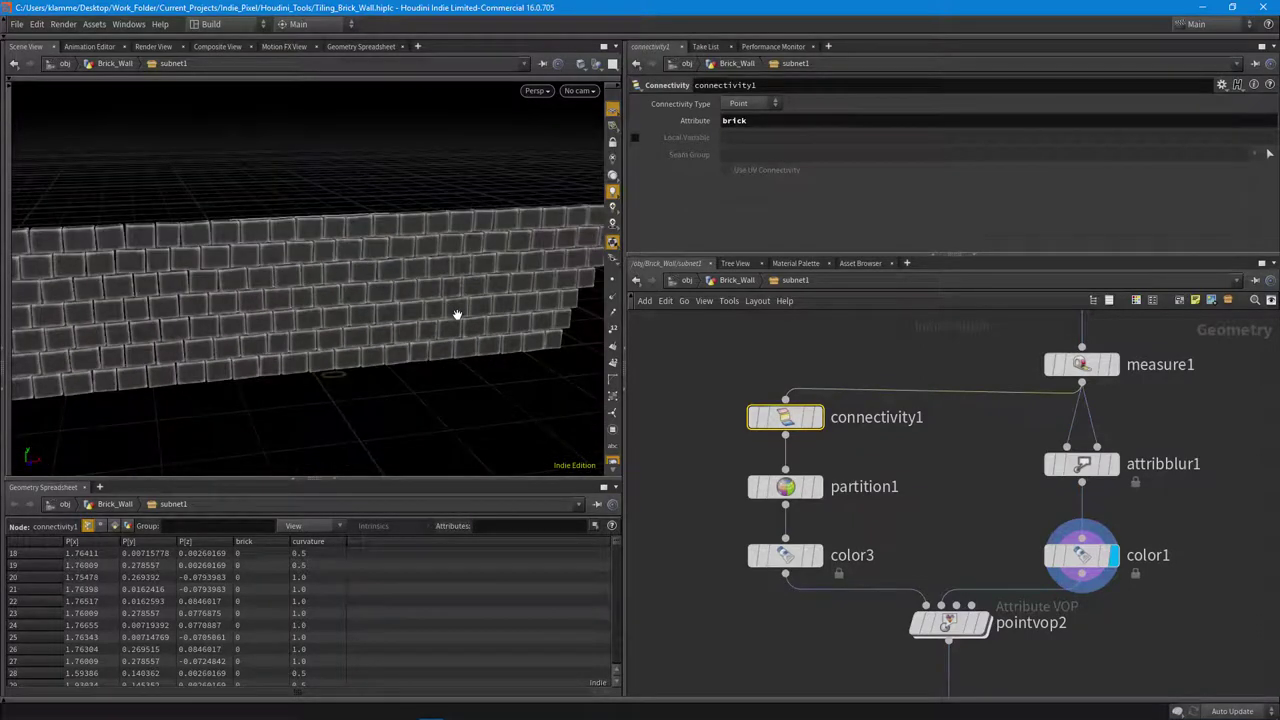
drag(399, 478, 399, 525)
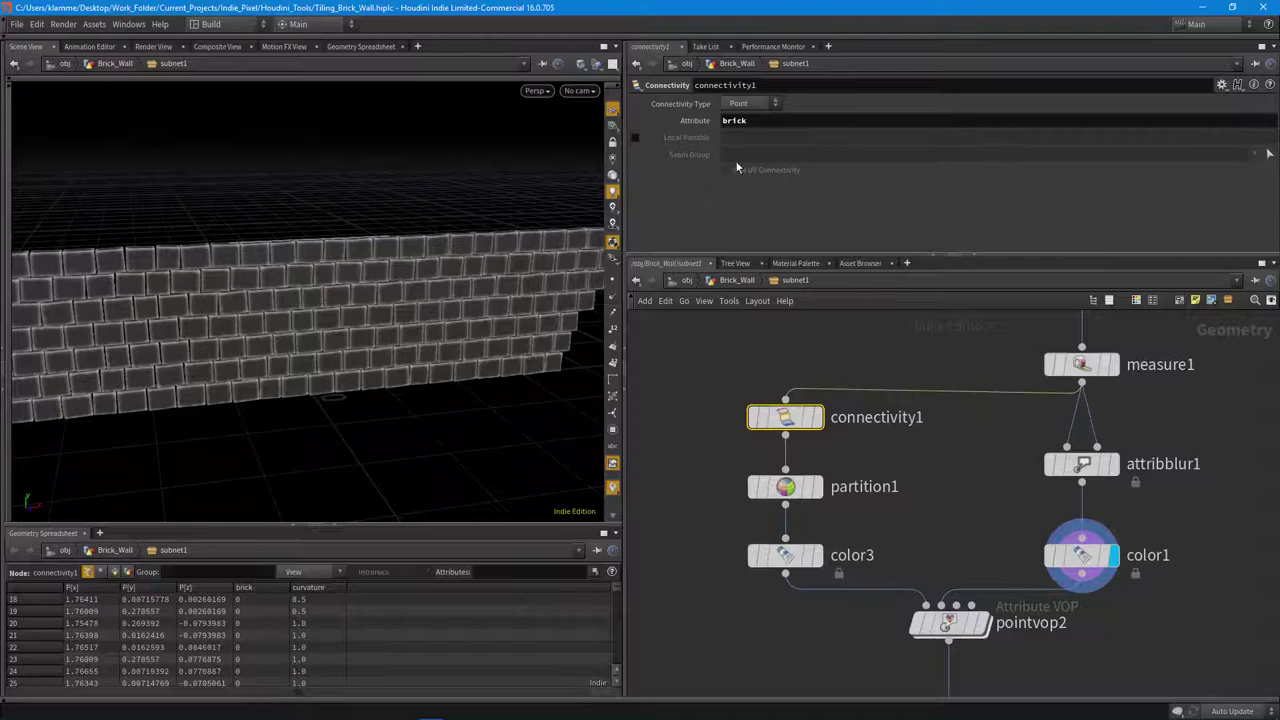
double_click(755, 121)
Display and select partition1 to examine its brick partition rule.
click(813, 458)
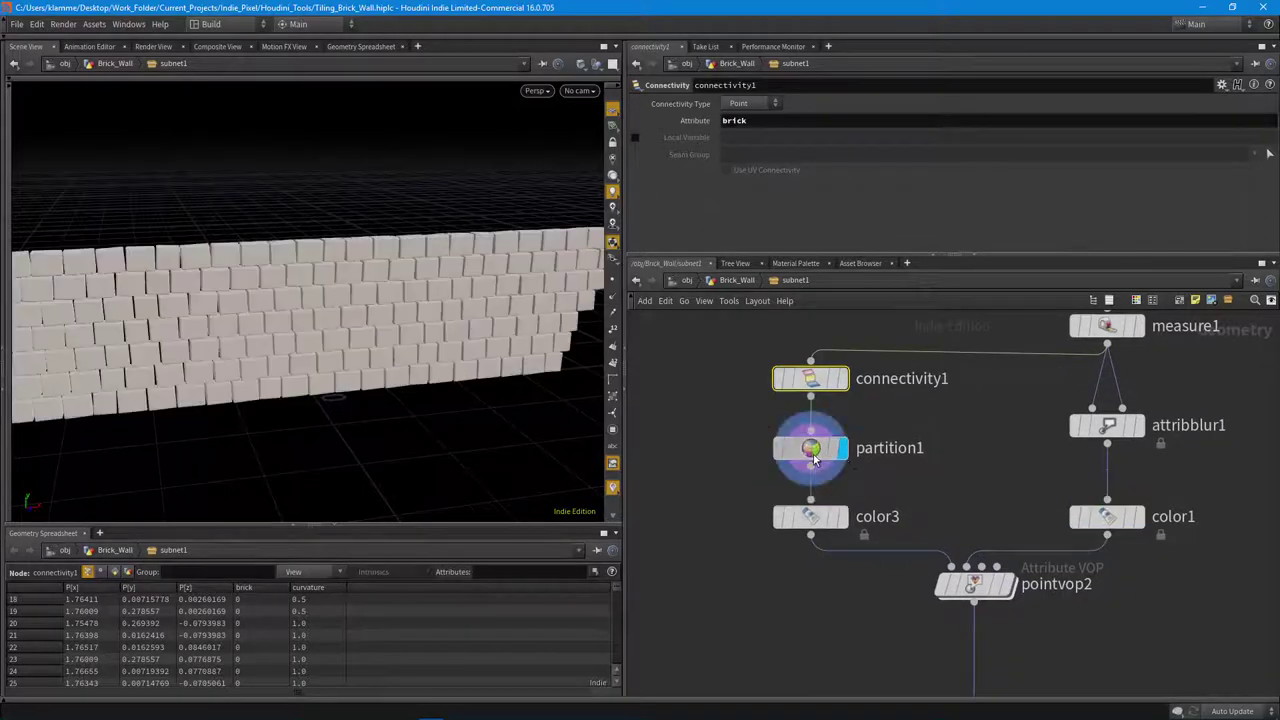
click(813, 458)
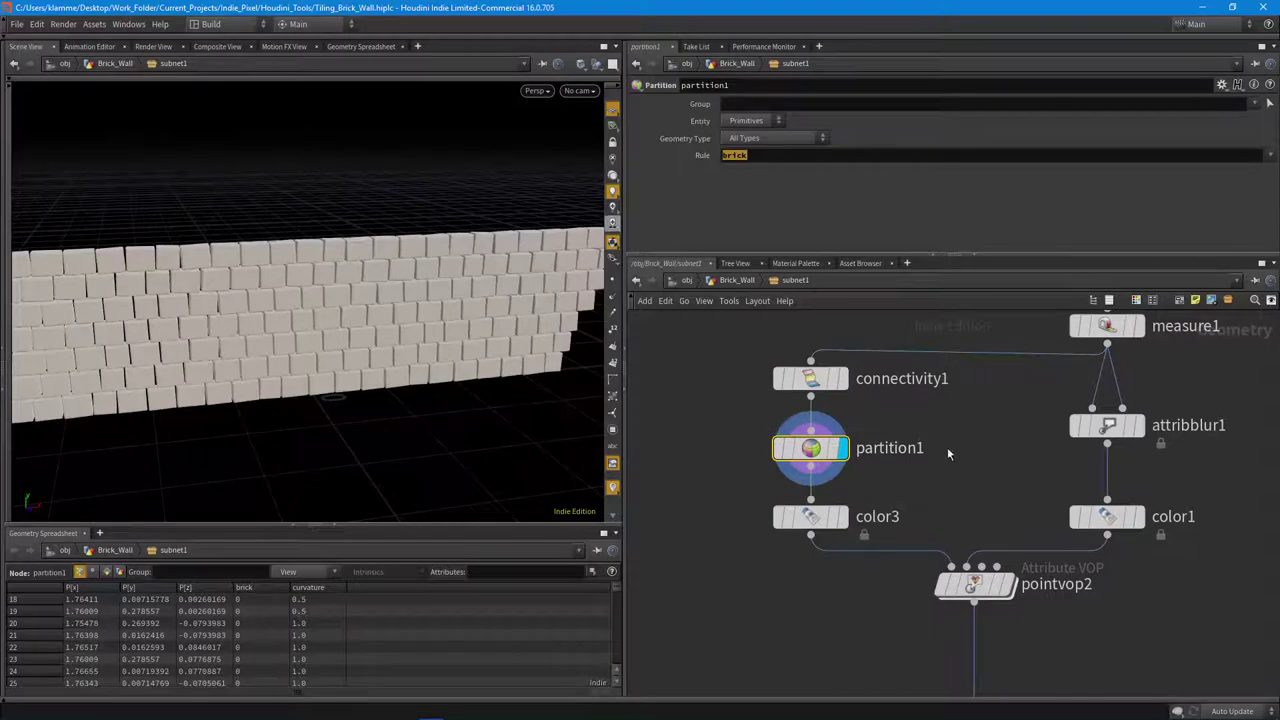
Display color3 and inspect how it colors the bricks randomly from the brick attribute.
middle_drag(947, 447, 938, 422)
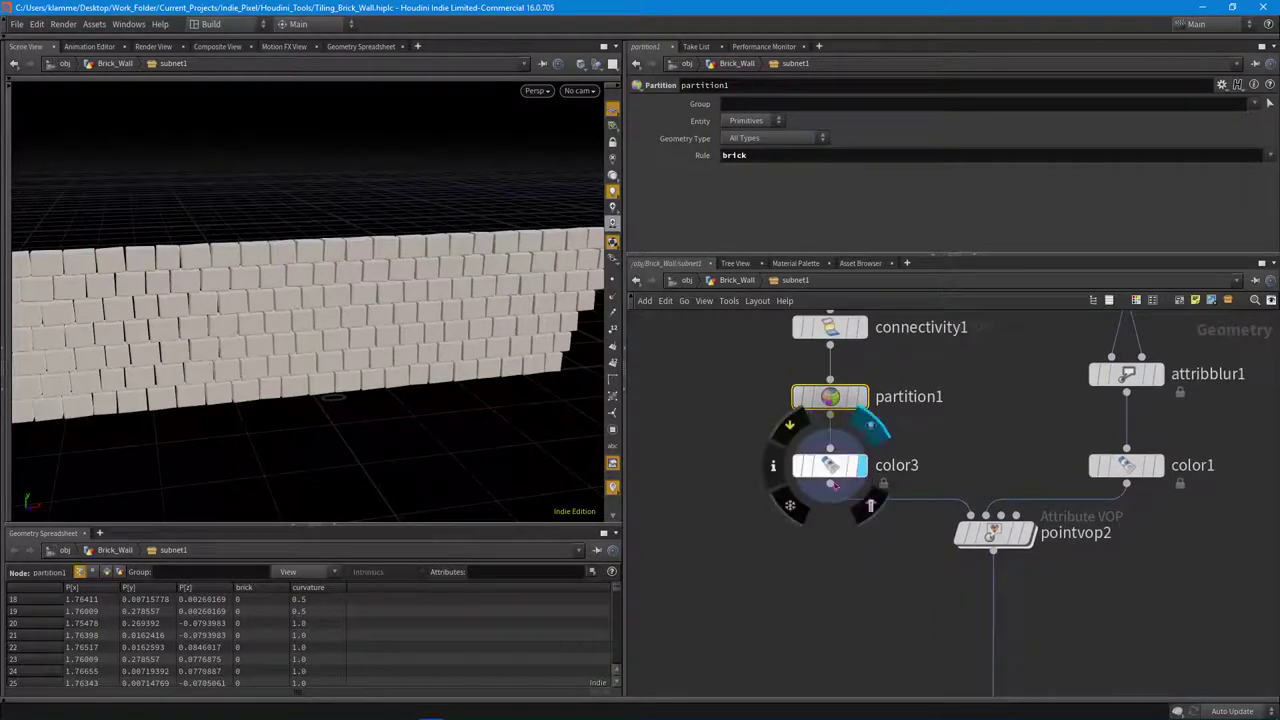
click(828, 476)
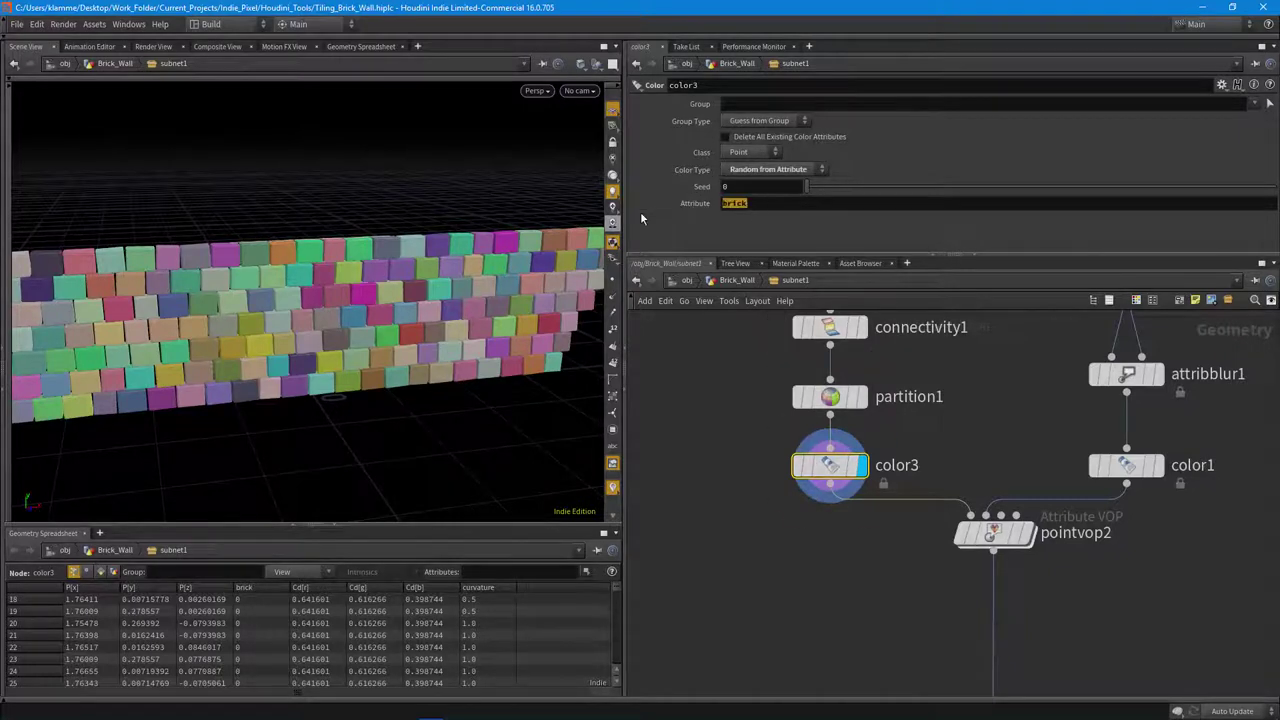
drag(380, 383, 328, 407)
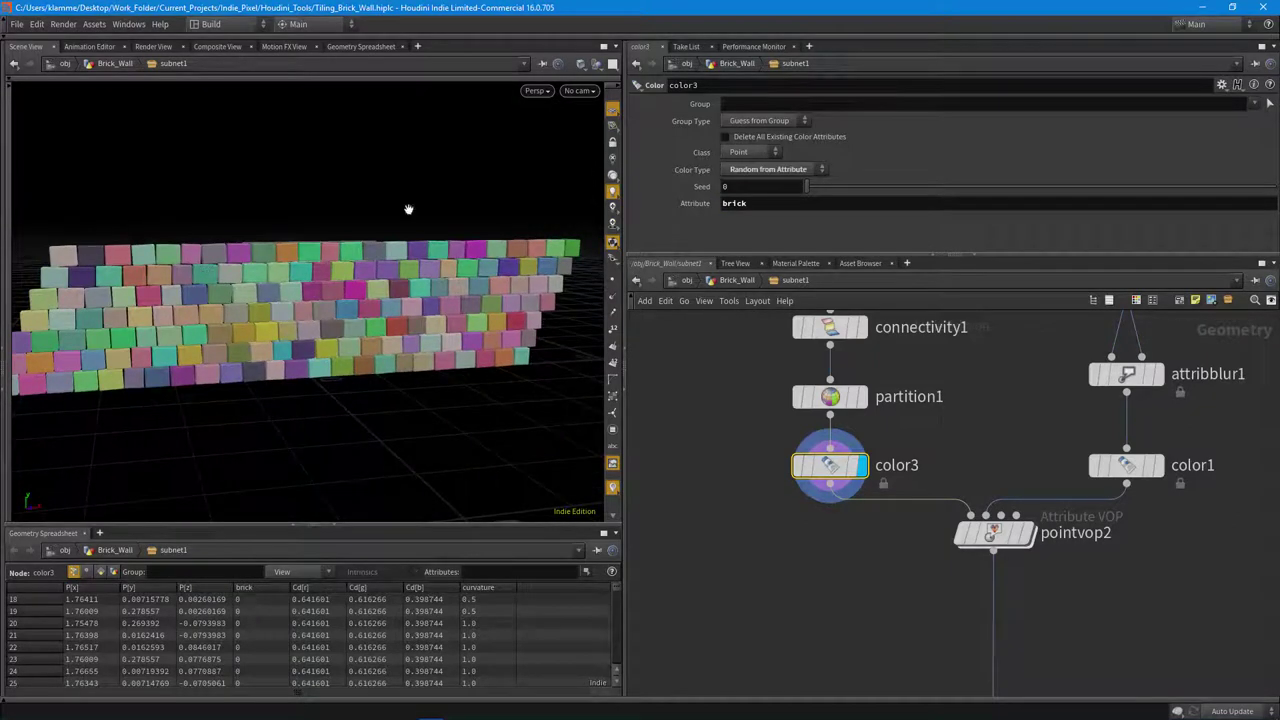
Display pointvop2 and inspect the mixed brick and edge colors on the wall up close.
middle_drag(1143, 597, 1089, 515)
click(971, 456)
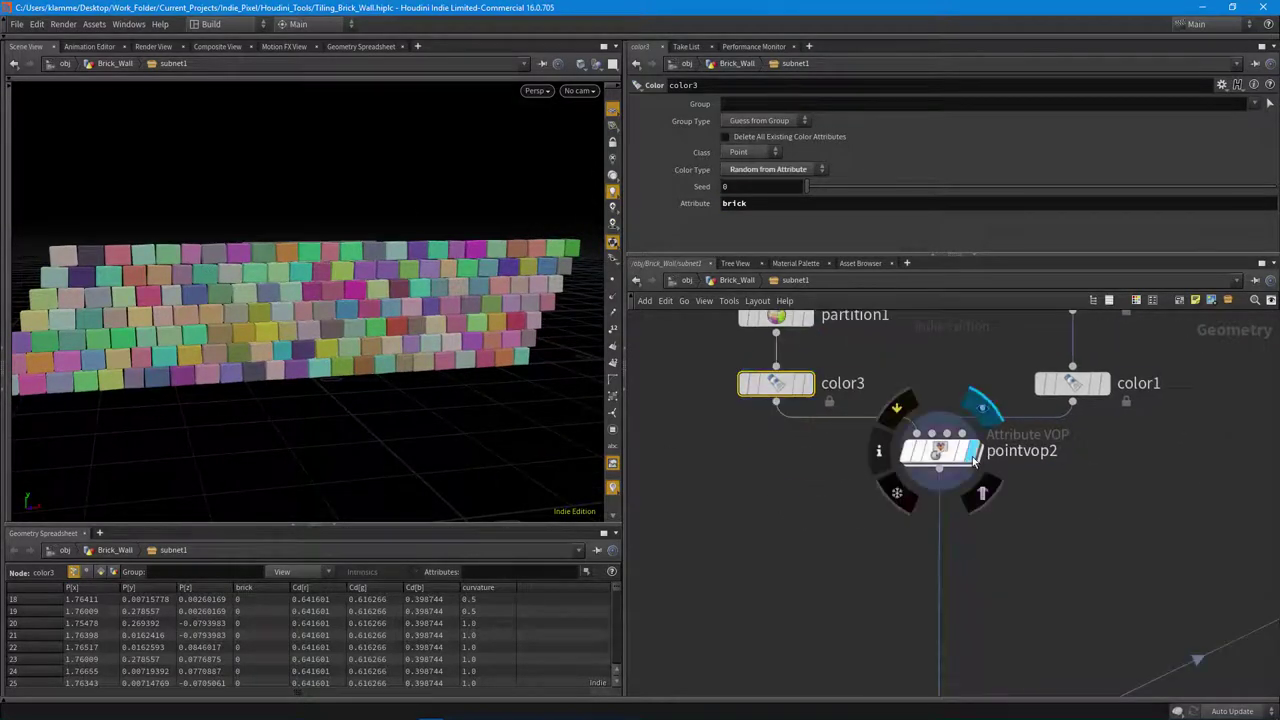
click(940, 462)
drag(940, 462, 922, 472)
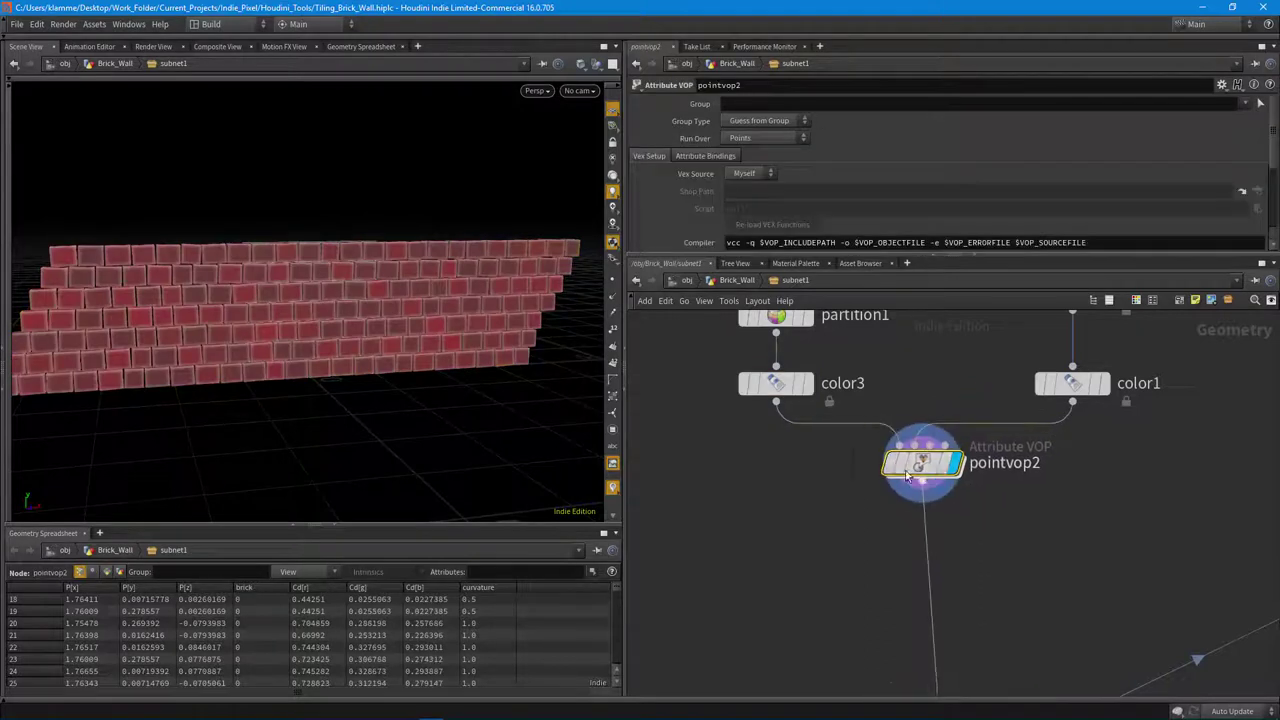
scroll(420, 429, up, 3)
drag(416, 341, 345, 350)
right_drag(345, 350, 421, 234)
right_drag(387, 300, 303, 320)
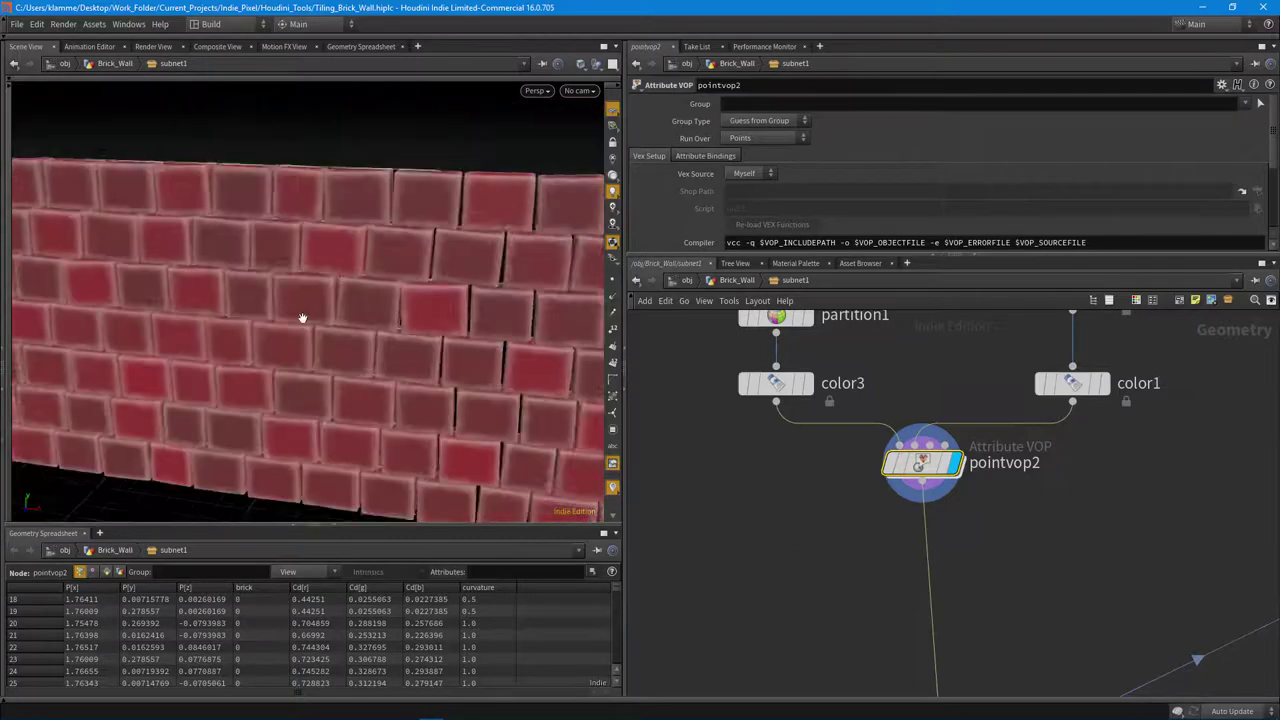
drag(303, 320, 385, 325)
Open pointvop2's VEX network in a maximized network editor with the parameter overlay shown and frame its first nodes.
double_click(921, 465)
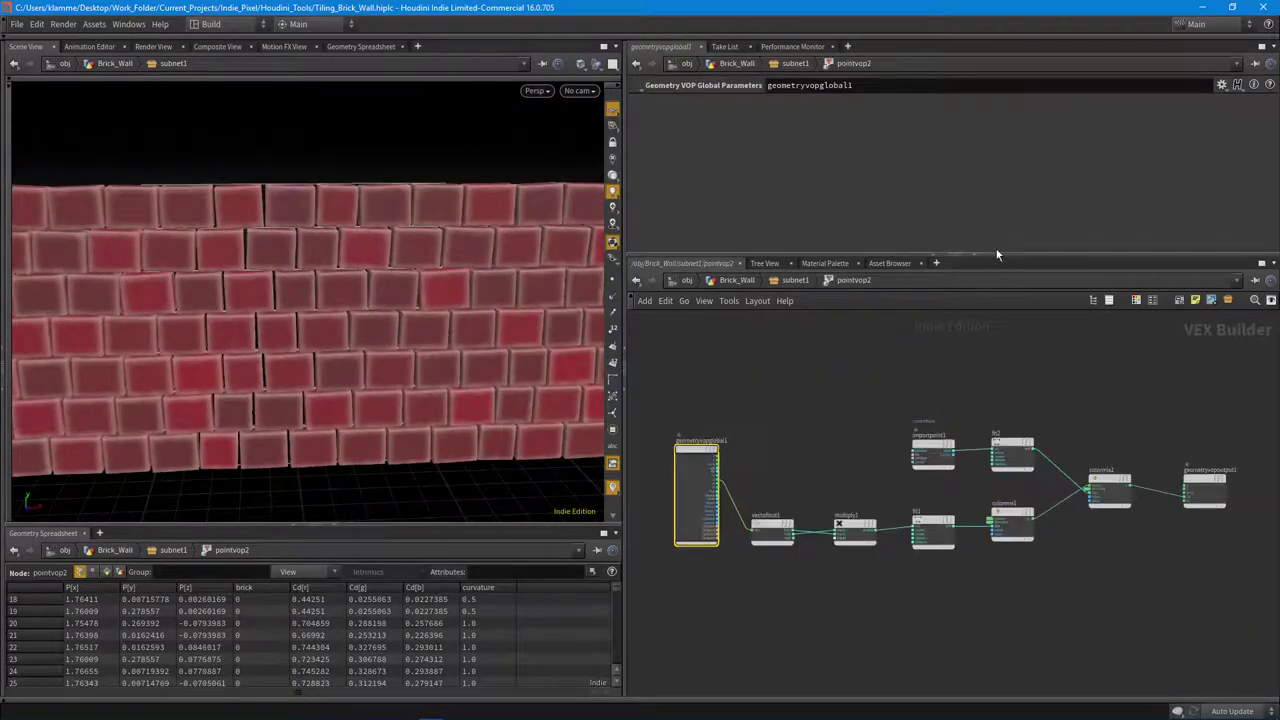
drag(997, 255, 997, 228)
key(ctrl+b)
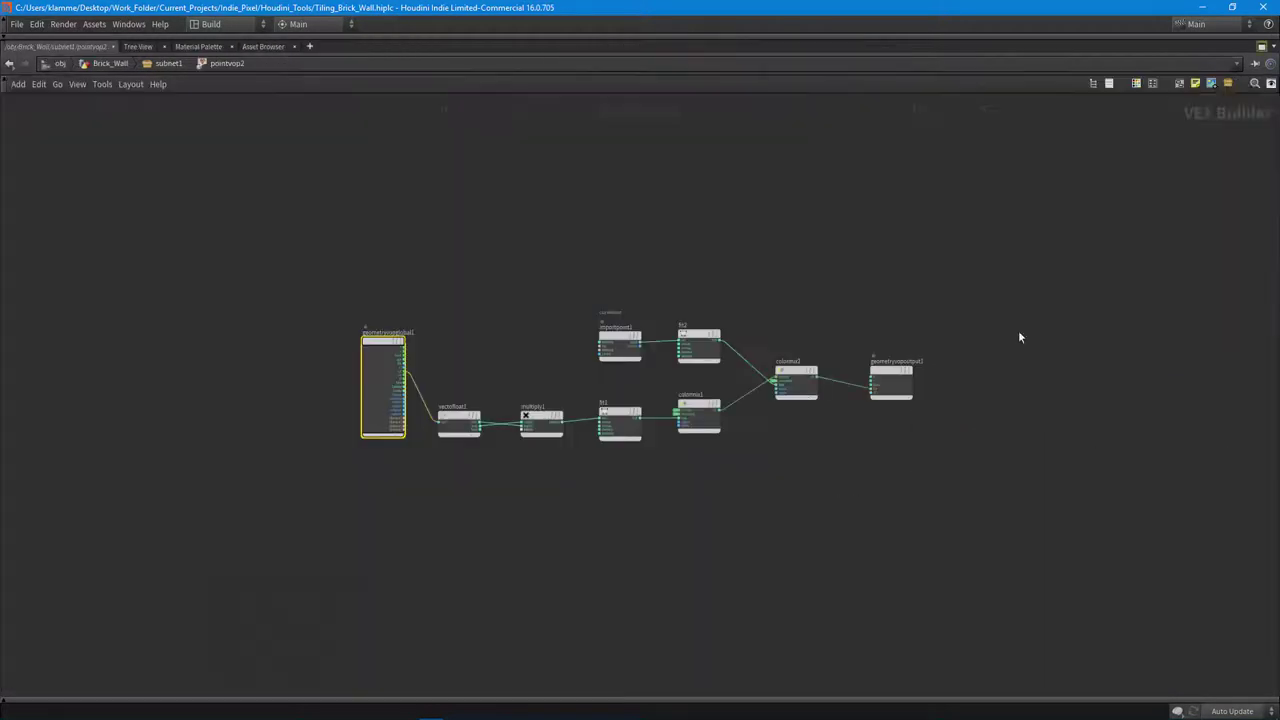
key(p)
middle_drag(757, 471, 775, 472)
scroll(573, 394, up, 6)
middle_drag(540, 383, 785, 358)
Examine how Cd from geometryvopglobal1 passes through vectofloat1 into multiply1, and restore the split pane layout.
drag(343, 204, 266, 216)
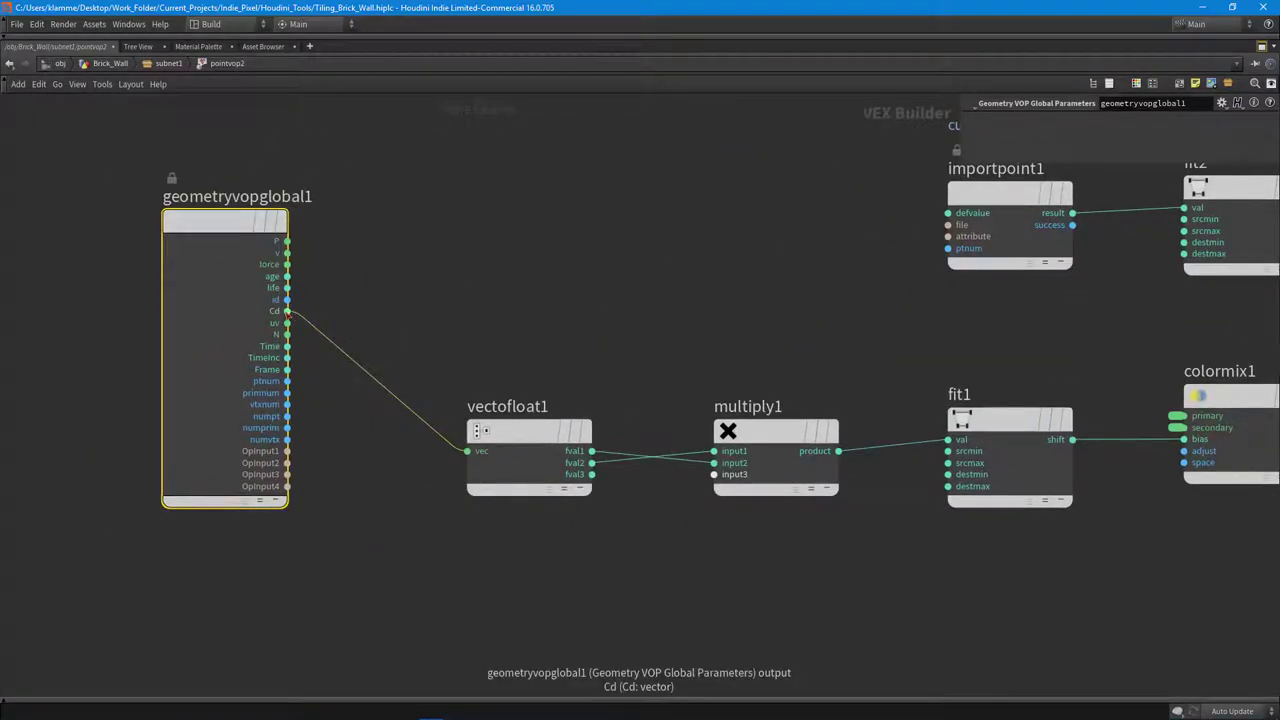
drag(508, 432, 479, 432)
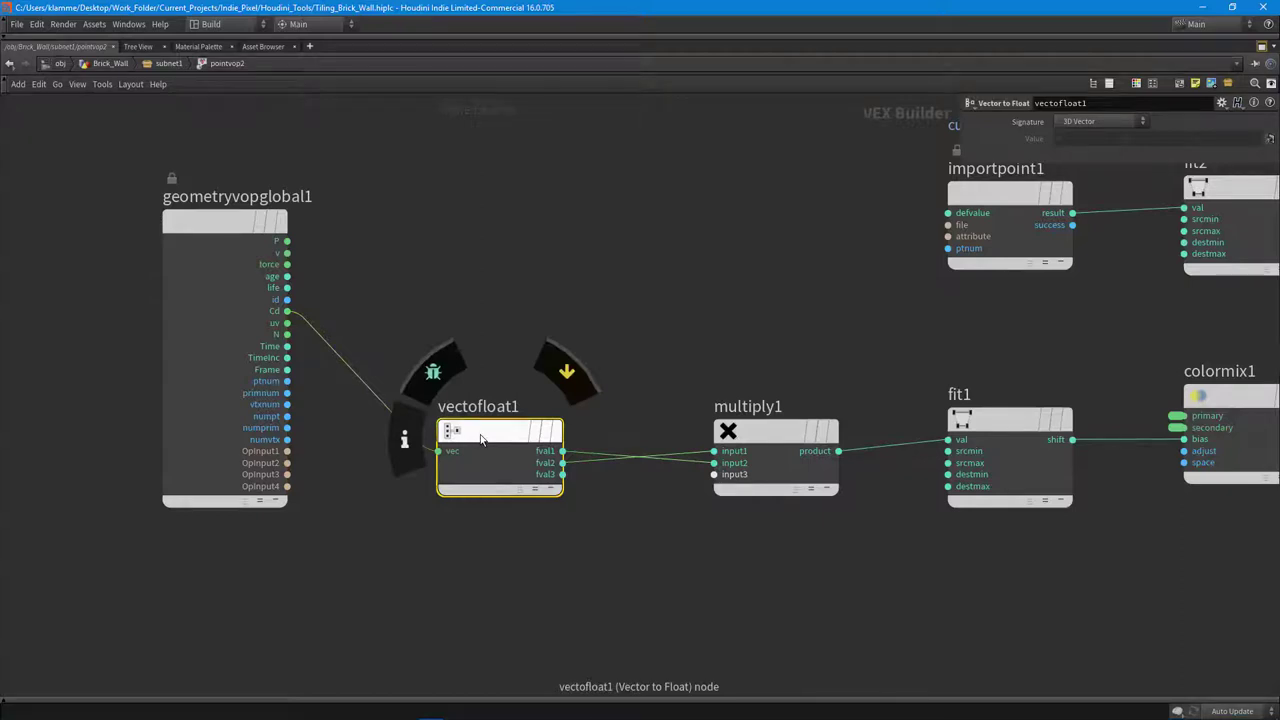
middle_drag(830, 357, 608, 384)
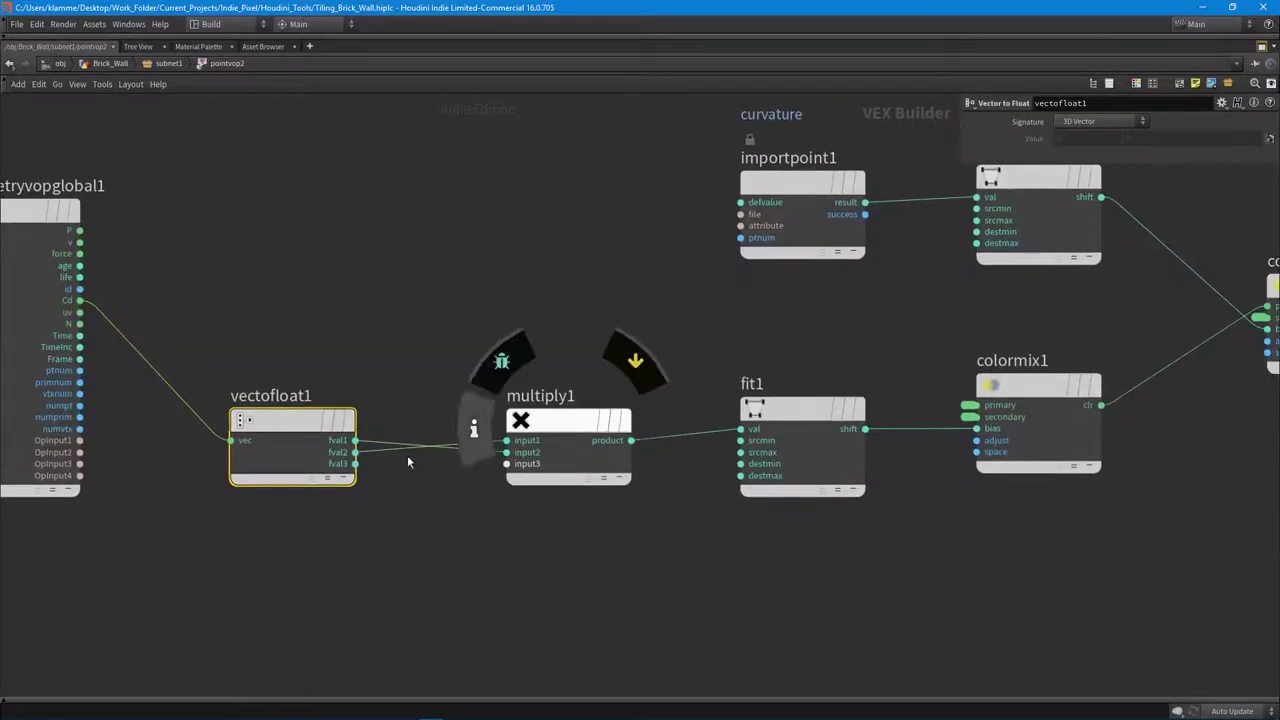
middle_drag(431, 456, 544, 461)
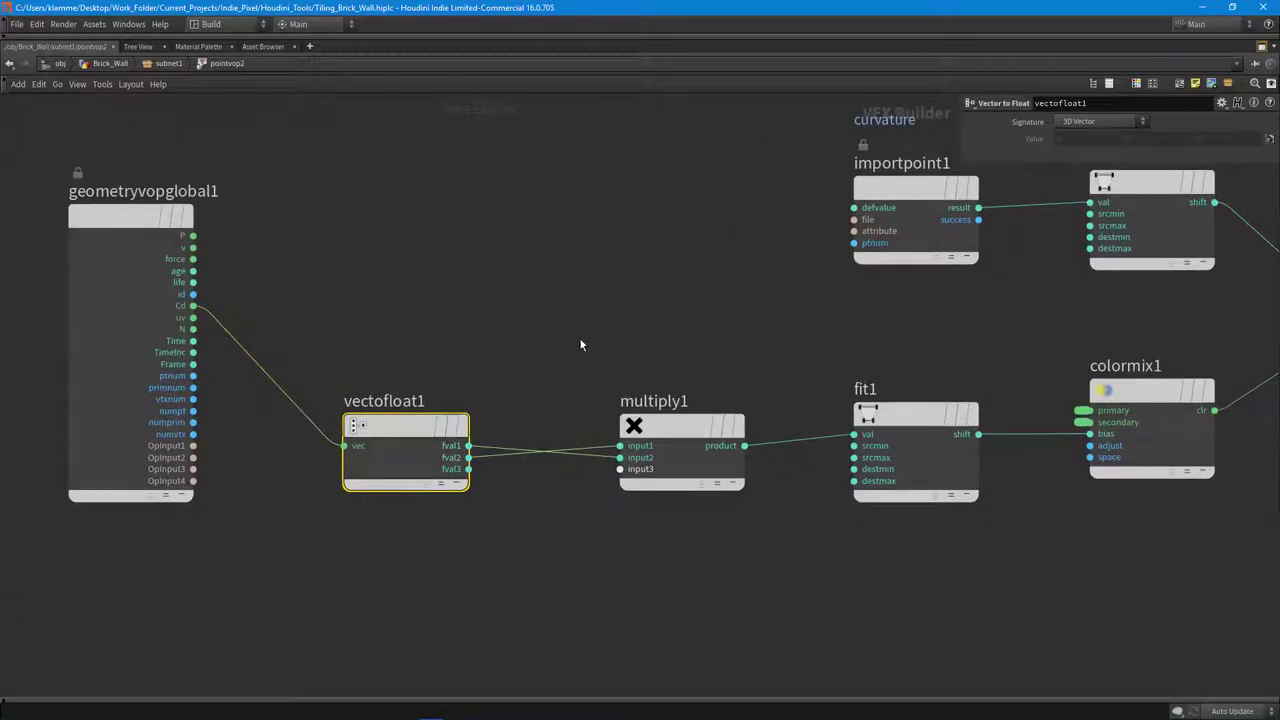
click(1262, 46)
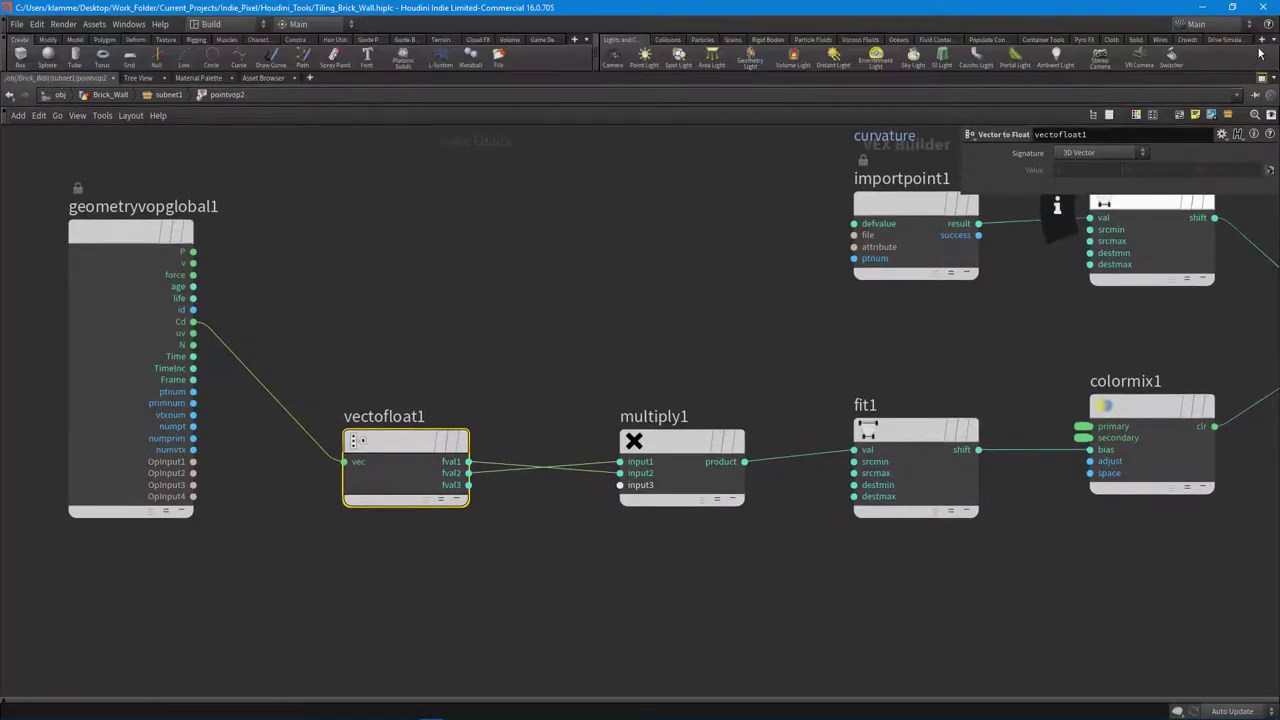
click(4, 56)
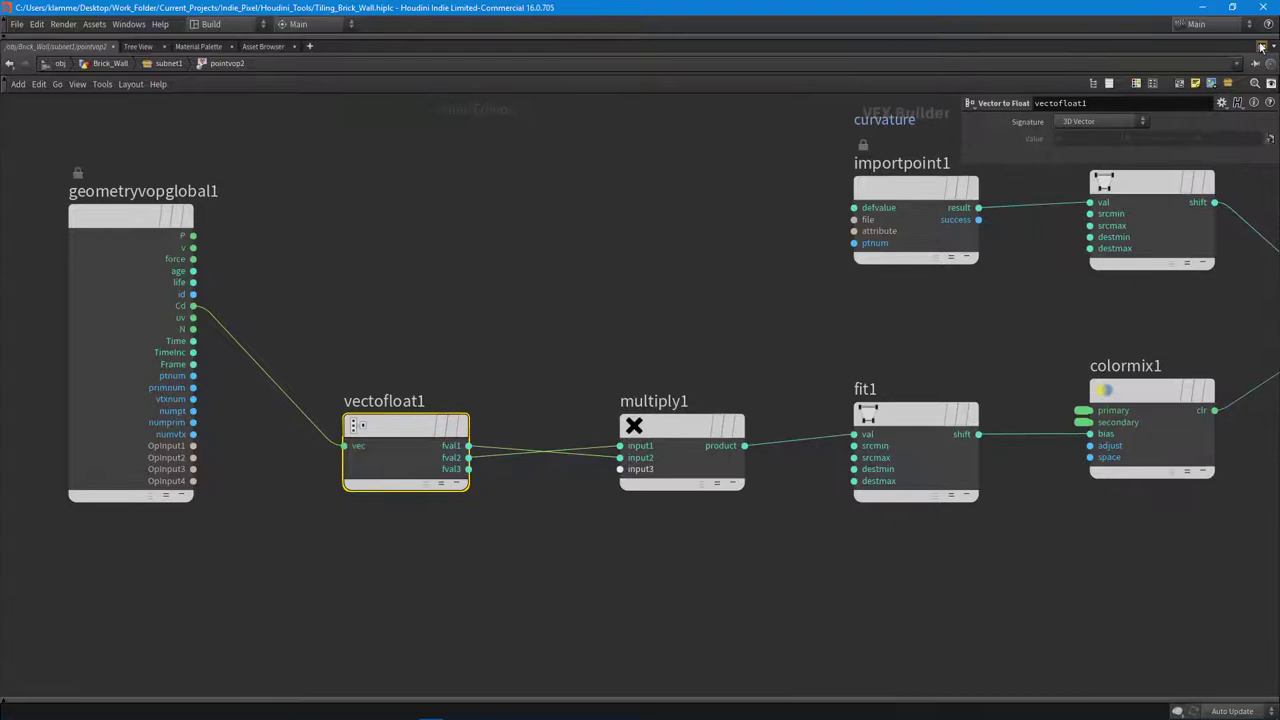
click(1262, 46)
Preview multiply1 on the wall by wiring its product output to Cd on geometryvopoutput1, and examine multiply1's inputs.
scroll(865, 446, down, 3)
middle_drag(903, 534, 841, 515)
middle_drag(1067, 526, 796, 523)
click(655, 453)
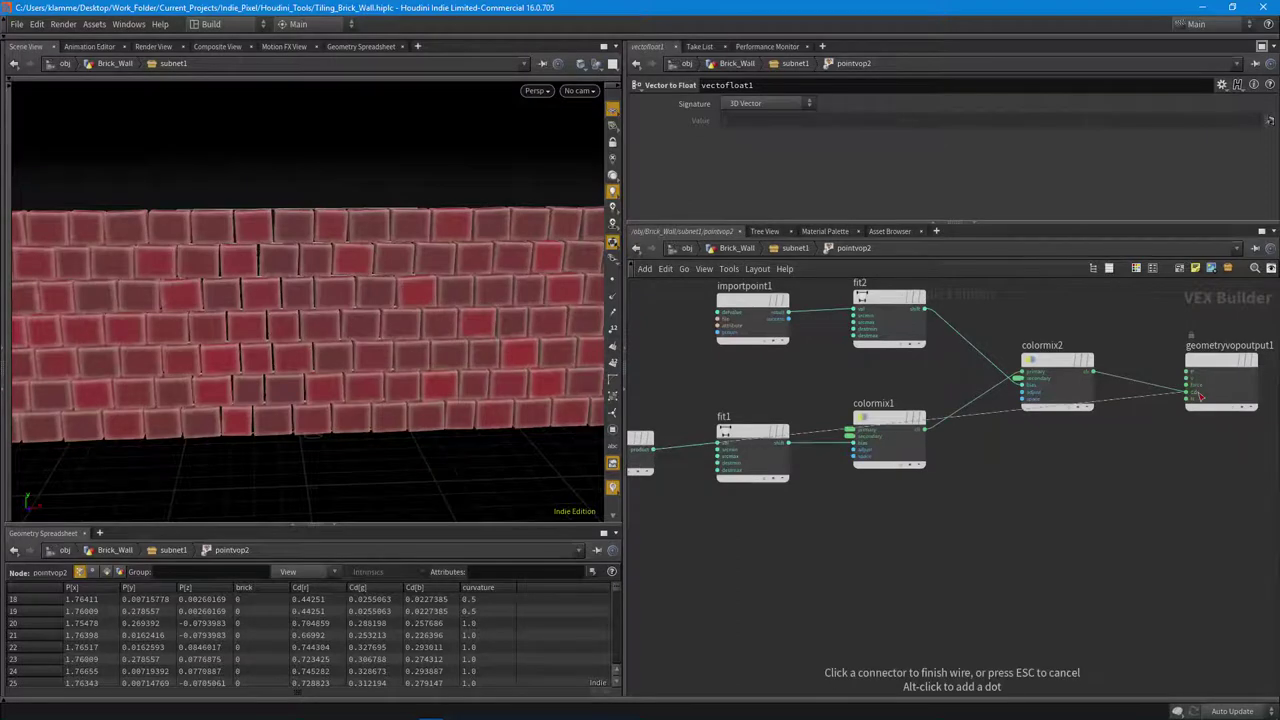
click(1188, 392)
drag(272, 348, 240, 345)
middle_drag(812, 534, 1099, 533)
middle_drag(774, 516, 854, 537)
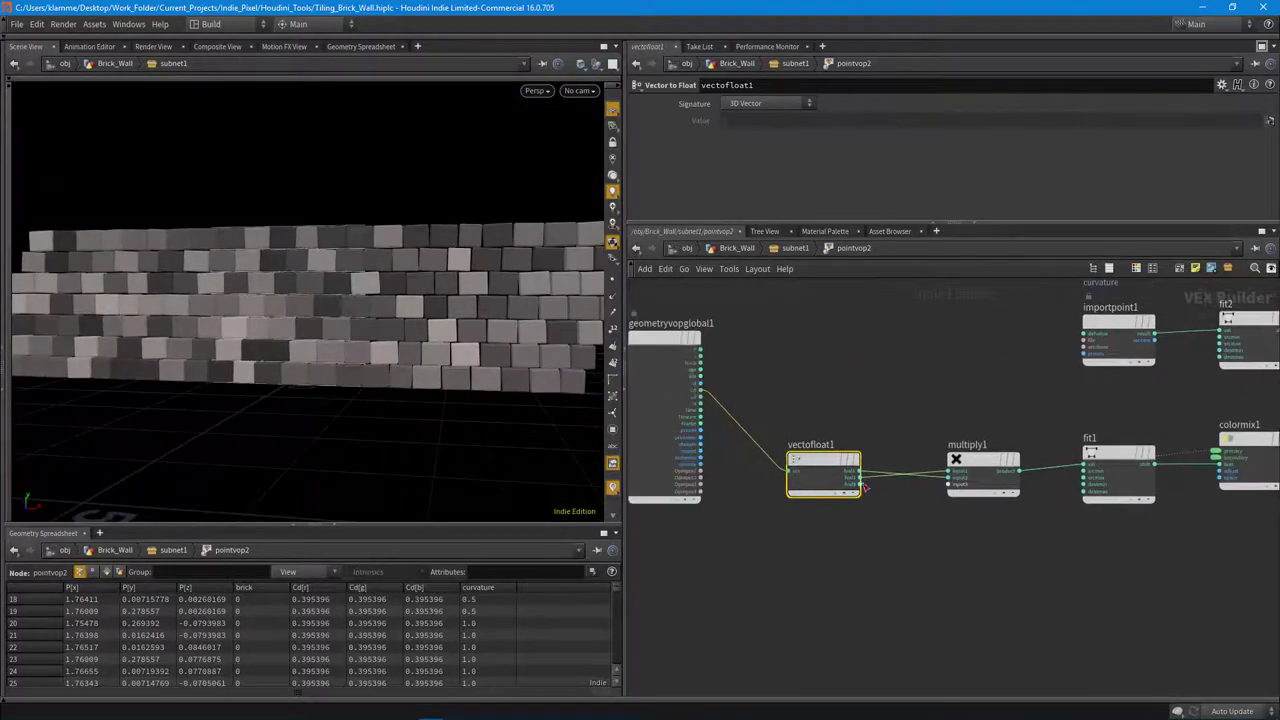
scroll(900, 524, up, 3)
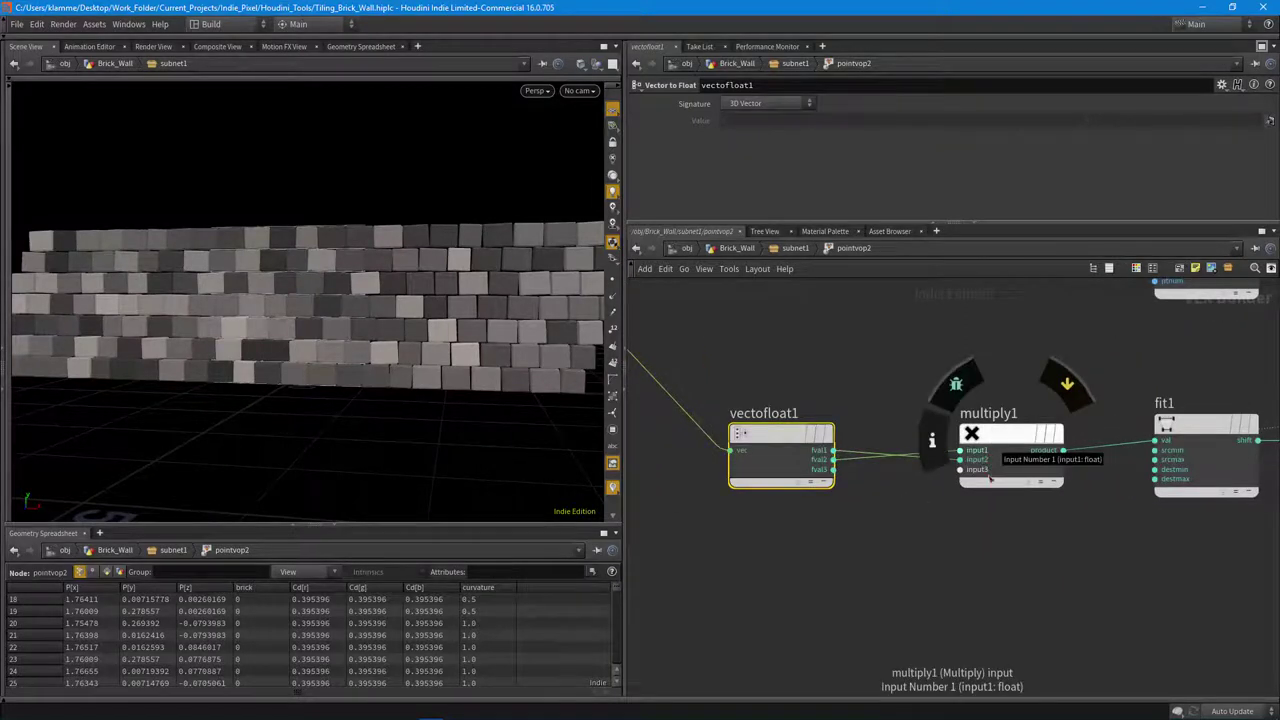
drag(329, 429, 343, 443)
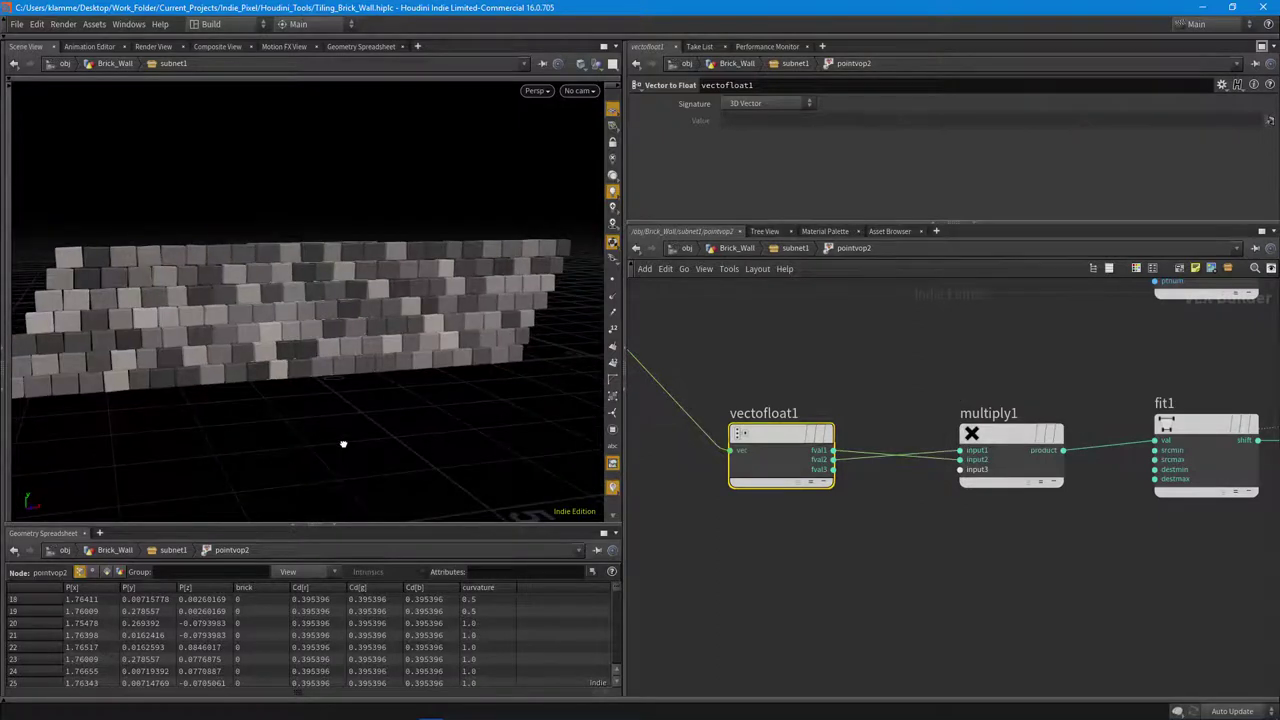
Try a Destination Min of 0.156 on fit1 and wire its shift output to Cd on geometryvopoutput1.
middle_drag(949, 543, 707, 537)
click(968, 447)
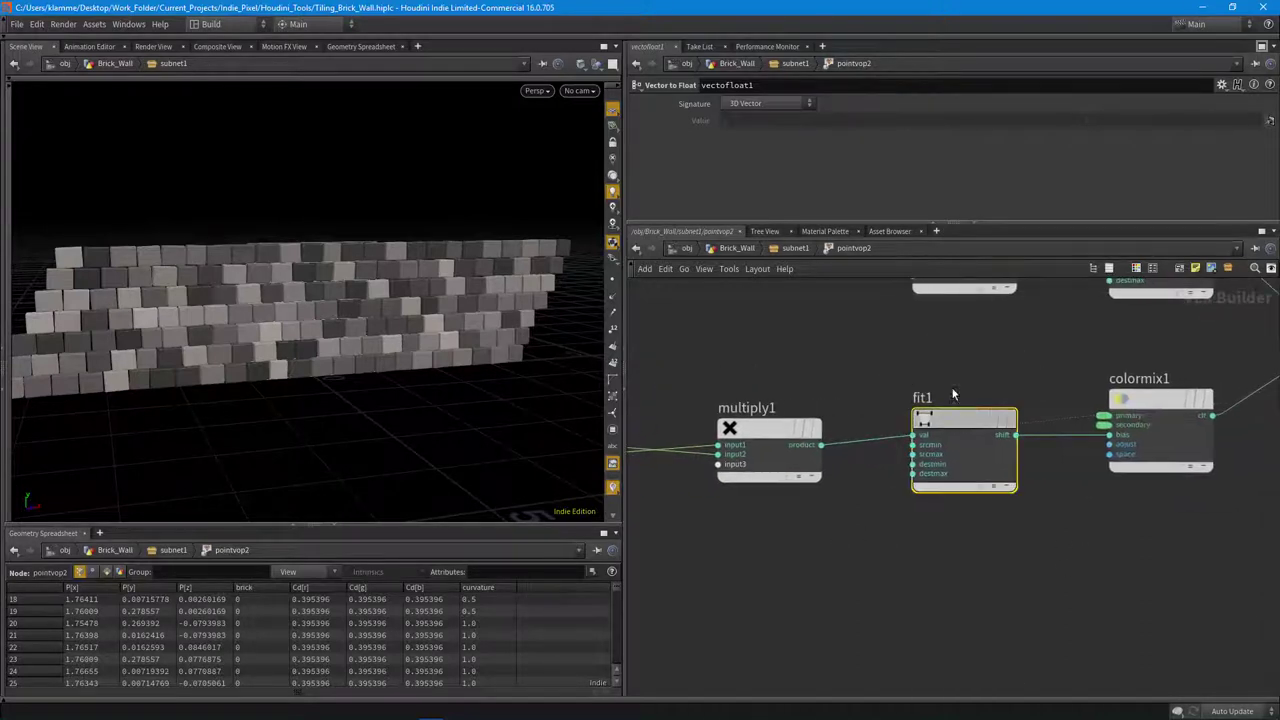
drag(956, 154, 874, 158)
middle_drag(1029, 441, 781, 452)
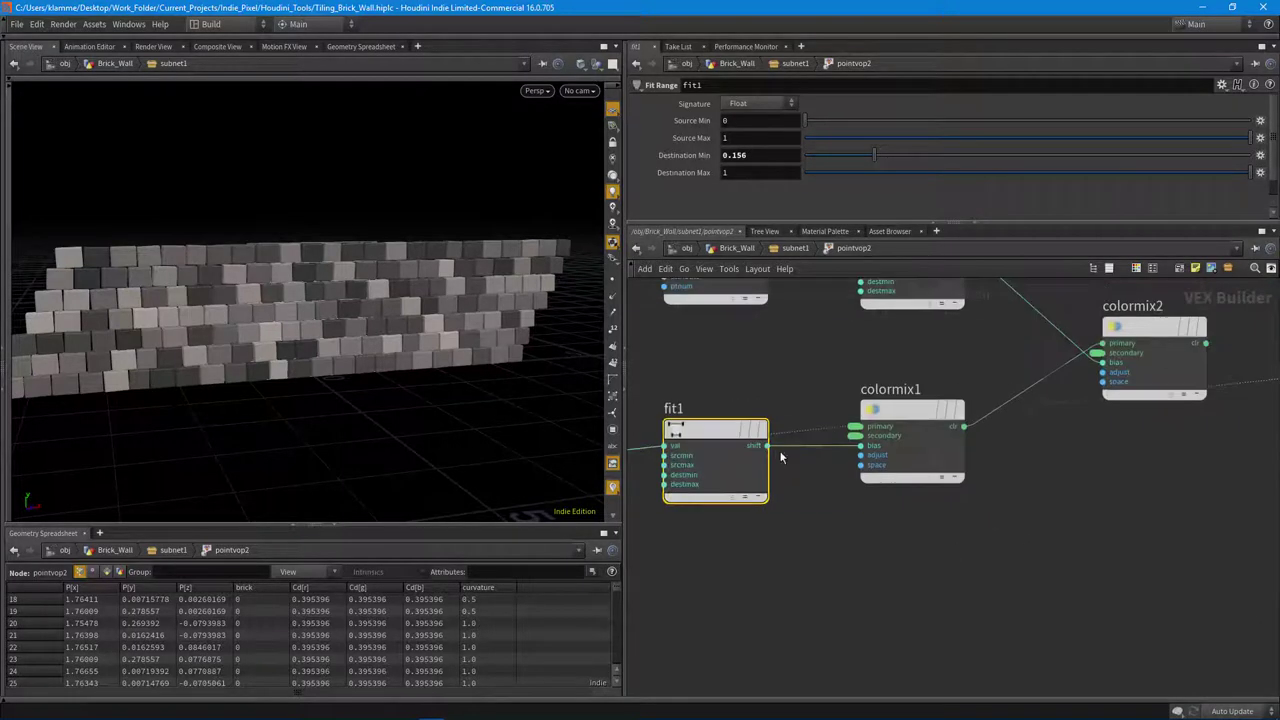
click(767, 446)
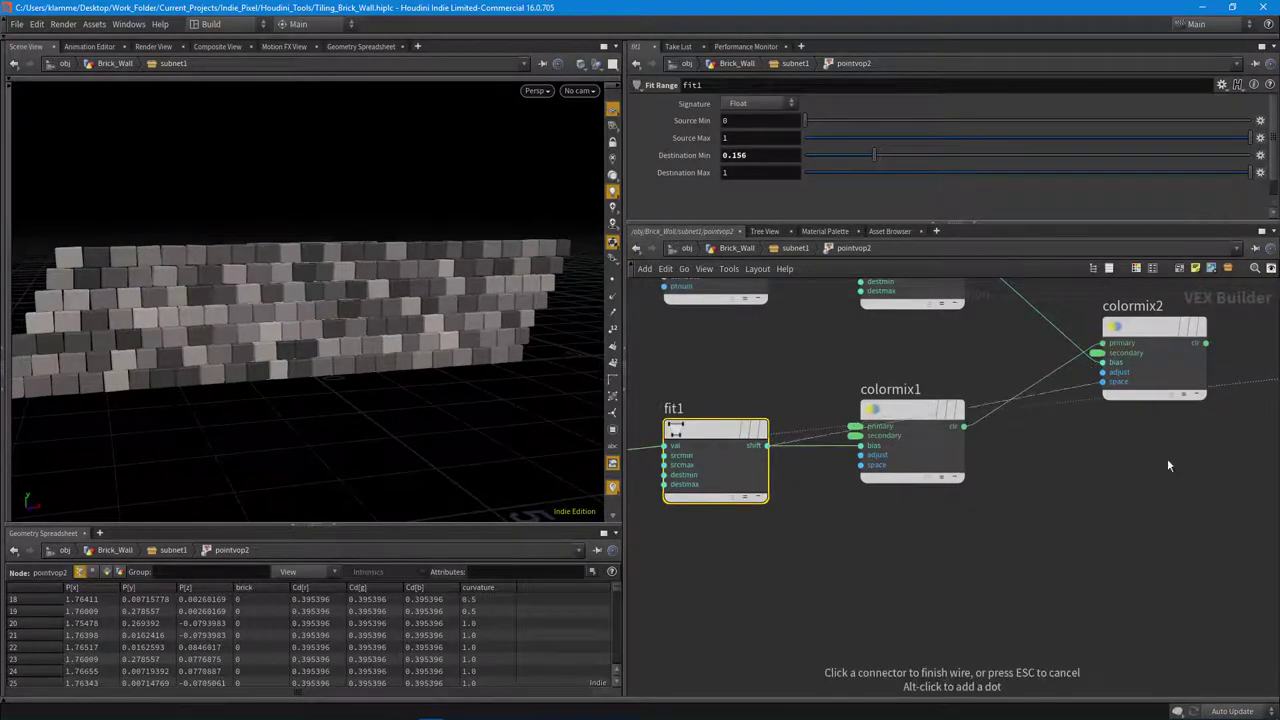
middle_drag(1256, 470, 978, 456)
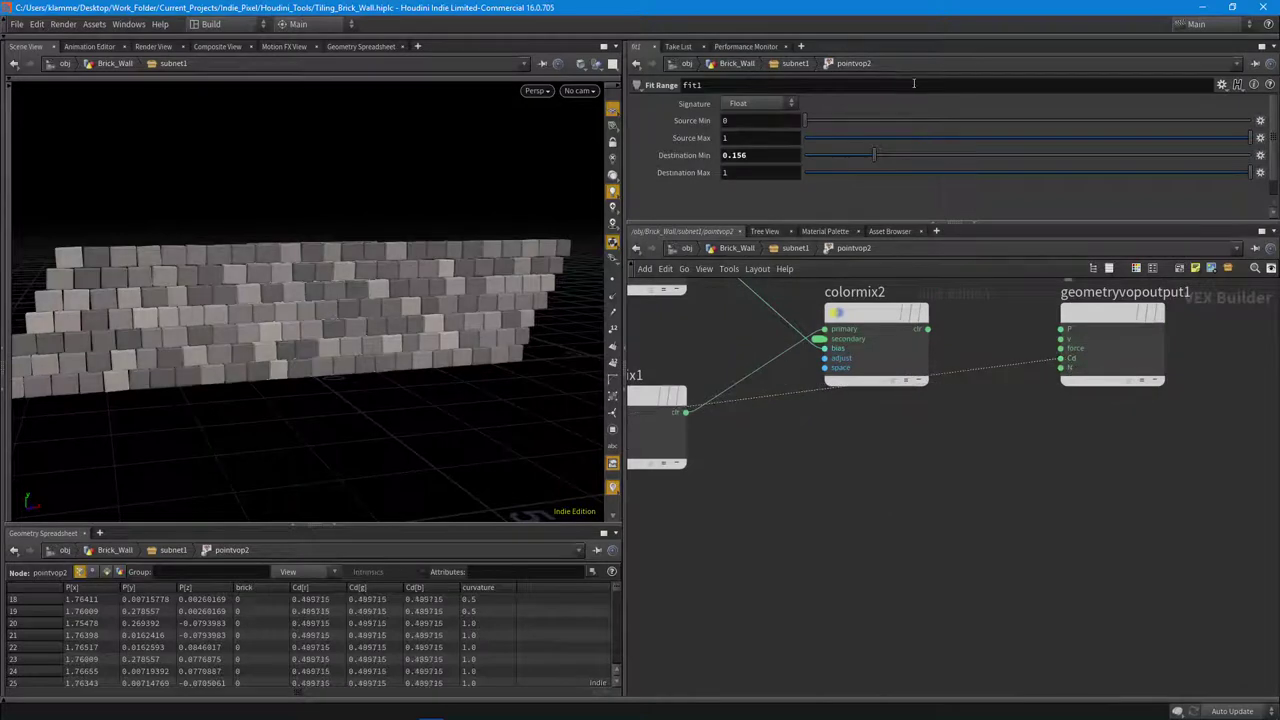
Test fit1 with Destination Min 0.051 and Destination Max 0.564, and return its source and destination ranges to 0 and 1.
drag(978, 158, 827, 155)
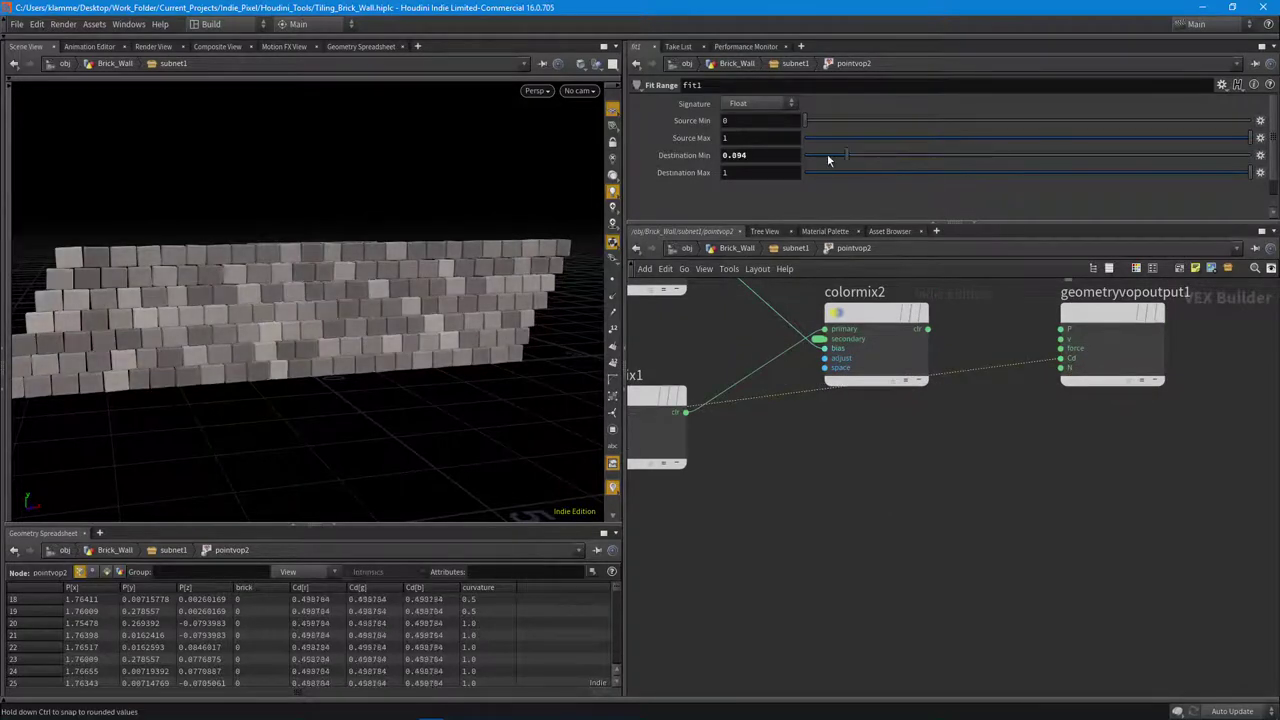
drag(1233, 180, 1058, 188)
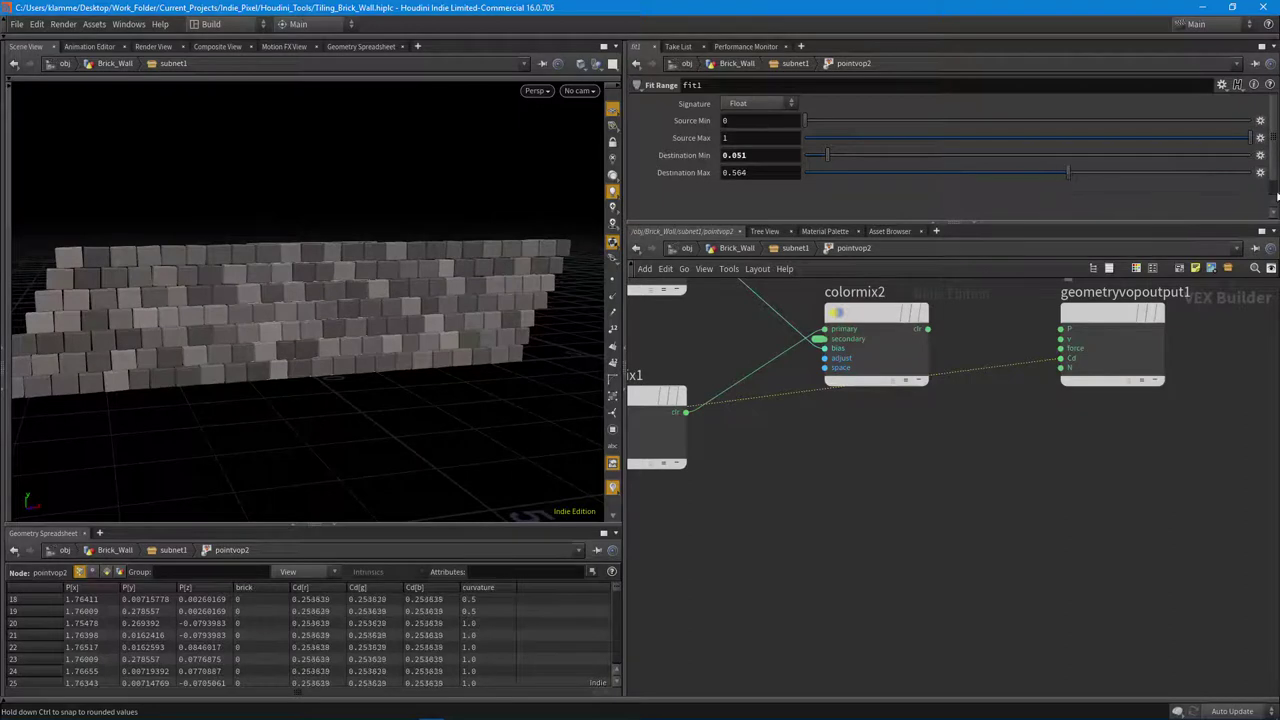
drag(1277, 196, 1270, 192)
mouse_move(830, 157)
mouse_down()
mouse_move(796, 155)
mouse_move(825, 122)
mouse_move(928, 120)
mouse_move(817, 118)
mouse_move(972, 118)
mouse_move(817, 120)
mouse_up()
mouse_move(1135, 156)
mouse_down()
mouse_move(1081, 149)
mouse_move(1255, 138)
mouse_up()
ctrl+middle_click(831, 120)
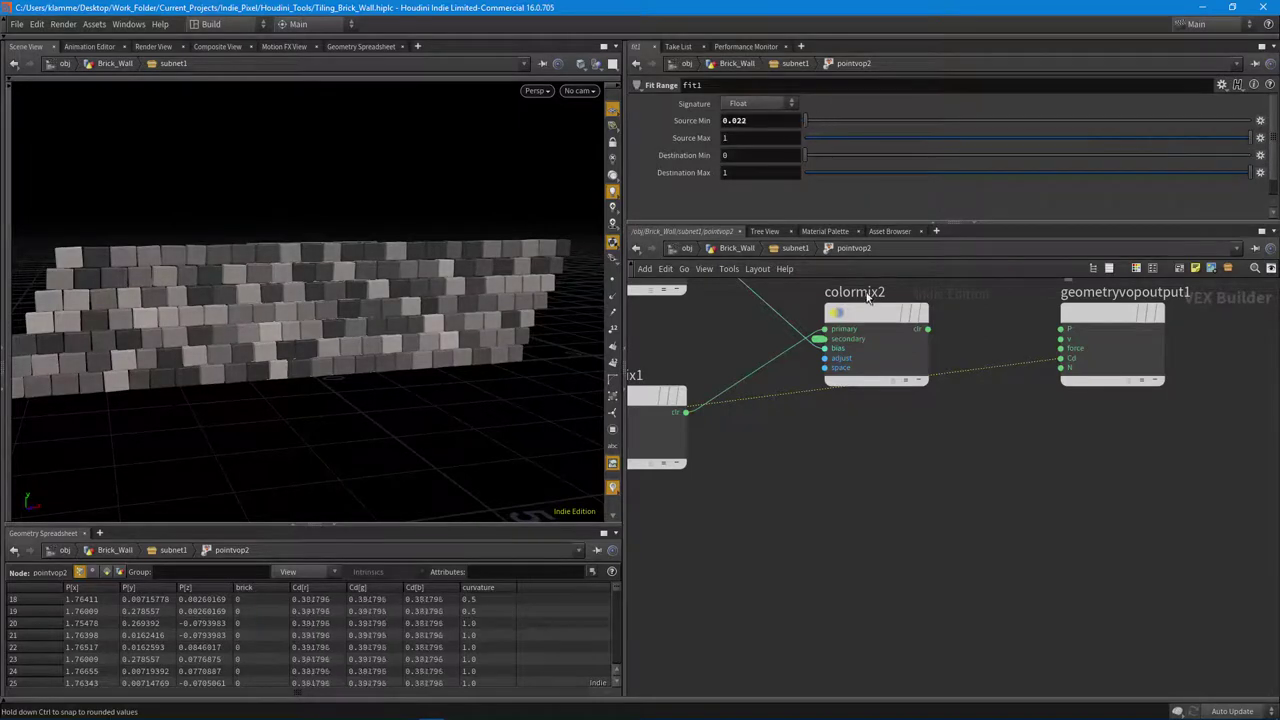
Preview the imported curvature by wiring importpoint1's result output to Cd on geometryvopoutput1.
scroll(1041, 546, down, 5)
scroll(831, 518, up, 5)
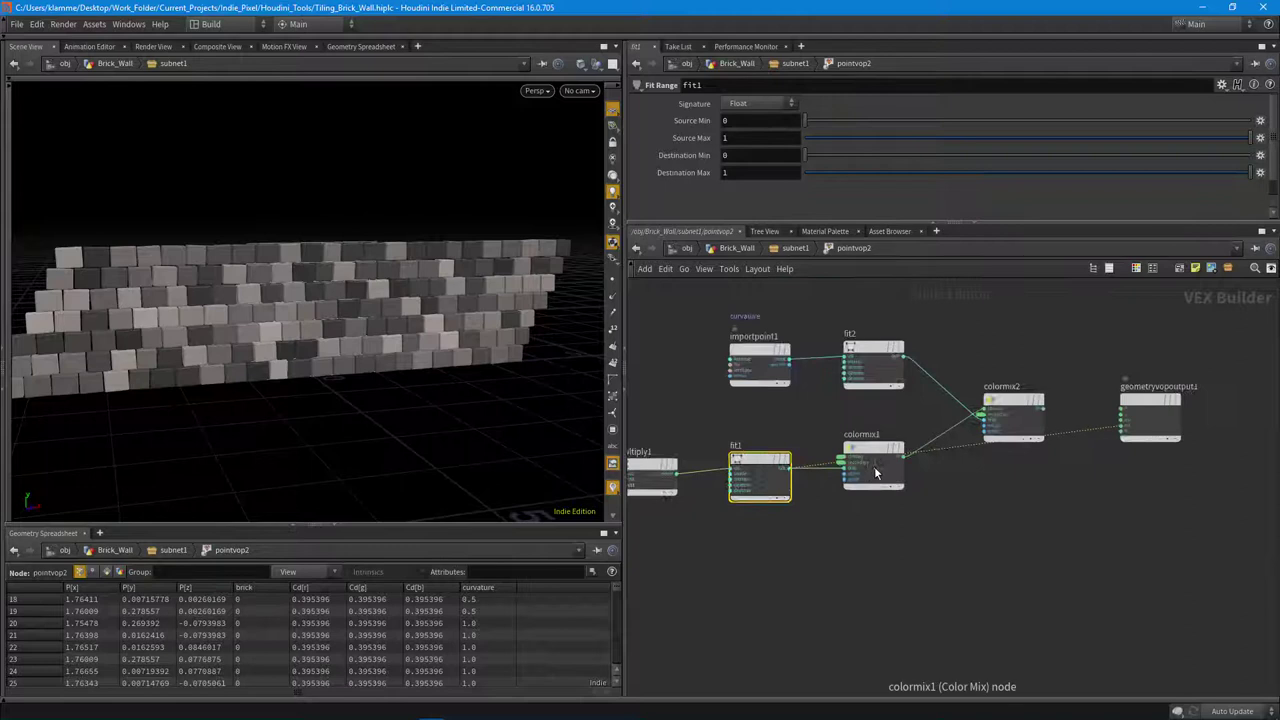
middle_drag(800, 350, 796, 435)
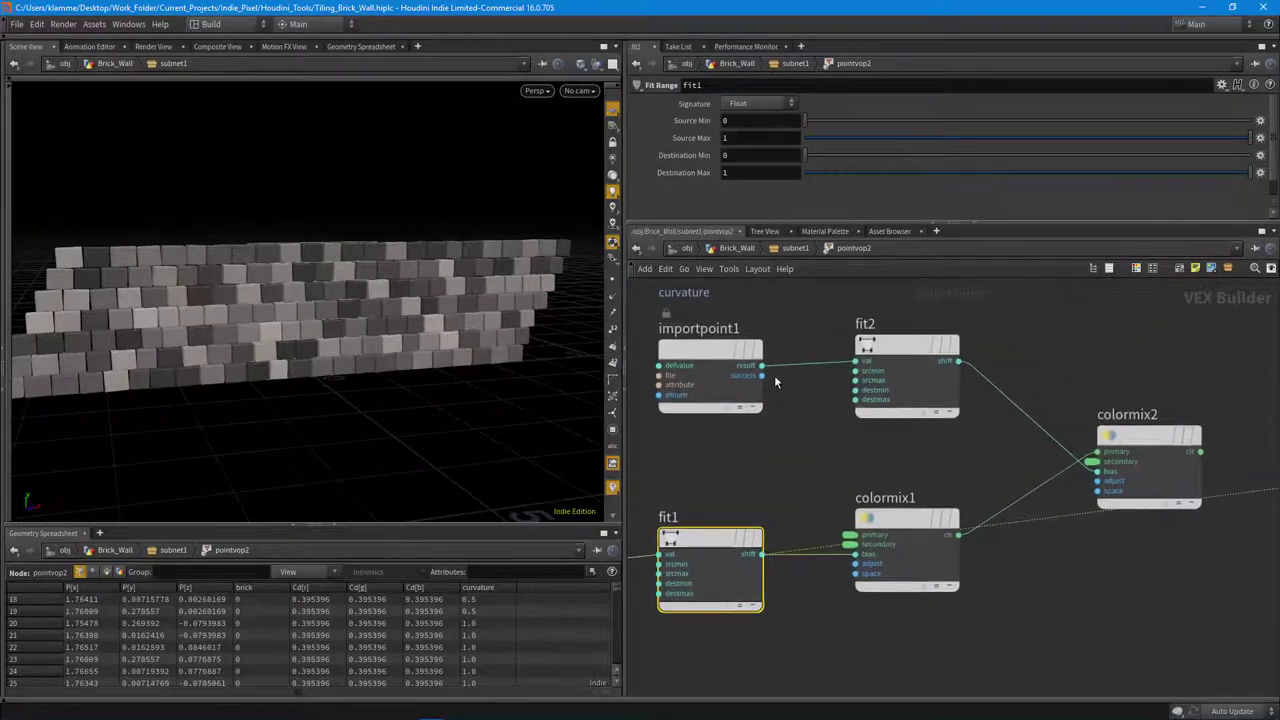
click(761, 365)
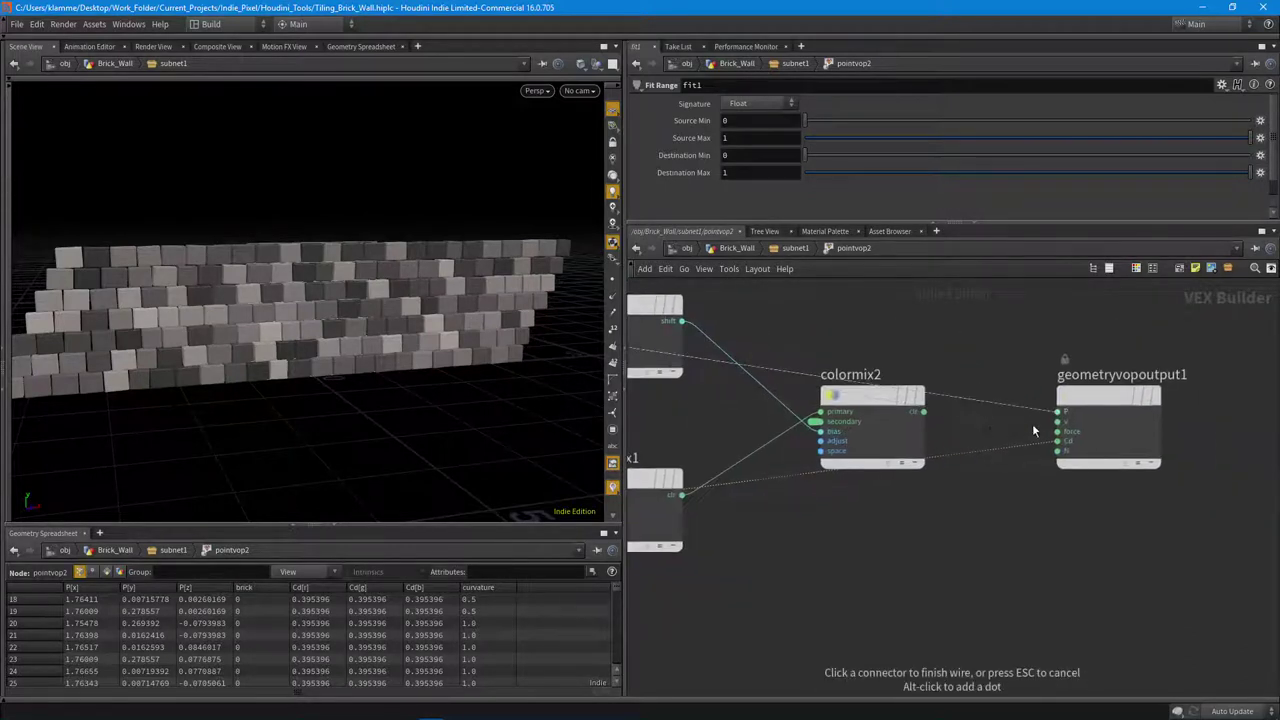
click(1057, 441)
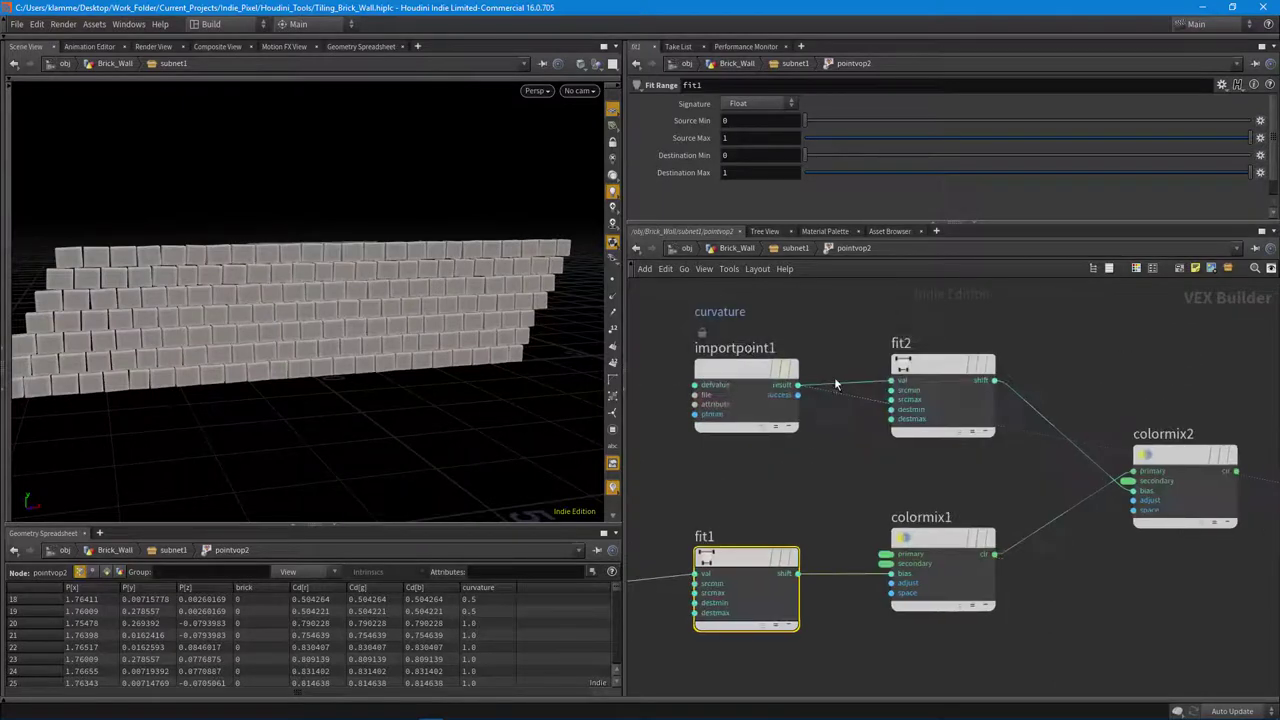
Preview the remapped curvature by wiring fit2's shift output to Cd on geometryvopoutput1.
mouse_move(733, 381)
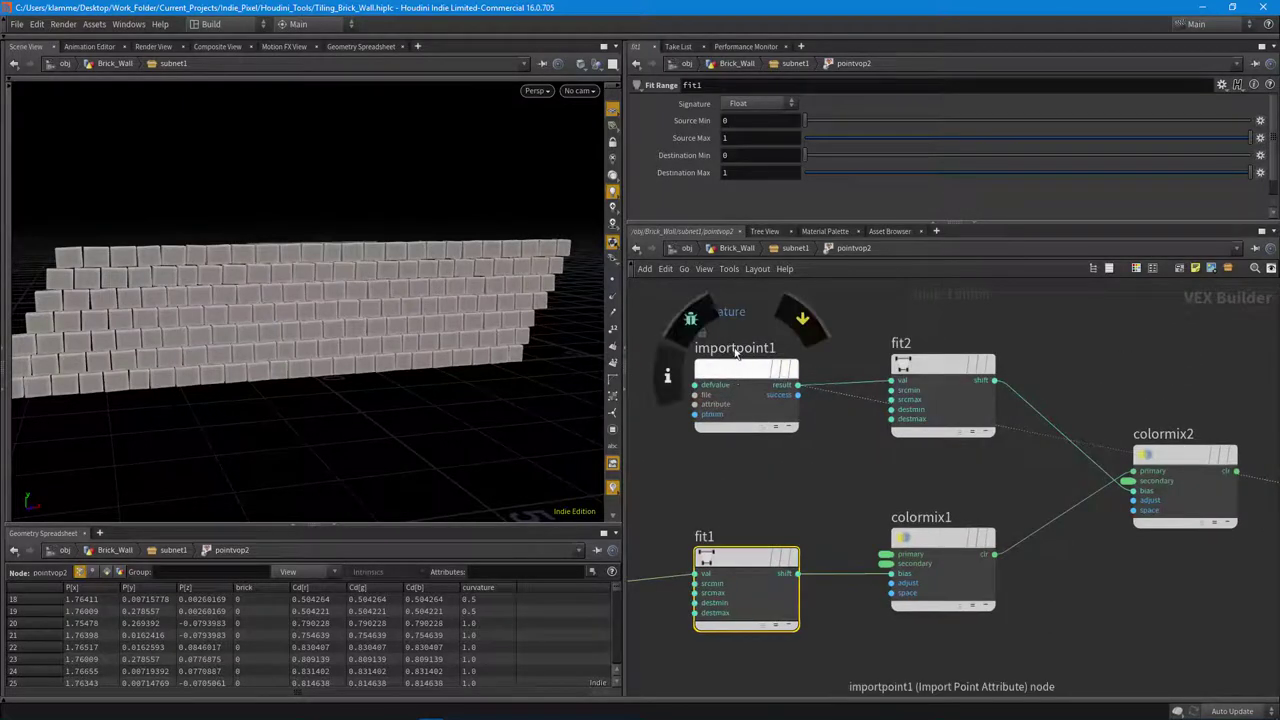
middle_drag(783, 453, 730, 451)
click(862, 358)
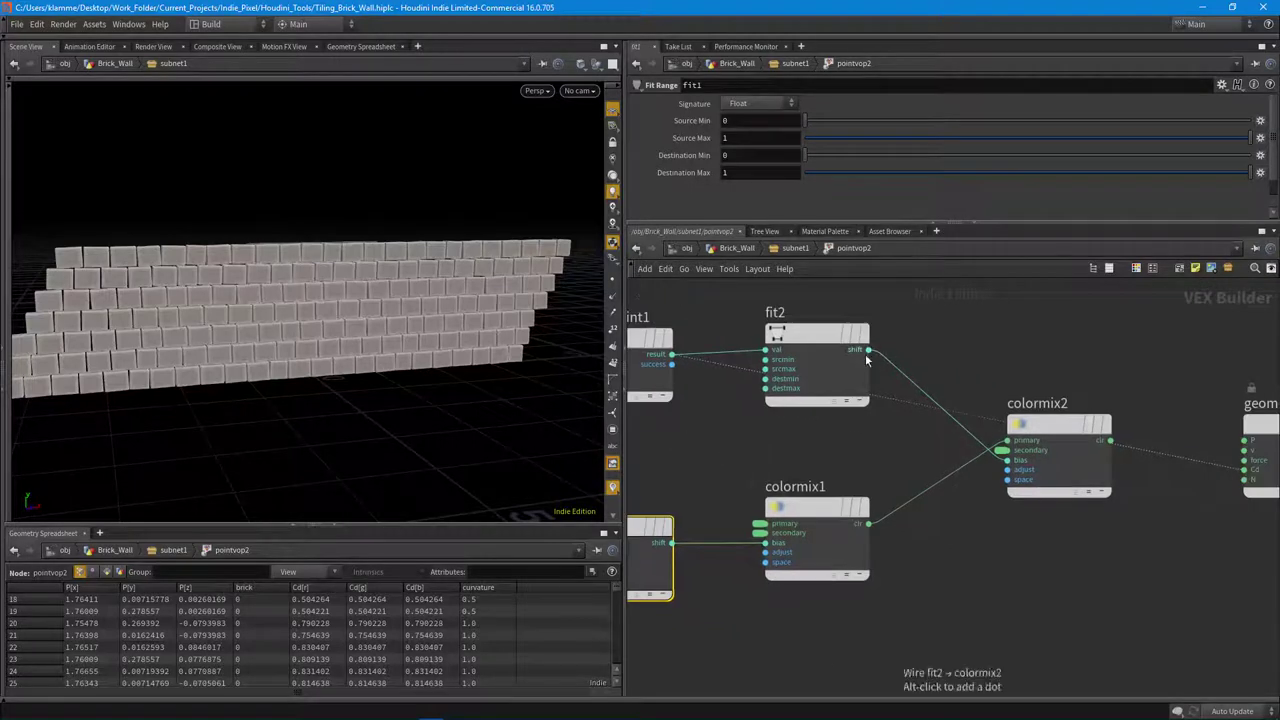
middle_drag(1100, 364, 962, 345)
click(1088, 449)
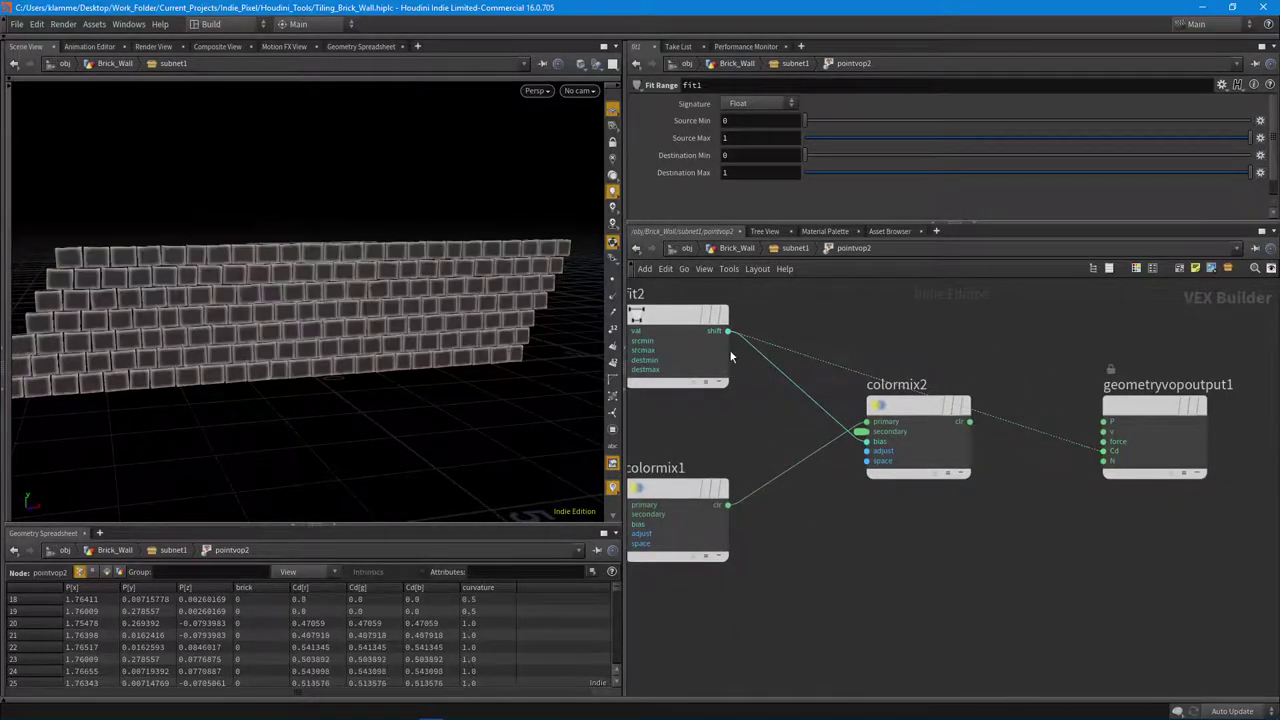
Set fit2's Source Min to 0.624 while checking the brick edge mask up close.
middle_drag(729, 349, 841, 382)
click(780, 348)
drag(1038, 121, 1130, 136)
right_drag(322, 417, 443, 420)
drag(1123, 122, 1082, 130)
middle_drag(1080, 380, 1036, 360)
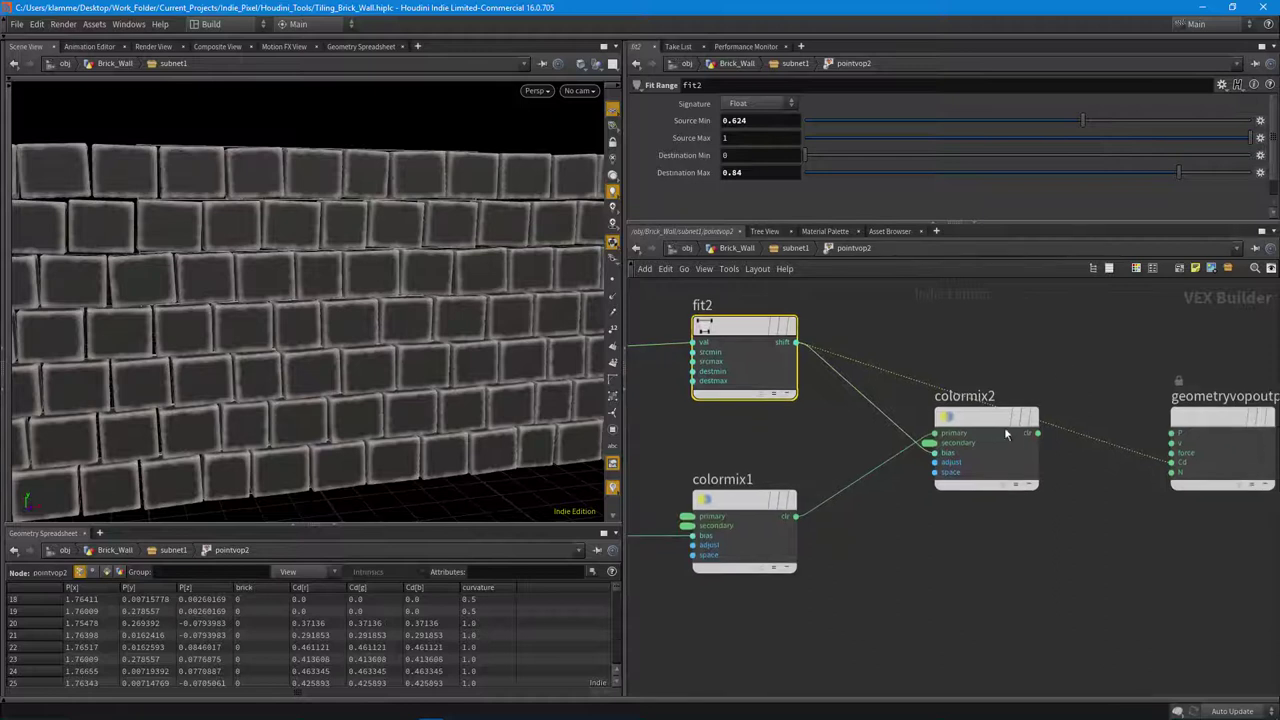
Select colormix2 and wire its clr output to Cd on geometryvopoutput1.
click(986, 418)
middle_drag(972, 606, 898, 575)
click(965, 402)
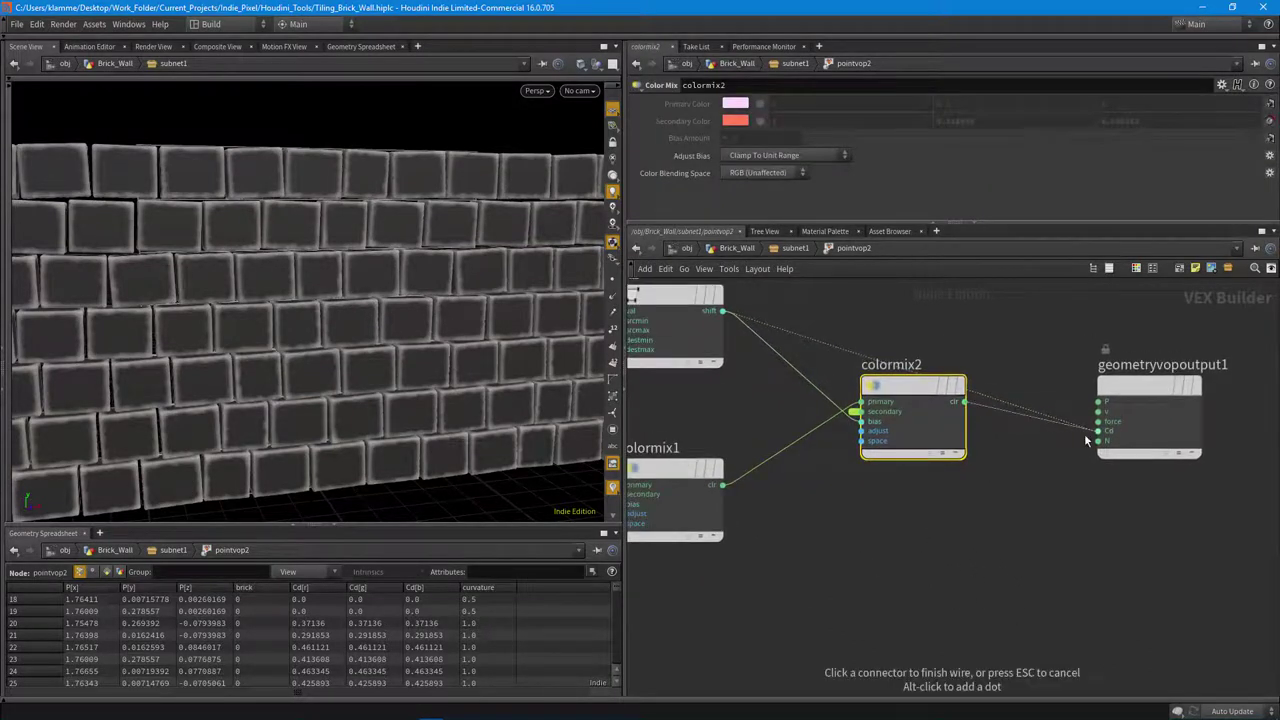
click(1098, 431)
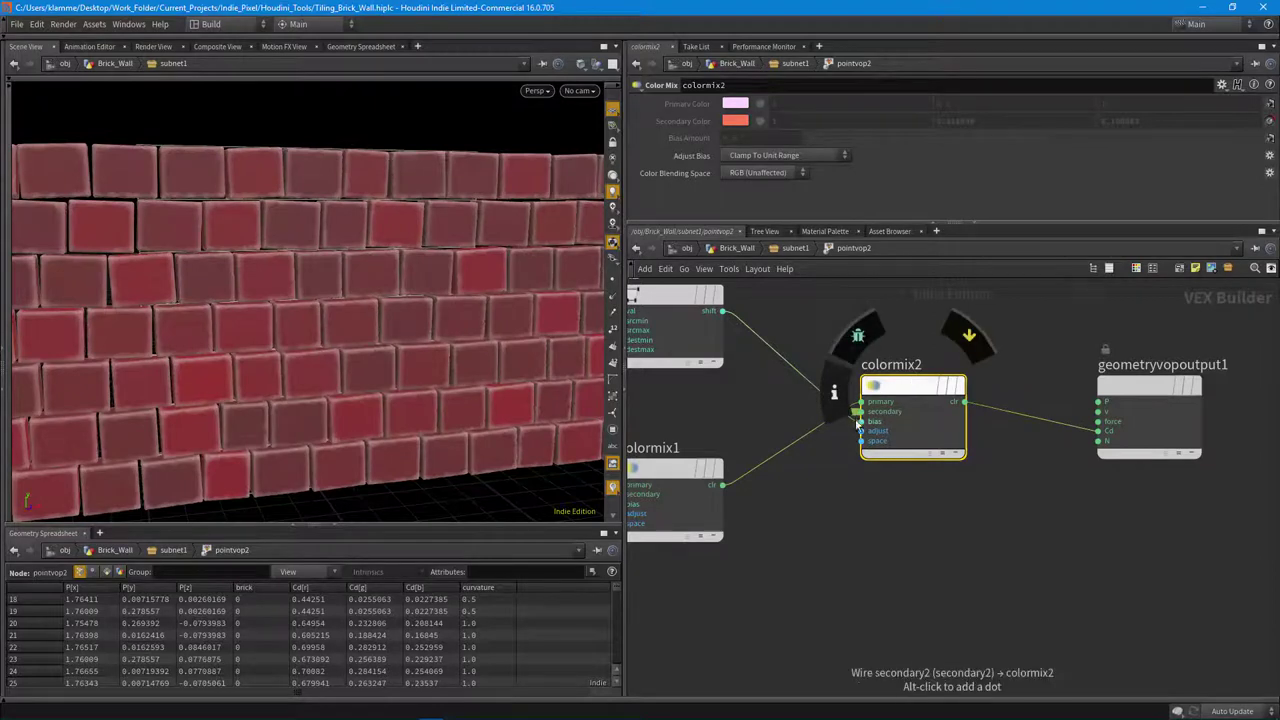
Look over the colormix nodes, return to subnet1 and bring pointvop2's primary and secondary color parameters into view.
scroll(994, 534, down, 6)
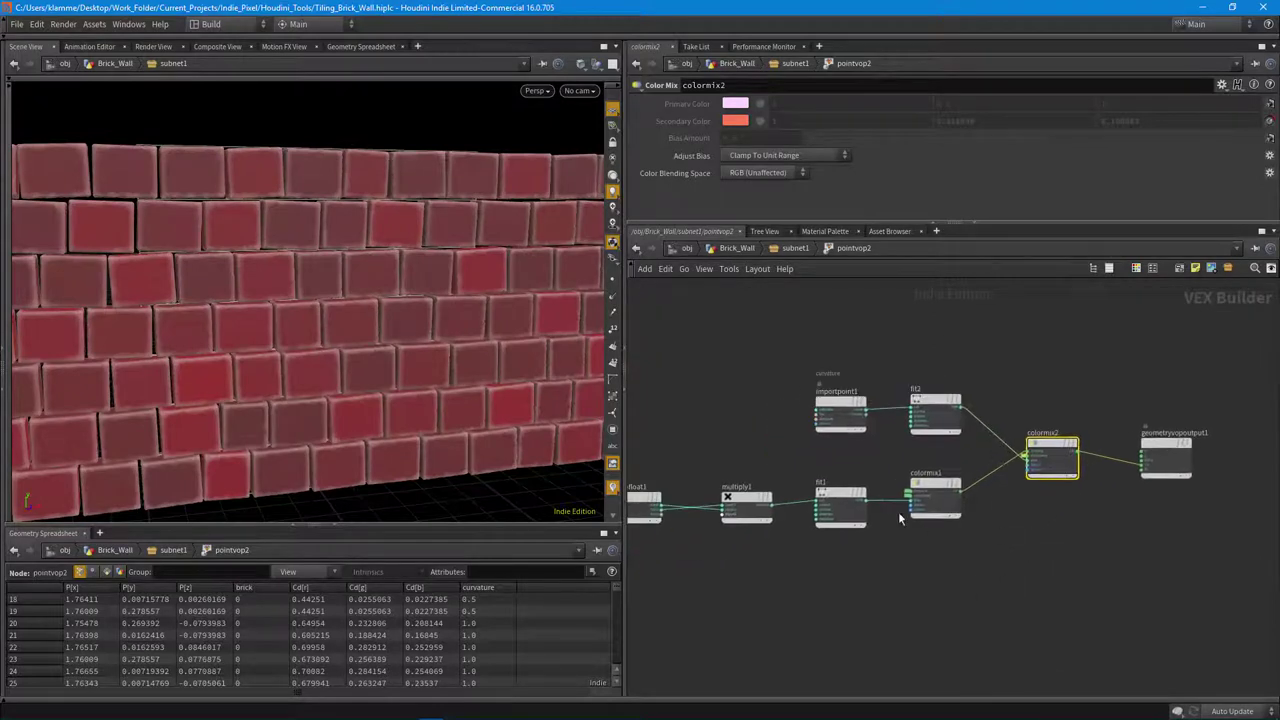
scroll(898, 511, up, 7)
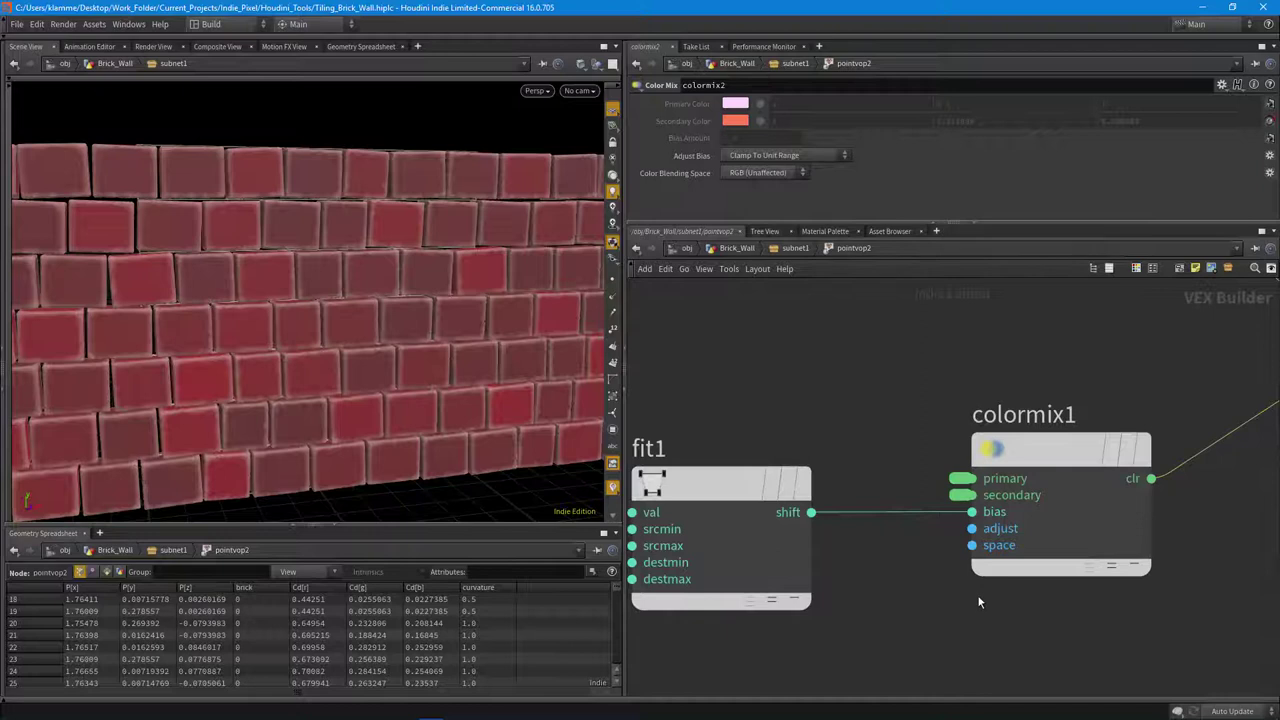
scroll(979, 601, down, 5)
key(u)
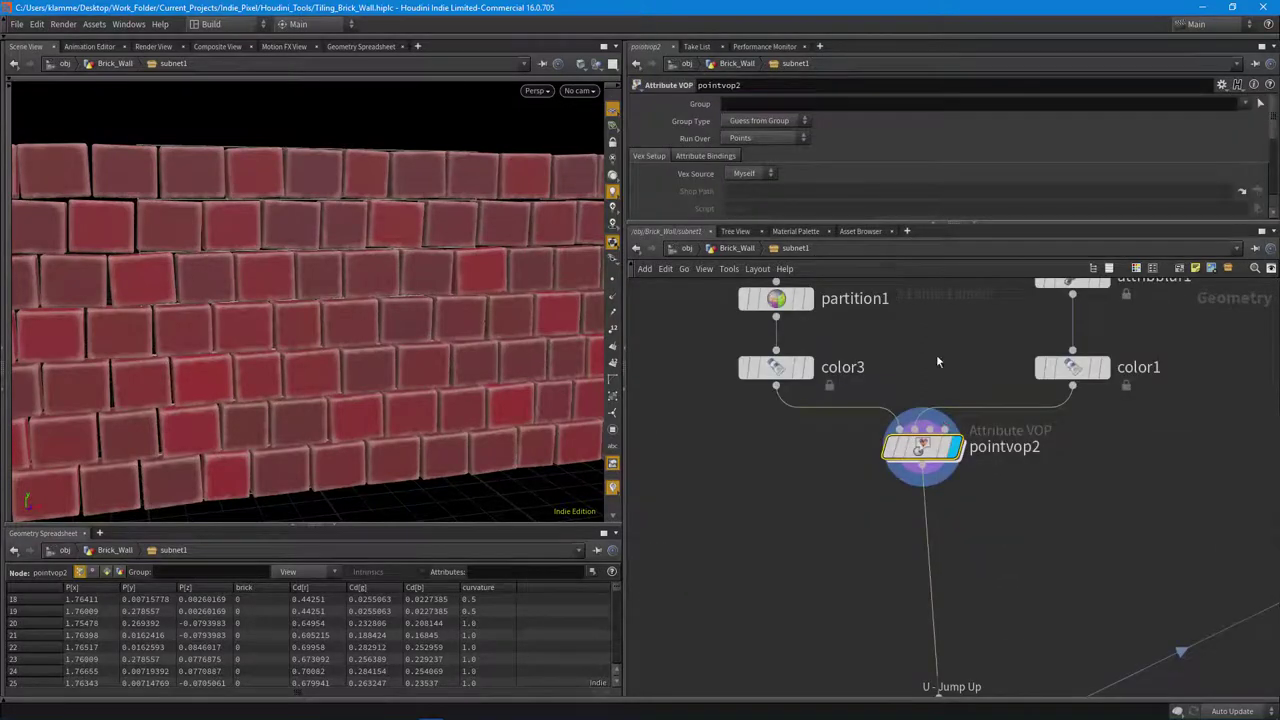
drag(1003, 335, 994, 411)
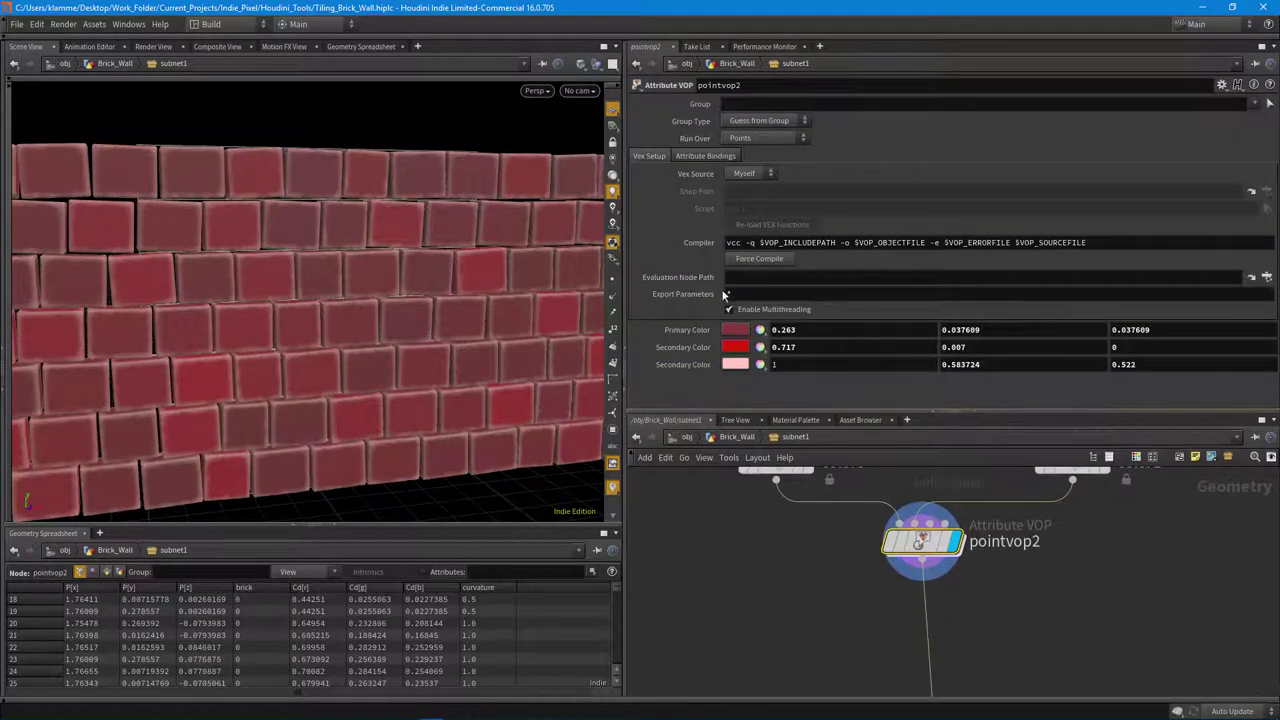
right_drag(358, 324, 394, 363)
alt+drag(394, 363, 470, 366)
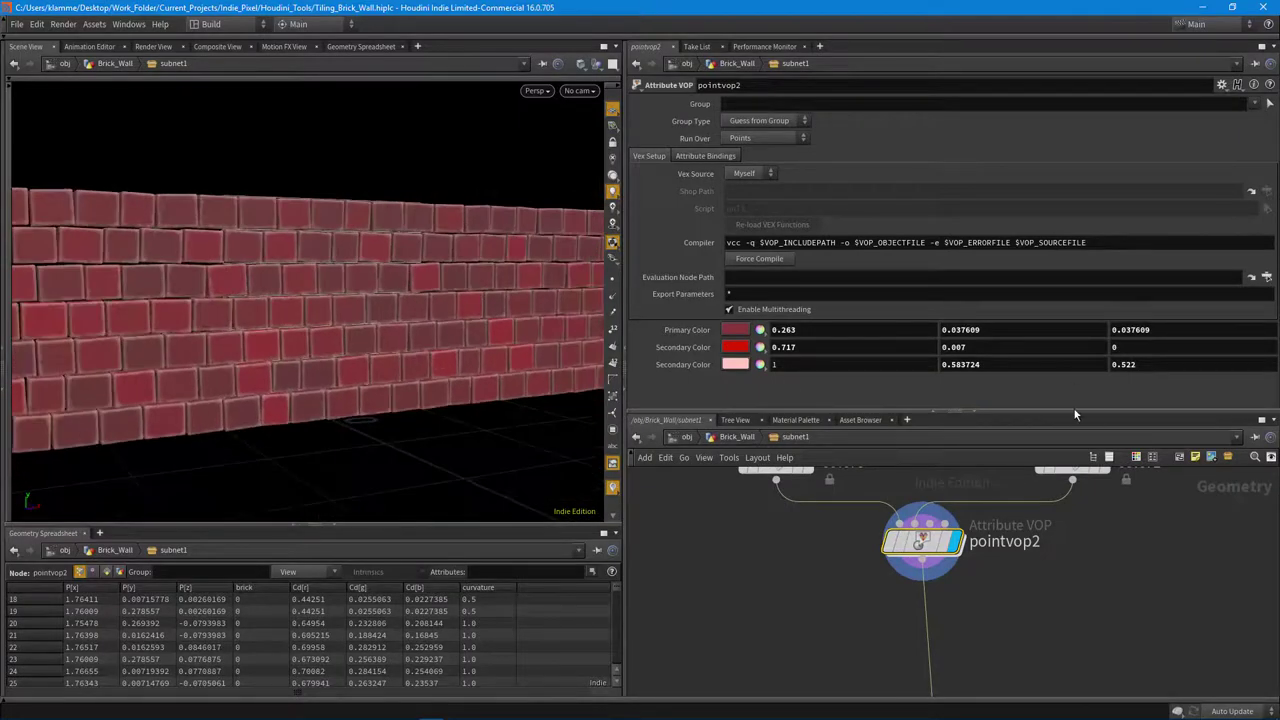
Display normal2 below pointvop2 and inspect the colored brick wall from a wider angle.
drag(1066, 410, 1070, 257)
middle_drag(1080, 523, 1070, 463)
scroll(1060, 462, down, 4)
middle_drag(1020, 577, 960, 464)
scroll(958, 463, up, 5)
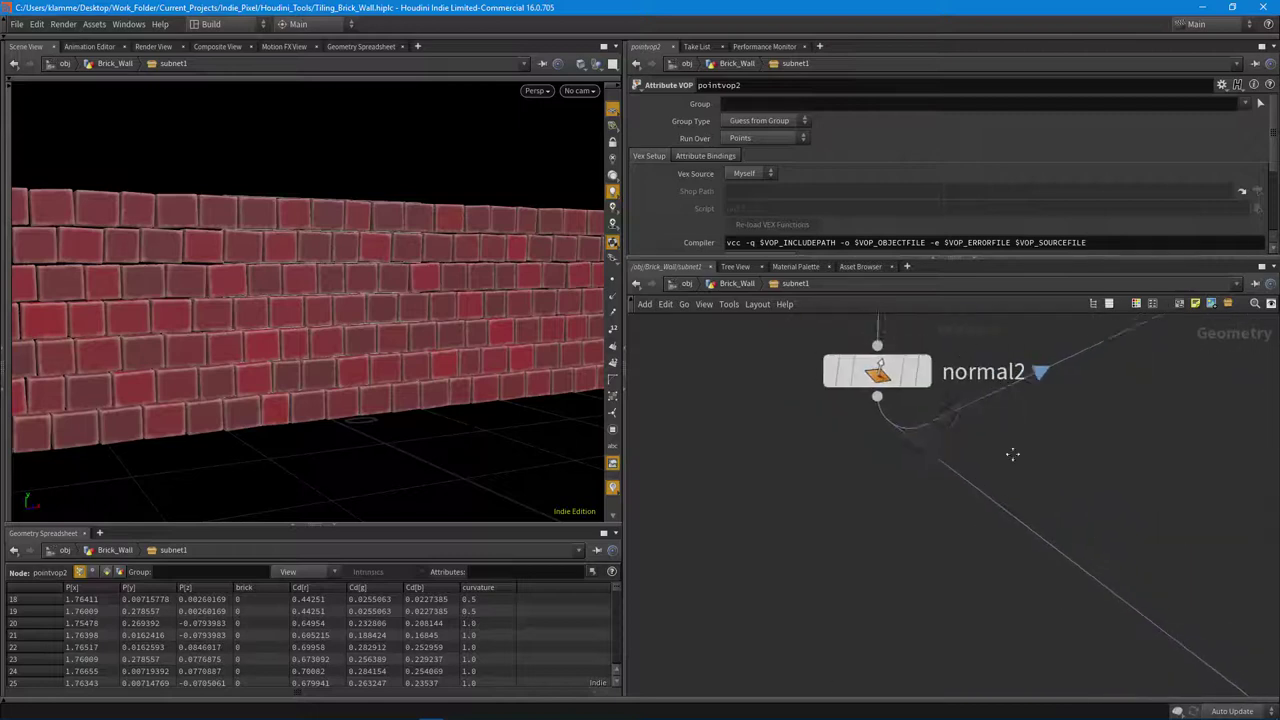
scroll(1012, 532, down, 3)
drag(962, 541, 967, 522)
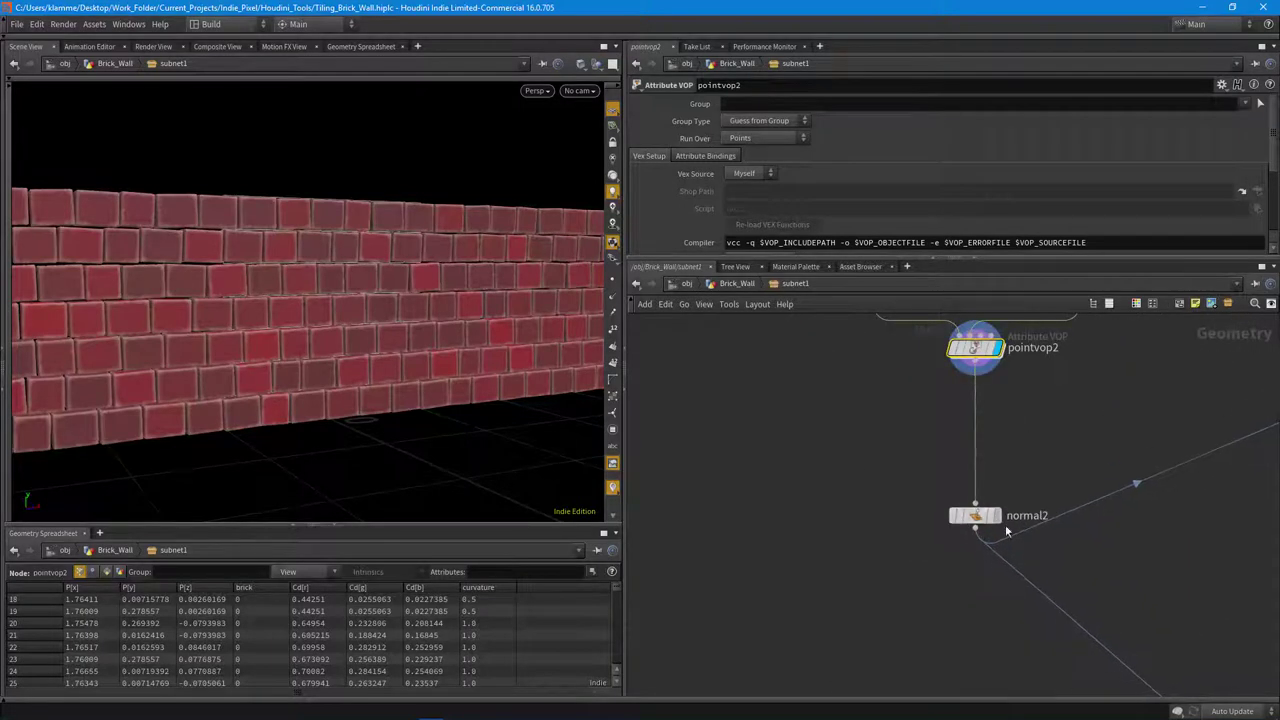
click(1002, 489)
drag(443, 251, 449, 318)
Display merge1 and inspect the combined bricks and mortar up close.
middle_drag(1062, 382, 1013, 485)
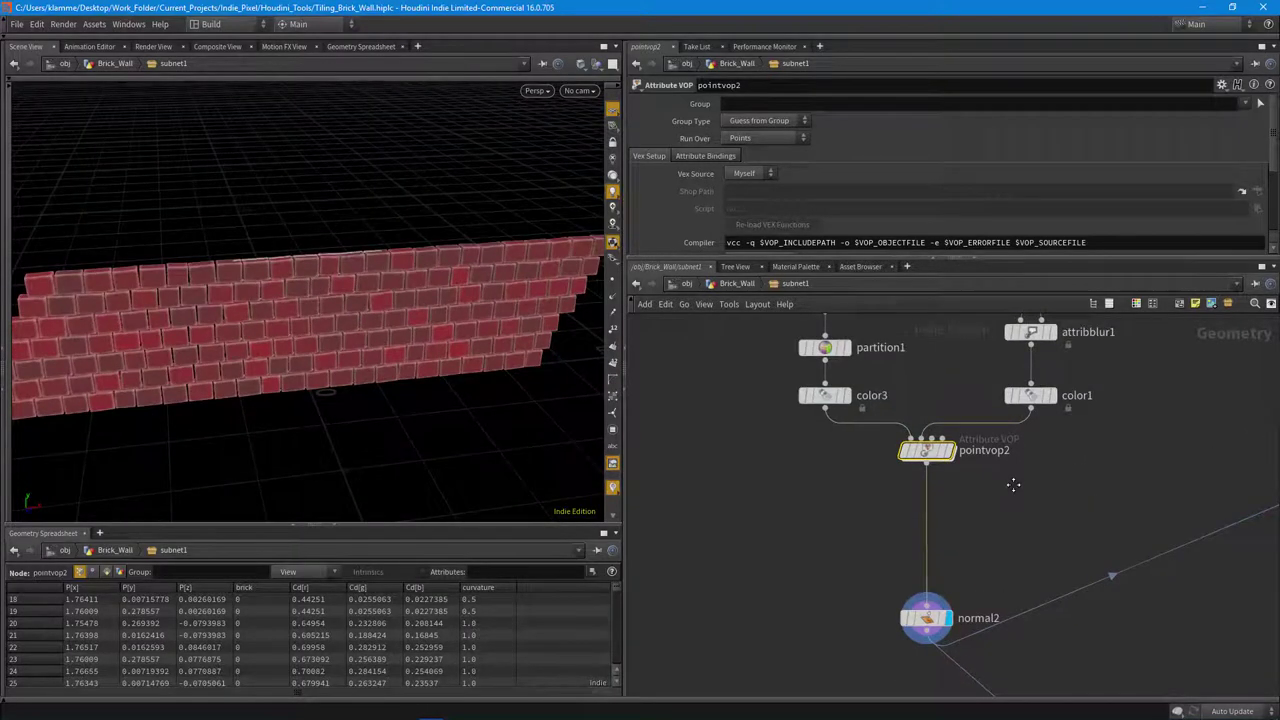
scroll(1013, 484, down, 10)
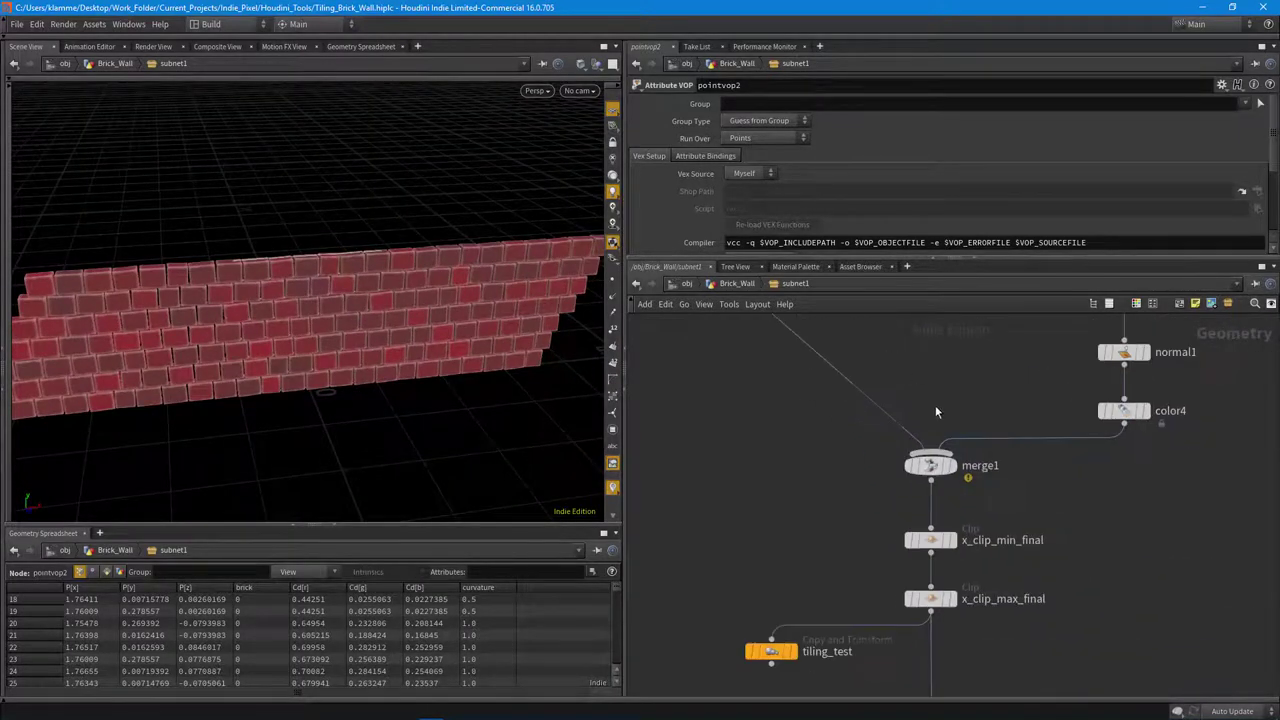
middle_drag(983, 338, 949, 566)
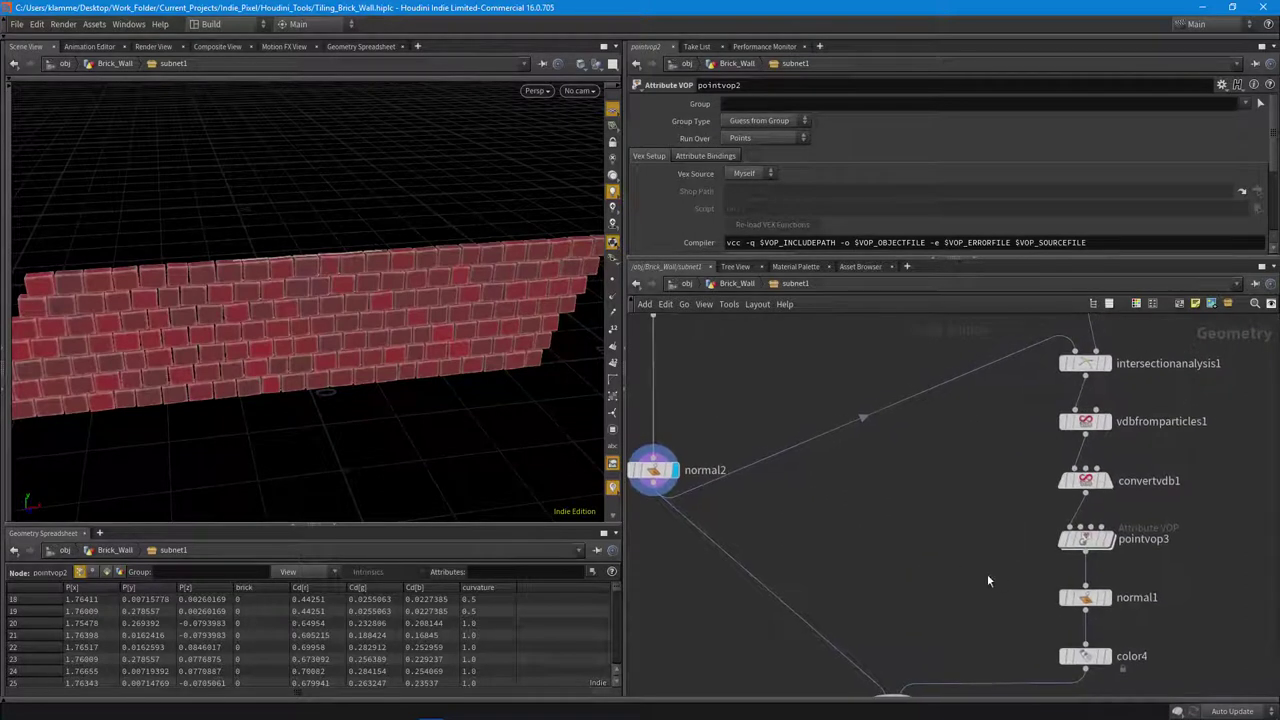
scroll(942, 549, down, 3)
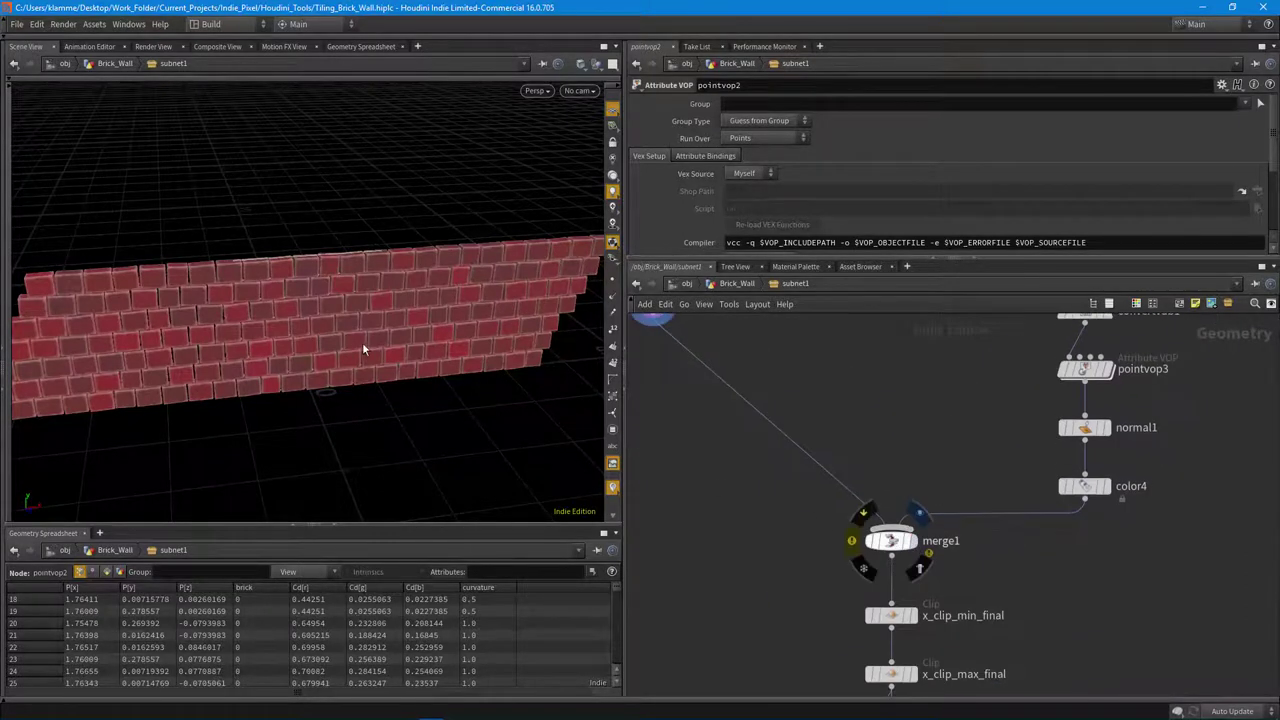
right_drag(331, 400, 531, 406)
drag(531, 406, 418, 335)
Display reverse1 under grid1 at the start of the mortar branch and inspect the flat grid.
middle_drag(967, 336, 928, 514)
scroll(928, 512, down, 5)
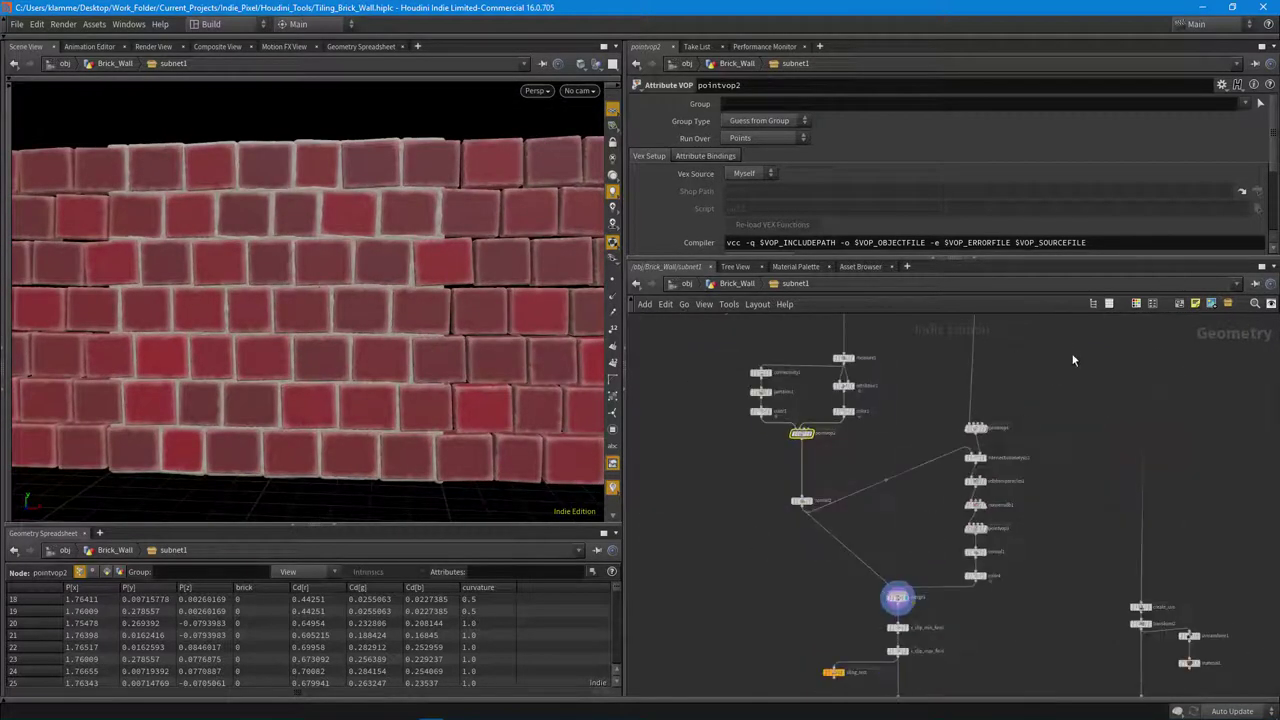
scroll(988, 415, up, 2)
middle_drag(1014, 328, 1014, 541)
middle_drag(986, 354, 987, 540)
scroll(988, 420, up, 3)
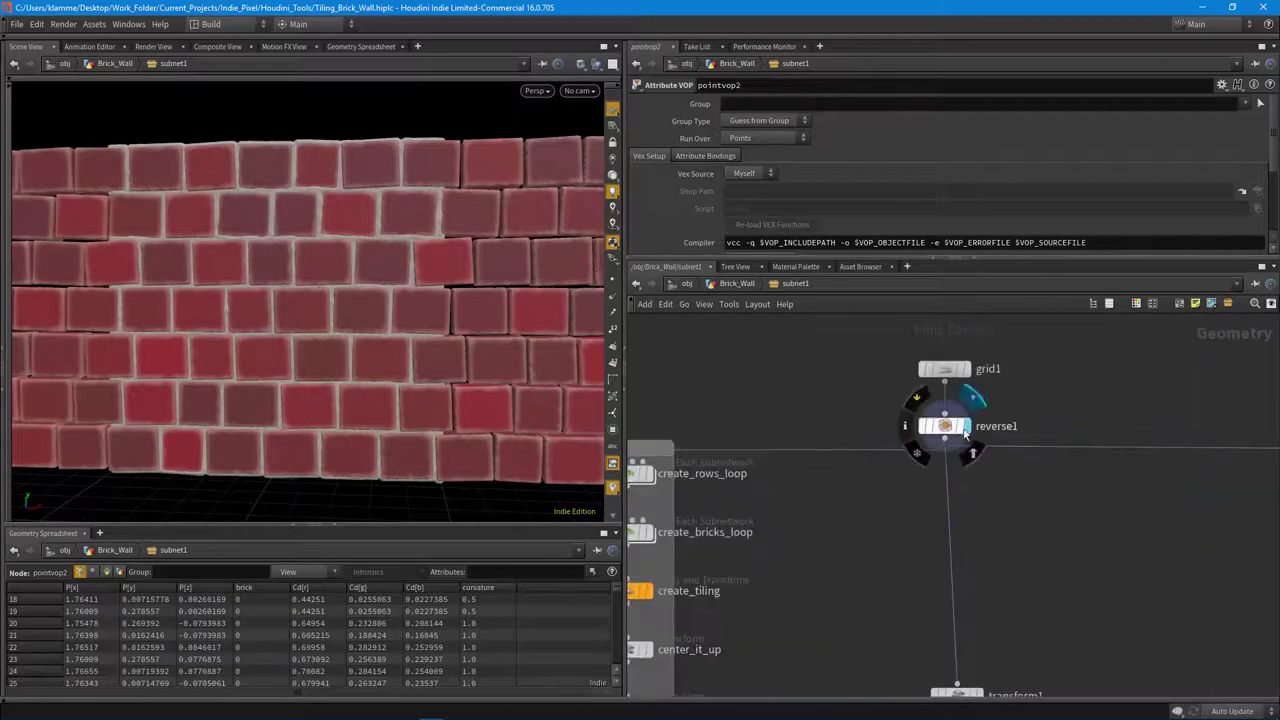
click(966, 426)
scroll(350, 386, down, 3)
drag(373, 387, 294, 383)
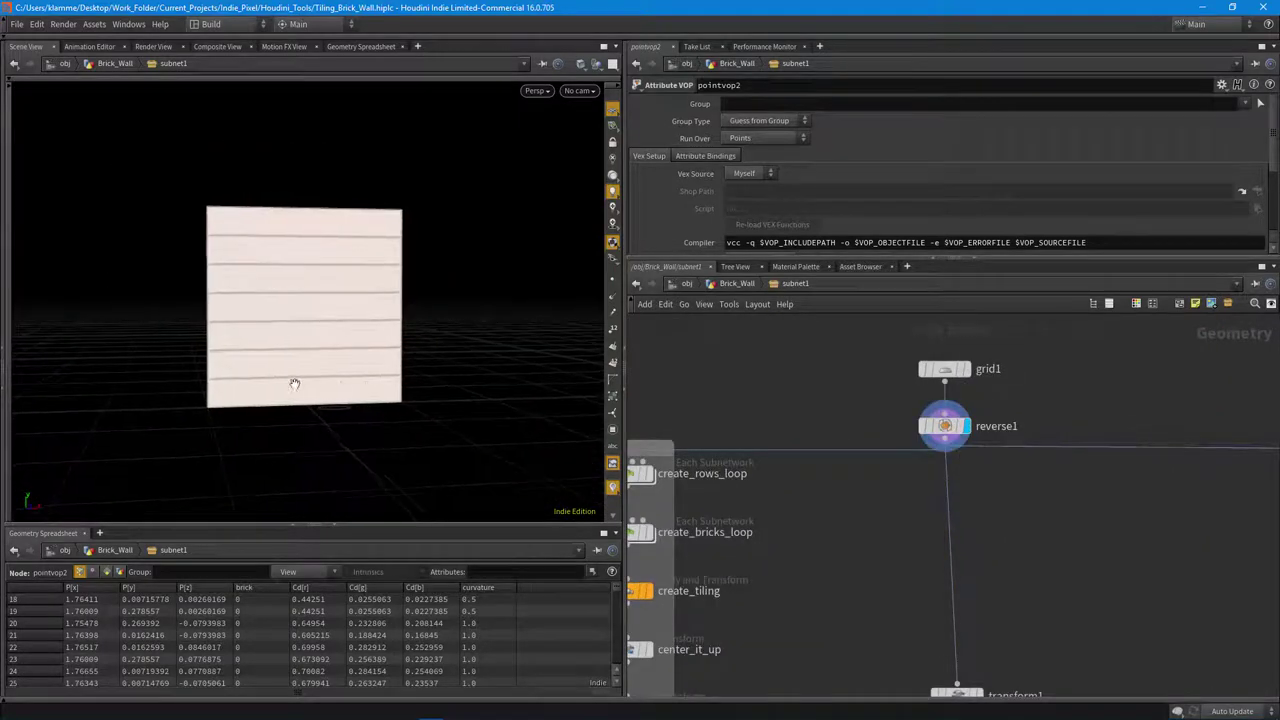
Display transform1 and orbit to a side view of the grid to check its offset.
scroll(333, 234, up, 2)
middle_drag(942, 573, 939, 390)
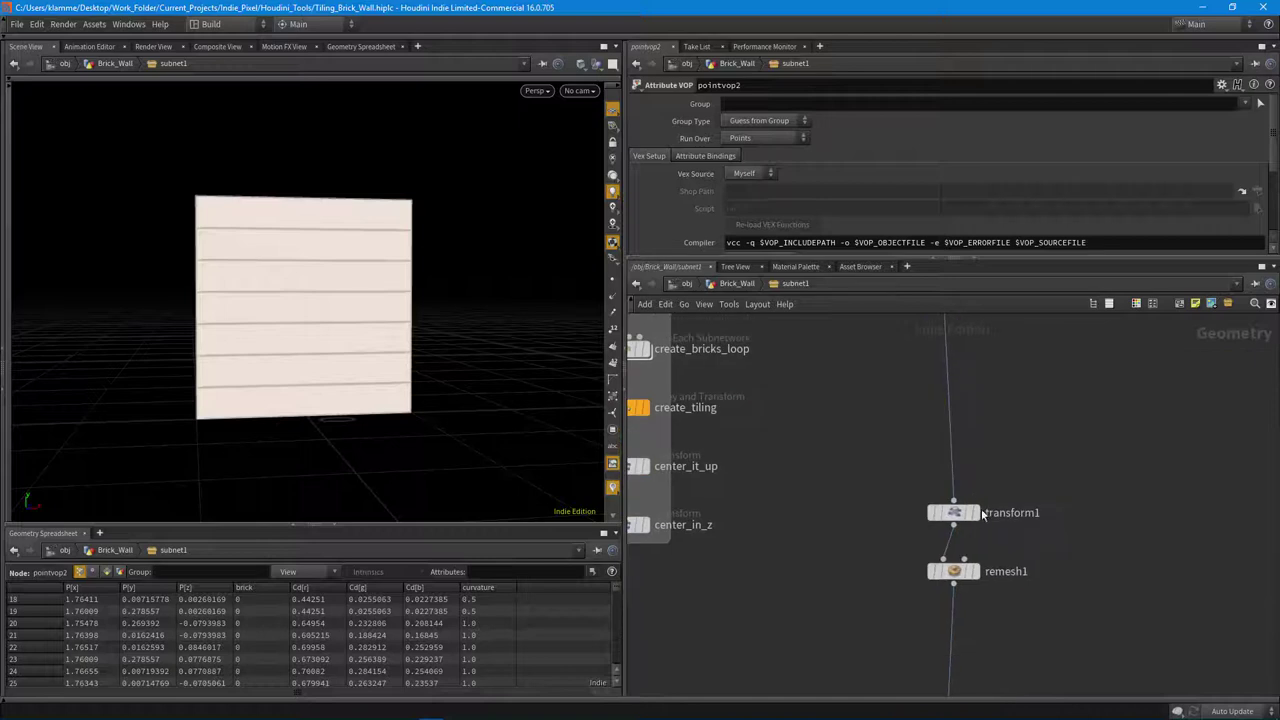
click(977, 514)
drag(357, 366, 397, 432)
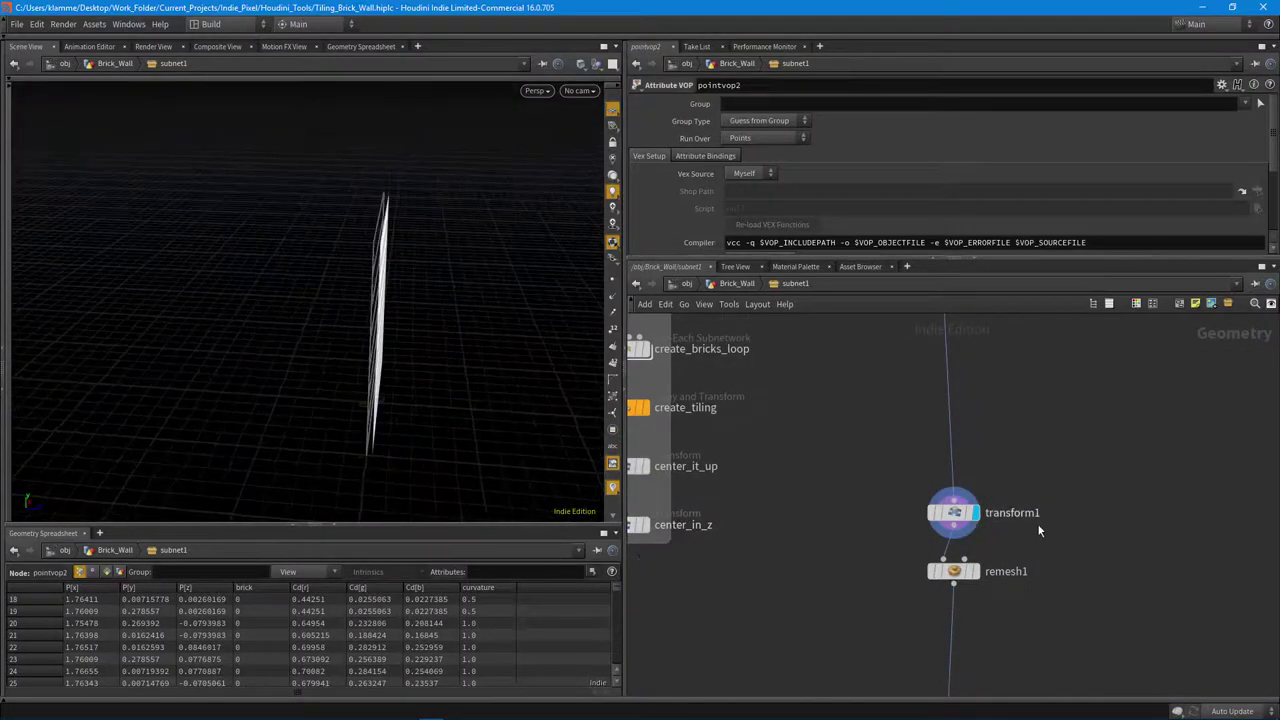
Select and display remesh1, and inspect the triangulated grid from the front.
middle_drag(1037, 523, 1032, 446)
click(951, 495)
drag(389, 395, 222, 370)
right_drag(250, 372, 455, 412)
drag(455, 412, 490, 402)
Display pointvop1, open its network to examine the turbulent noise displacement on the grid, and return to subnet1.
middle_drag(1025, 420, 1015, 220)
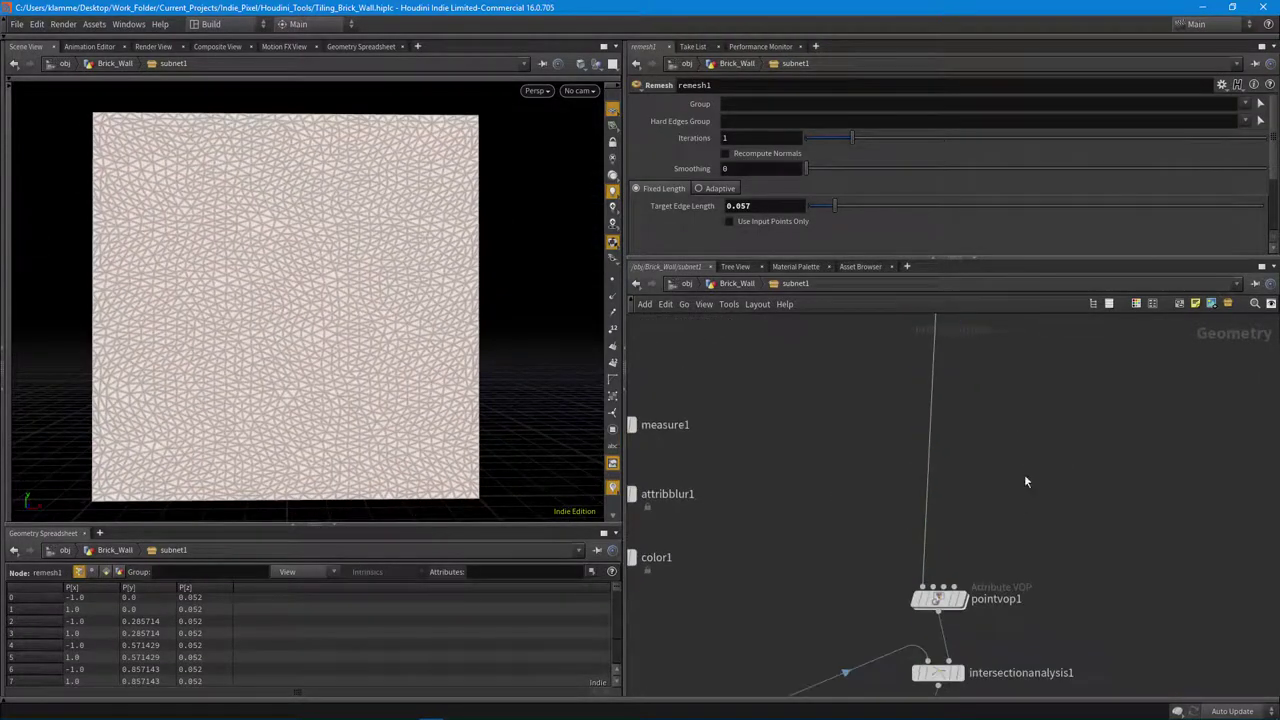
double_click(937, 599)
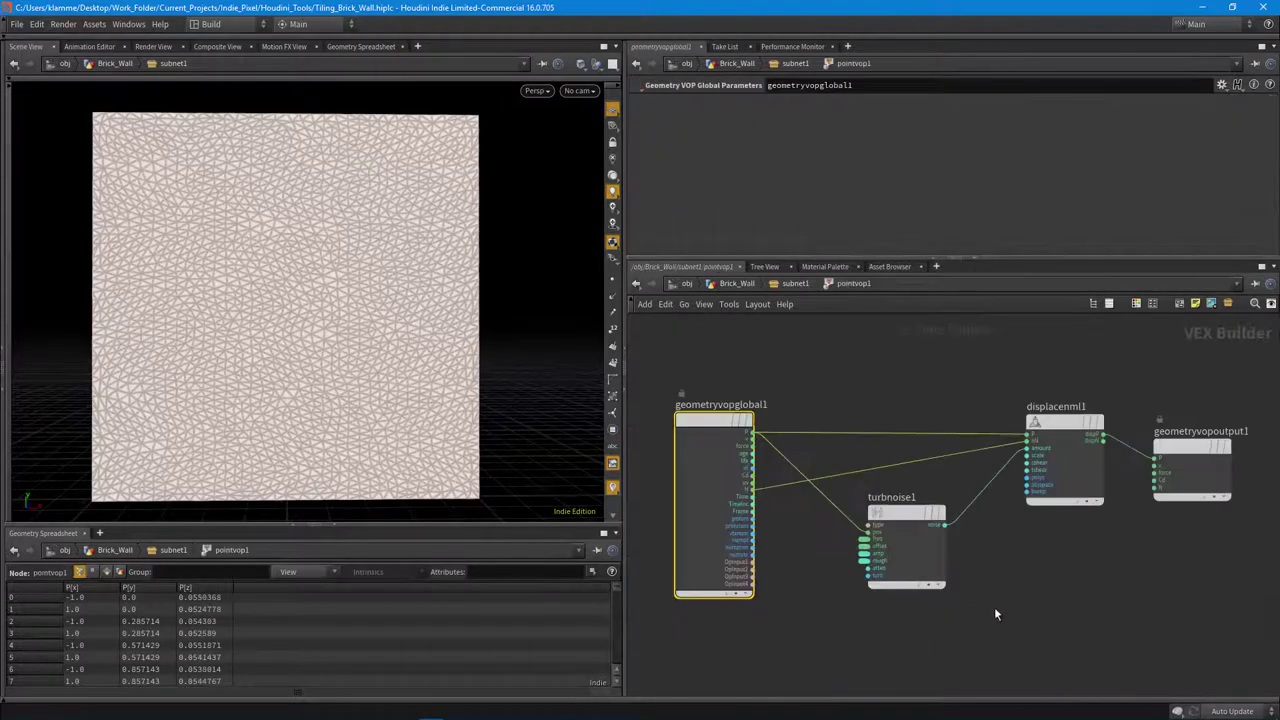
drag(205, 303, 343, 351)
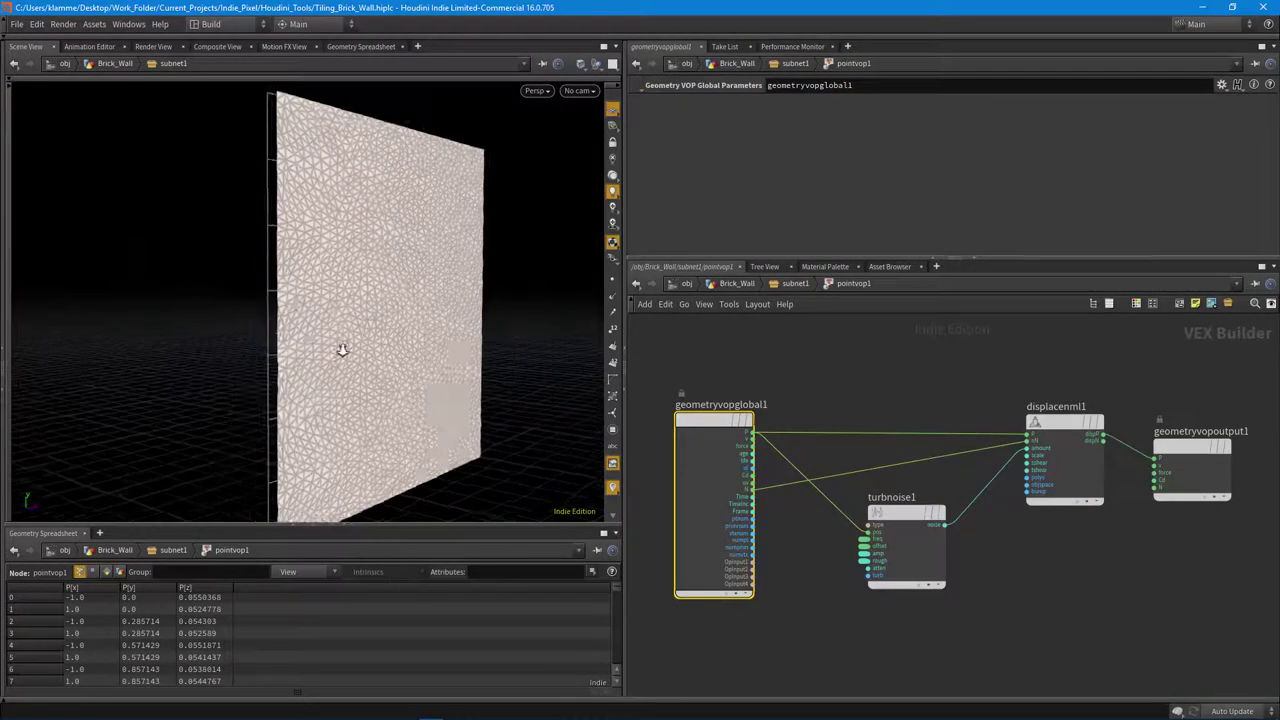
right_drag(343, 351, 420, 362)
drag(420, 362, 506, 338)
drag(474, 392, 350, 352)
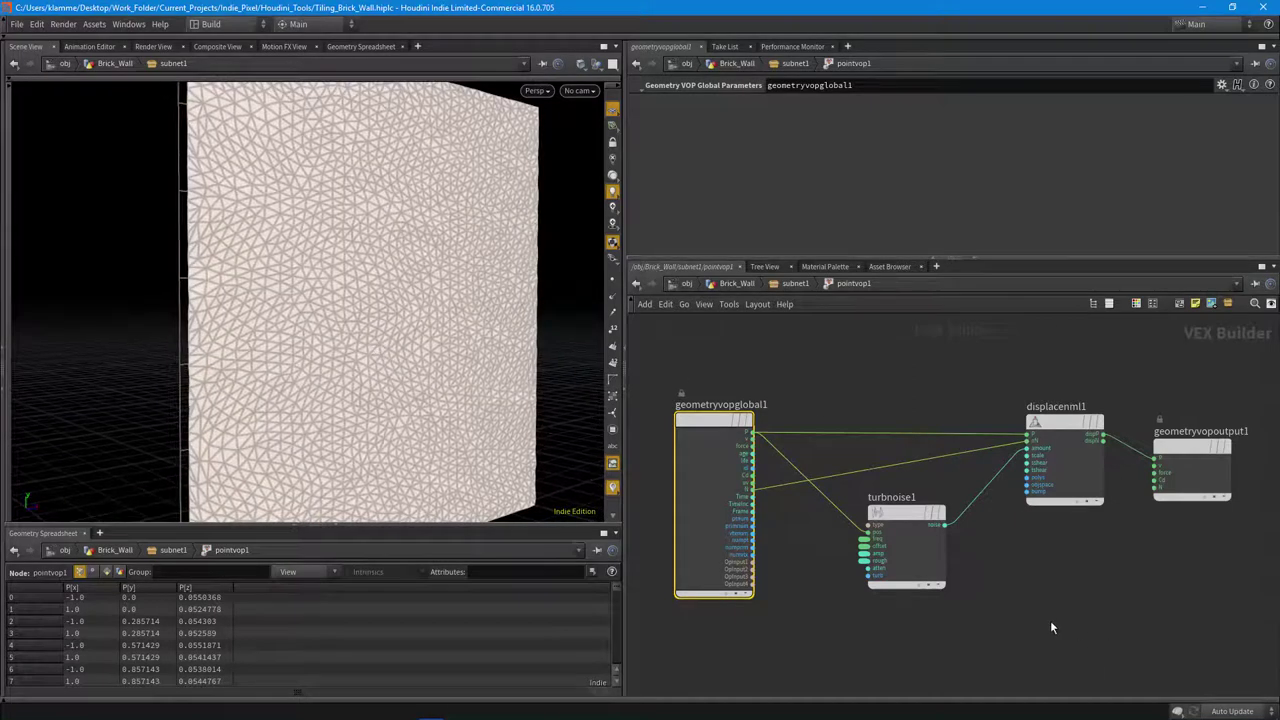
mouse_move(906, 561)
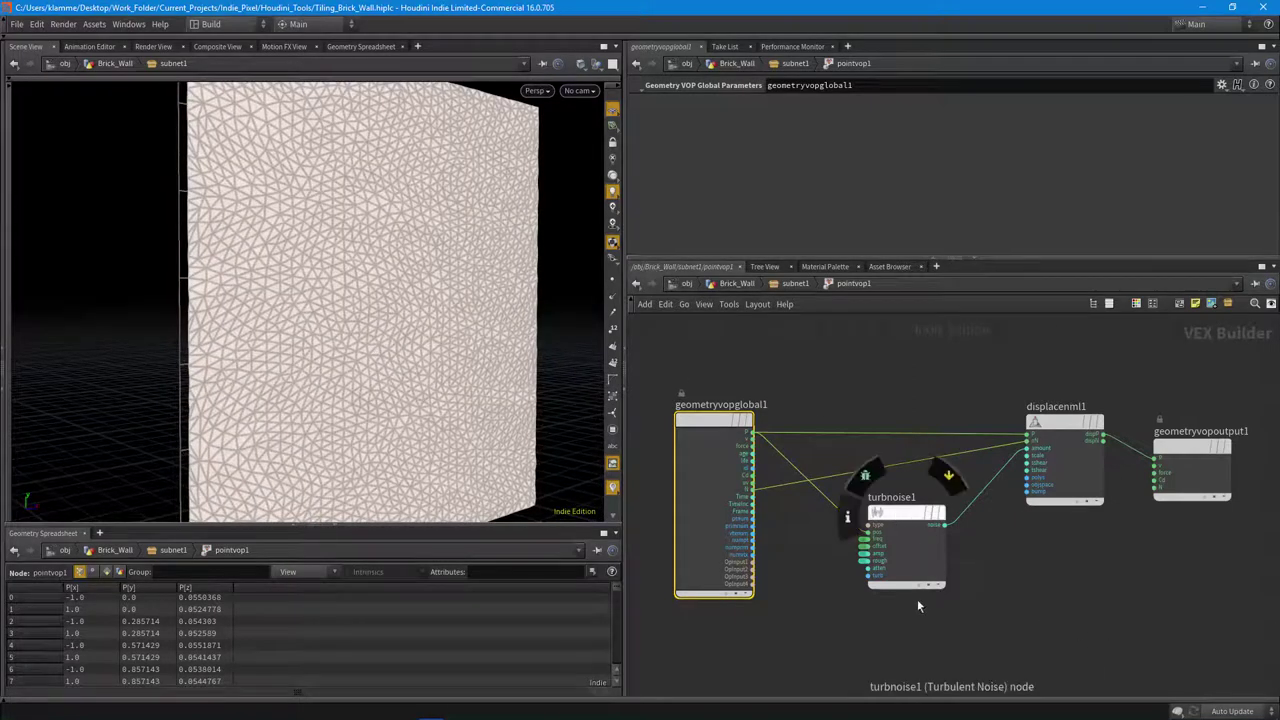
middle_drag(998, 503, 982, 503)
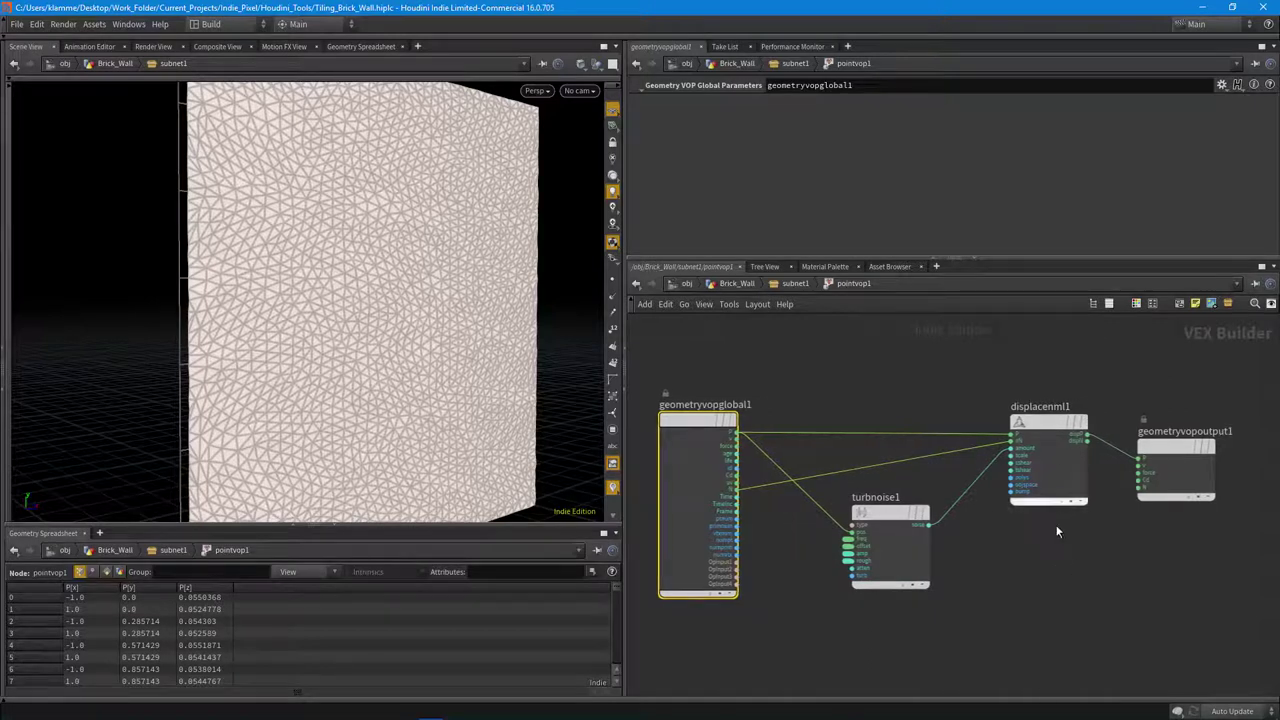
key(u)
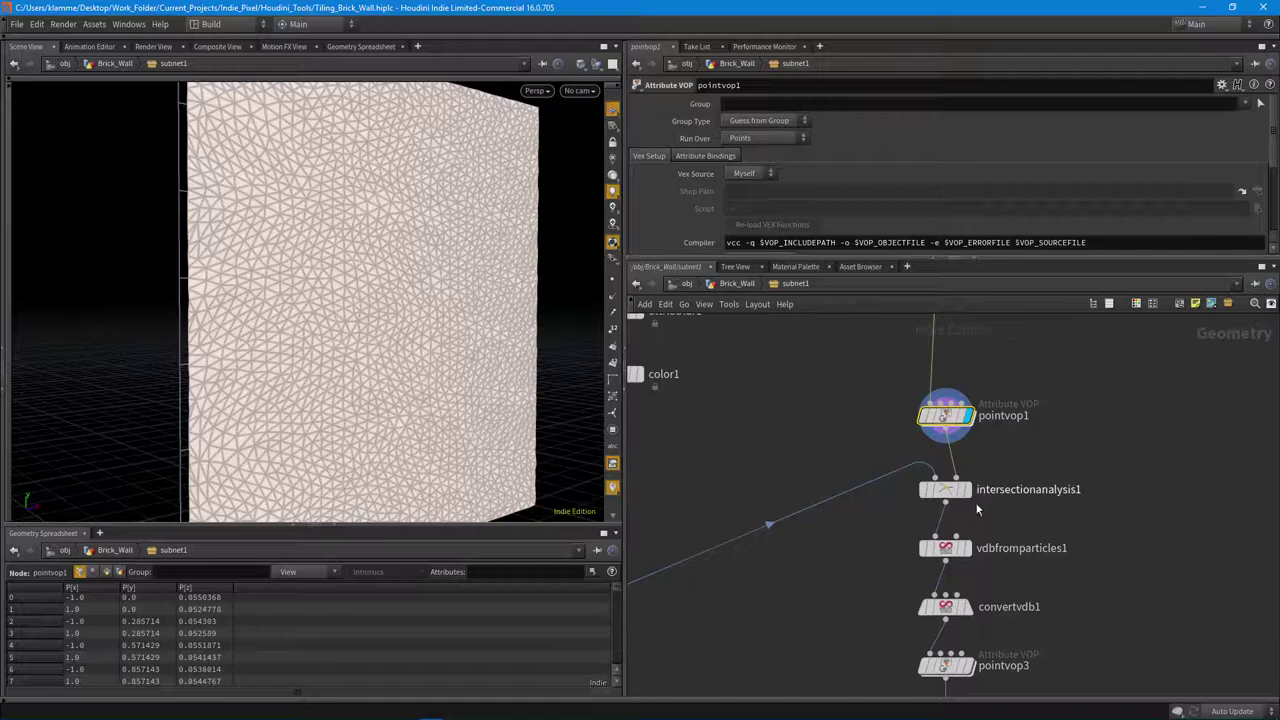
Display intersectionanalysis1, fed by normal2 and pointvop1, and inspect the intersection lines around the bricks.
mouse_move(963, 502)
middle_drag(780, 620, 853, 514)
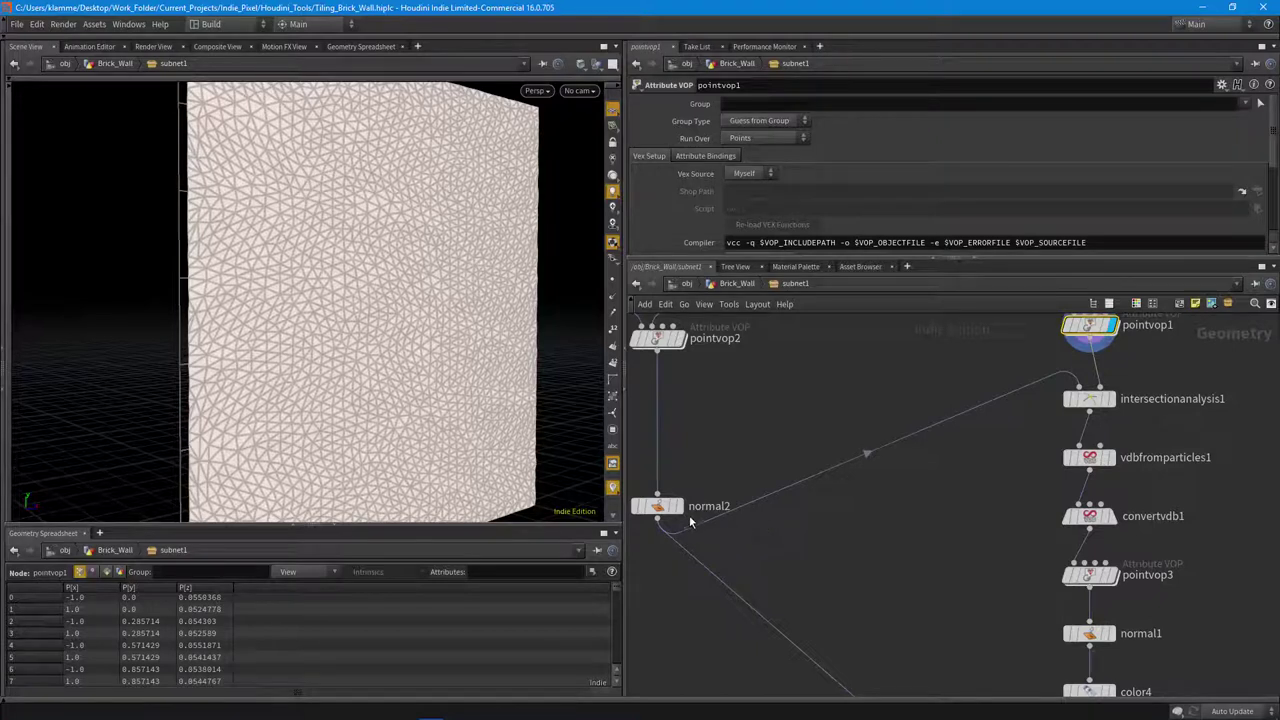
click(1110, 399)
right_drag(381, 328, 335, 330)
drag(335, 330, 251, 360)
right_drag(251, 360, 397, 368)
drag(398, 369, 389, 314)
right_drag(393, 312, 377, 314)
drag(377, 314, 358, 327)
right_drag(384, 344, 346, 366)
drag(346, 366, 344, 375)
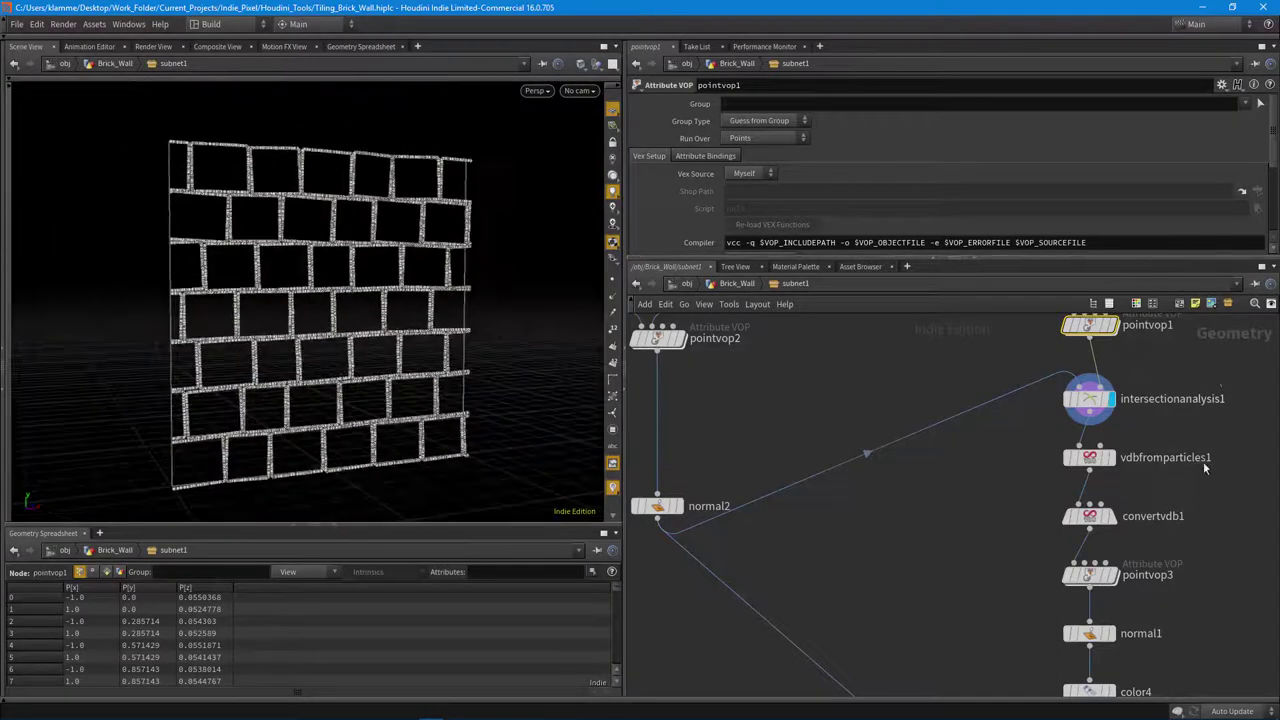
Display and select vdbfromparticles1, enlarging the parameter area to show its voxel size and point radius scale.
middle_drag(1135, 494, 1093, 474)
drag(1092, 257, 1092, 243)
middle_drag(1130, 476, 1081, 474)
scroll(1021, 449, up, 3)
click(1027, 421)
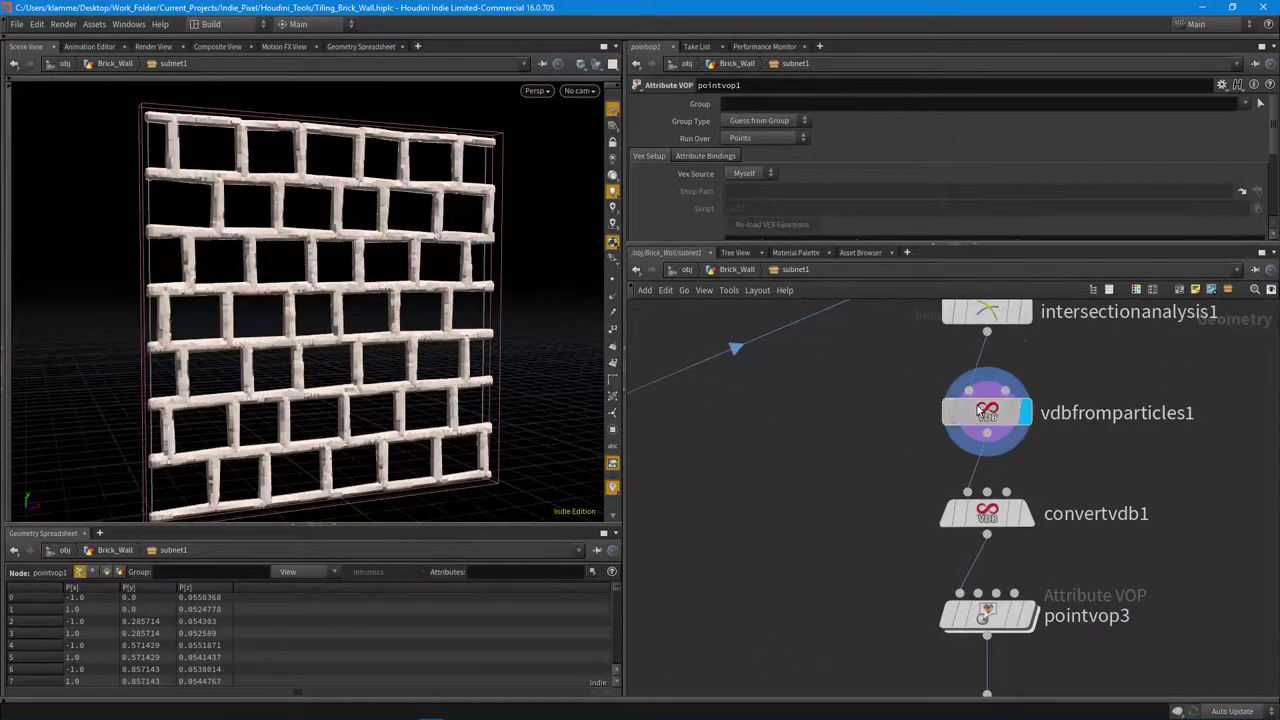
click(985, 410)
drag(990, 243, 985, 287)
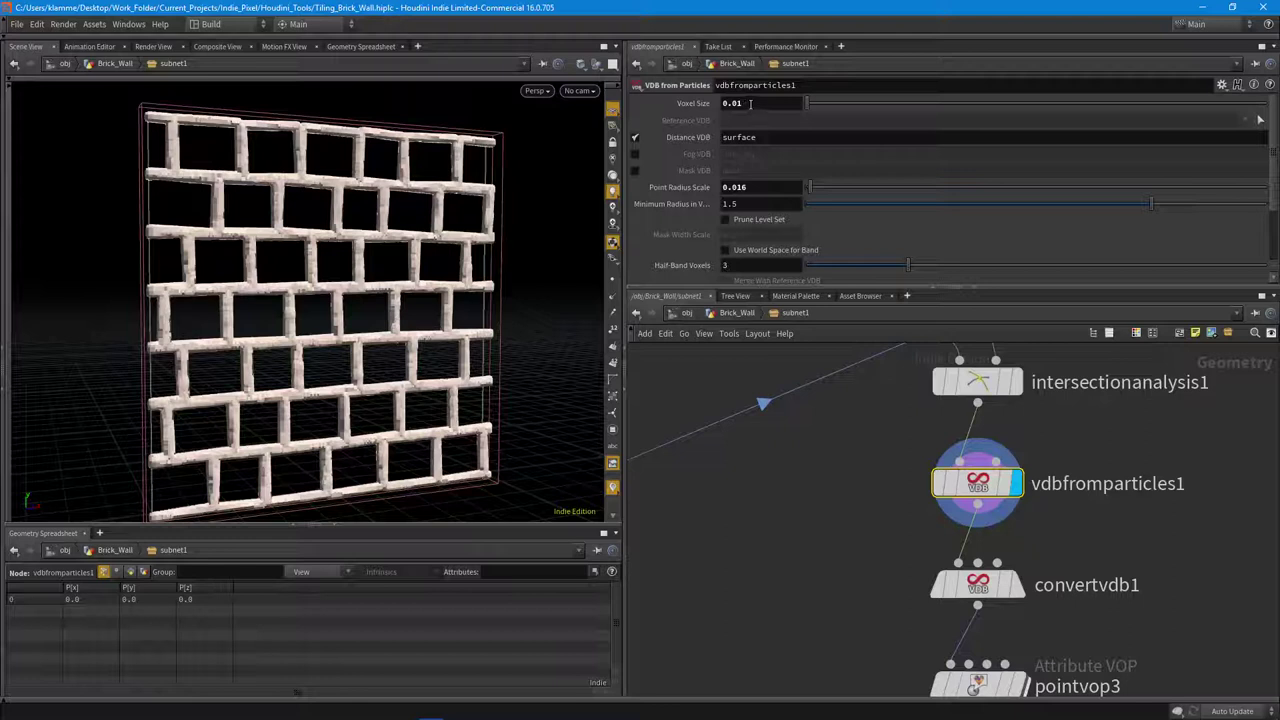
Display and select convertvdb1, and inspect the polygon mortar mesh and its isovalue setting.
middle_drag(1012, 602, 998, 476)
click(998, 476)
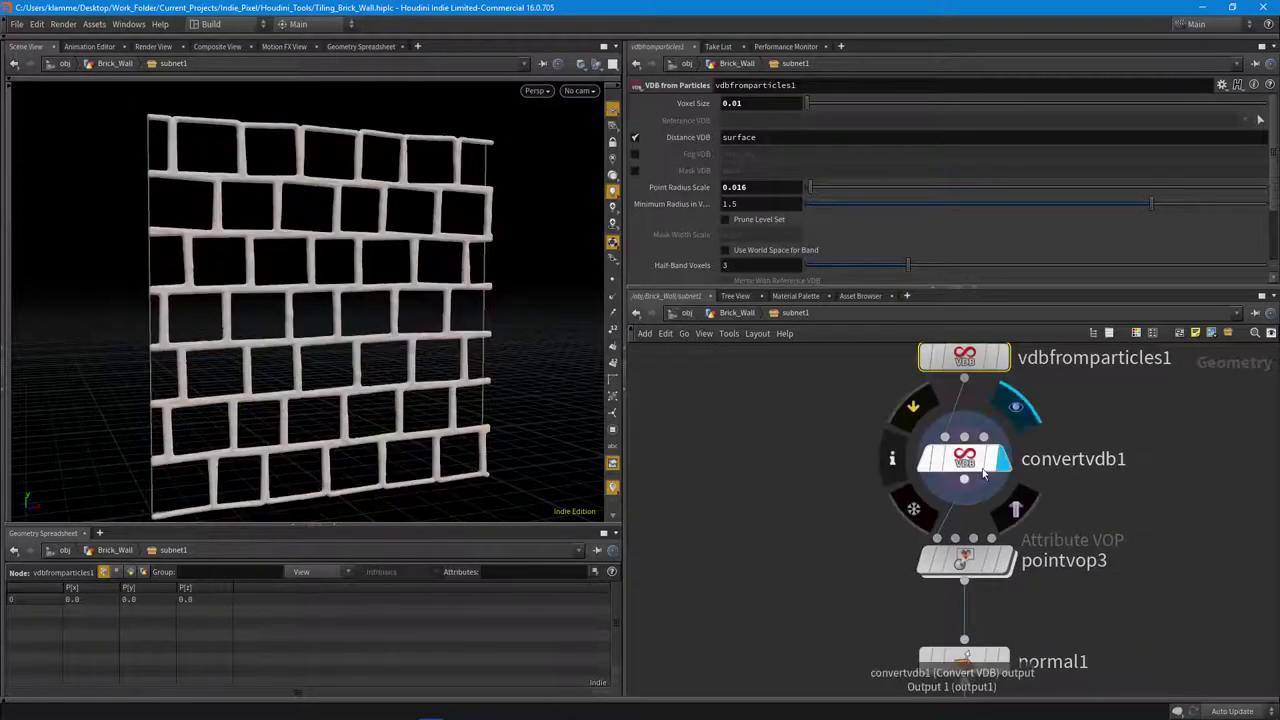
scroll(570, 349, up, 10)
click(964, 459)
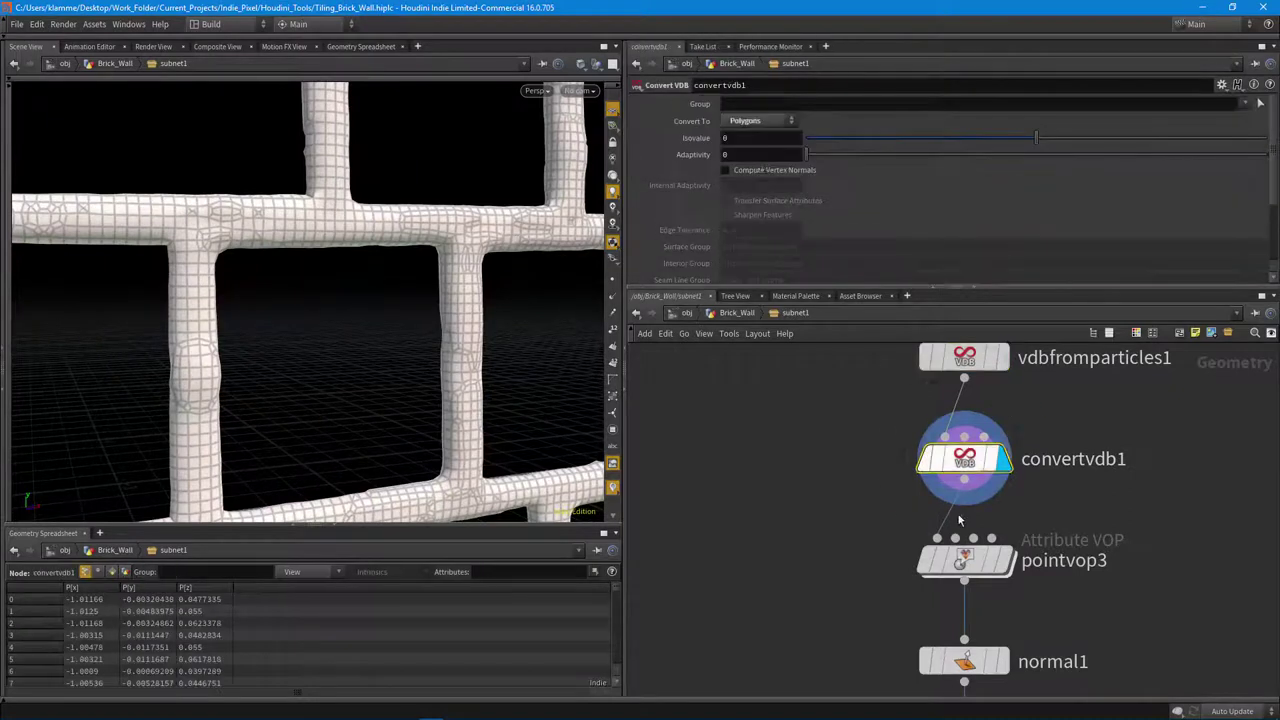
right_drag(505, 330, 397, 314)
drag(397, 314, 365, 311)
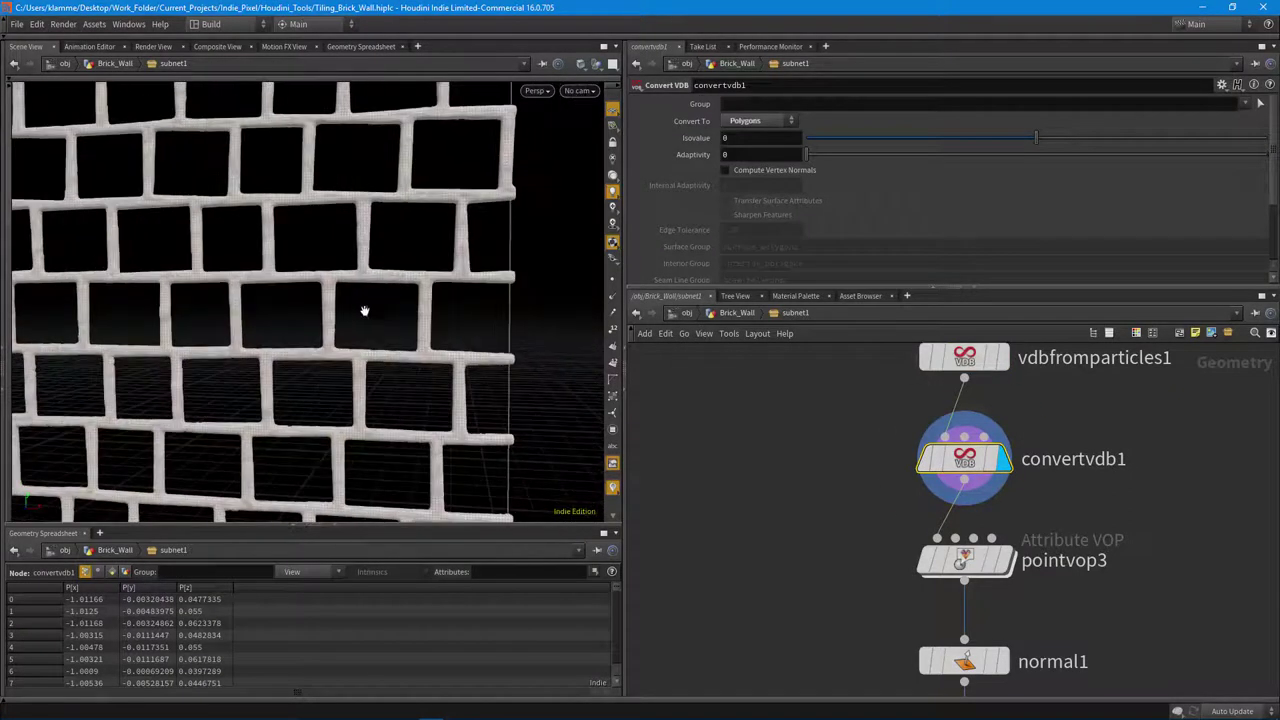
drag(1031, 137, 1036, 140)
Display pointvop3 and open its VEX network.
middle_drag(1117, 437, 1114, 356)
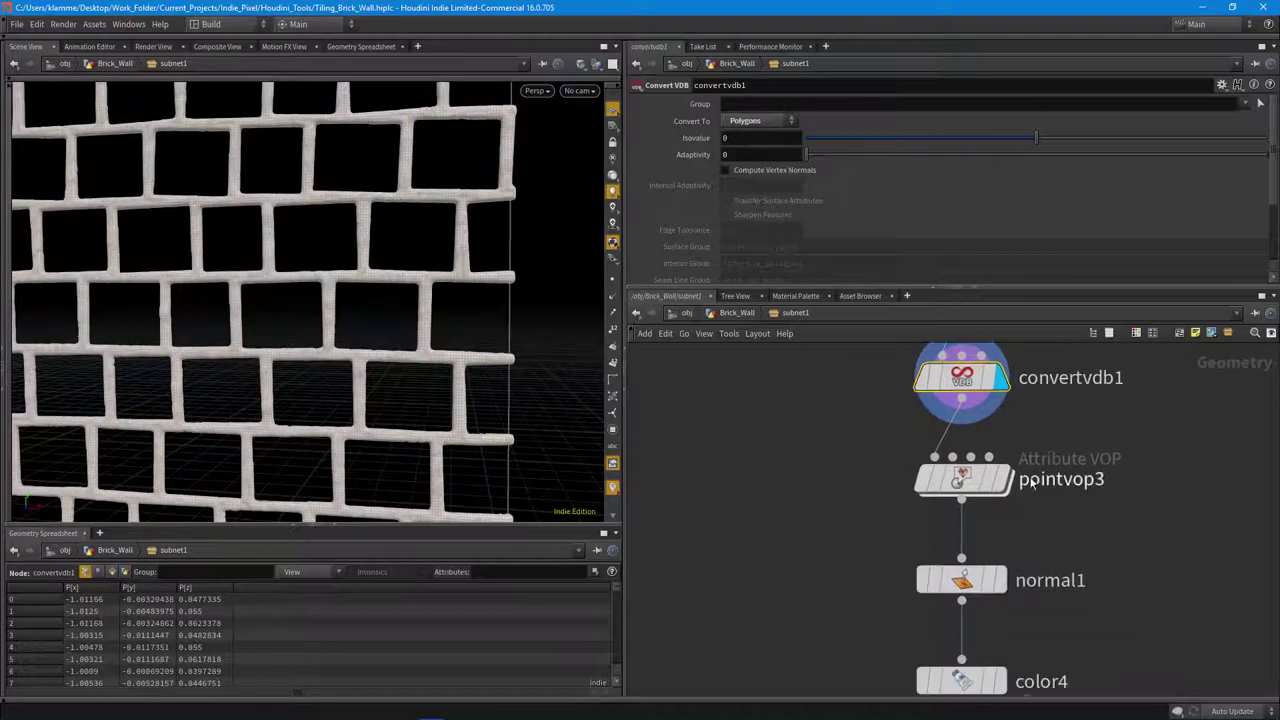
click(1004, 479)
double_click(959, 483)
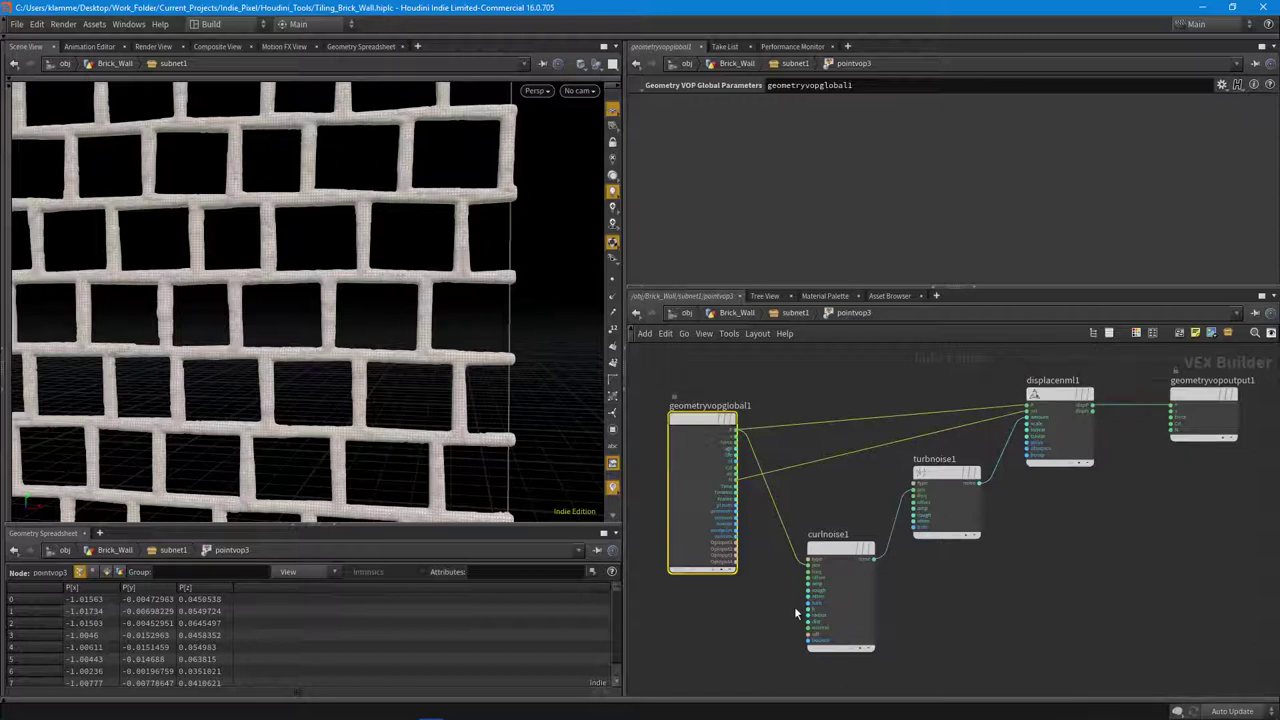
Select curlnoise1 to review its settings, inspect the distorted mortar from the side, and return to subnet1.
click(840, 548)
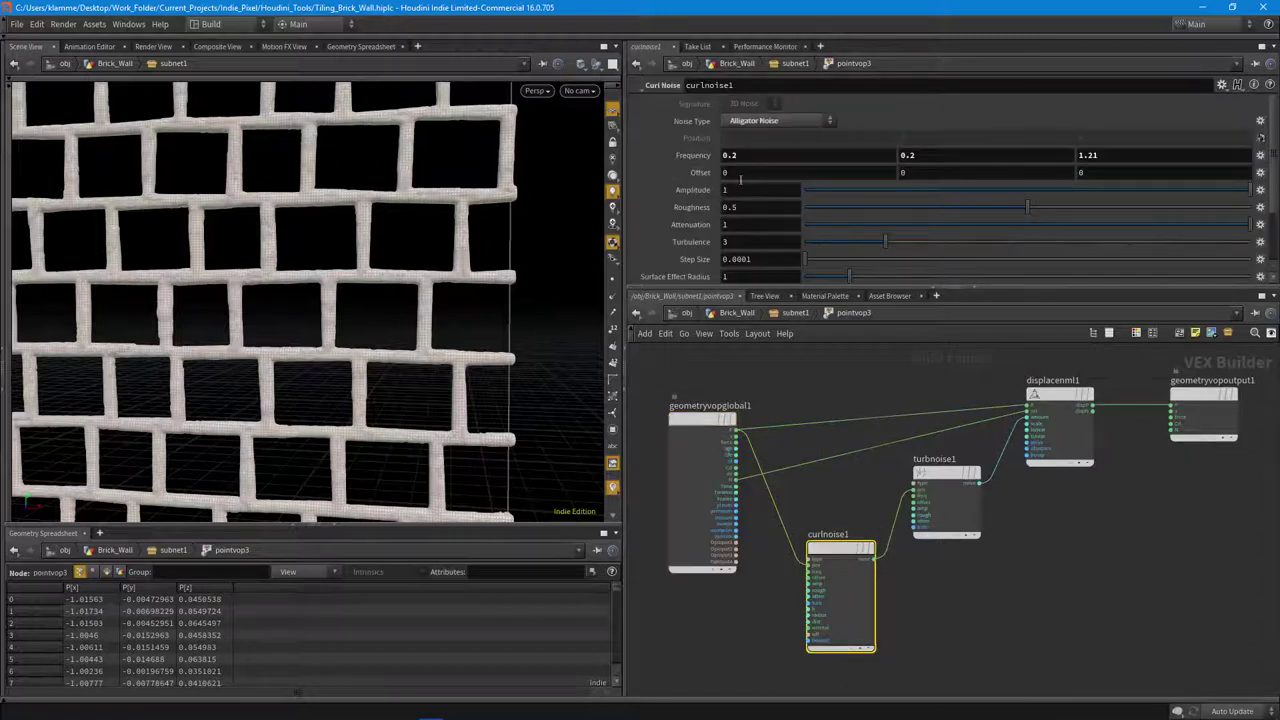
right_drag(442, 394, 506, 397)
drag(490, 390, 452, 346)
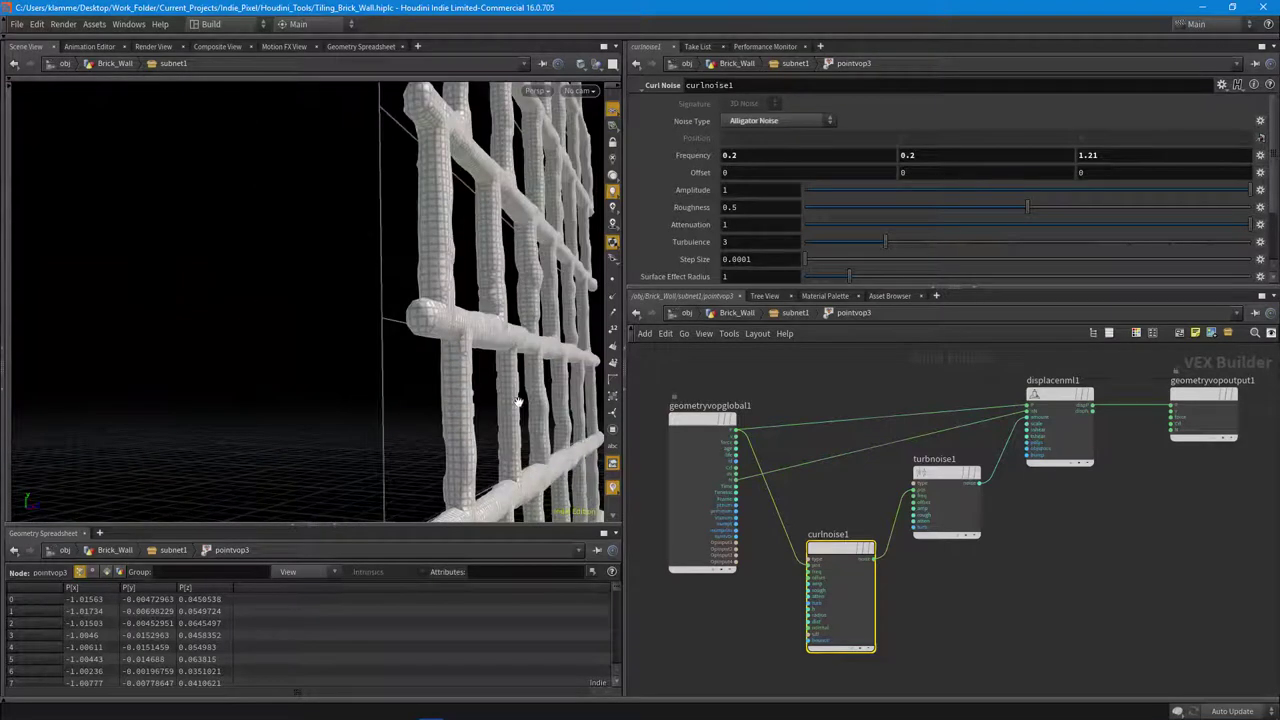
key(u)
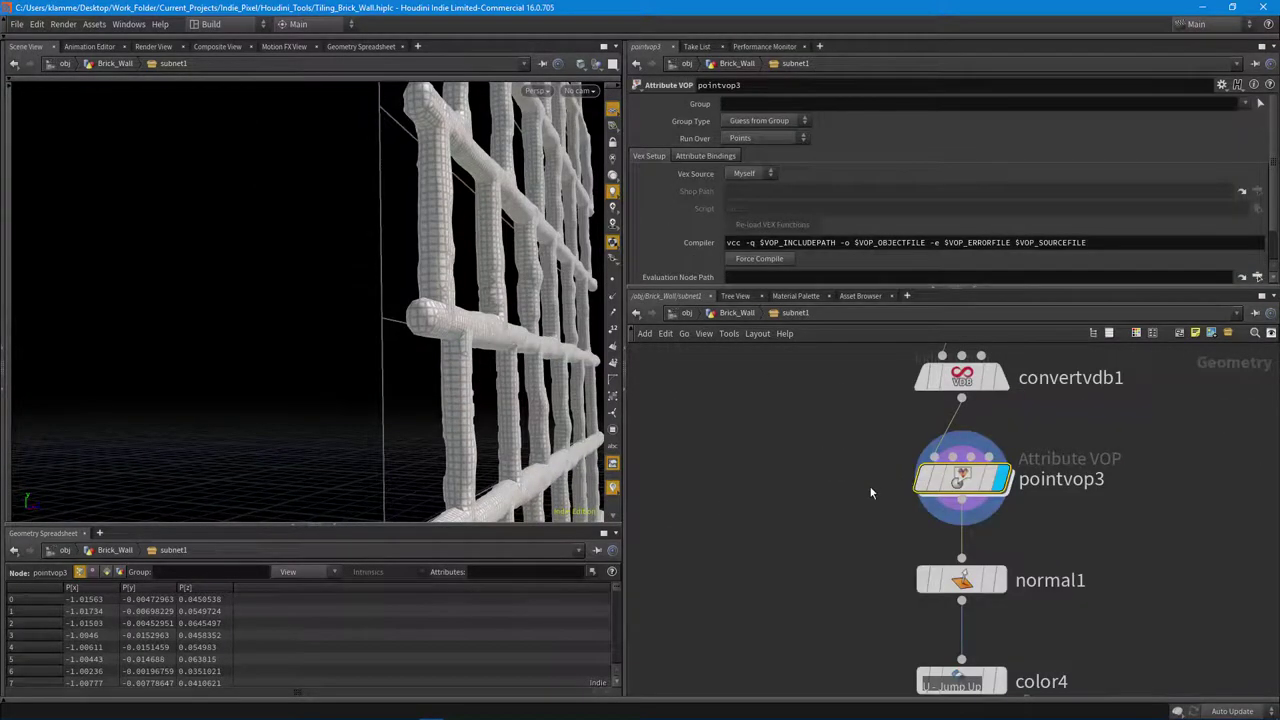
Display normal1 and inspect the full mortar grid after its normals node.
alt+drag(329, 292, 231, 286)
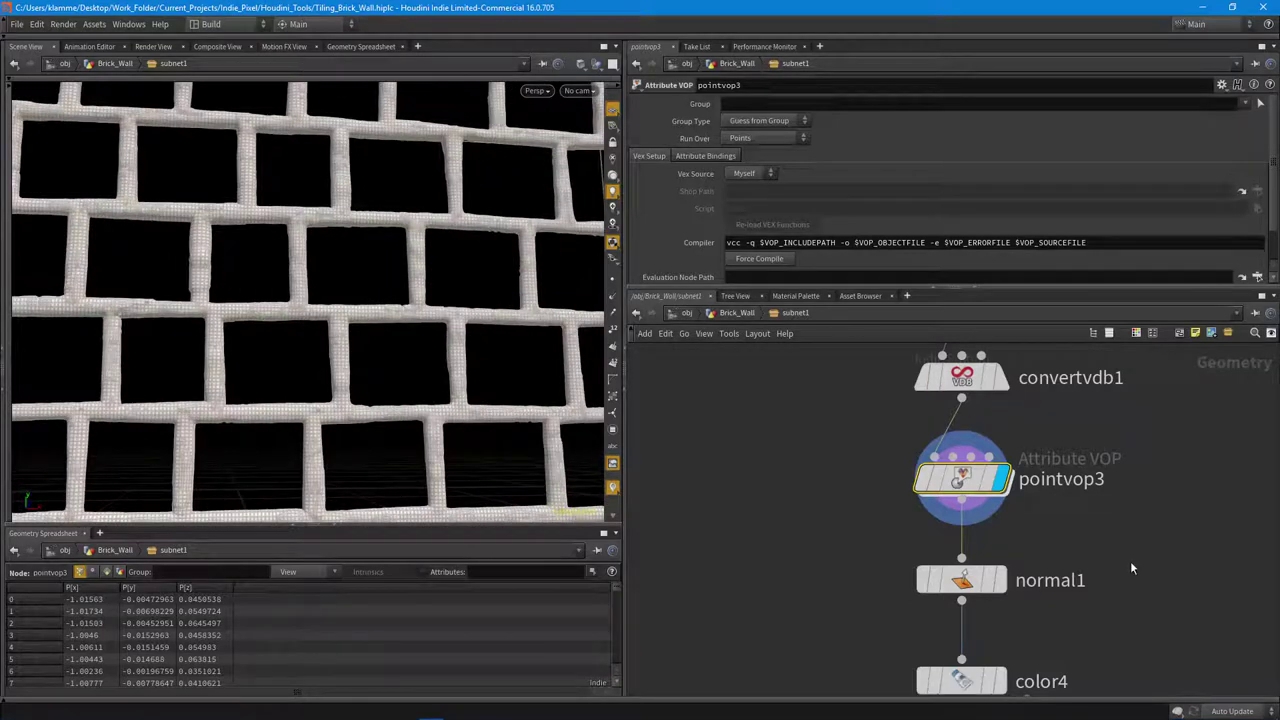
middle_drag(1123, 491, 1117, 433)
click(992, 522)
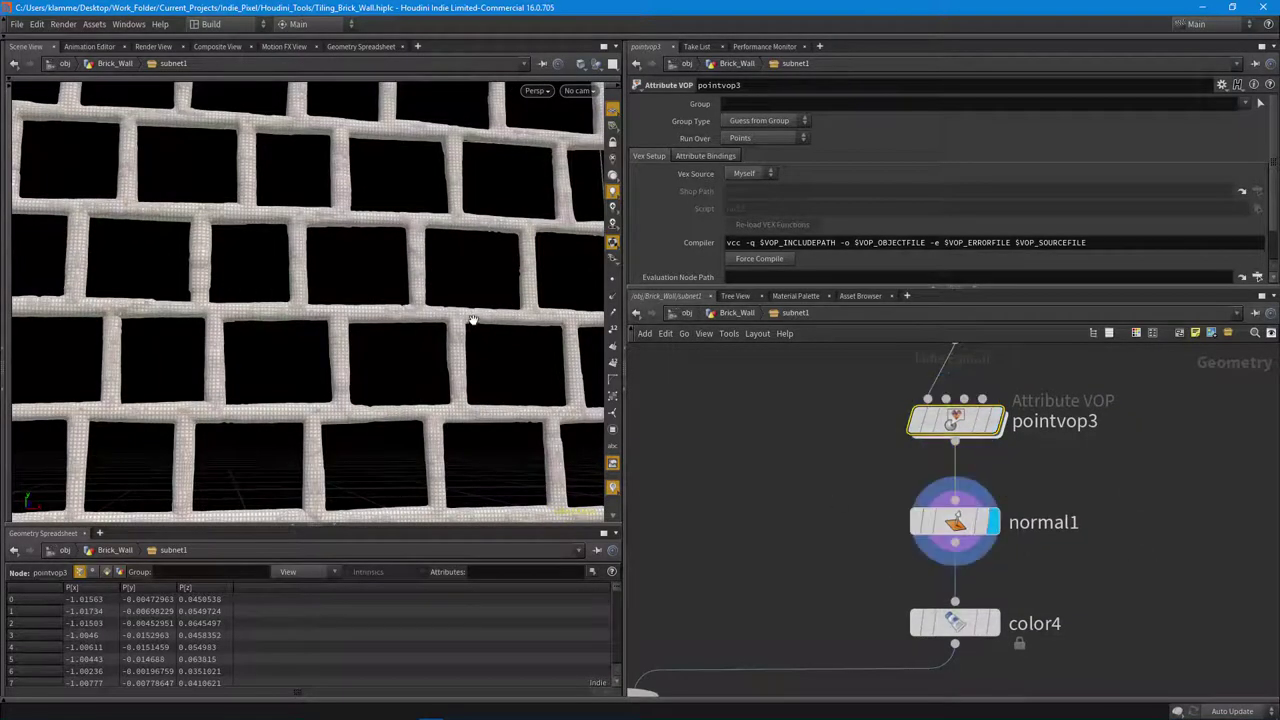
alt+right_drag(473, 320, 379, 304)
alt+drag(379, 304, 421, 320)
middle_drag(1159, 522, 1199, 426)
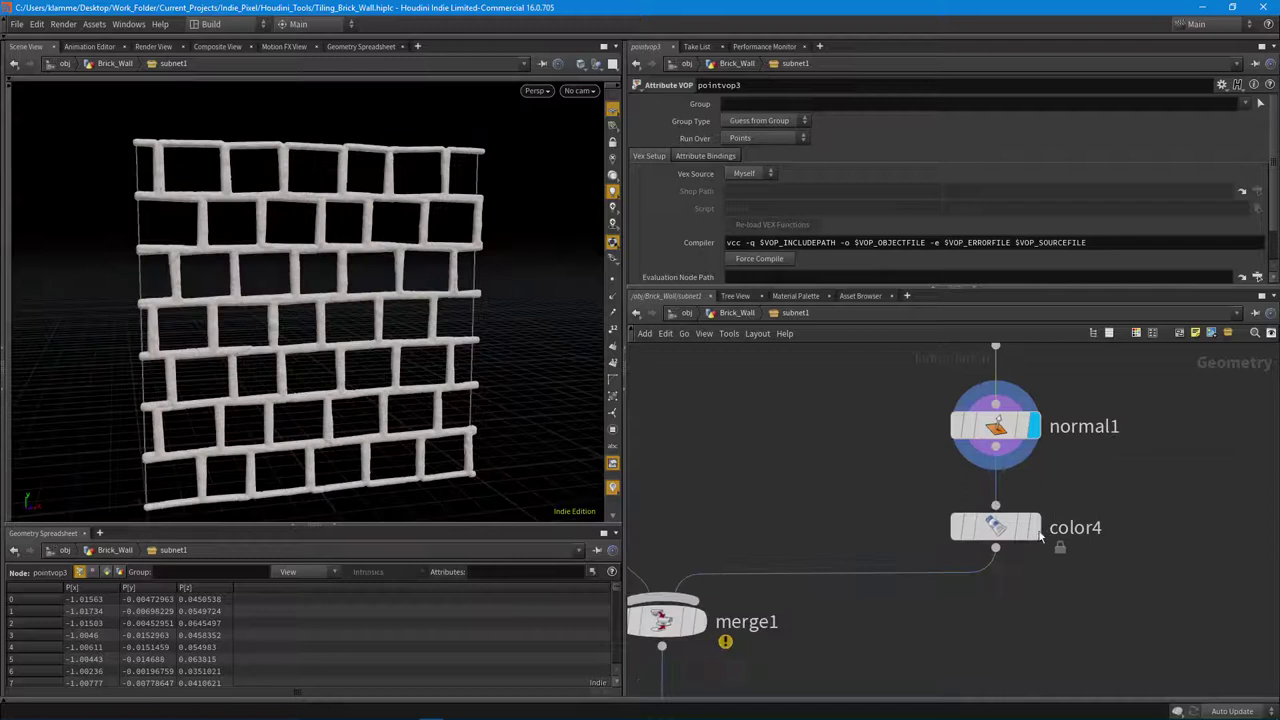
Display color4 and examine the colored mortar mesh up close from an angle.
click(1035, 527)
scroll(458, 388, up, 5)
alt+drag(458, 388, 335, 385)
scroll(836, 433, down, 3)
middle_drag(826, 567, 903, 498)
scroll(858, 492, up, 3)
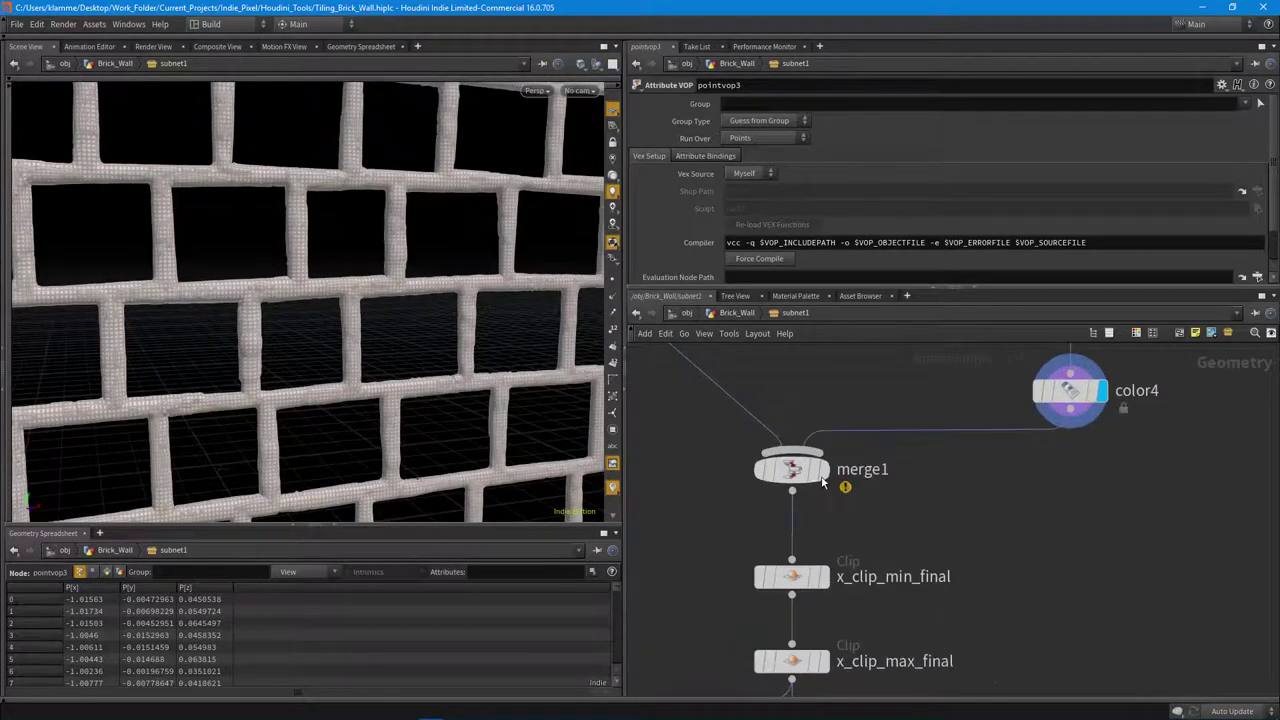
Display merge1 and inspect the combined bricks and mortar from several angles.
click(818, 469)
drag(391, 371, 296, 372)
right_drag(402, 386, 585, 394)
drag(403, 354, 282, 358)
drag(200, 249, 420, 266)
right_drag(420, 266, 140, 304)
drag(307, 338, 258, 350)
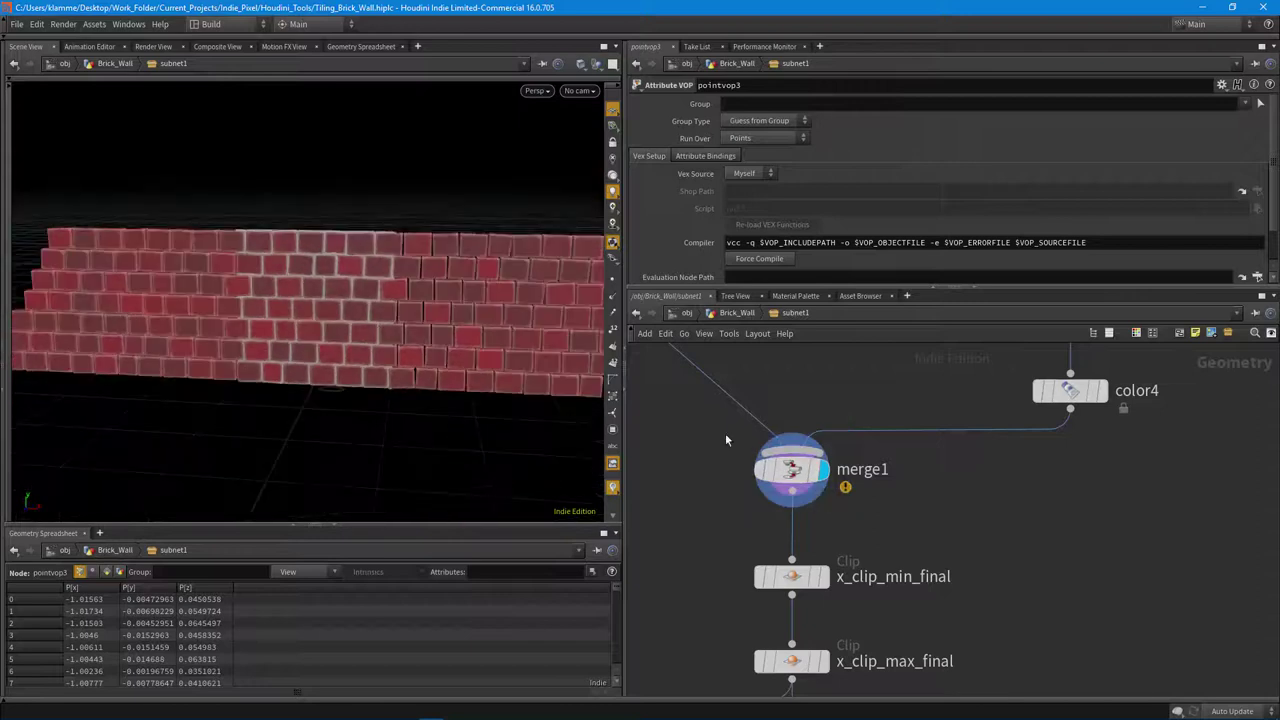
Display x_clip_min_final and x_clip_max_final in turn to inspect how both sides of the wall are trimmed.
middle_drag(984, 450, 1037, 345)
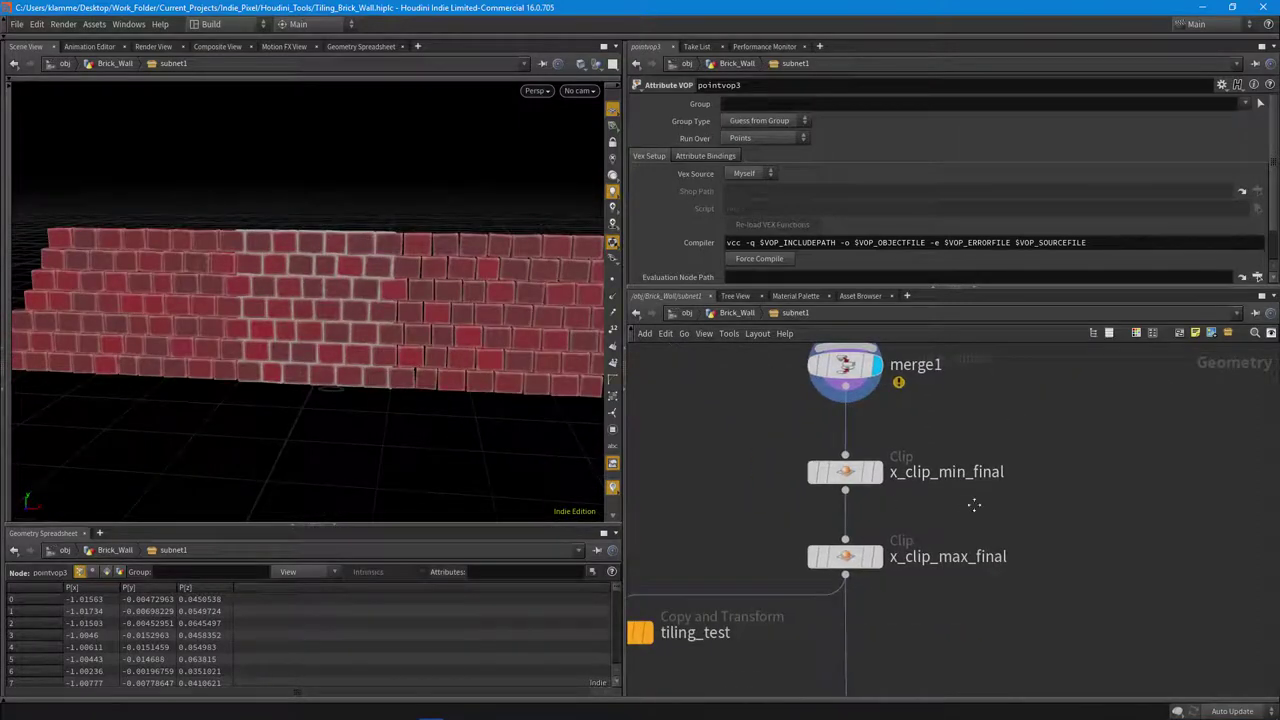
middle_drag(974, 505, 1032, 474)
click(937, 445)
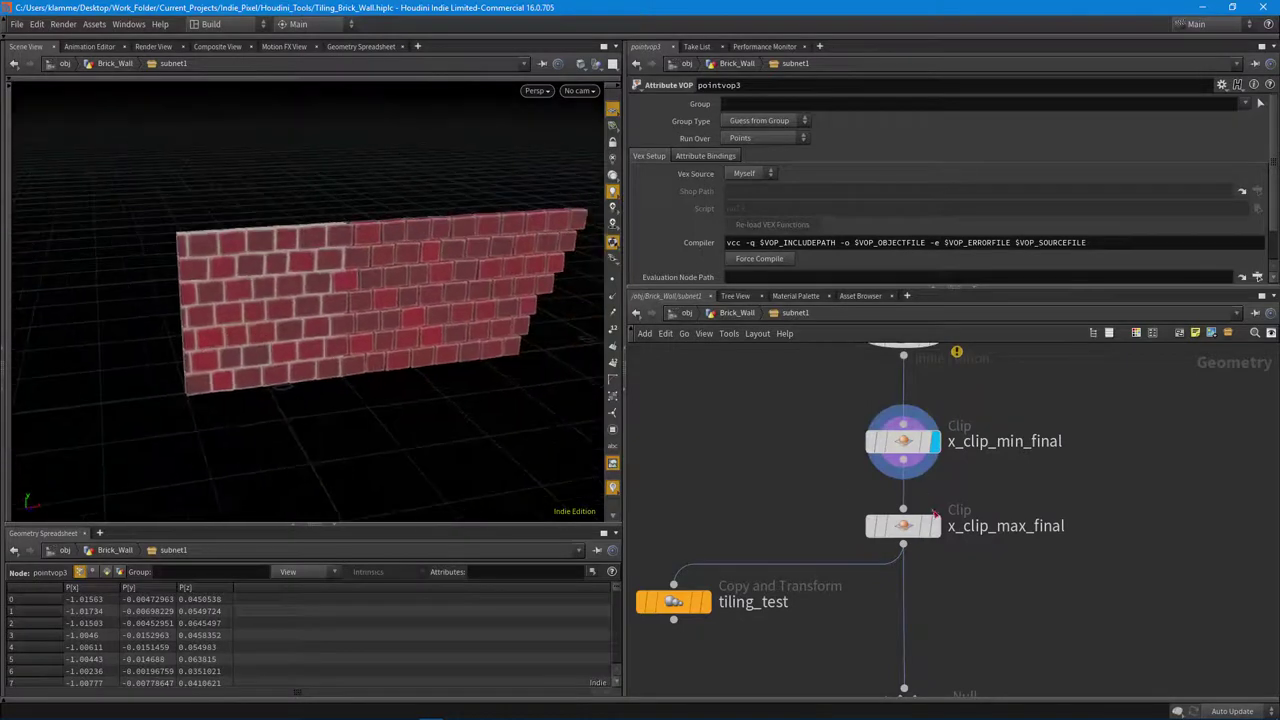
mouse_move(938, 535)
scroll(266, 371, up, 3)
drag(266, 371, 346, 343)
middle_drag(1029, 464, 1110, 338)
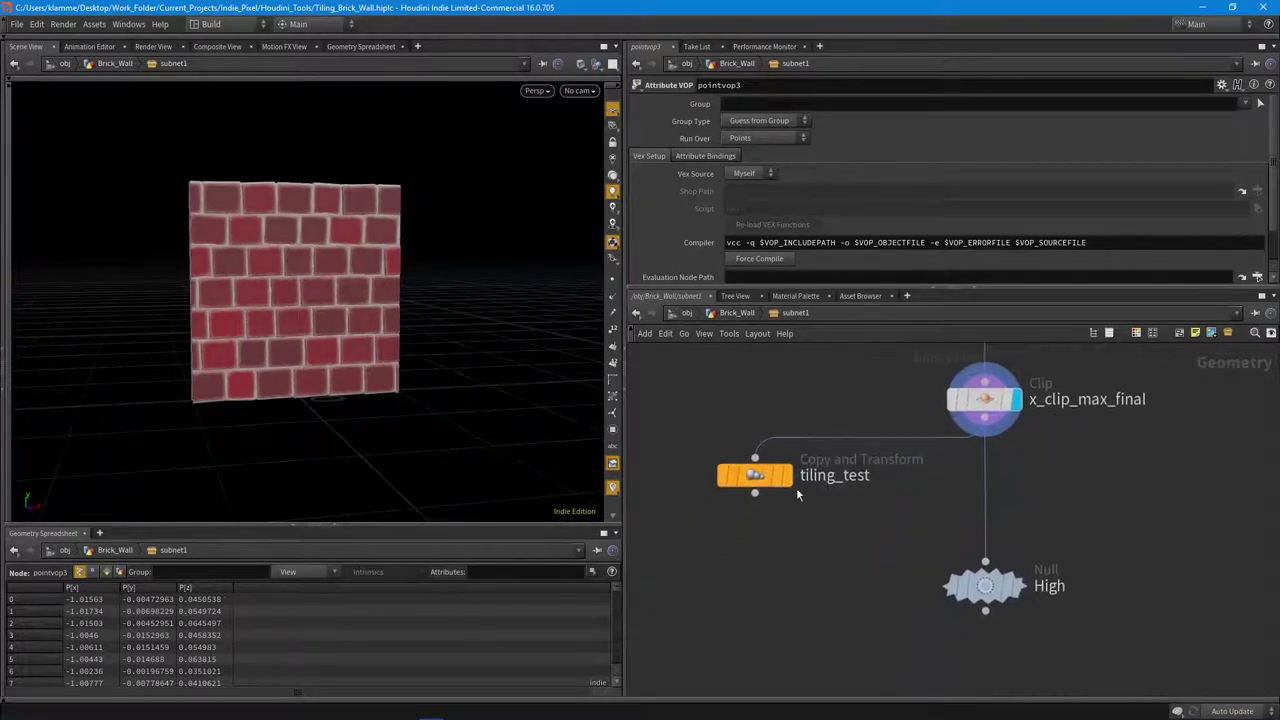
drag(284, 354, 400, 364)
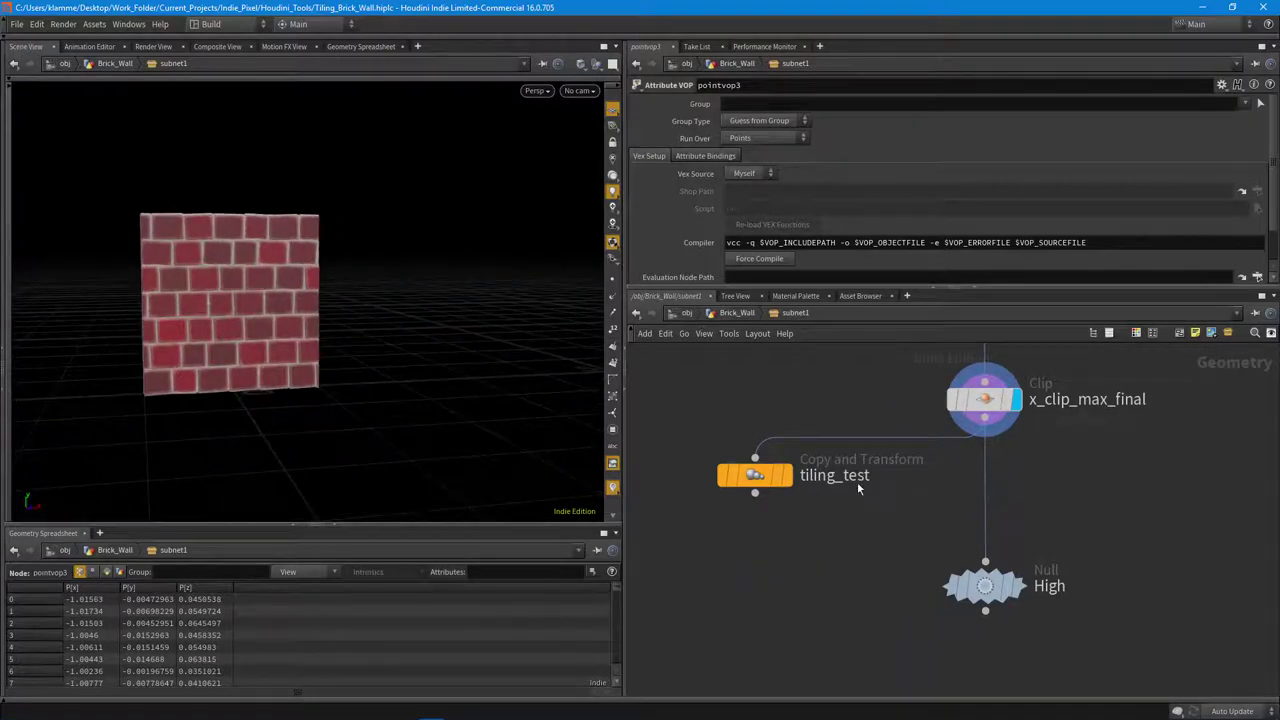
Display the tiling_test copy node and check the seams between the repeated wall sections.
click(787, 476)
drag(252, 340, 339, 362)
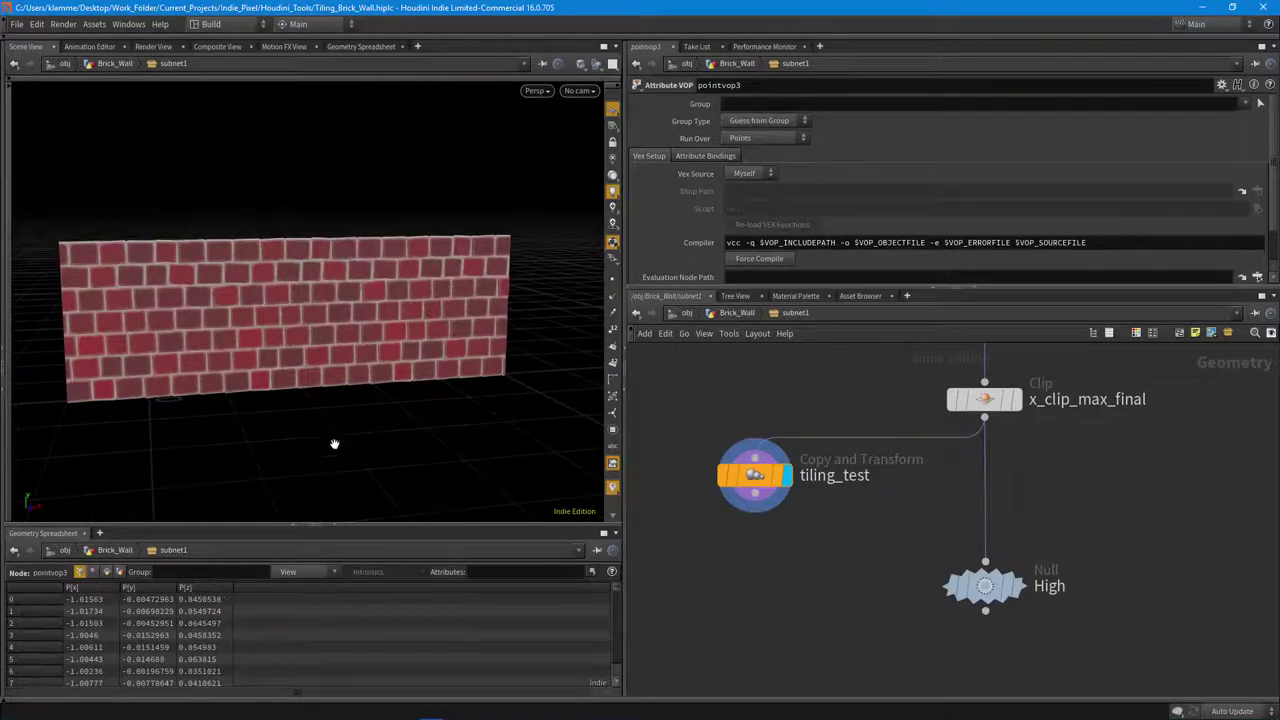
right_click(430, 366)
key(Escape)
drag(351, 354, 414, 373)
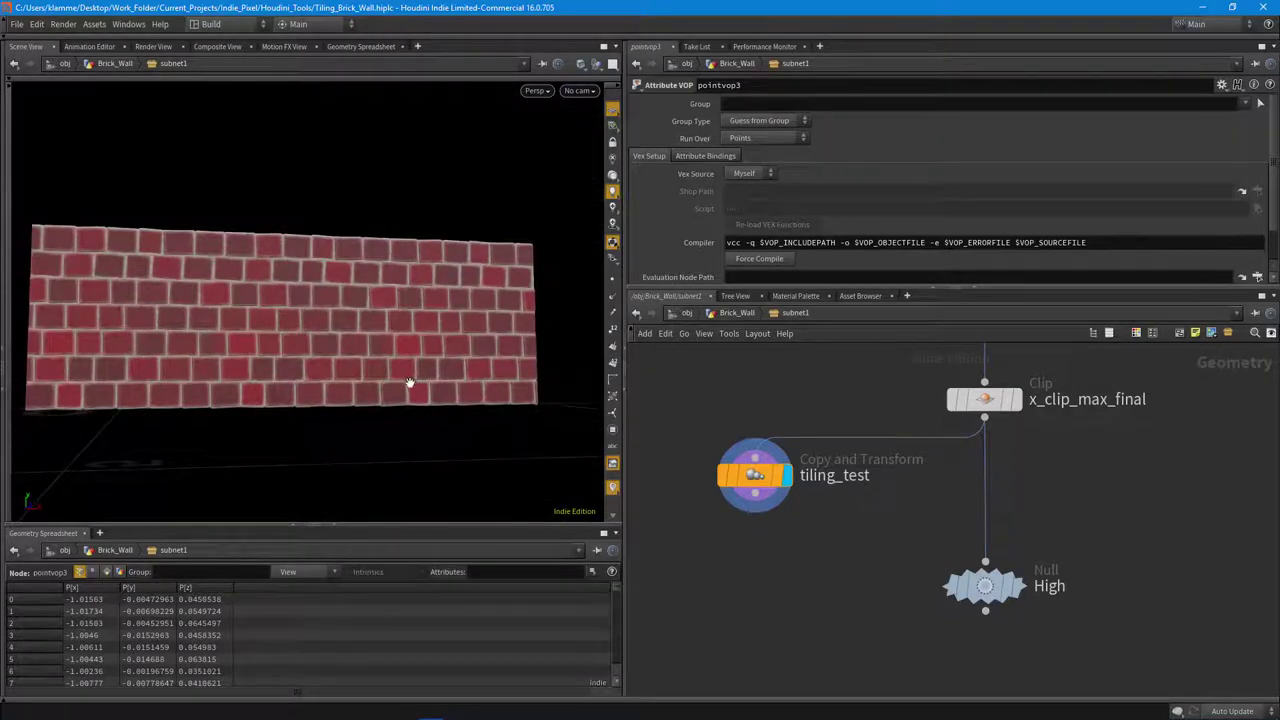
drag(416, 358, 288, 364)
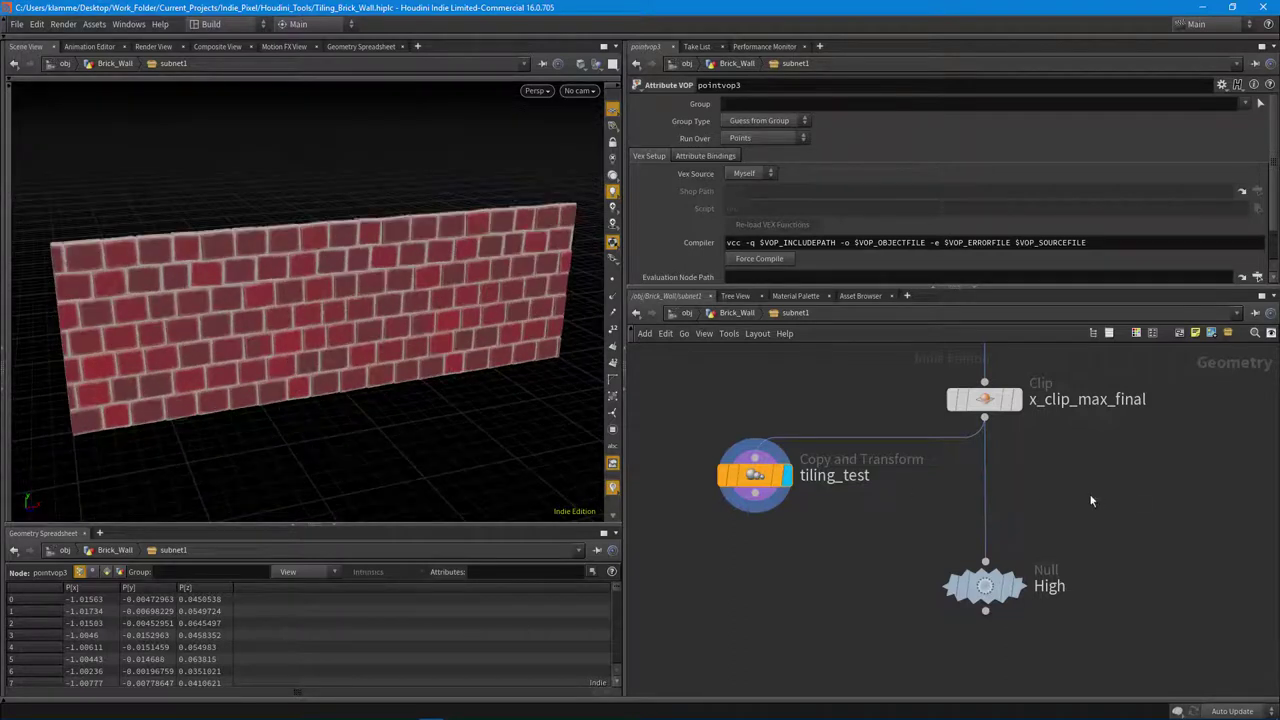
Display material1 in the low-resolution branch and inspect the textured plane.
scroll(1091, 501, down, 4)
middle_drag(1208, 503, 814, 489)
scroll(1077, 523, down, 3)
scroll(1006, 500, up, 5)
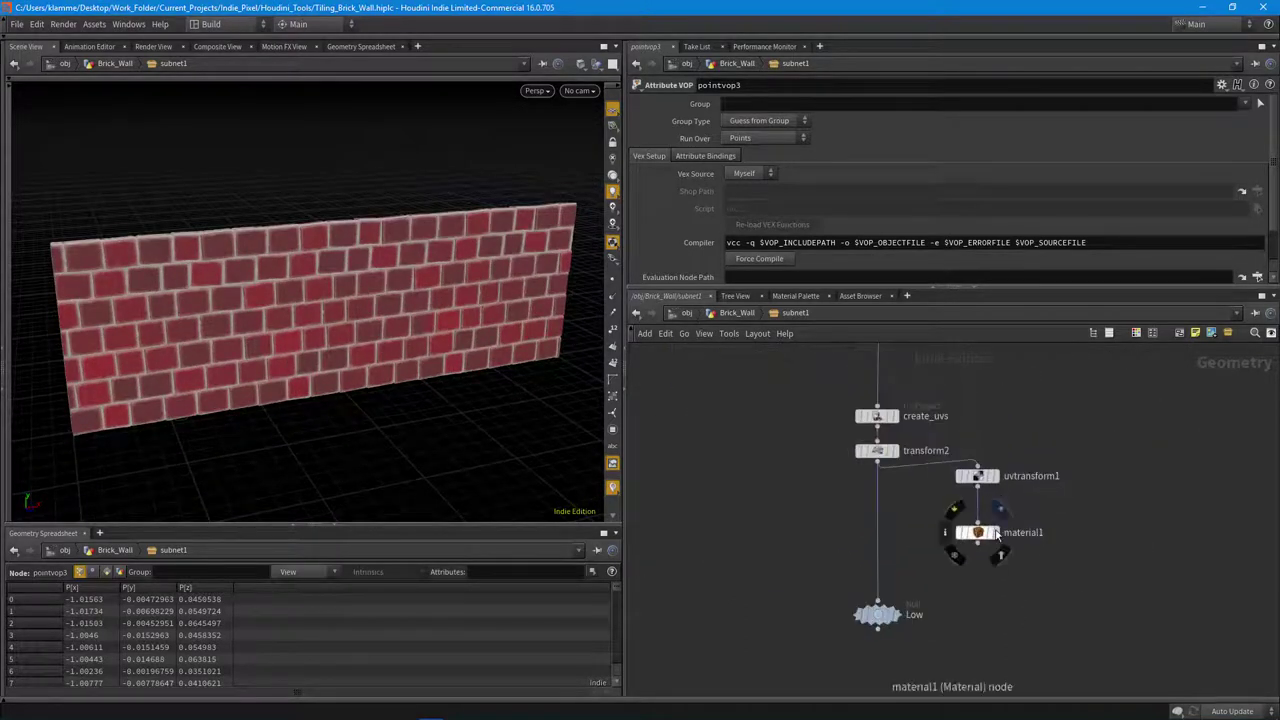
click(996, 533)
drag(203, 420, 225, 362)
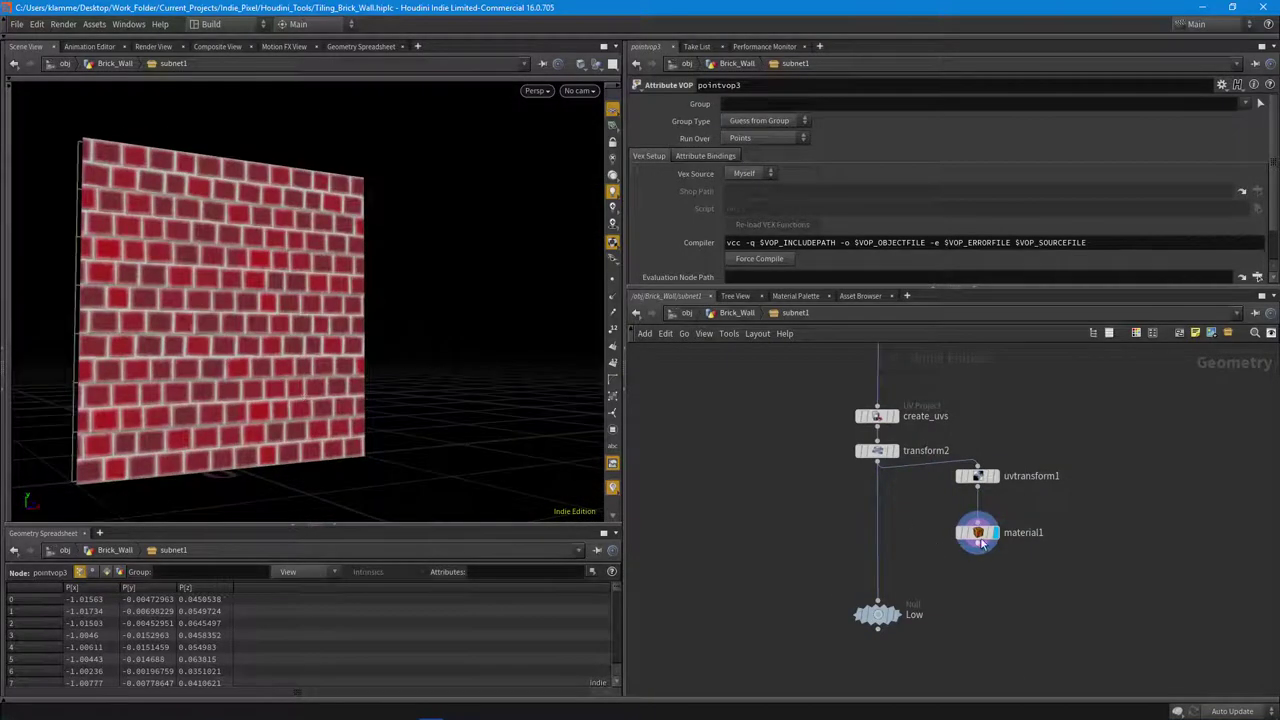
drag(343, 343, 408, 352)
right_drag(408, 352, 312, 380)
Enlarge the network area and display the High null below x_clip_max_final.
middle_drag(873, 488, 979, 542)
scroll(979, 542, down, 4)
scroll(831, 517, down, 3)
middle_drag(831, 517, 889, 590)
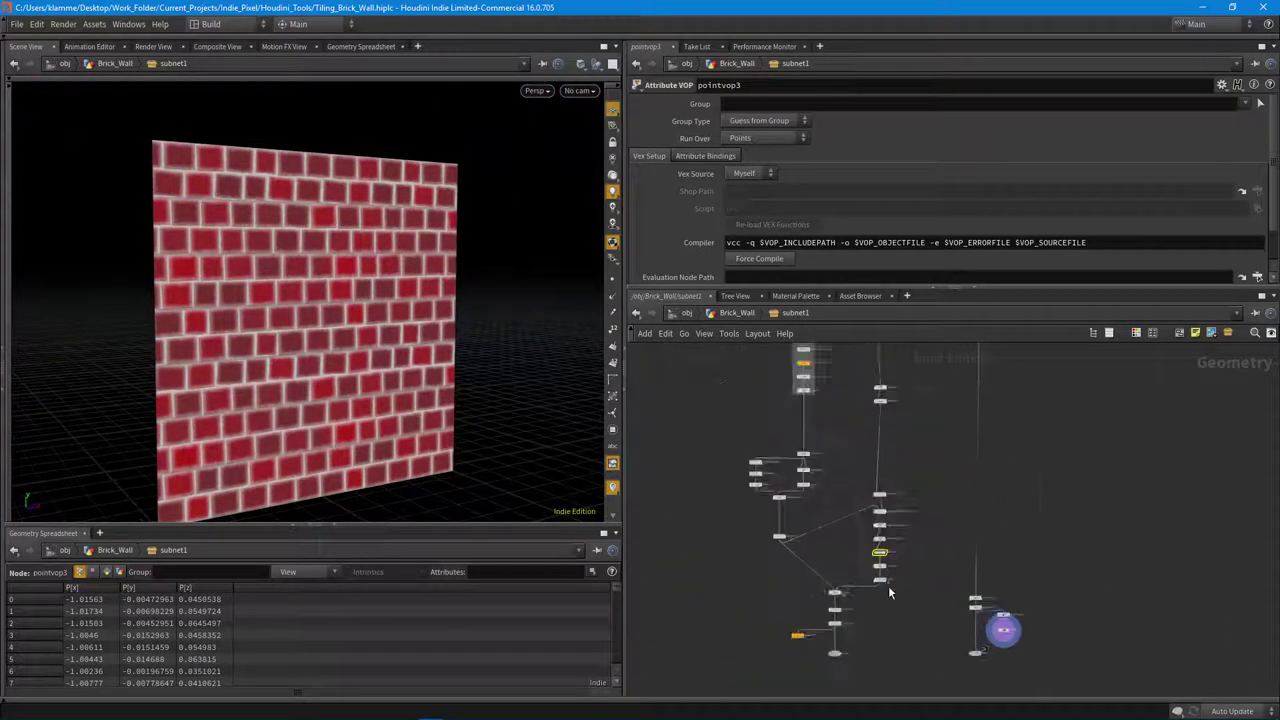
scroll(907, 500, down, 2)
drag(997, 289, 1000, 224)
scroll(1005, 583, up, 2)
scroll(1005, 583, up, 3)
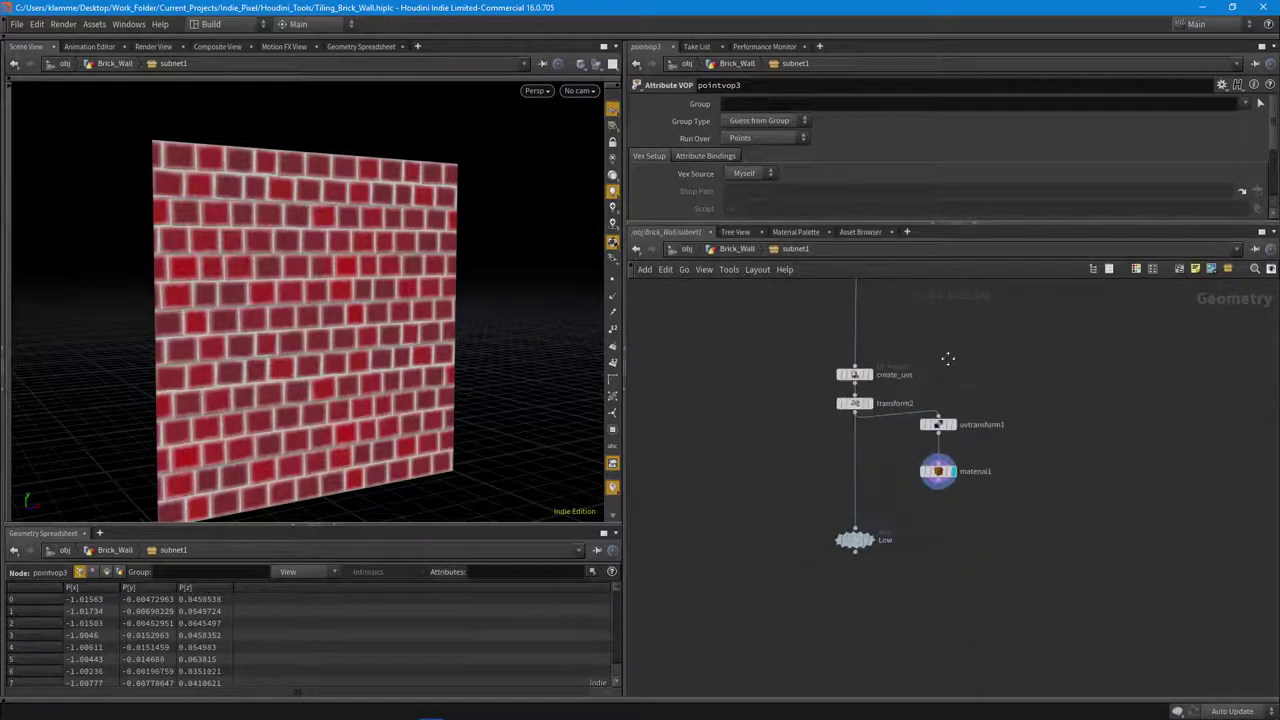
middle_drag(948, 358, 1187, 434)
scroll(731, 541, down, 1)
scroll(696, 605, up, 4)
click(698, 602)
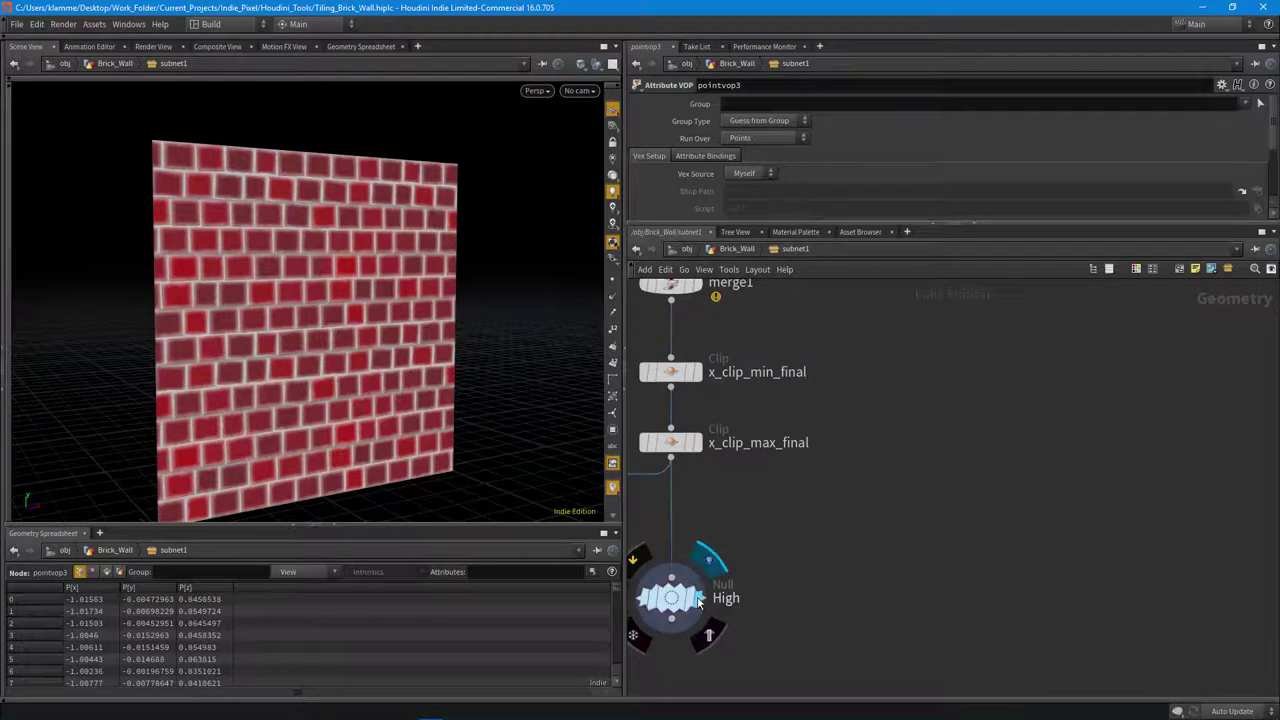
Display the Low_Rez null higher up in the network to view the base wall geometry.
scroll(237, 380, down, 3)
middle_drag(798, 451, 802, 492)
scroll(802, 492, down, 5)
scroll(901, 408, up, 6)
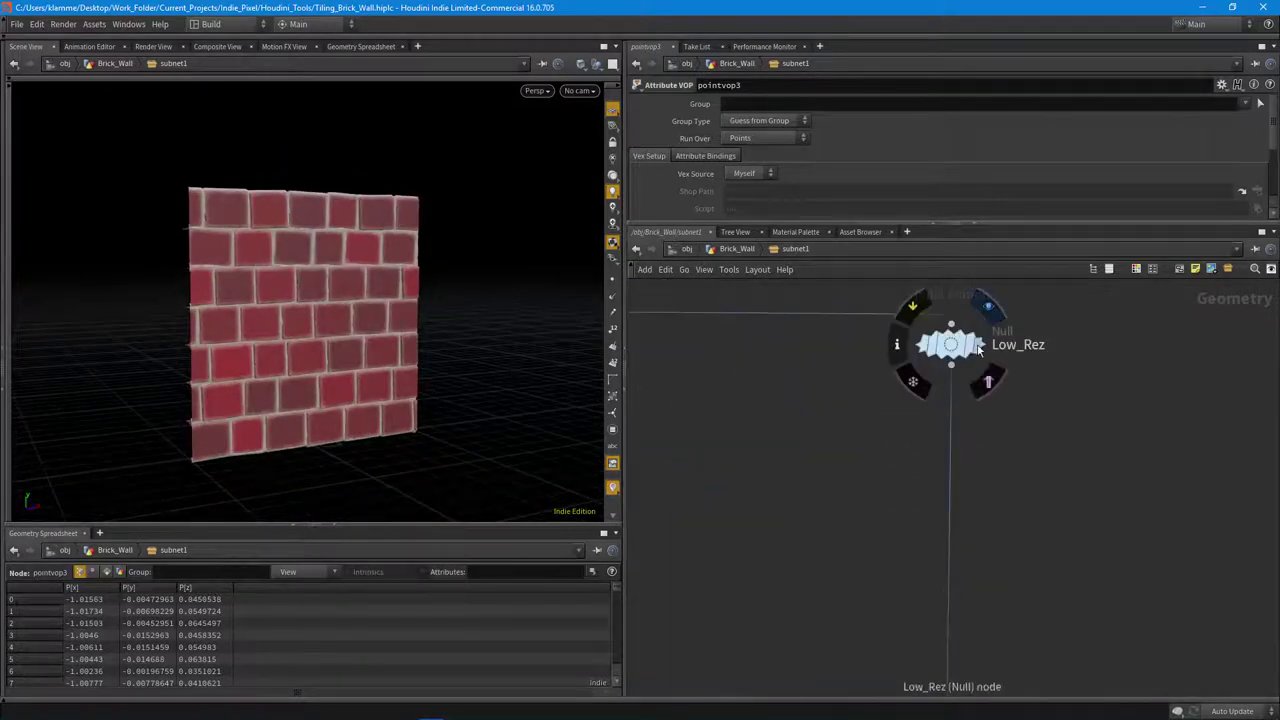
click(978, 348)
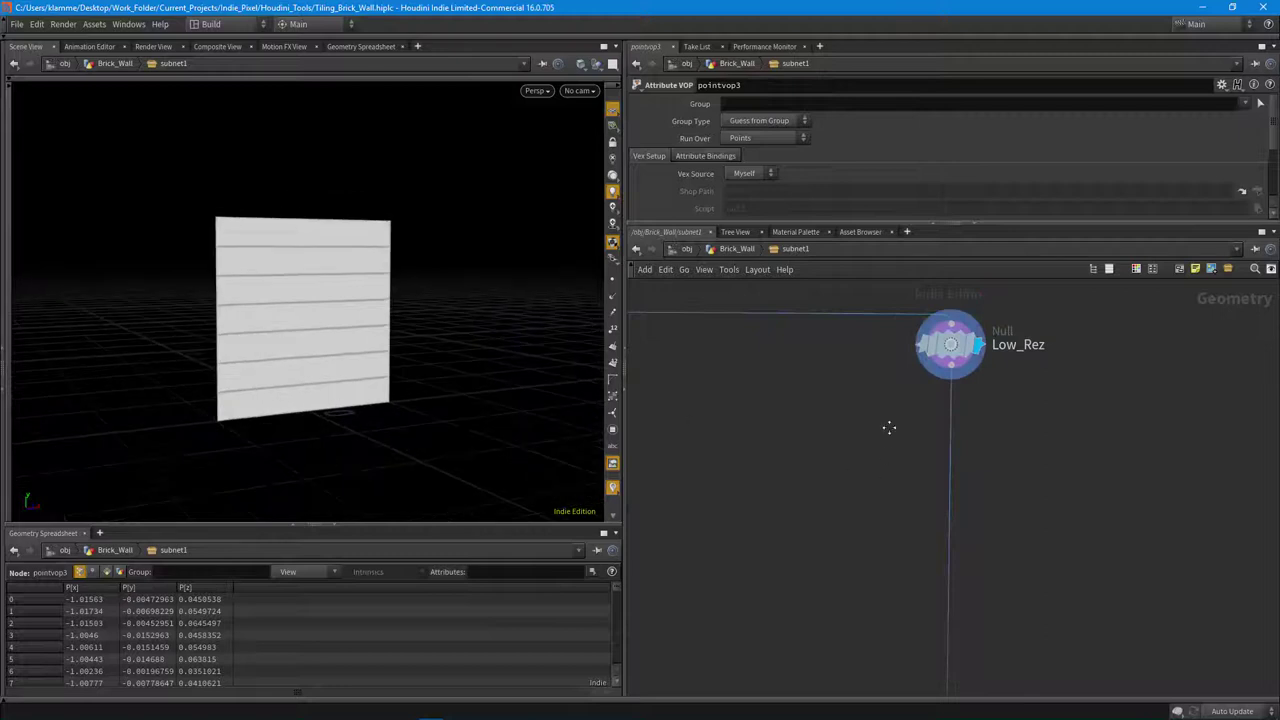
Display and select create_uvs, and switch the viewport to the UV view to inspect its layout.
middle_drag(889, 427, 886, 242)
scroll(880, 546, down, 3)
middle_drag(880, 546, 849, 383)
middle_drag(810, 544, 802, 370)
scroll(868, 512, up, 3)
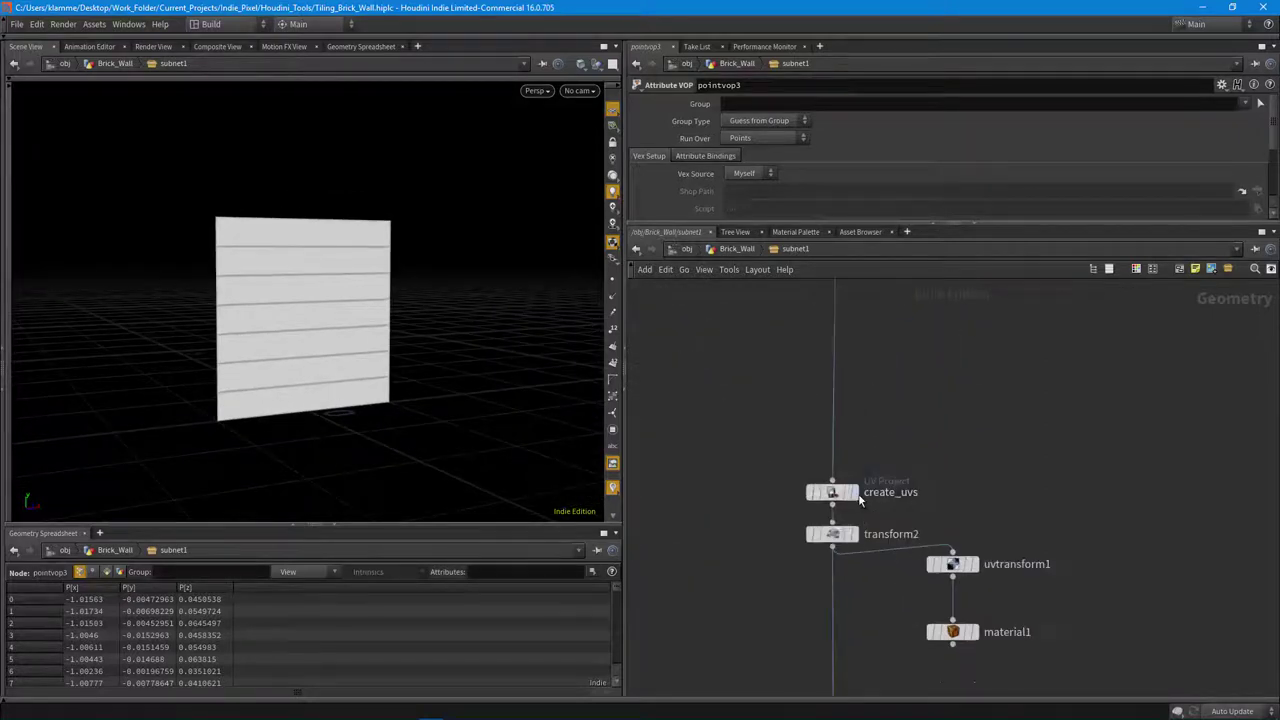
click(854, 493)
click(834, 493)
key(space+5)
scroll(214, 406, down, 3)
scroll(242, 414, up, 1)
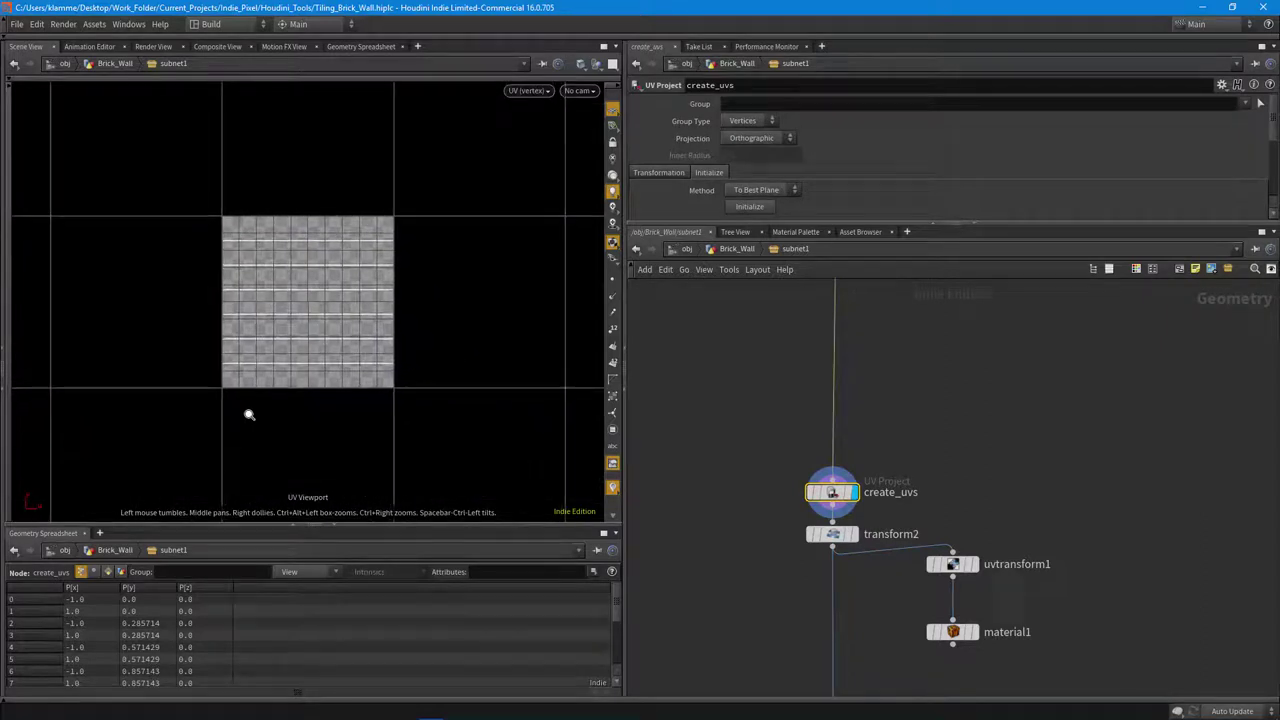
Display and select transform2 to review its translate settings.
click(858, 553)
click(833, 535)
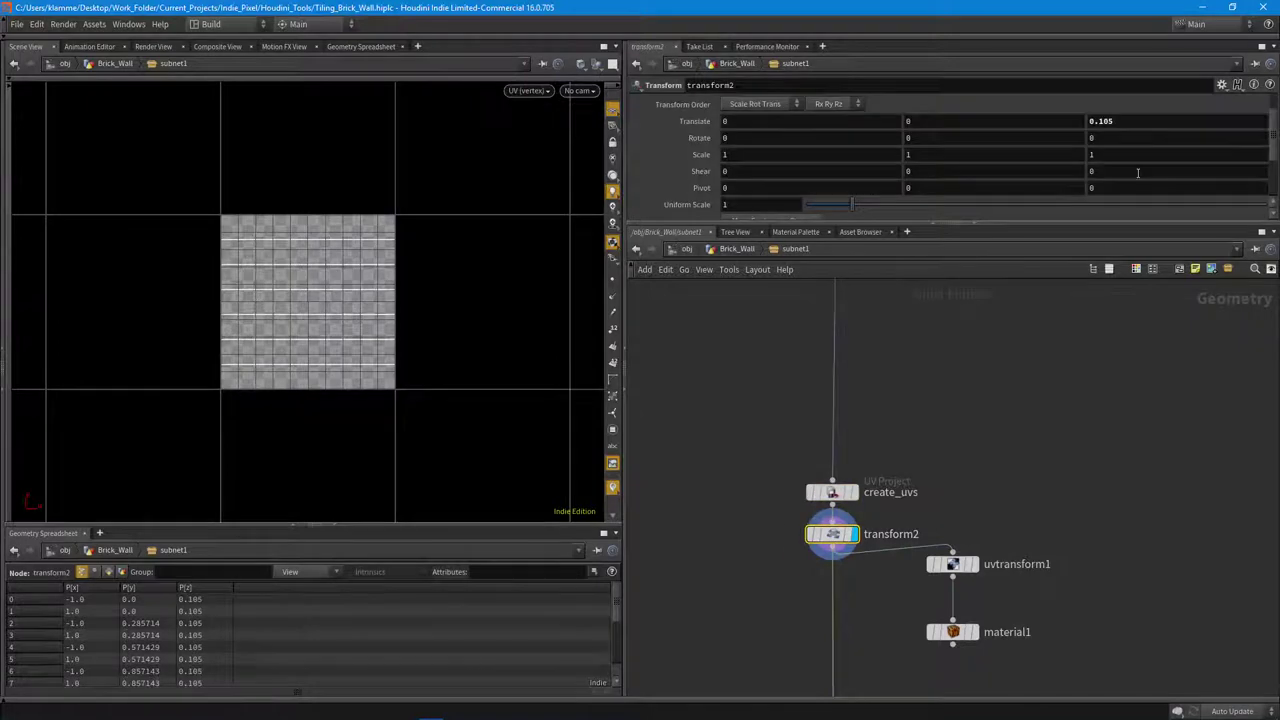
mouse_move(248, 231)
right_down()
mouse_move(429, 243)
mouse_move(255, 243)
right_up()
Display and select the Low null, and locate it alongside the High null in the network.
middle_drag(934, 473, 944, 272)
middle_drag(1005, 474, 1050, 386)
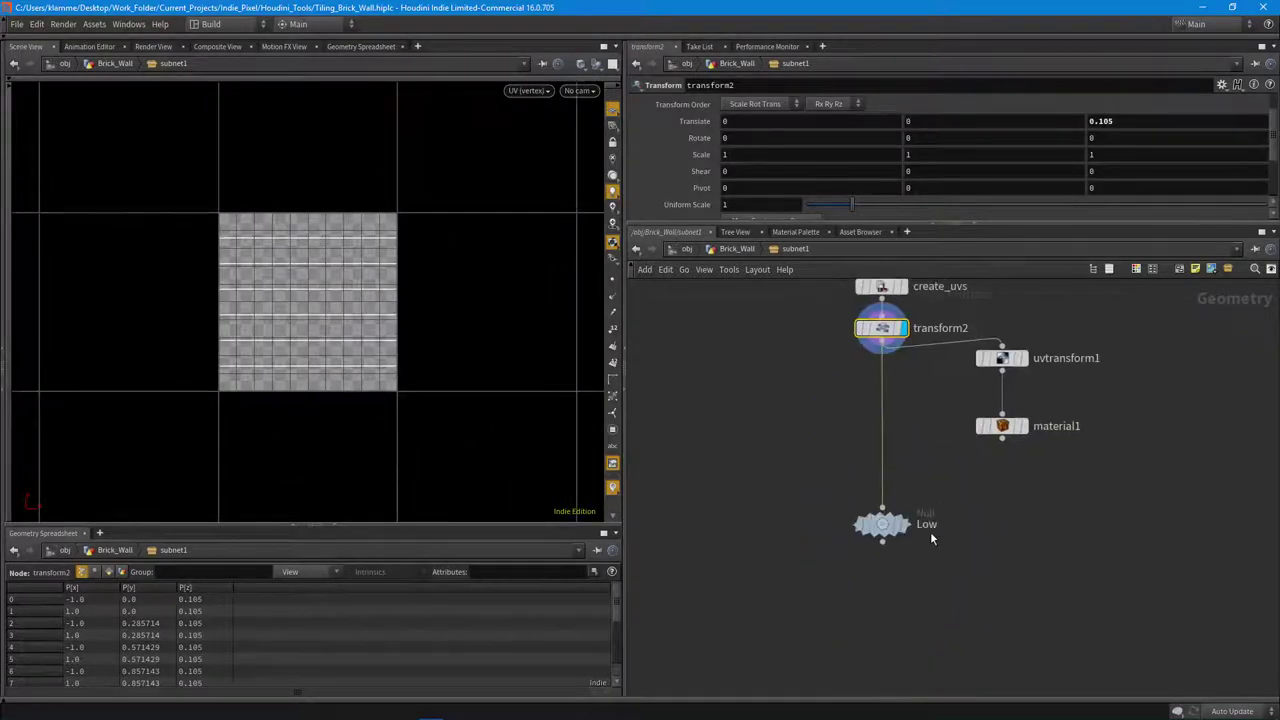
click(906, 530)
click(882, 524)
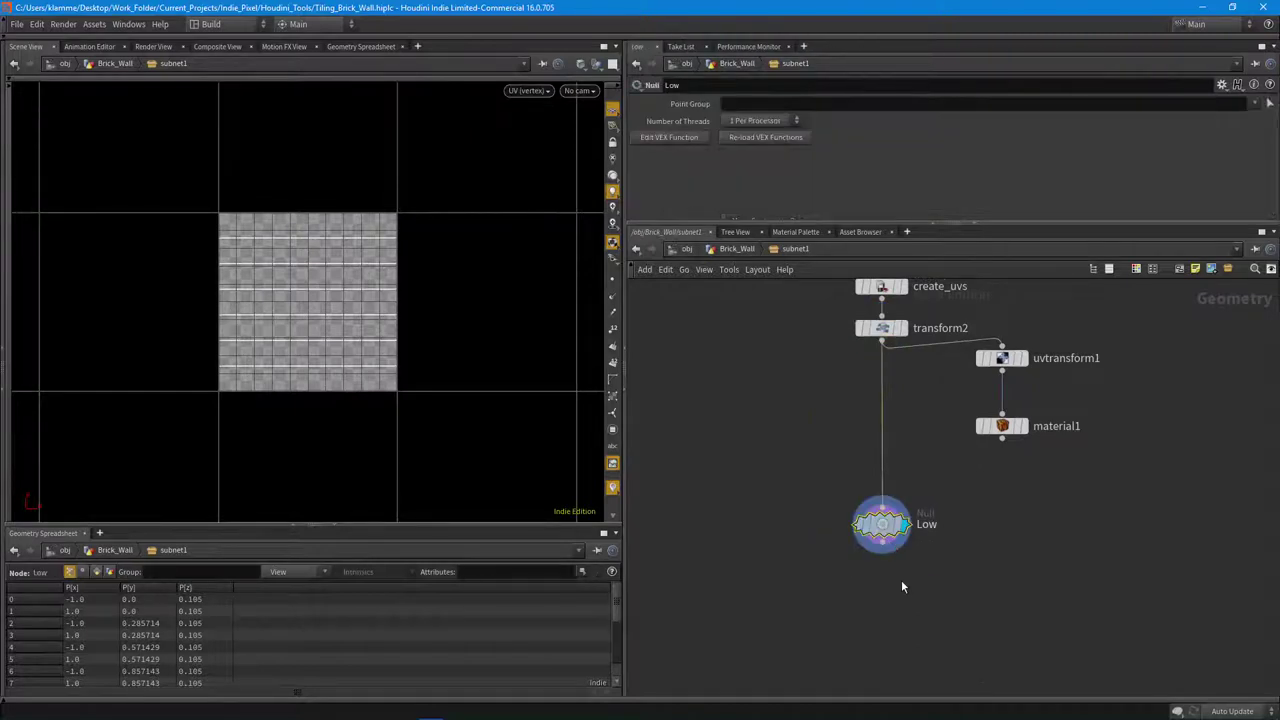
middle_drag(788, 566, 1006, 534)
scroll(1053, 550, down, 2)
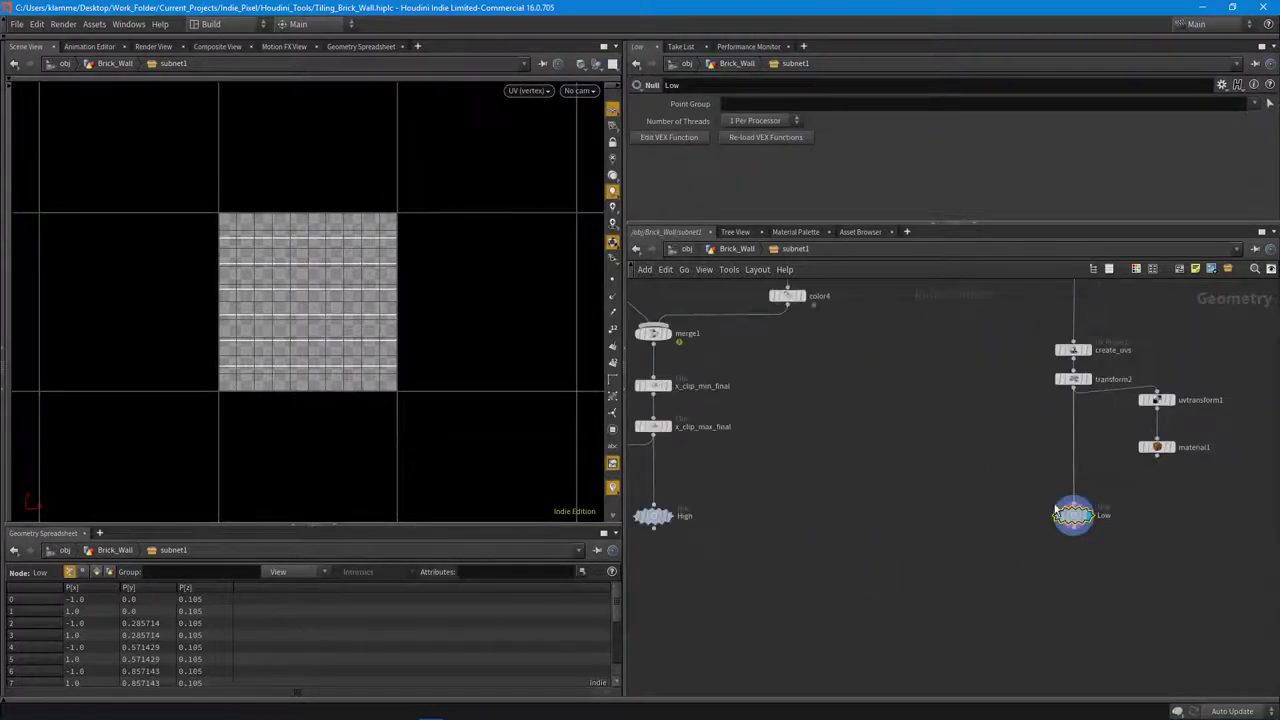
middle_drag(712, 546, 803, 547)
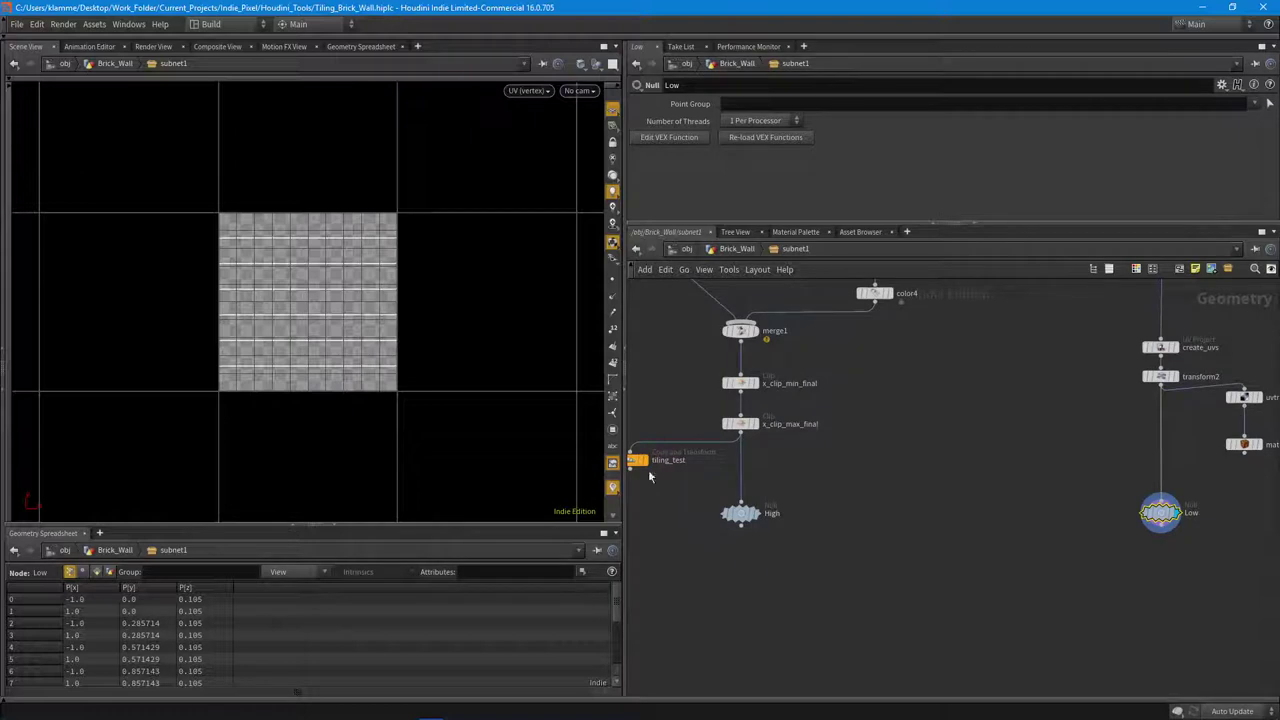
middle_drag(853, 472, 904, 533)
Leave subnet1 for the object level and open the out network containing rop_games_baker1.
click(679, 250)
click(690, 249)
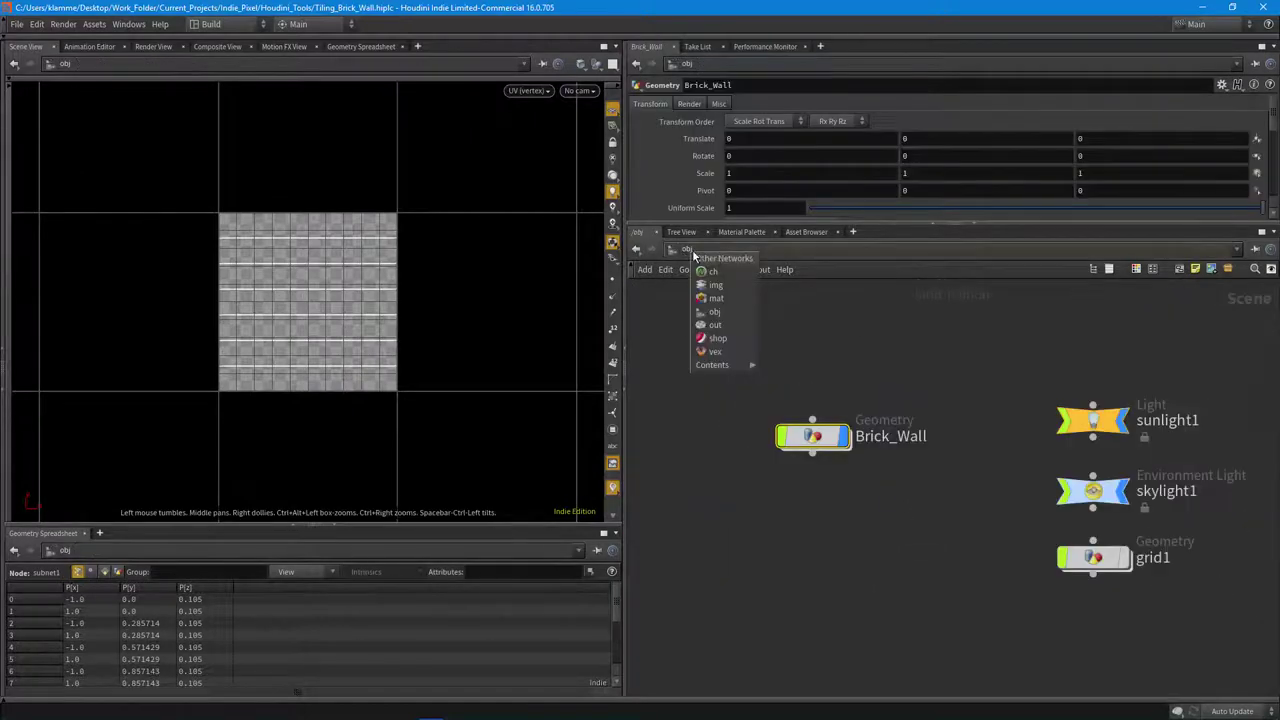
click(723, 331)
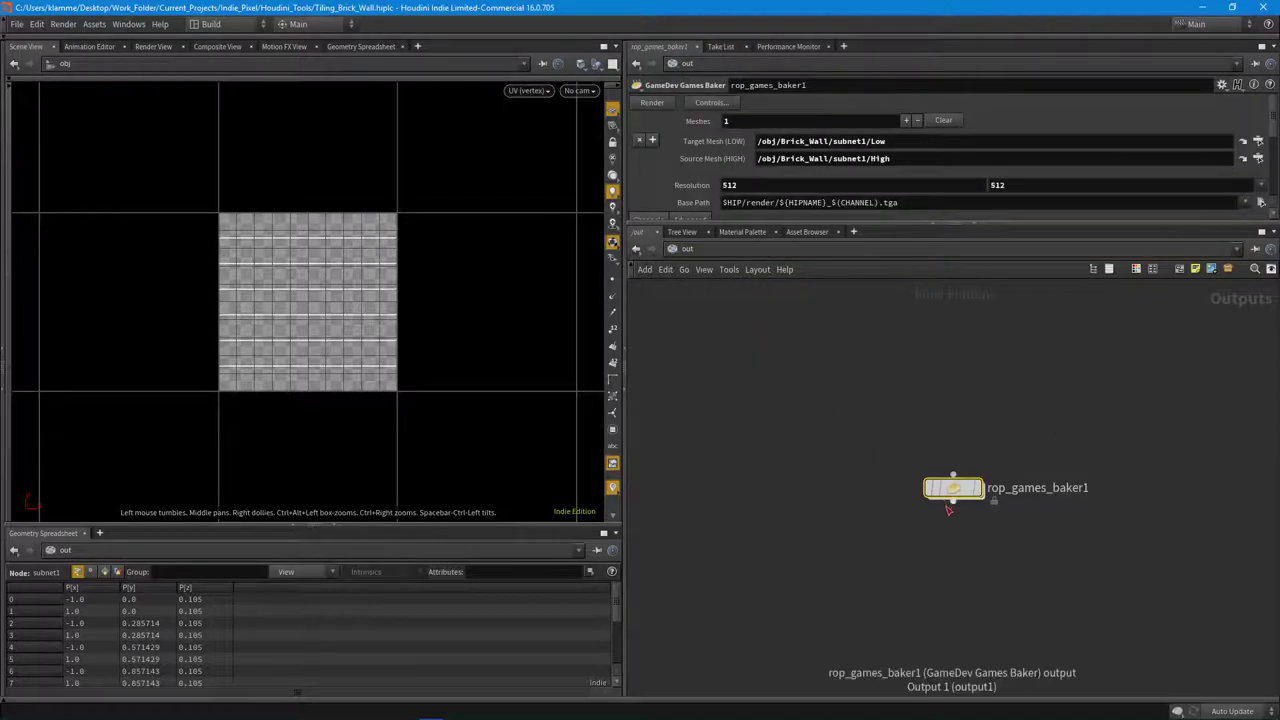
scroll(955, 478, up, 2)
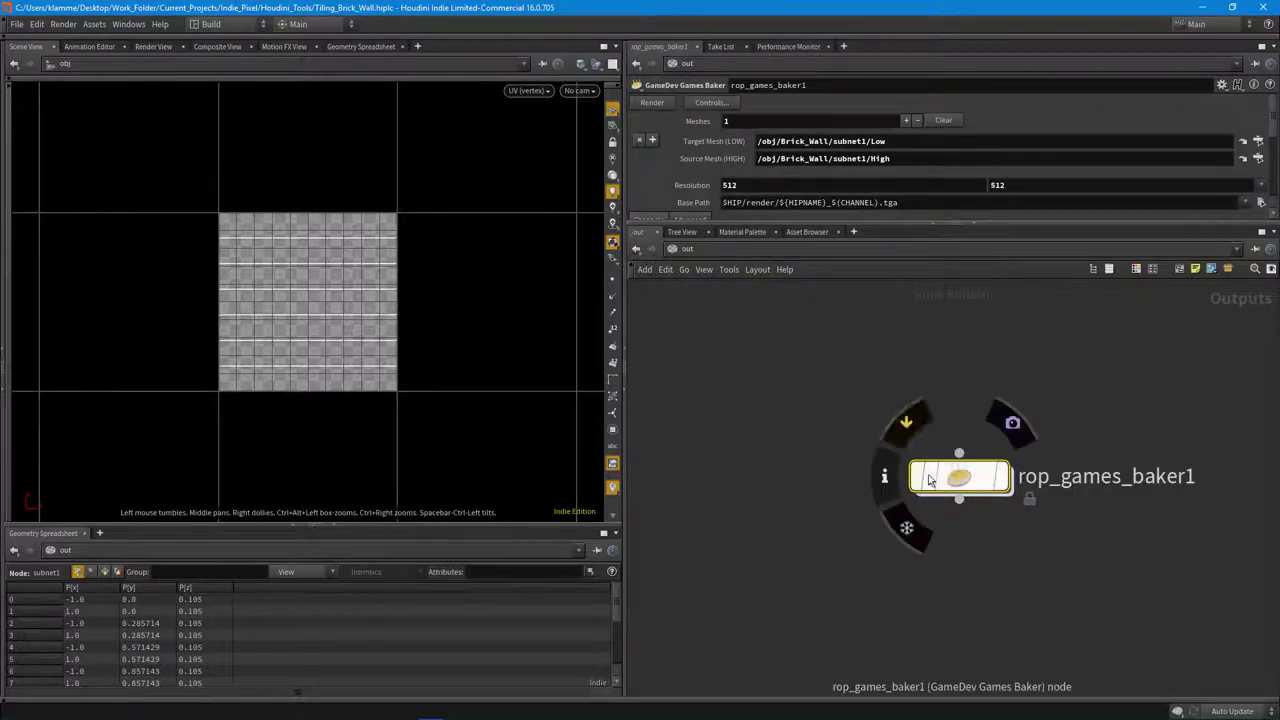
drag(958, 478, 845, 457)
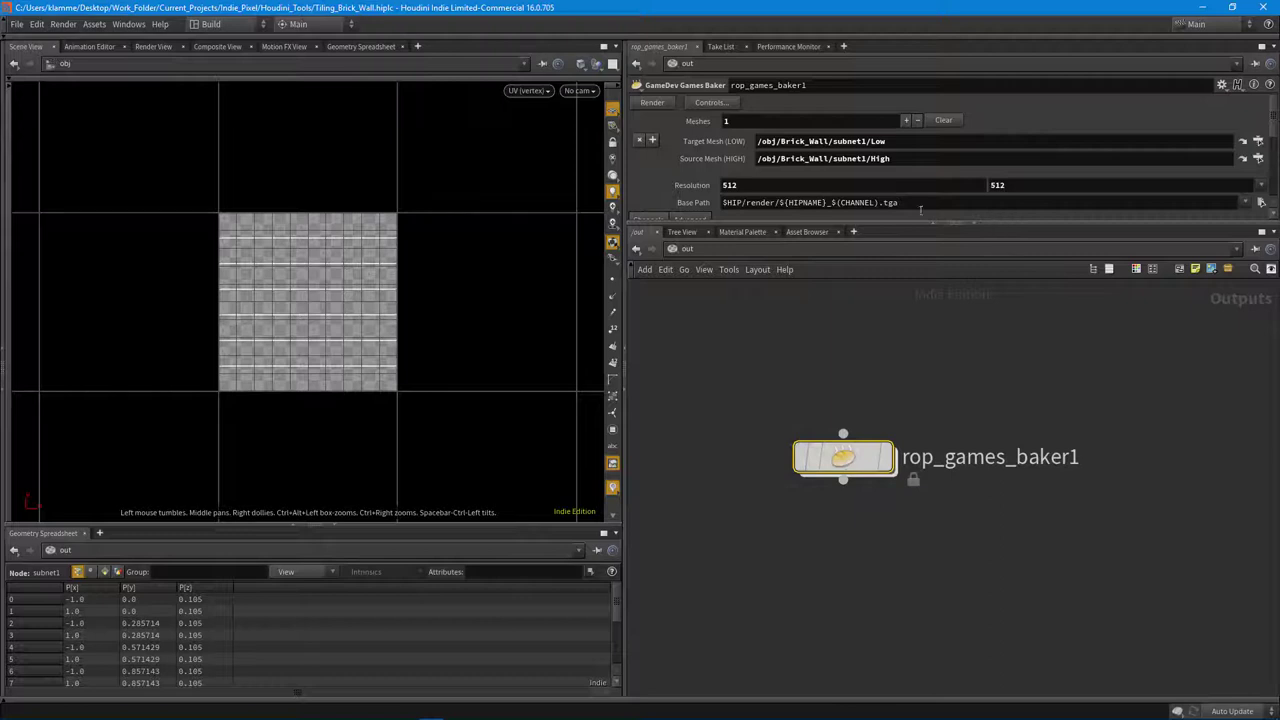
Reveal the shelves and show the game development shelf to locate the Games Baker tool.
click(13, 36)
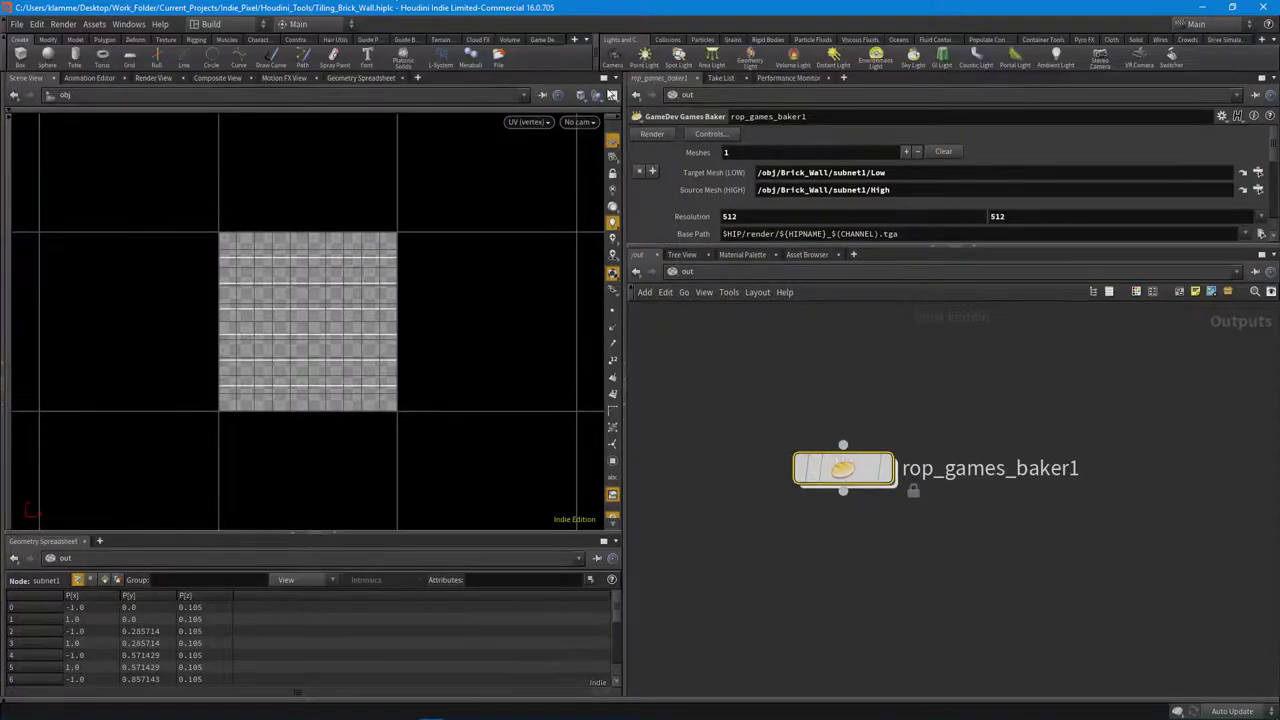
click(547, 41)
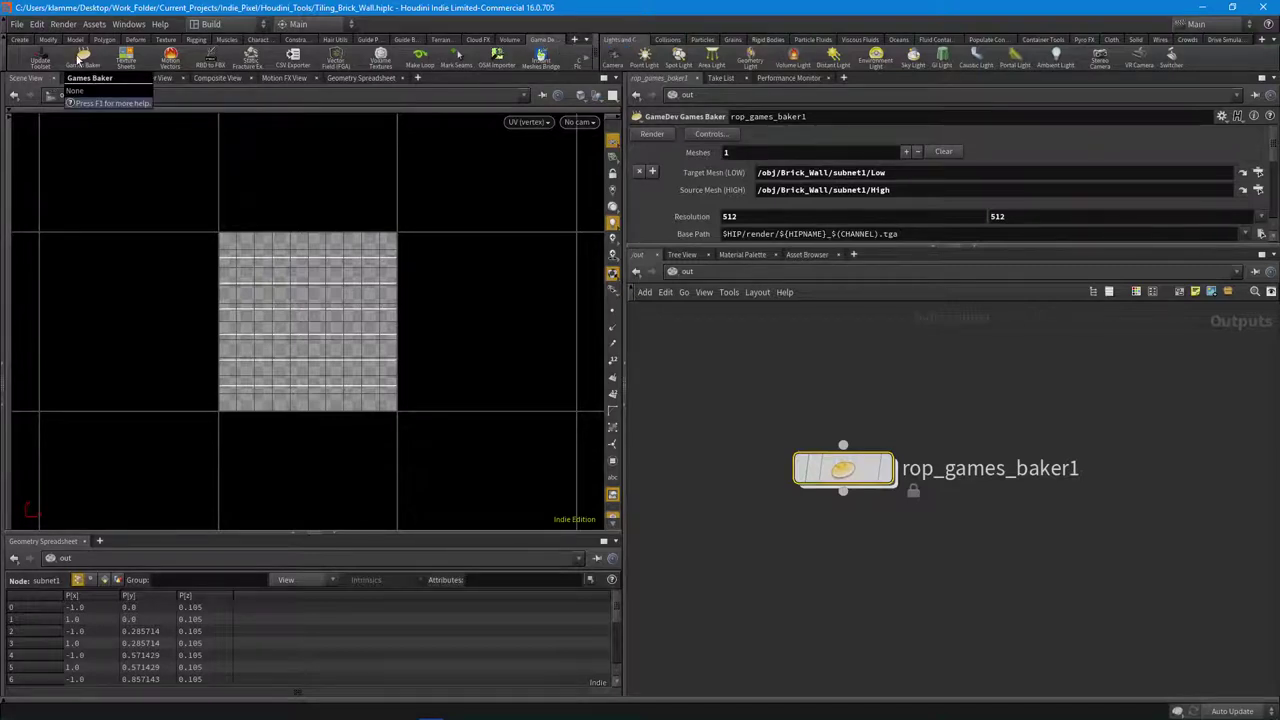
drag(856, 450, 925, 491)
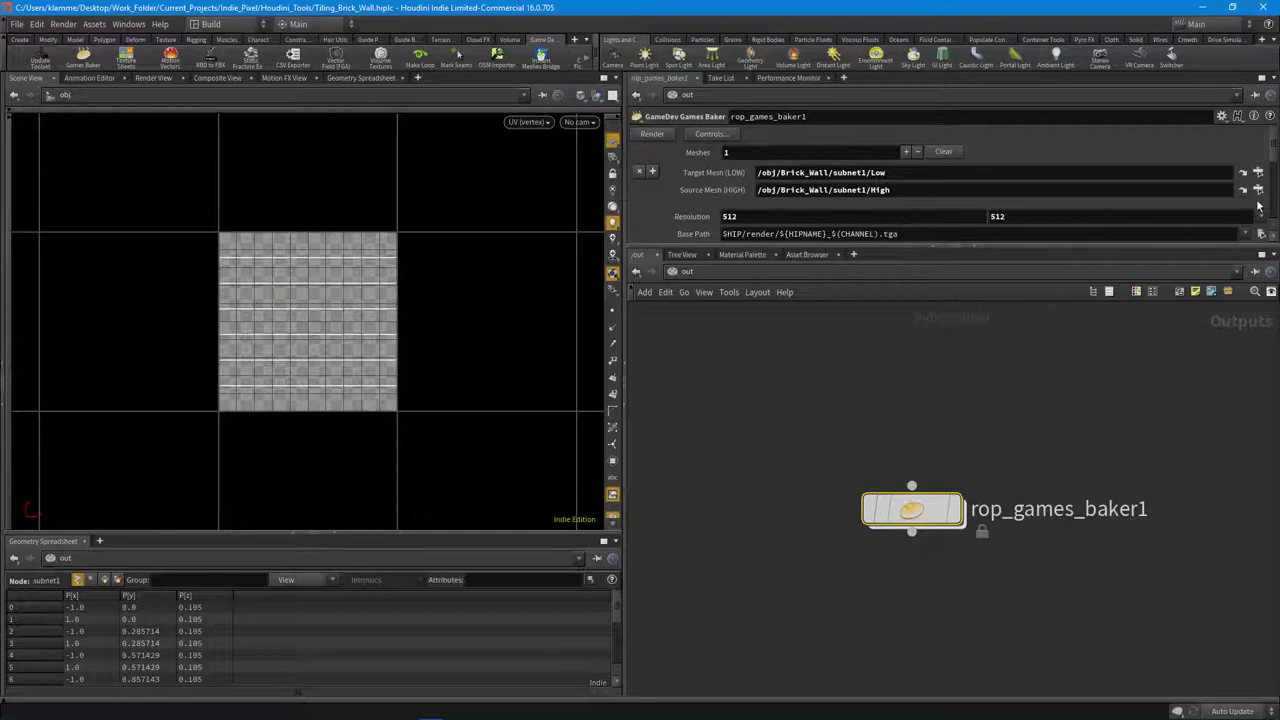
Enlarge the parameter area of rop_games_baker1 and review its resolution and base path settings.
drag(1003, 247, 1023, 422)
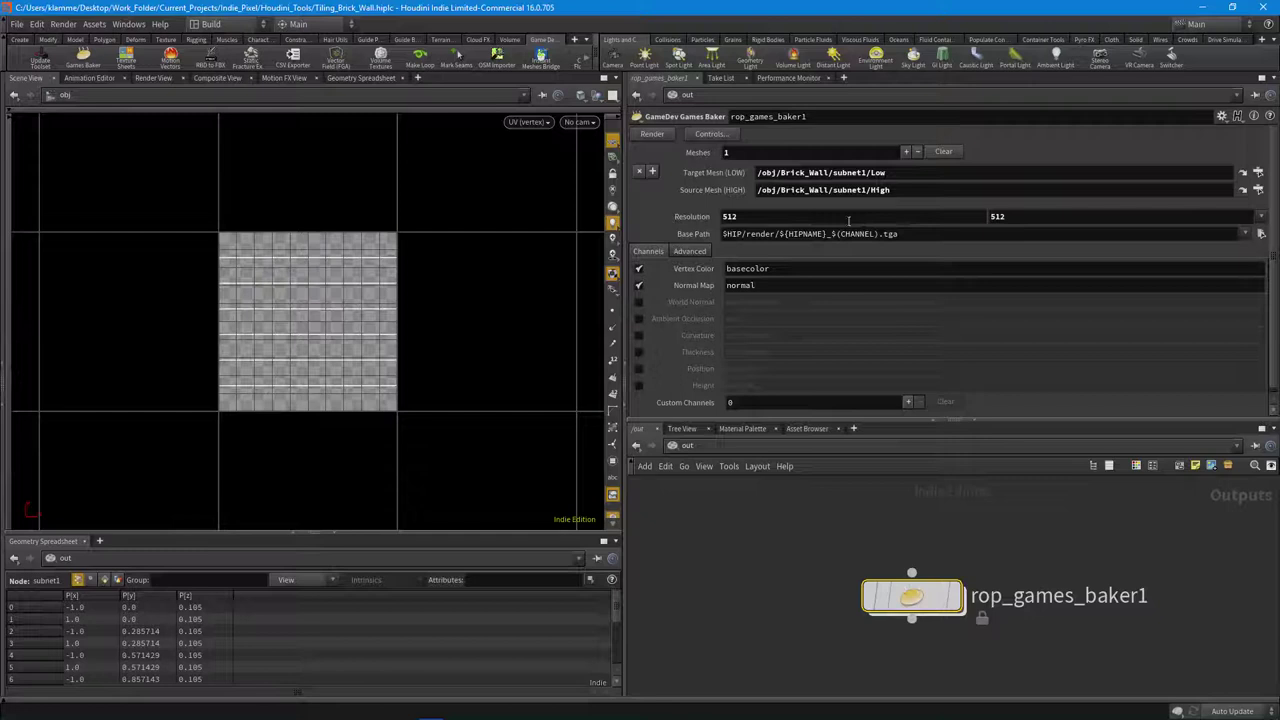
drag(711, 217, 1080, 216)
drag(899, 234, 607, 245)
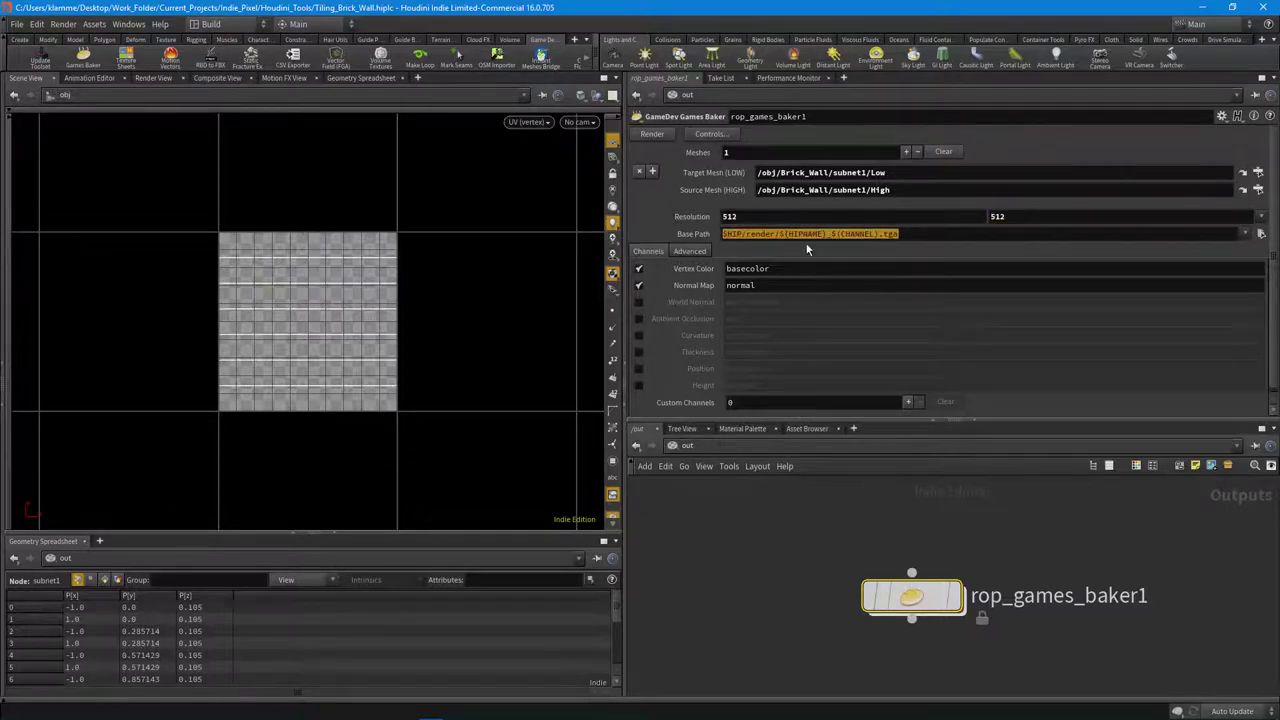
Review the Target Mesh (LOW) and Source Mesh (HIGH) paths of rop_games_baker1 and inspect their Low and High nodes in the operator chooser.
drag(896, 180, 706, 173)
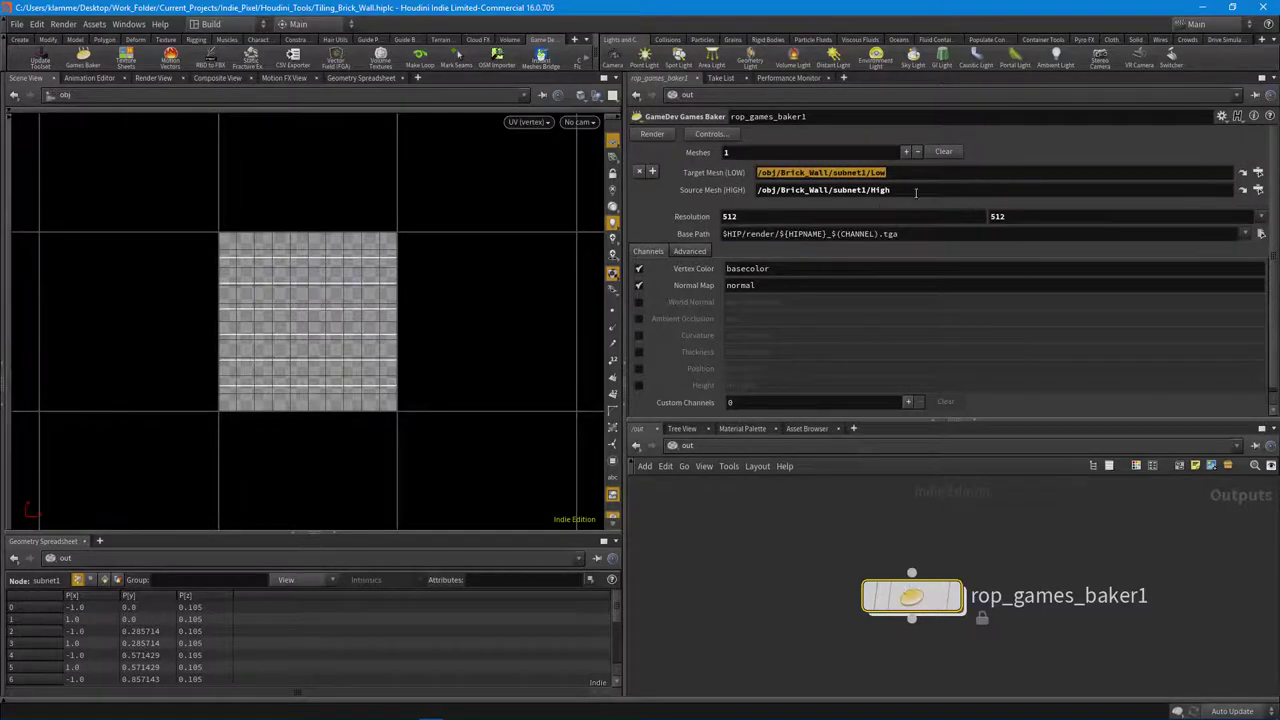
drag(915, 192, 704, 196)
click(1257, 173)
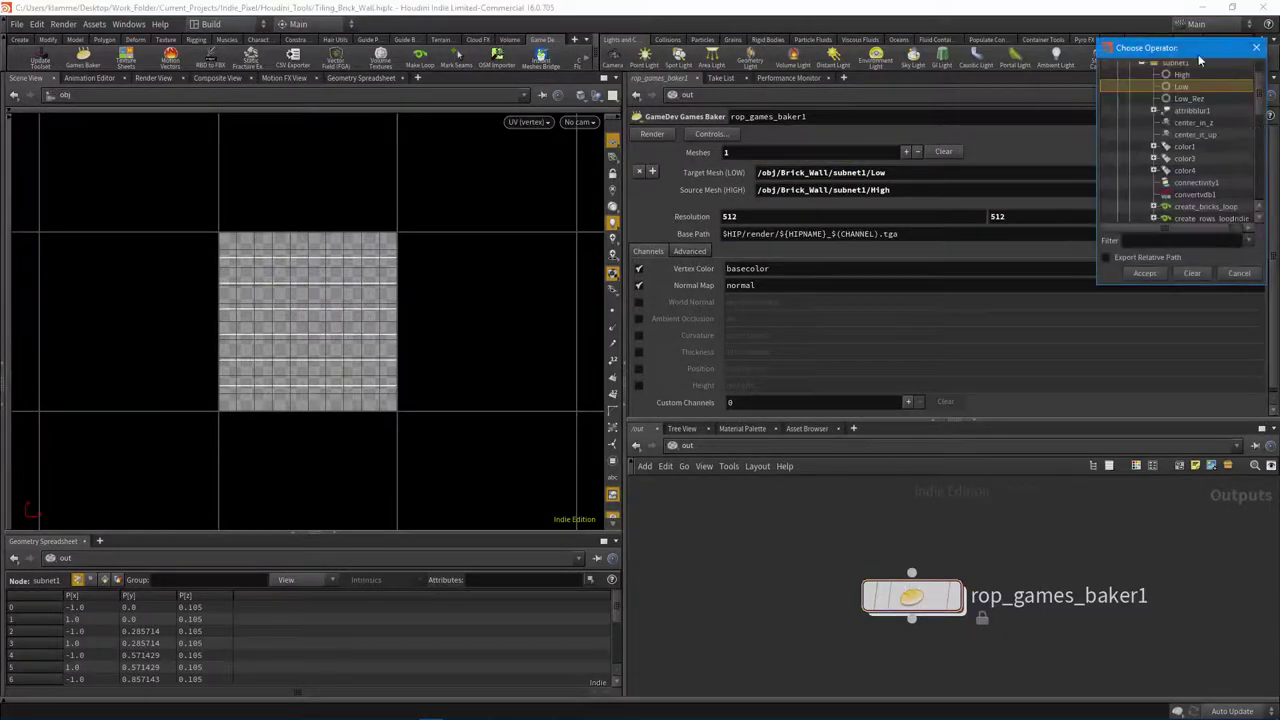
drag(1157, 48, 1002, 56)
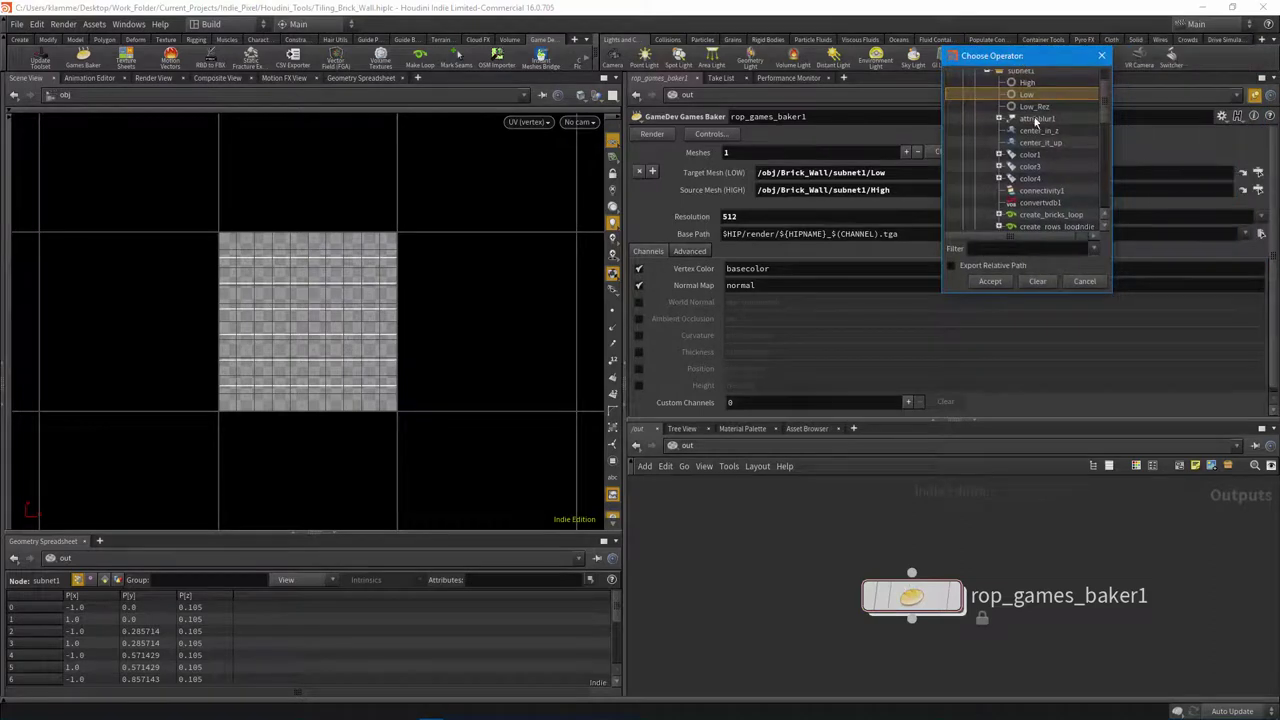
scroll(1072, 140, up, 2)
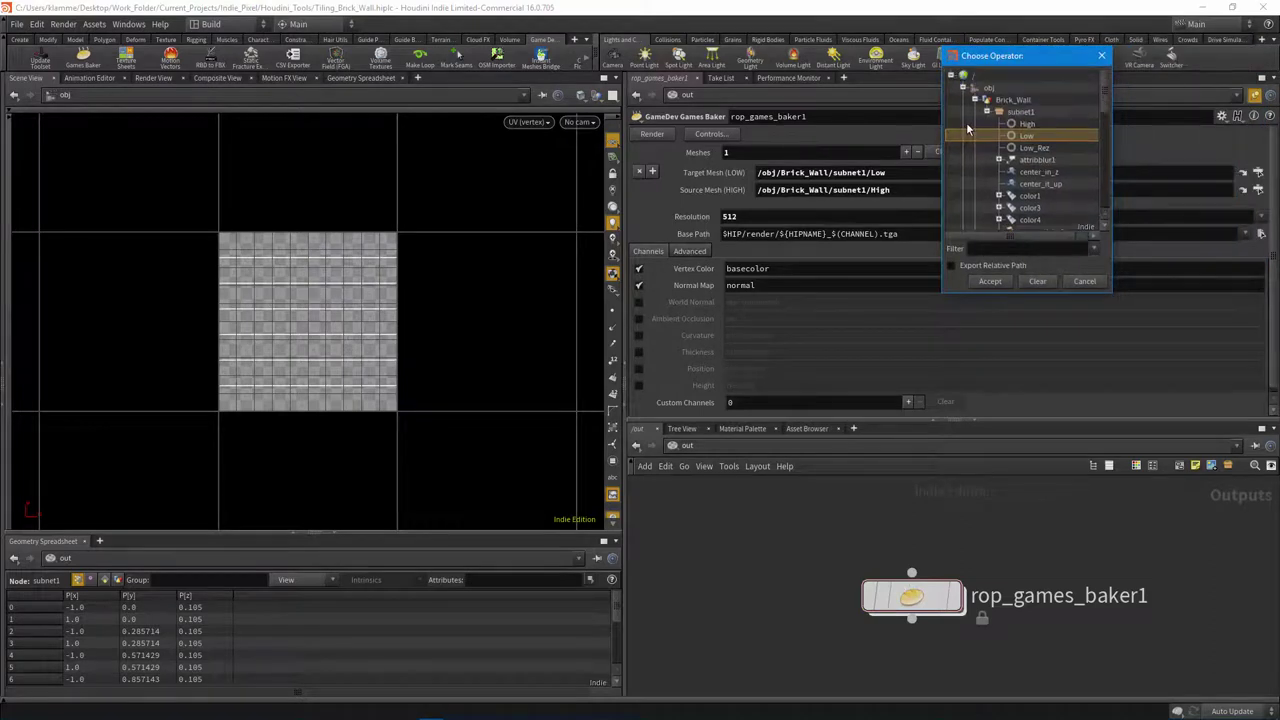
click(1083, 282)
click(1257, 190)
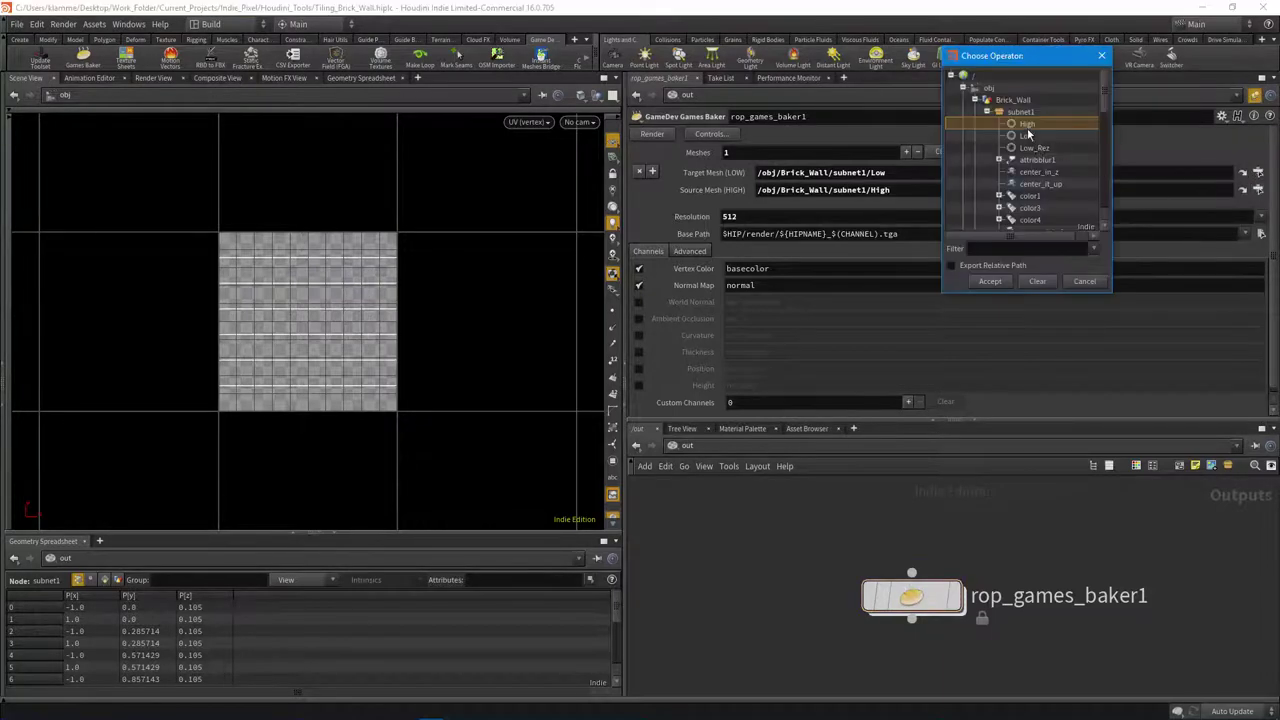
click(1086, 285)
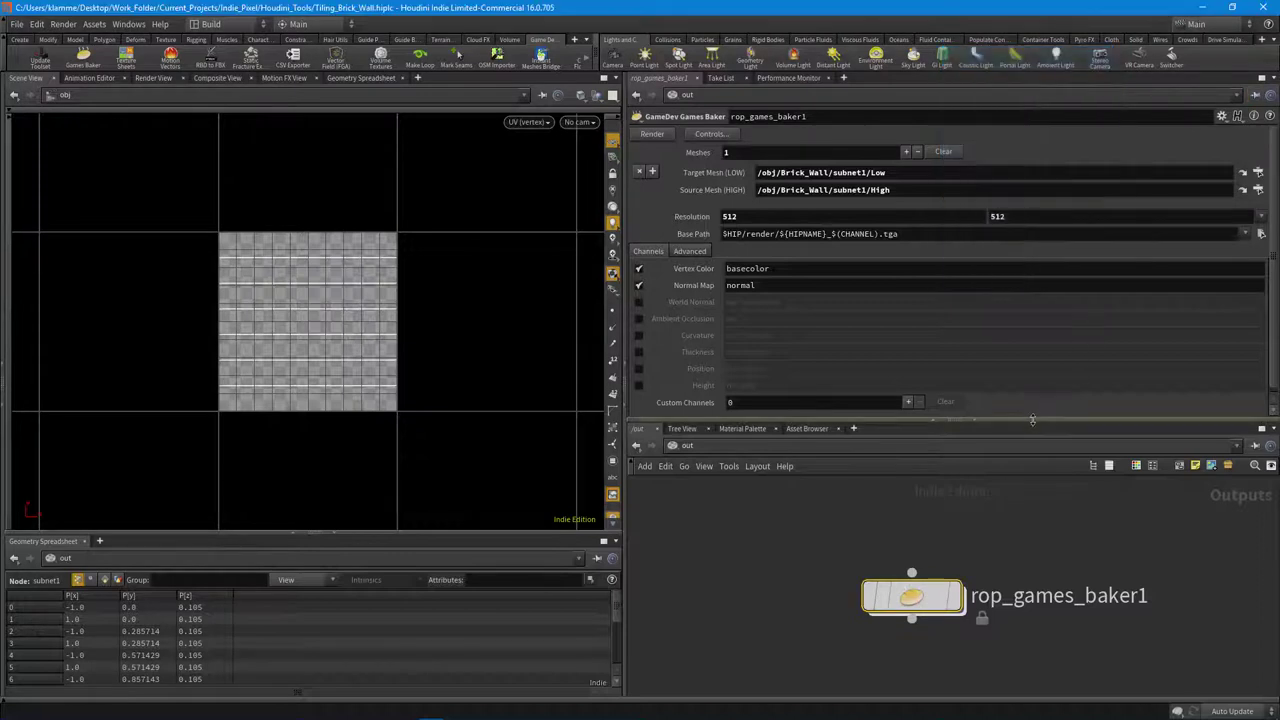
Return from the out network to the object level, open the Brick_Wall network and collapse the parameter area.
drag(1032, 420, 1029, 351)
middle_drag(956, 544, 1000, 513)
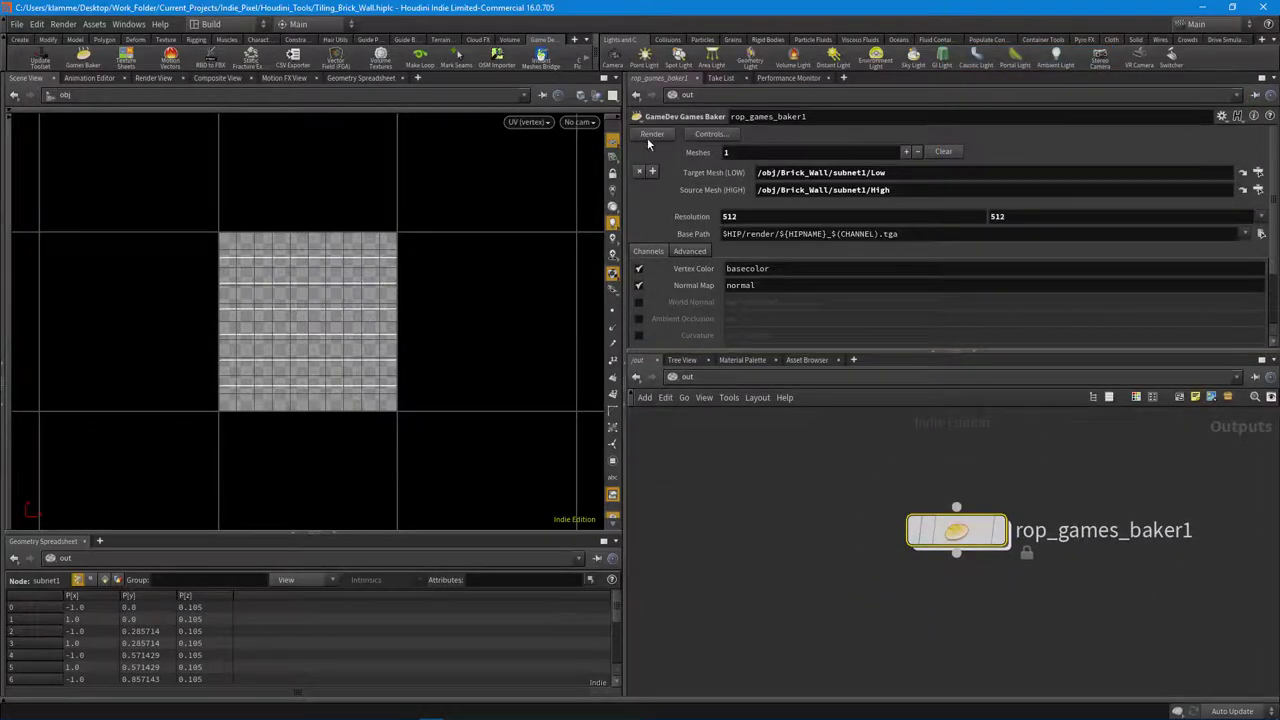
click(728, 376)
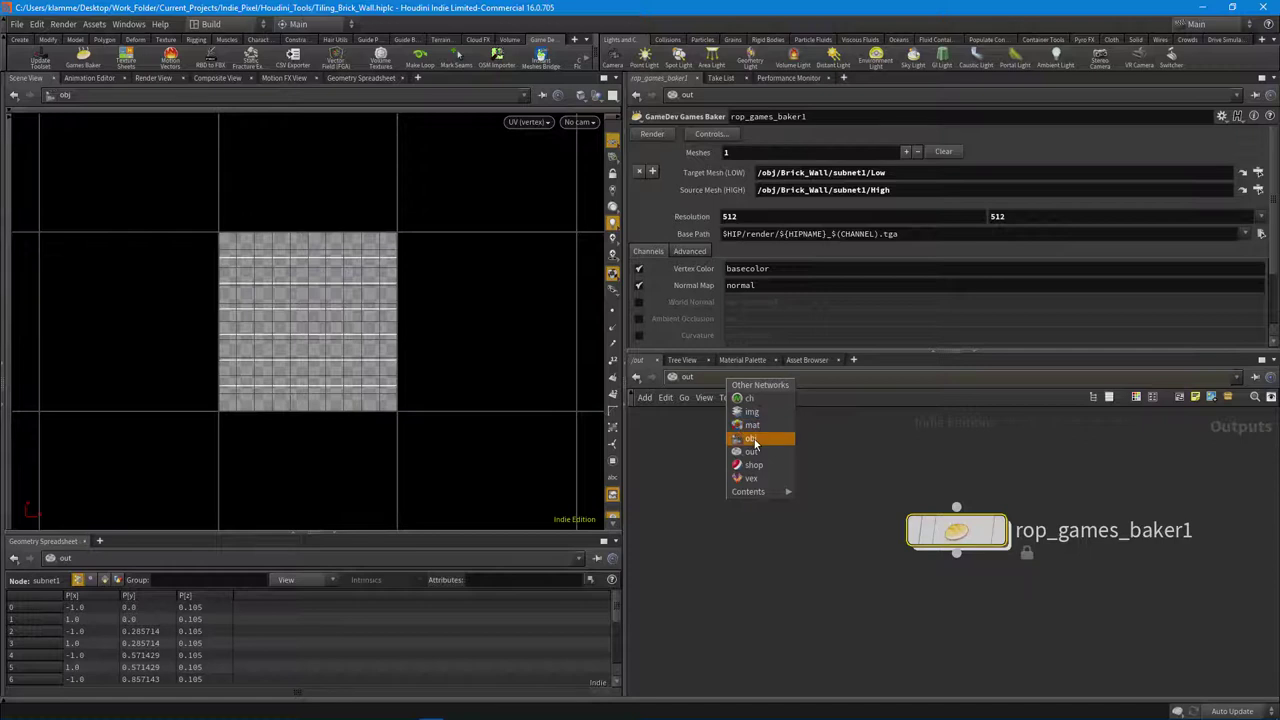
click(758, 442)
double_click(856, 516)
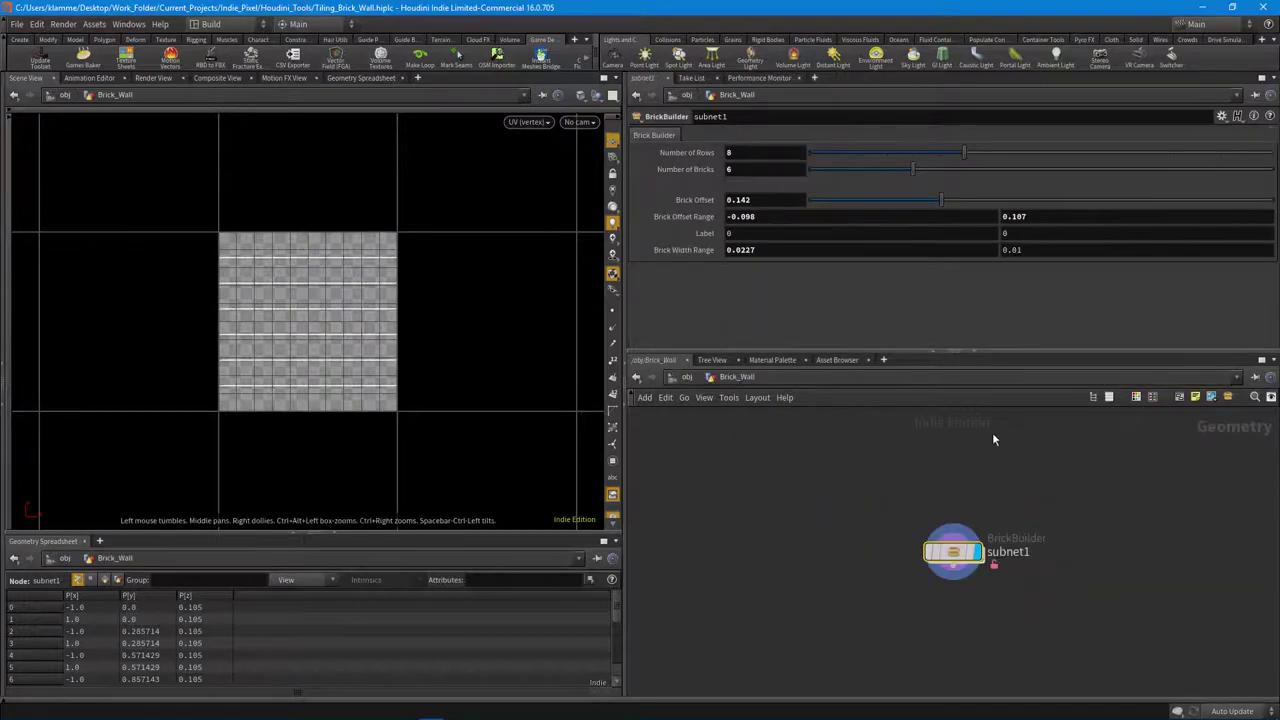
click(930, 349)
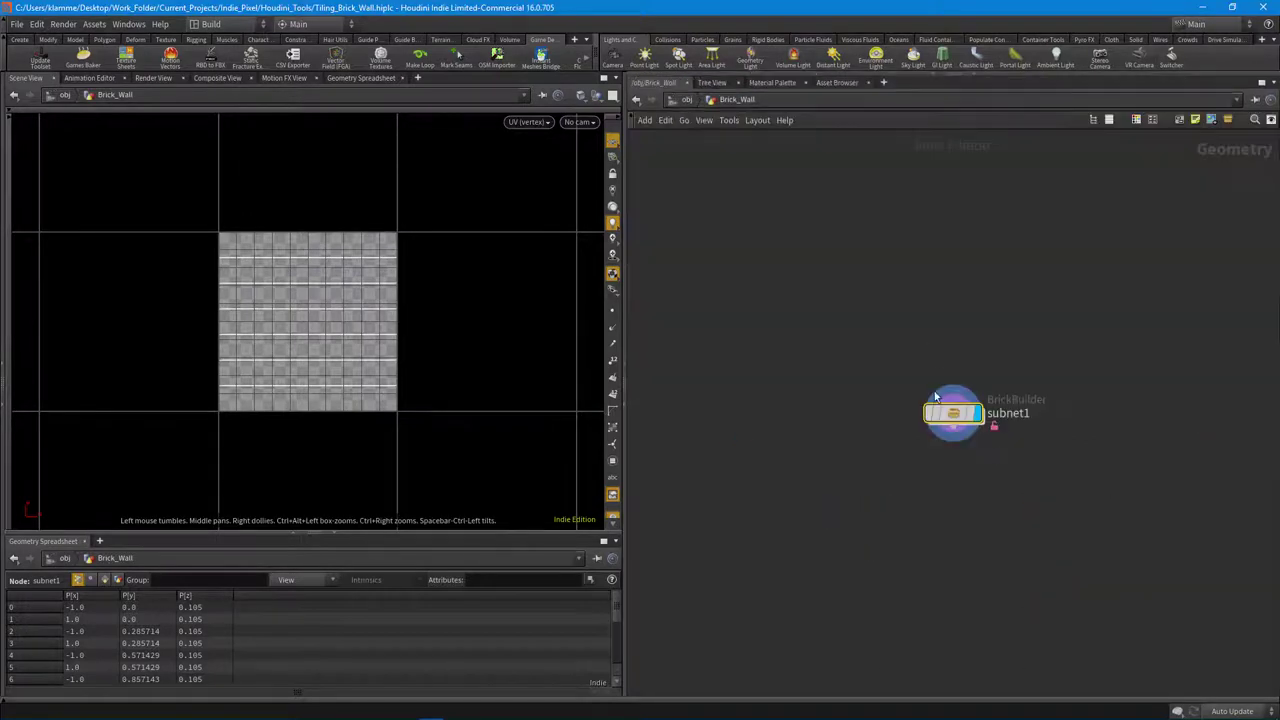
scroll(897, 386, up, 2)
middle_drag(886, 367, 863, 385)
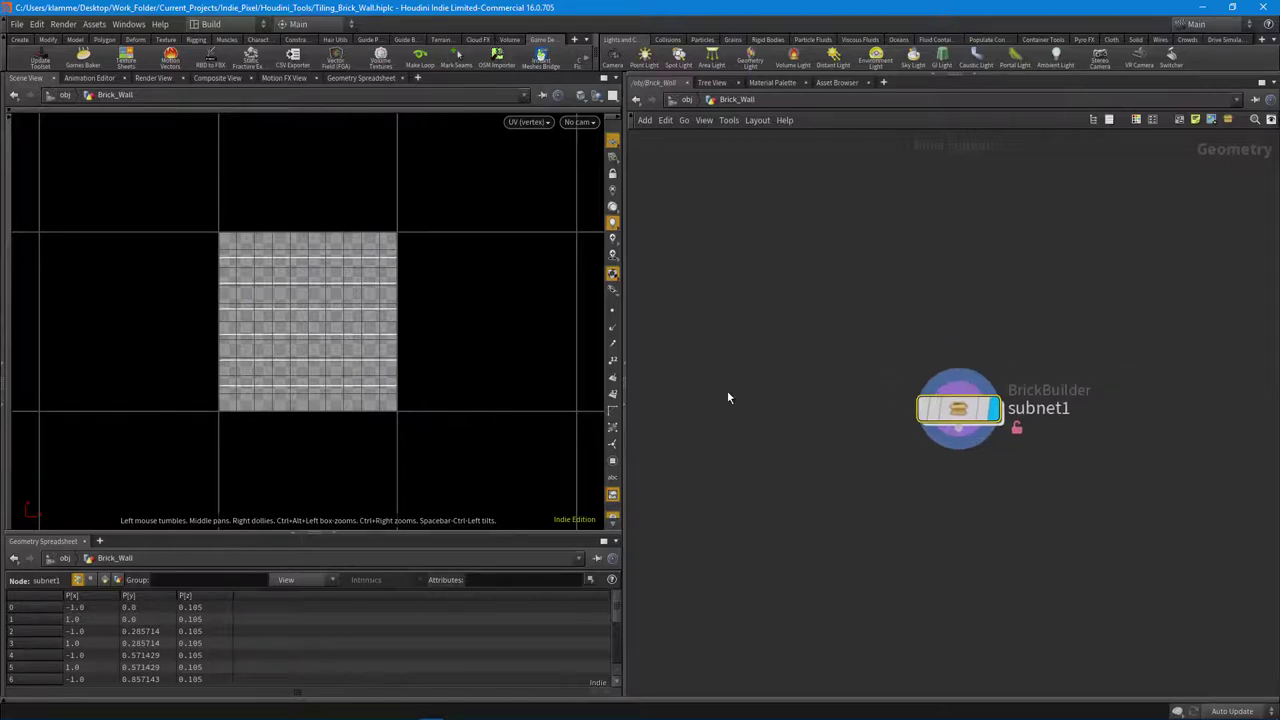
Switch the viewport to perspective and display the High null inside subnet1.
key(space+1)
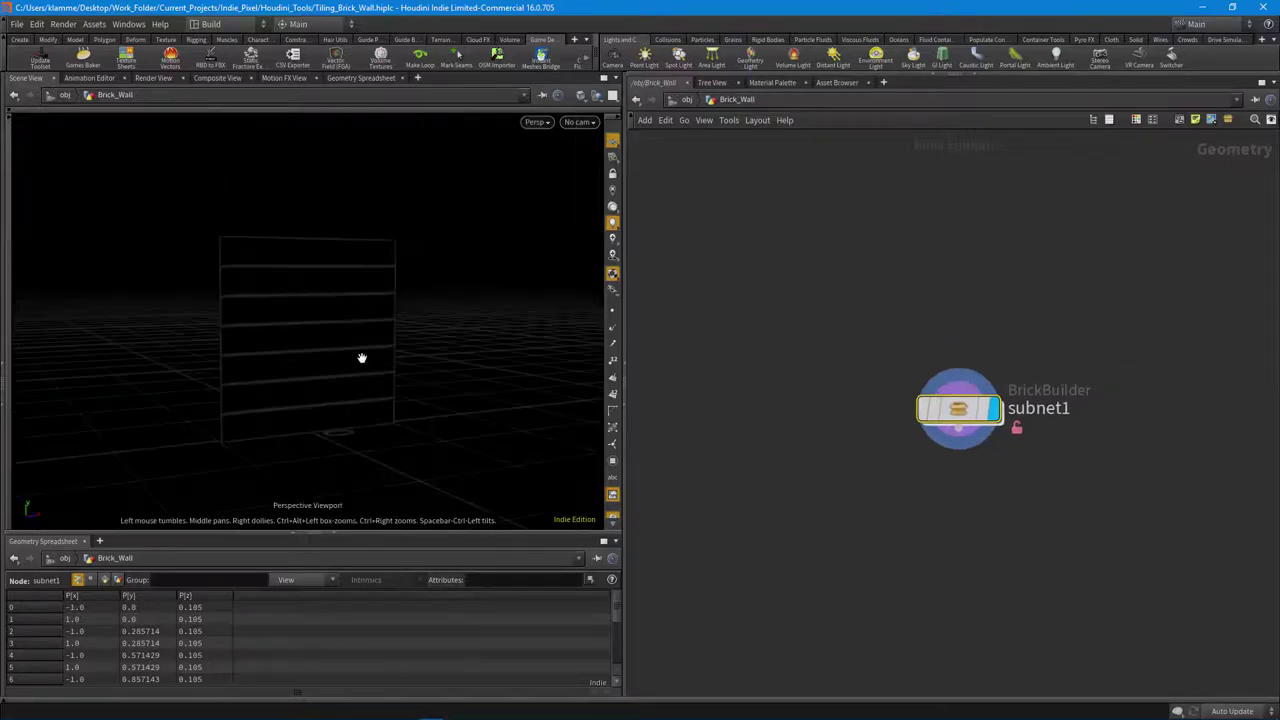
double_click(958, 408)
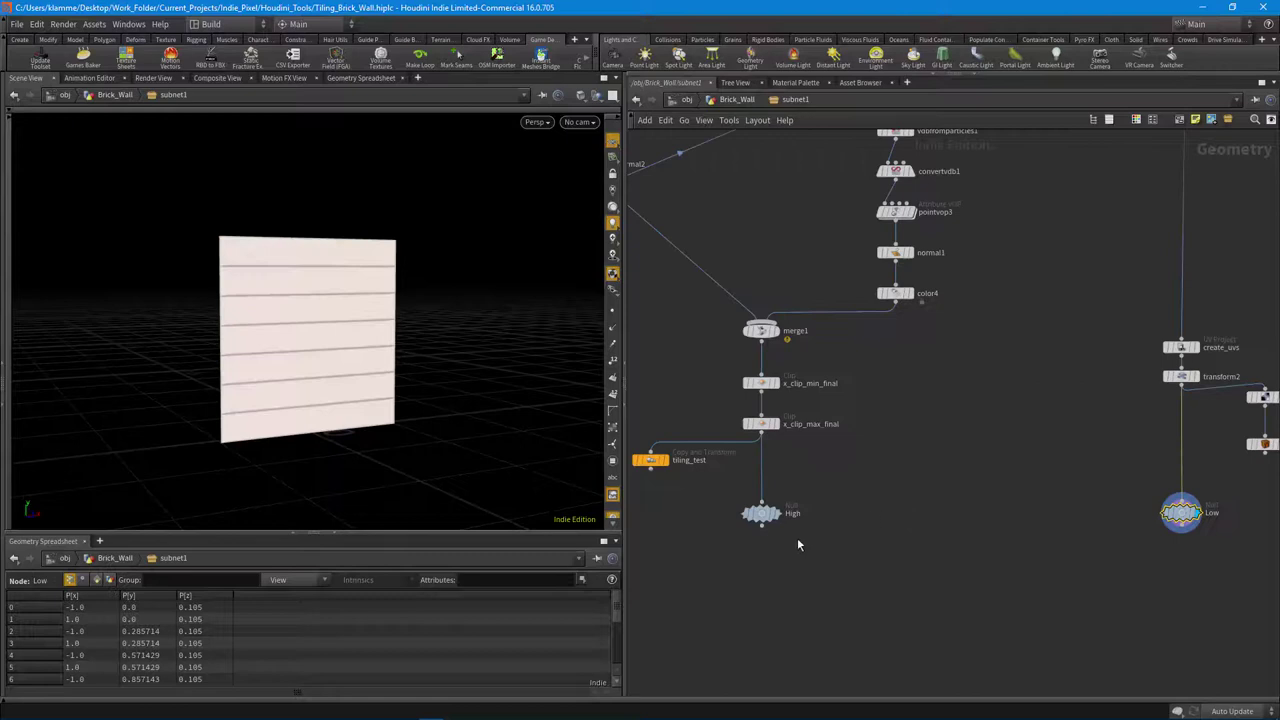
scroll(852, 543, up, 3)
click(866, 505)
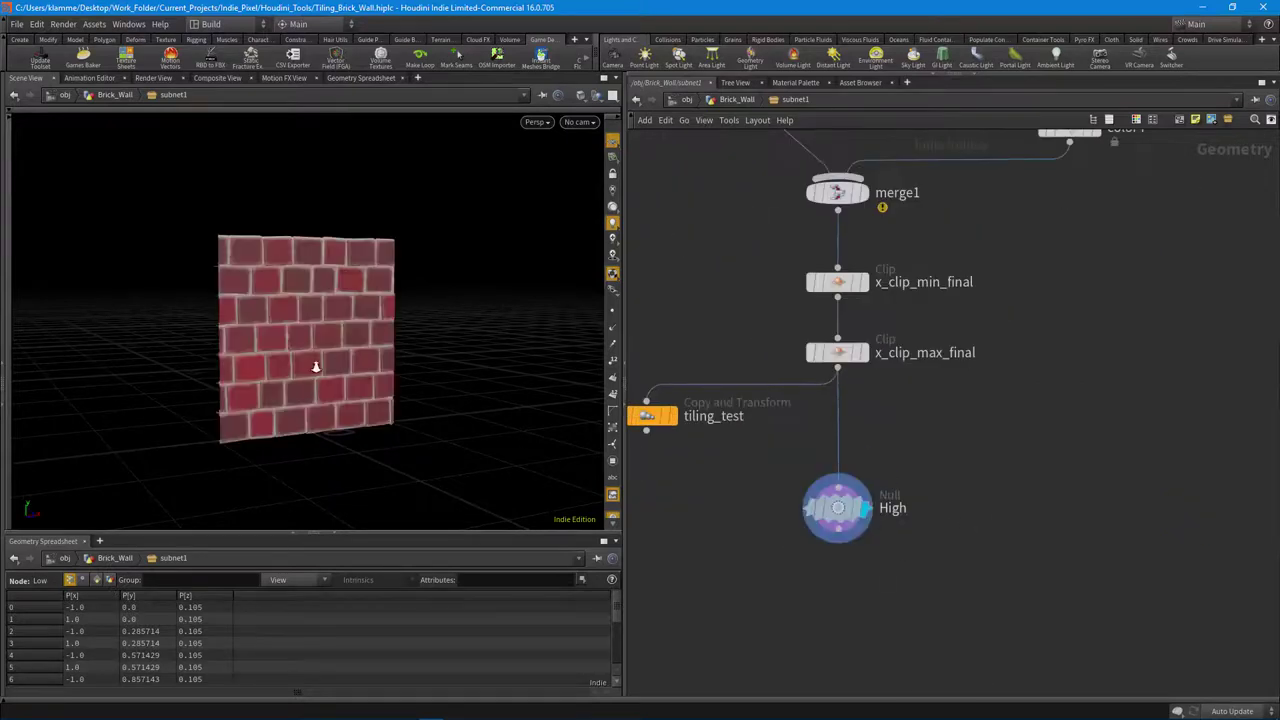
Examine the finished high-resolution brick wall from the front and side, alongside the complete subnet1 network.
drag(241, 362, 272, 407)
right_drag(334, 428, 389, 423)
drag(389, 423, 355, 423)
middle_drag(1011, 402, 1008, 535)
scroll(1007, 535, down, 6)
middle_drag(1052, 303, 1027, 354)
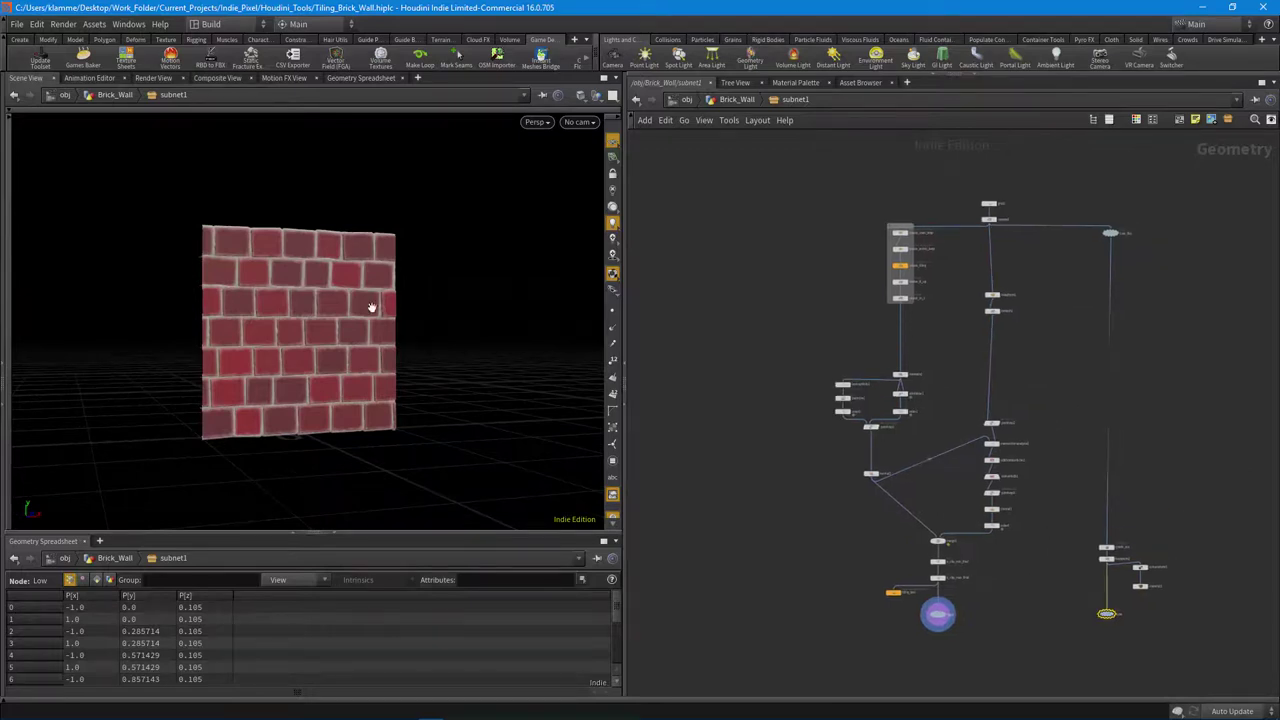
right_drag(358, 313, 412, 348)
drag(411, 348, 277, 191)
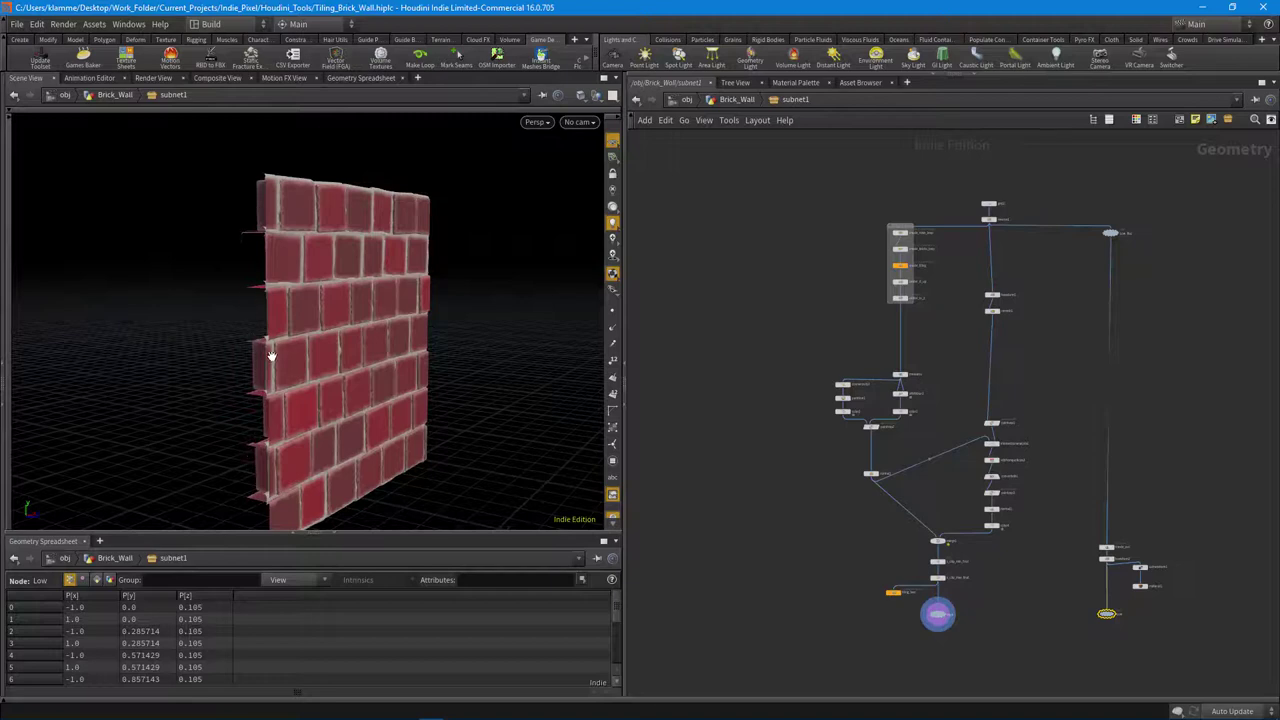
drag(269, 382, 407, 378)
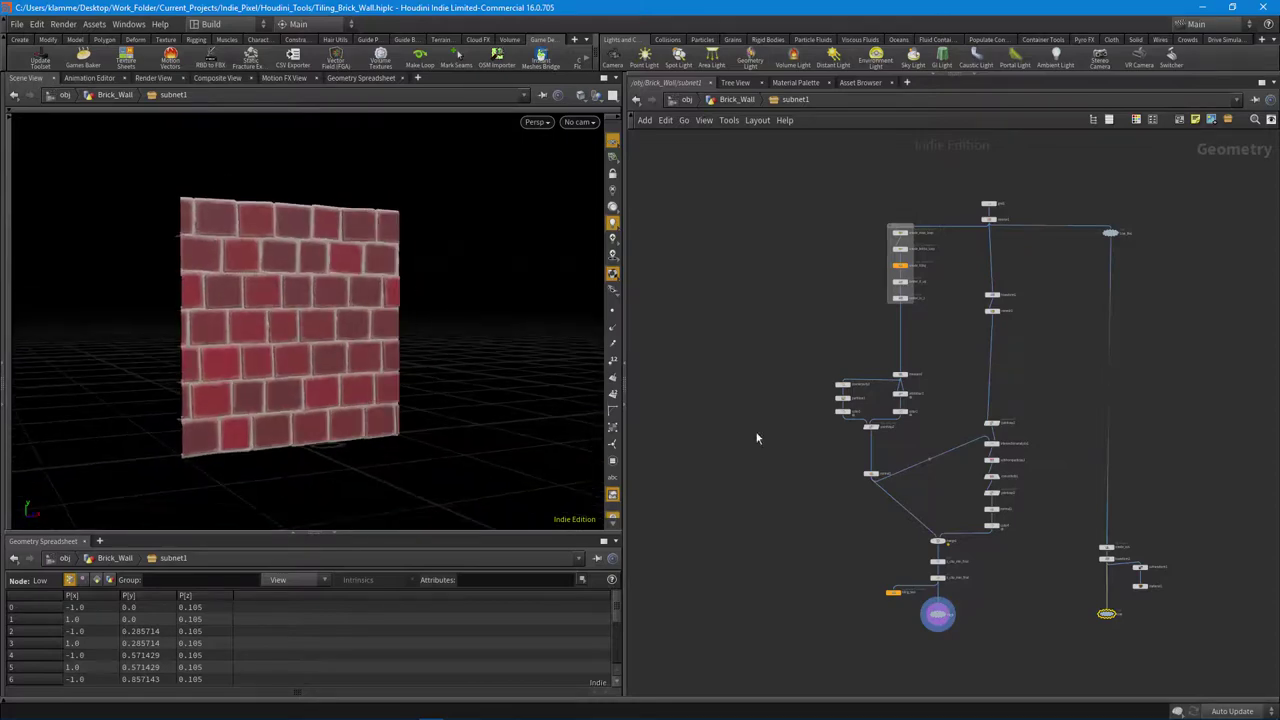